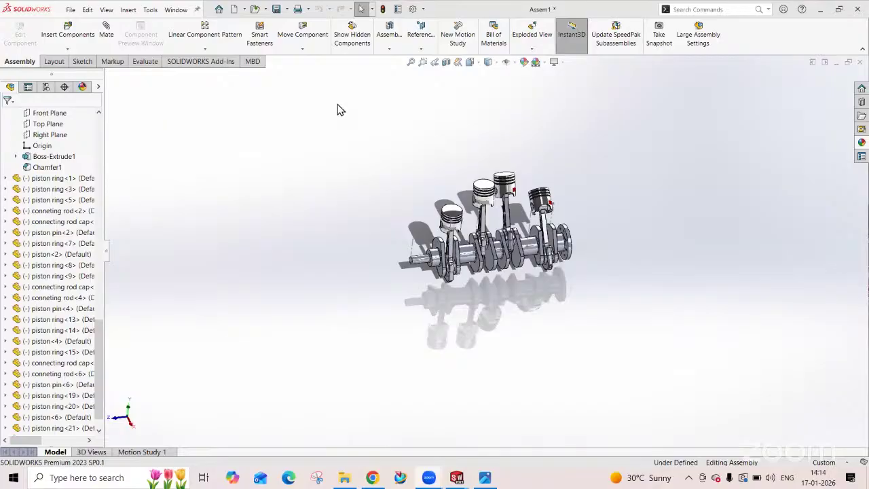
- Create a new part document from the open crankshaft assembly session
{"action": "left_click", "coordinate": [72, 11]}
{"action": "left_click", "coordinate": [80, 26]}
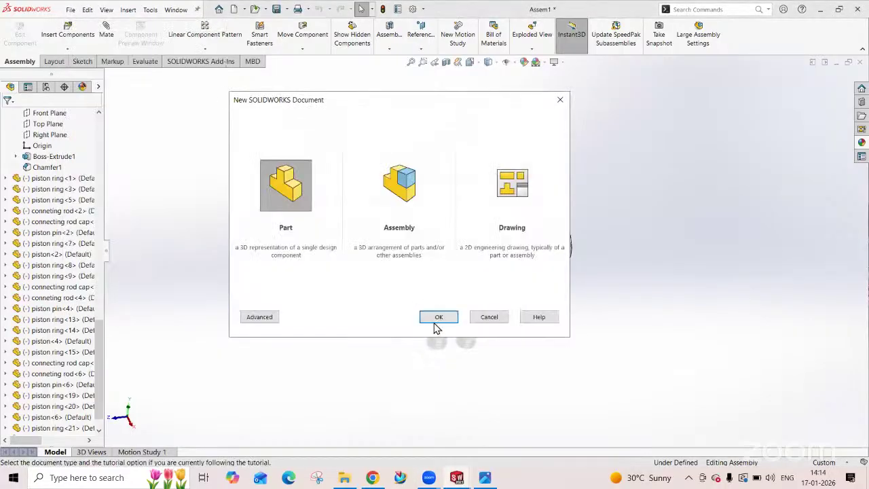
{"action": "left_click", "coordinate": [437, 317]}
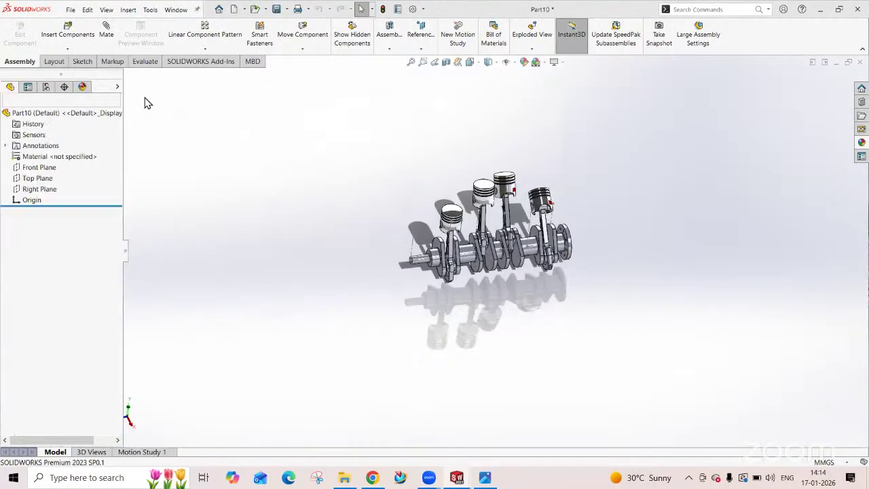
- Look over the sheet metal tools and the forming tools folder of the Design Library
{"action": "left_click", "coordinate": [121, 62]}
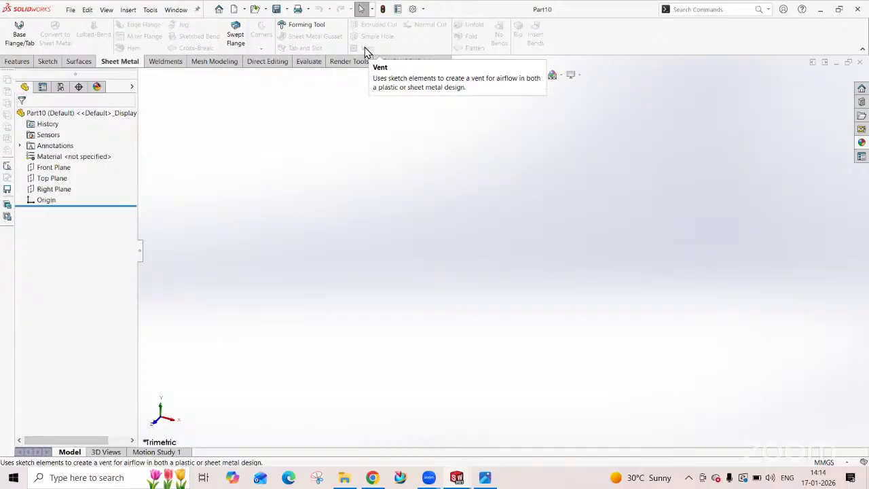
{"action": "left_click", "coordinate": [863, 103]}
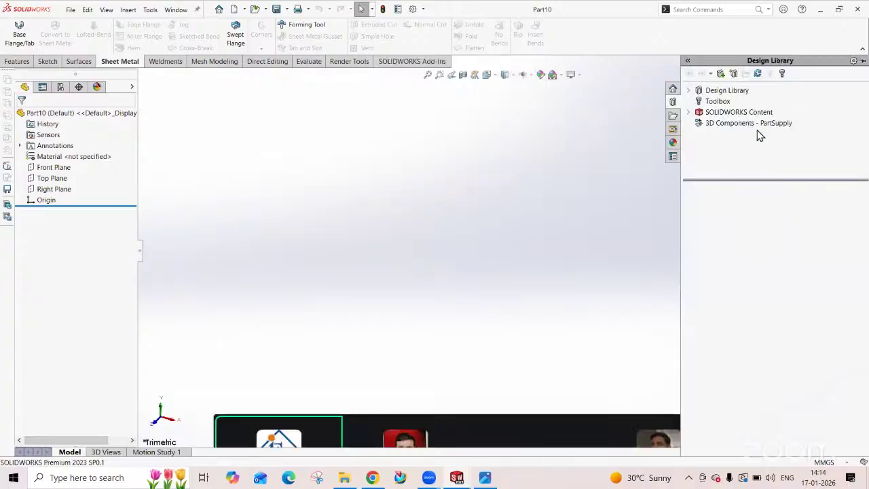
{"action": "left_click", "coordinate": [690, 92]}
{"action": "left_click", "coordinate": [732, 134]}
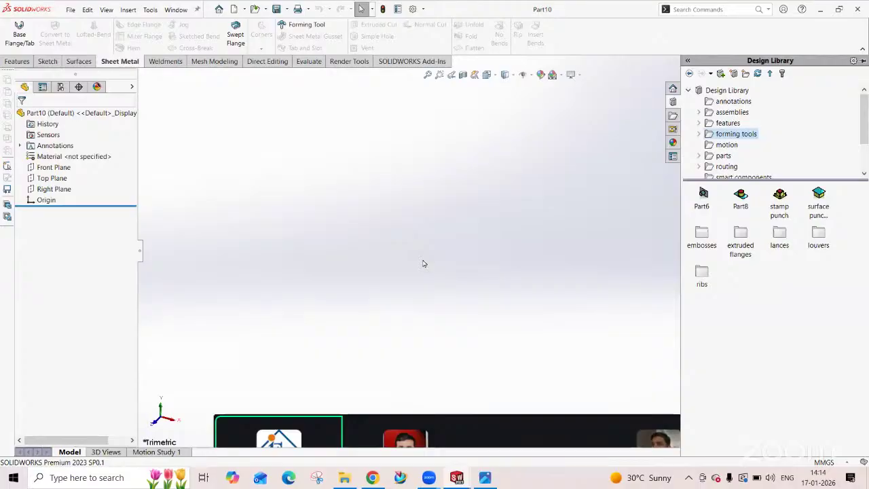
{"action": "left_click", "coordinate": [444, 176]}
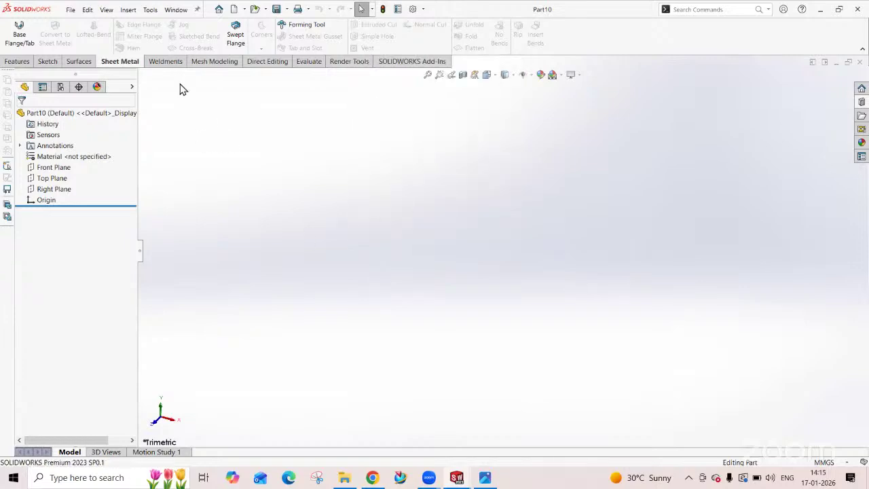
- Look over the surface, weldment and feature modelling tools available for the part
{"action": "scroll", "coordinate": [355, 46], "scroll_direction": "up", "scroll_amount": 1}
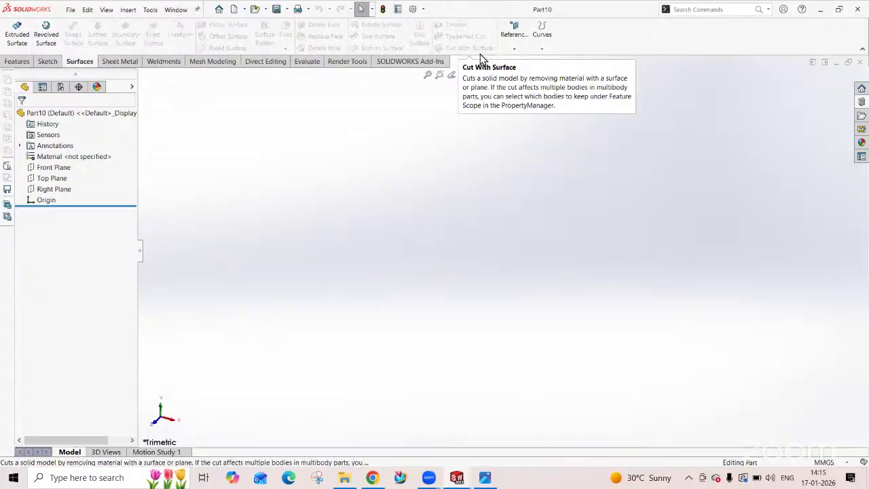
{"action": "left_click", "coordinate": [167, 63]}
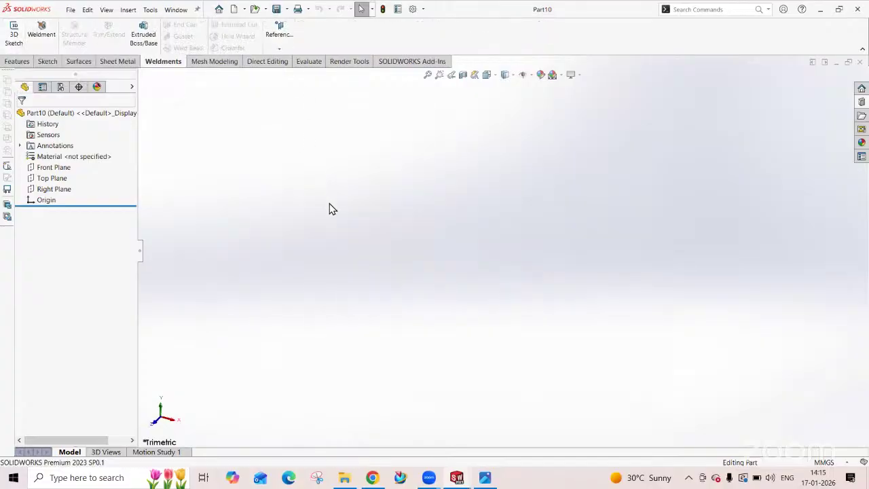
{"action": "left_click", "coordinate": [24, 62]}
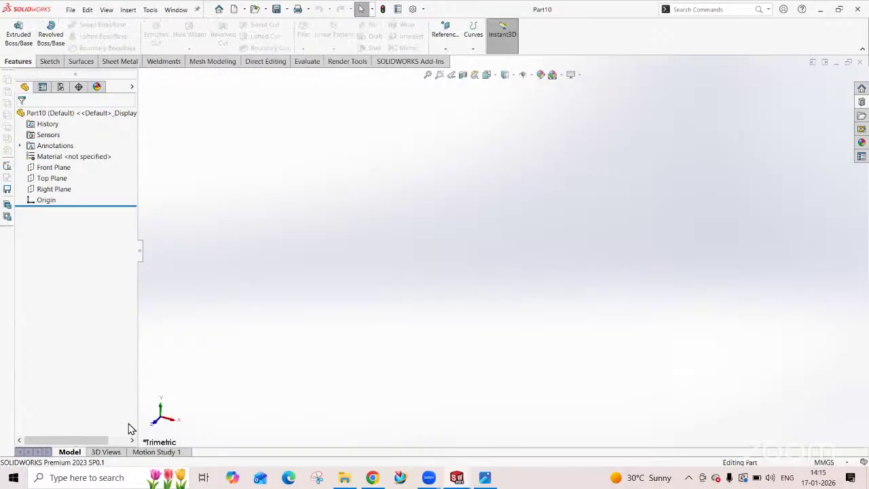
- Return to the crankshaft assembly, display Motion Study 1 and view the motor settings without adding a motor
{"action": "key", "text": "ctrl+Tab"}
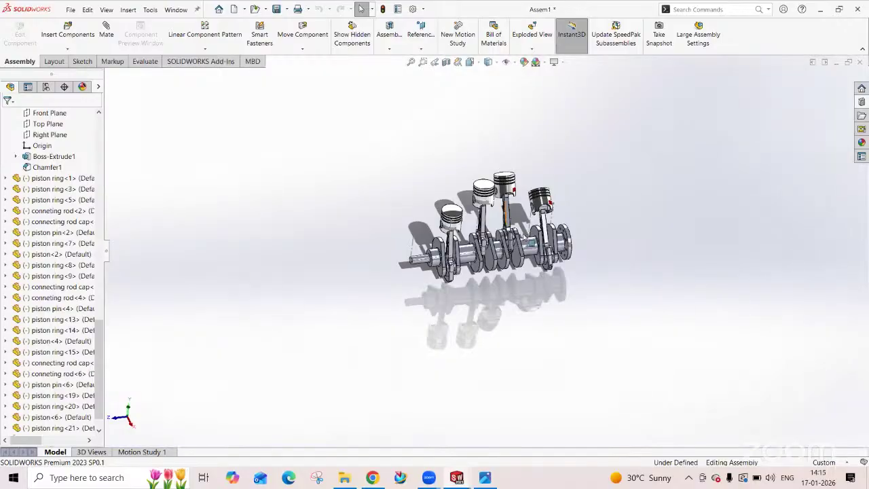
{"action": "key", "text": "f"}
{"action": "left_click", "coordinate": [141, 451]}
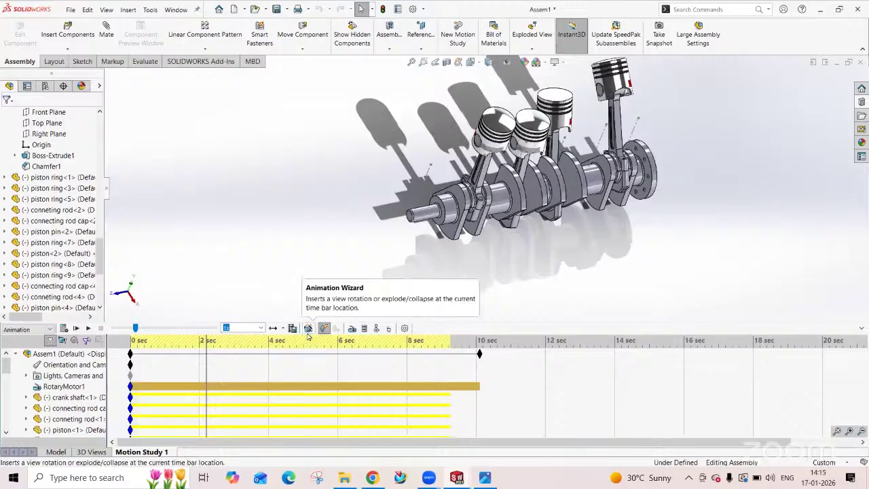
{"action": "left_click", "coordinate": [351, 328]}
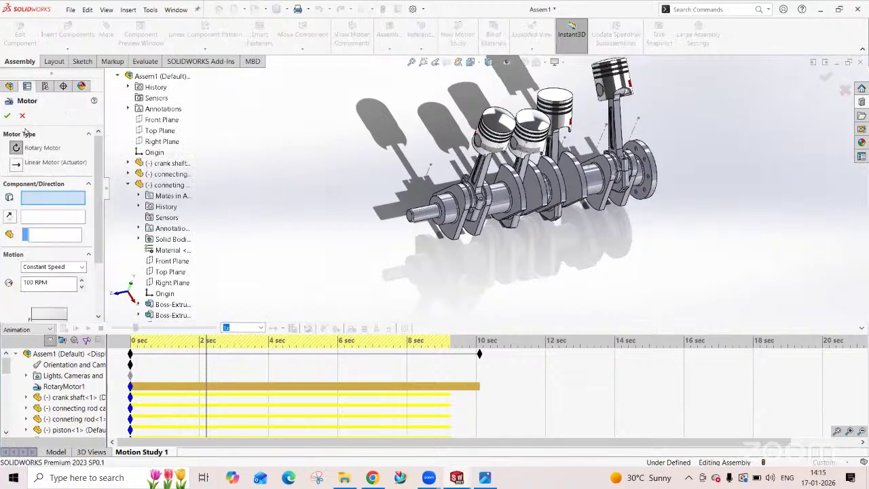
{"action": "left_click", "coordinate": [23, 116]}
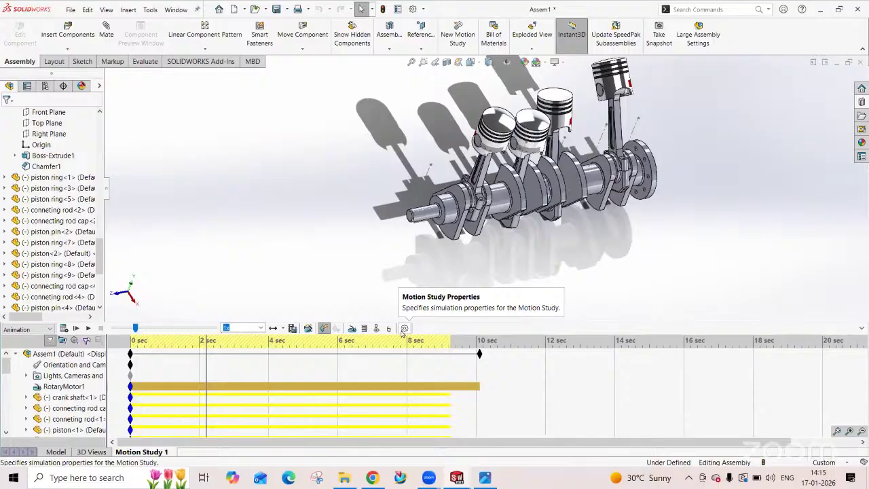
- Calculate the crankshaft assembly's motion study and stop the animation partway
{"action": "left_click", "coordinate": [64, 329]}
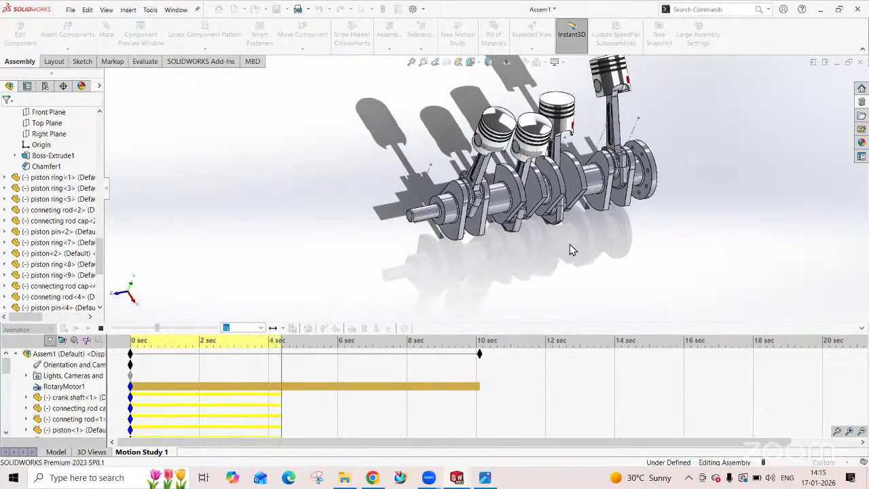
{"action": "left_click", "coordinate": [100, 329]}
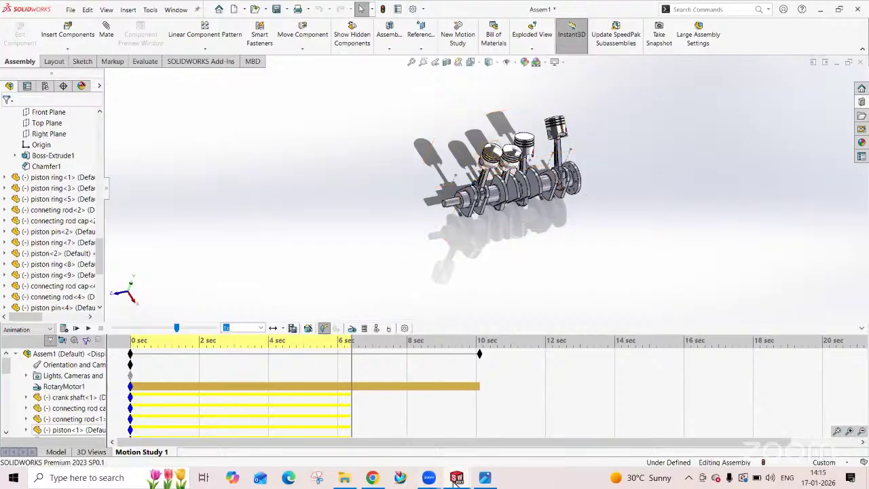
- Switch to CAR ASSEMBLY 2, calculate its Motion Study 1 and stop the animation partway
{"action": "mouse_move", "coordinate": [455, 481]}
{"action": "left_click", "coordinate": [189, 428]}
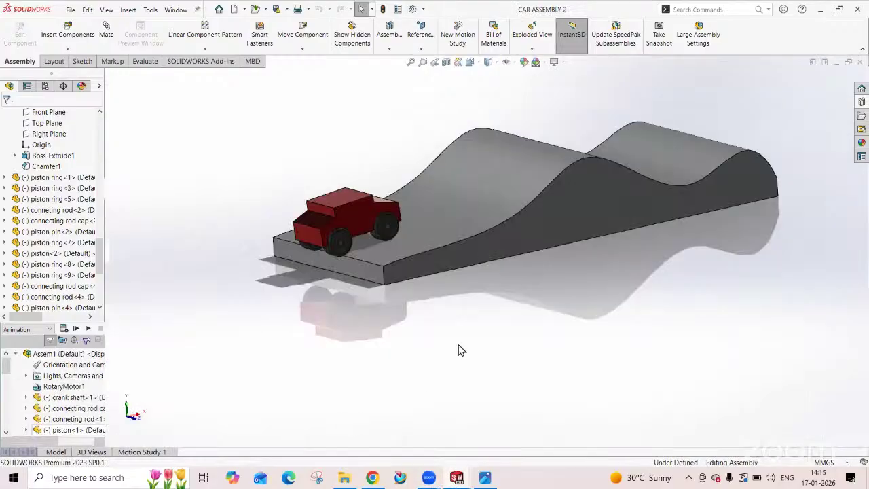
{"action": "scroll", "coordinate": [475, 237], "scroll_direction": "up", "scroll_amount": 2}
{"action": "scroll", "coordinate": [549, 205], "scroll_direction": "down", "scroll_amount": 2}
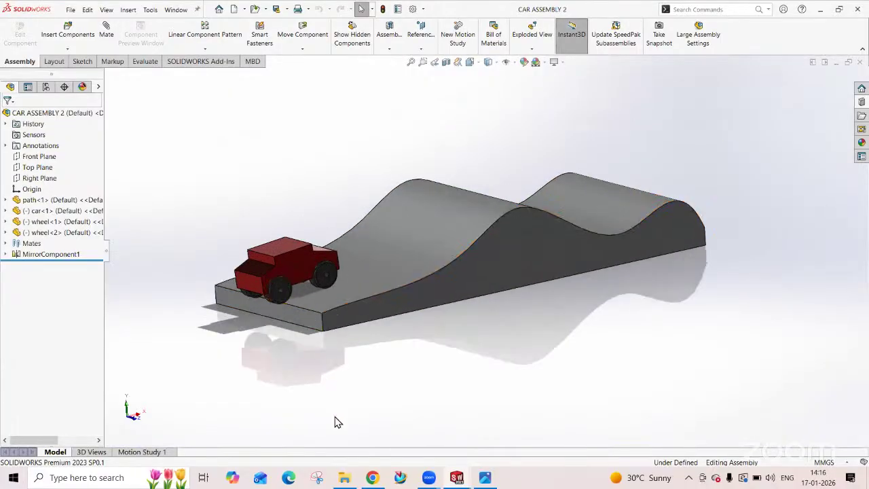
{"action": "left_click", "coordinate": [144, 452]}
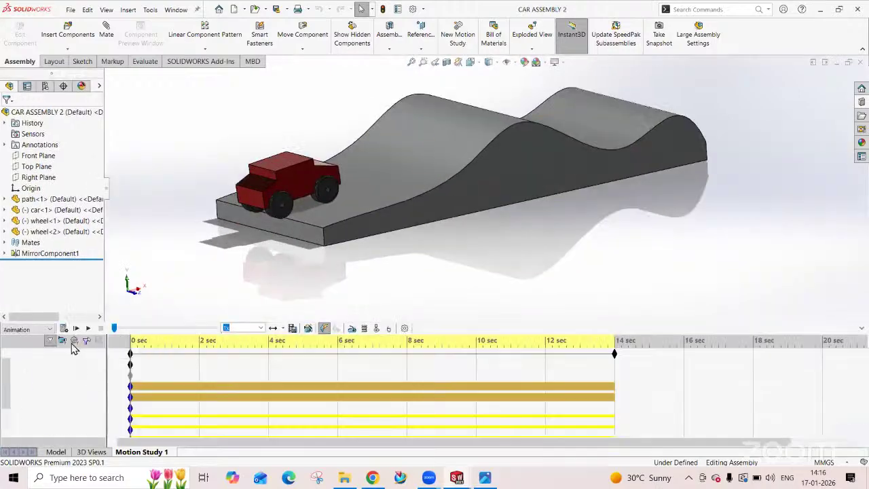
{"action": "left_click", "coordinate": [61, 328]}
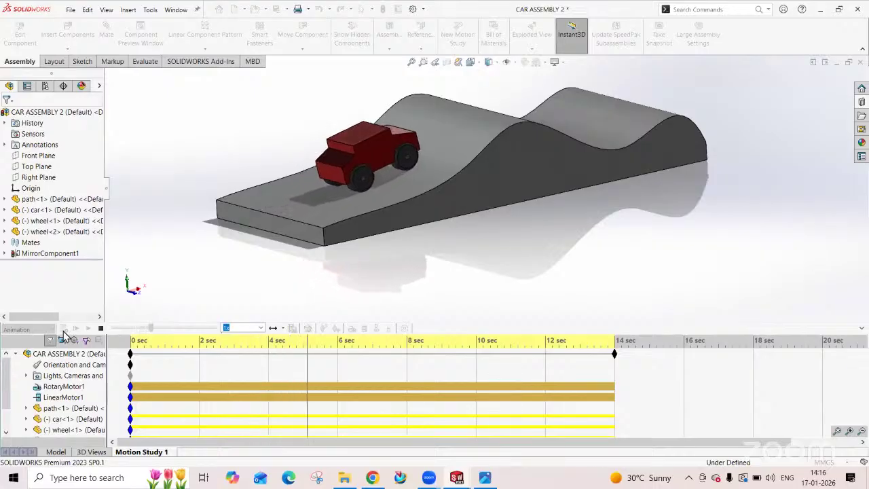
{"action": "left_click", "coordinate": [100, 328]}
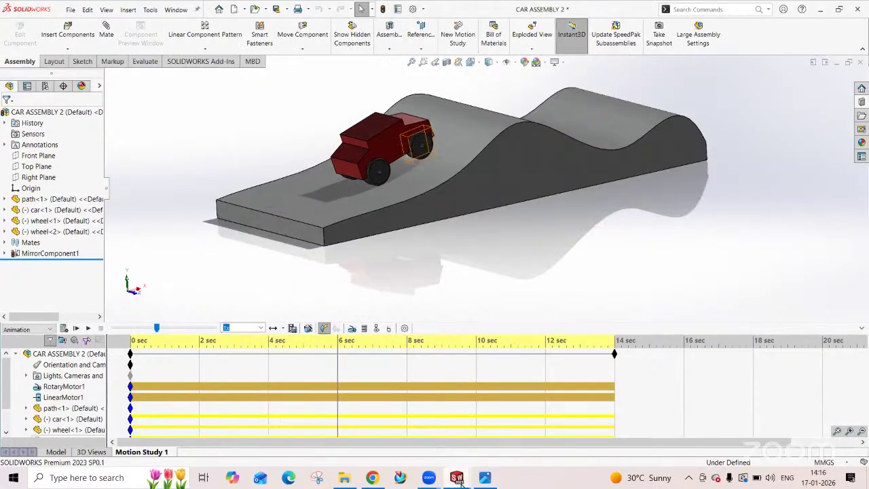
- Switch to the SHEET 1 part and examine the bracket from another angle
{"action": "mouse_move", "coordinate": [458, 479]}
{"action": "left_click", "coordinate": [411, 406]}
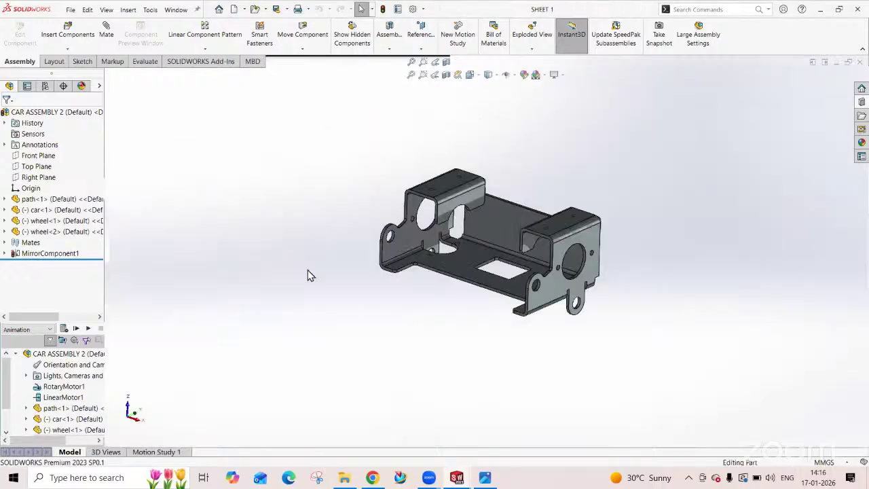
{"action": "middle_click_drag", "start_coordinate": [603, 256], "coordinate": [543, 319]}
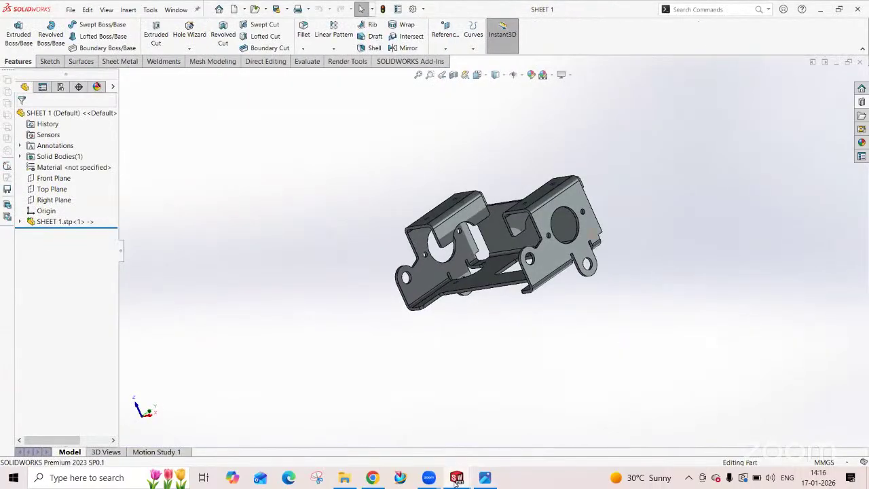
- Switch to the surface session part and examine its curved surface bodies
{"action": "mouse_move", "coordinate": [457, 479]}
{"action": "left_click", "coordinate": [538, 434]}
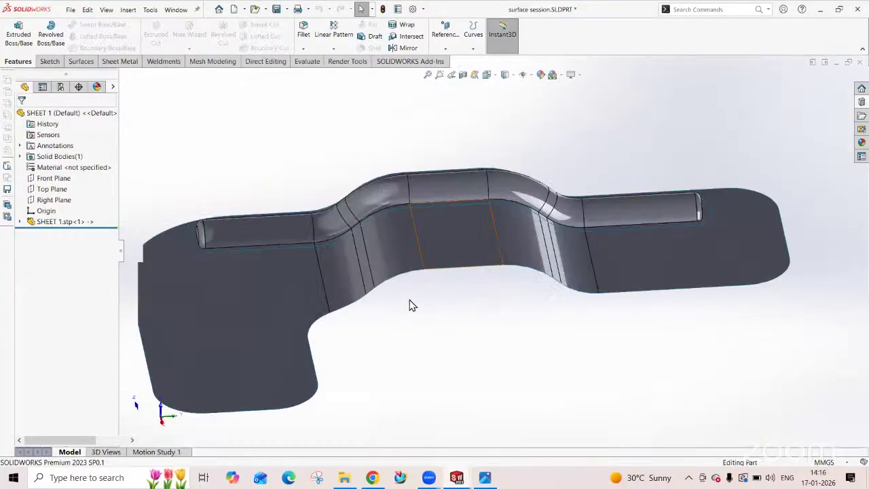
{"action": "middle_click_drag", "start_coordinate": [423, 292], "coordinate": [434, 337]}
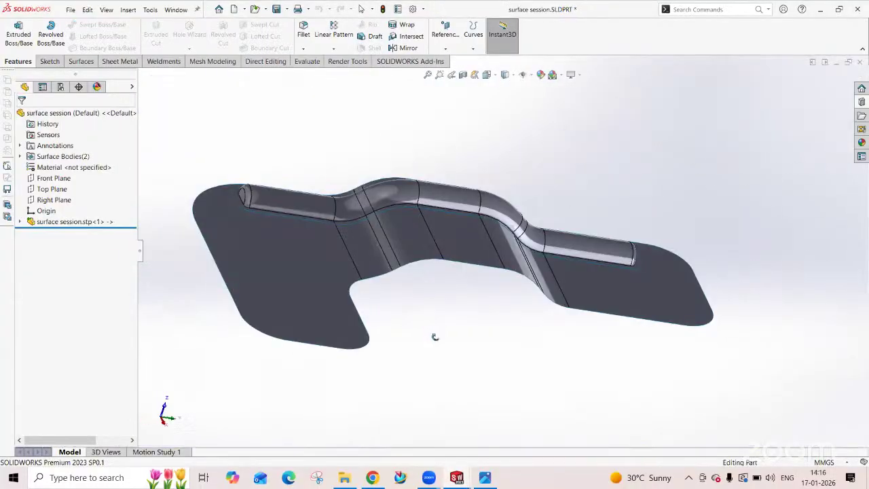
- Switch to the session 2 surface part and examine the tray's wall thickness and recesses up close
{"action": "mouse_move", "coordinate": [457, 477]}
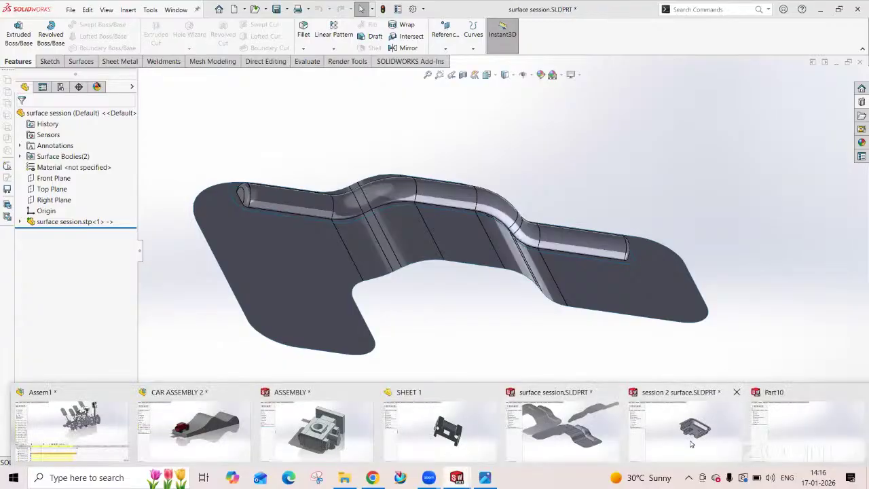
{"action": "left_click", "coordinate": [693, 444]}
{"action": "middle_click_drag", "start_coordinate": [509, 302], "coordinate": [543, 346]}
{"action": "scroll", "coordinate": [516, 338], "scroll_direction": "down", "scroll_amount": 3}
{"action": "scroll", "coordinate": [540, 357], "scroll_direction": "down", "scroll_amount": 2}
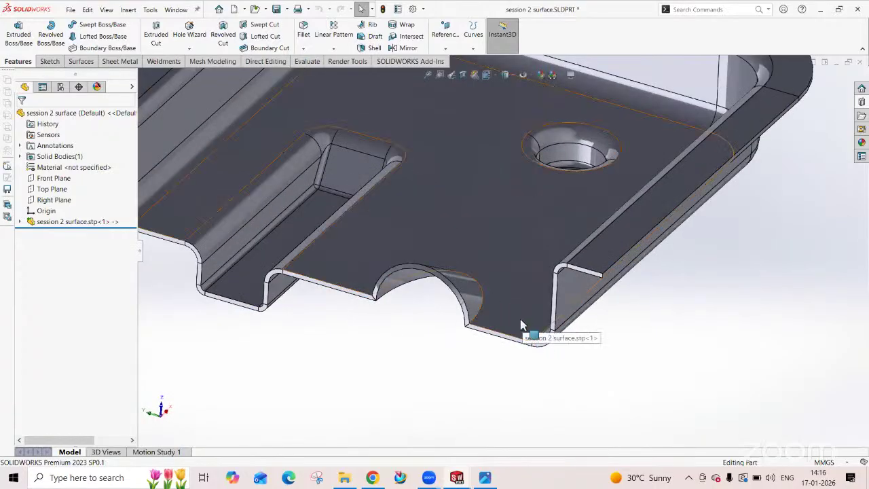
{"action": "scroll", "coordinate": [523, 325], "scroll_direction": "up", "scroll_amount": 6}
- Switch to the image viewer and examine the car bonnet picture car bonet.PNG enlarged
{"action": "left_click", "coordinate": [487, 479]}
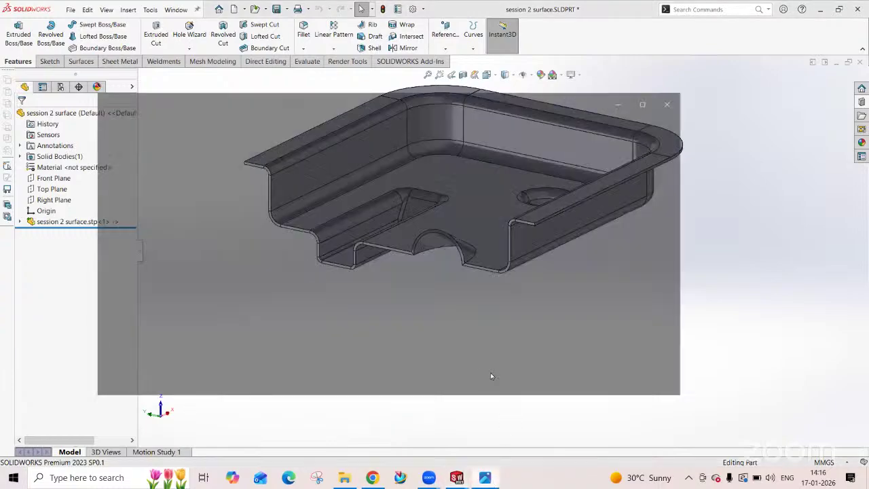
{"action": "scroll", "coordinate": [384, 250], "scroll_direction": "down", "scroll_amount": 2}
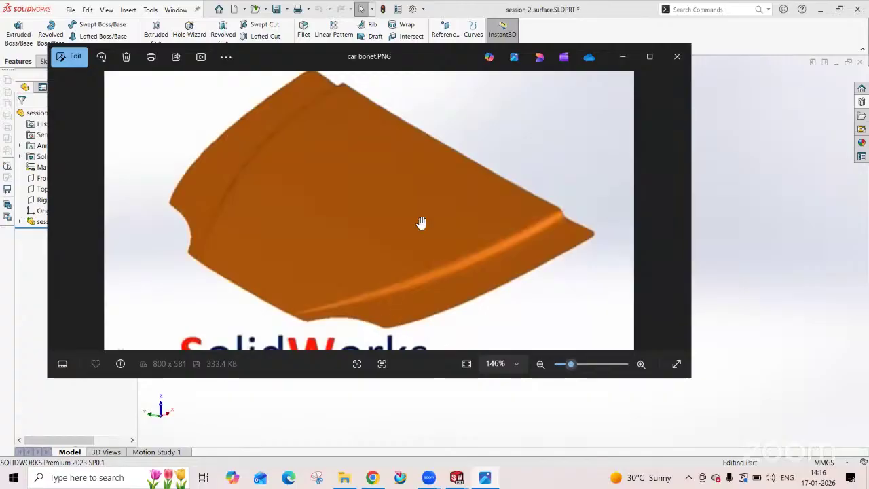
{"action": "left_click_drag", "start_coordinate": [403, 251], "coordinate": [427, 265]}
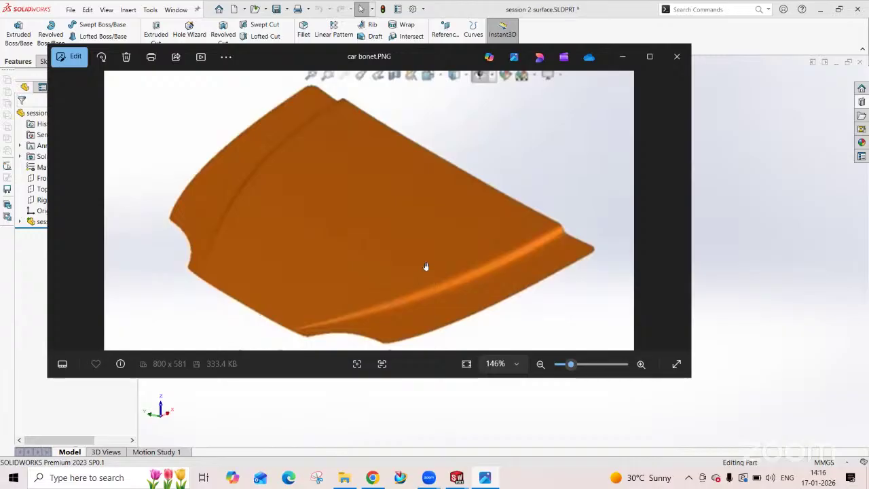
- Switch back to the empty part in SOLIDWORKS and look over the options for hiding and showing items
{"action": "mouse_move", "coordinate": [457, 477]}
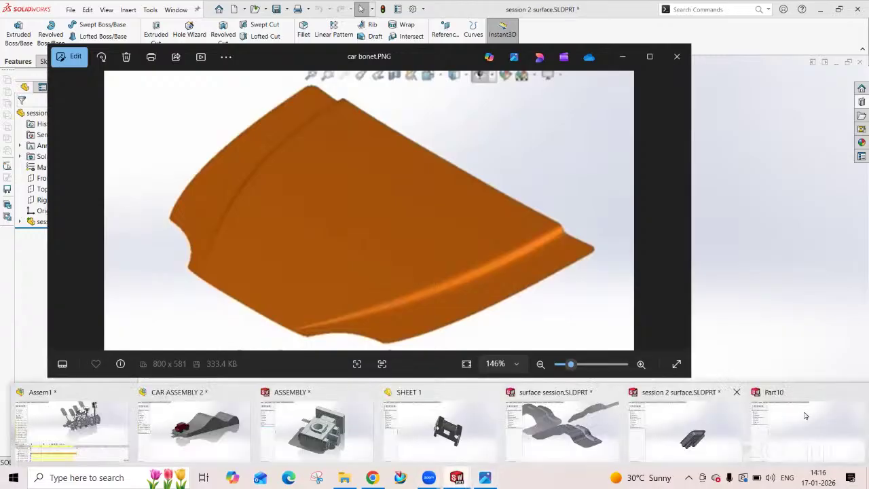
{"action": "left_click", "coordinate": [822, 426]}
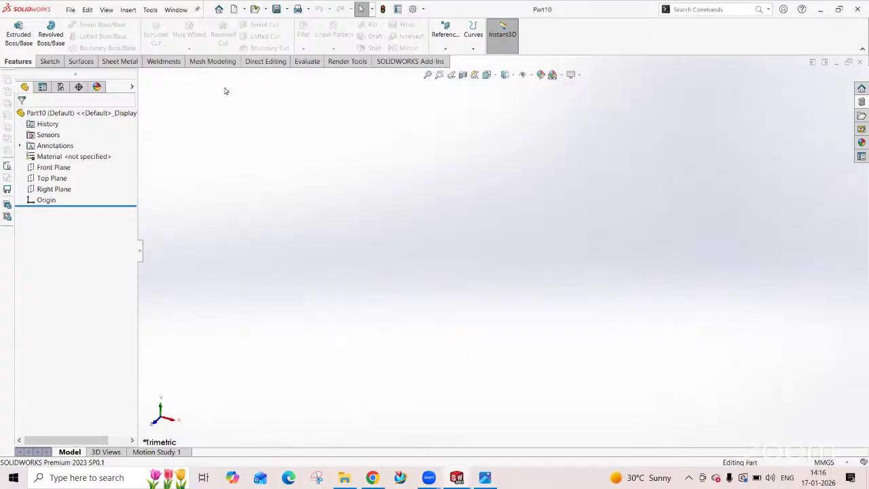
{"action": "left_click", "coordinate": [105, 11]}
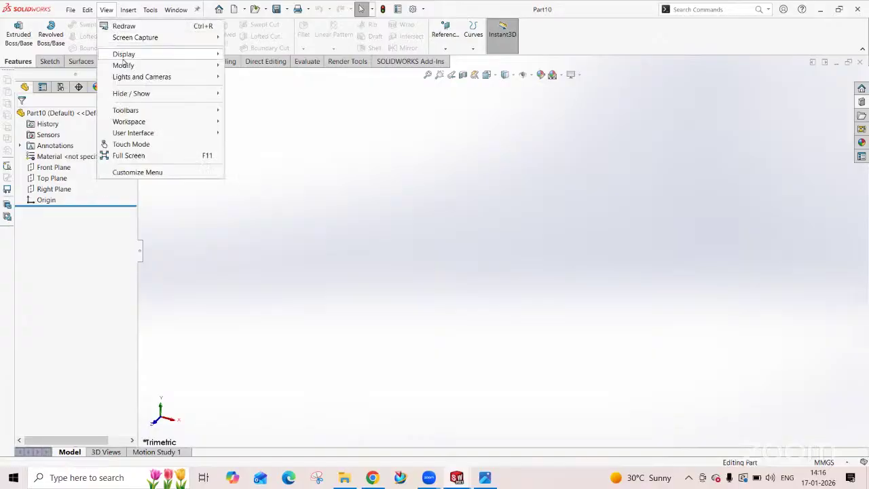
{"action": "mouse_move", "coordinate": [126, 68]}
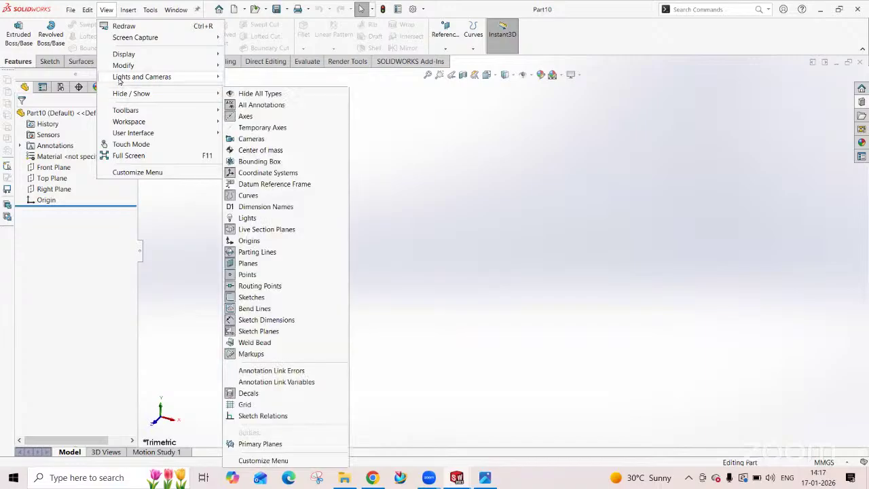
- Look over the rendering tools and the available SOLIDWORKS add-ins
{"action": "left_click", "coordinate": [354, 62]}
{"action": "left_click", "coordinate": [353, 62]}
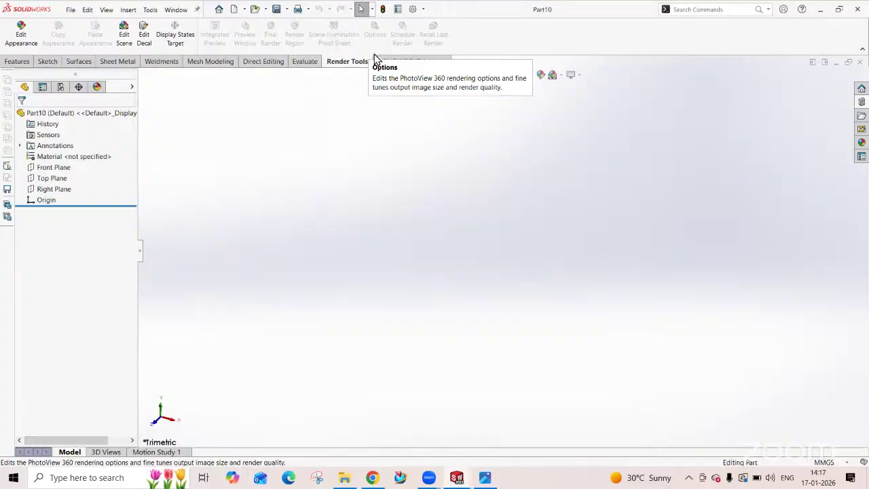
{"action": "left_click", "coordinate": [391, 62]}
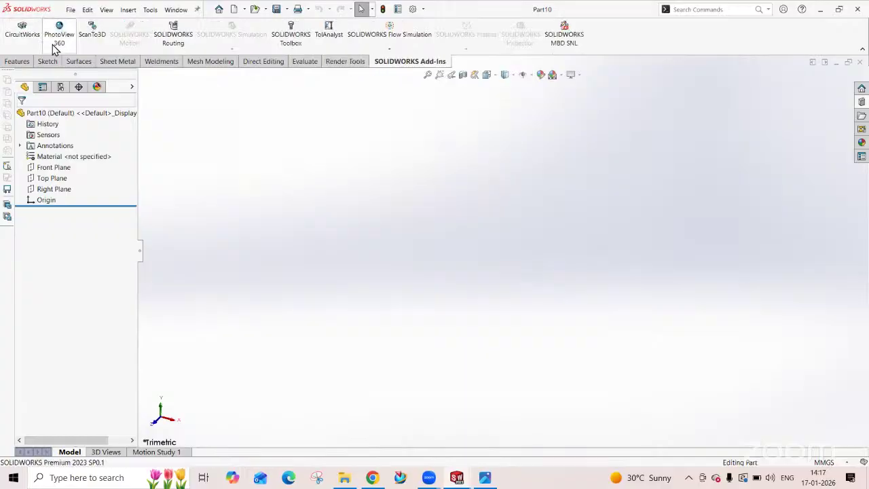
- View the pictures car bonet.PNG and car modeling.PNG in the image viewer, and return to the empty part in SOLIDWORKS
{"action": "left_click", "coordinate": [333, 66]}
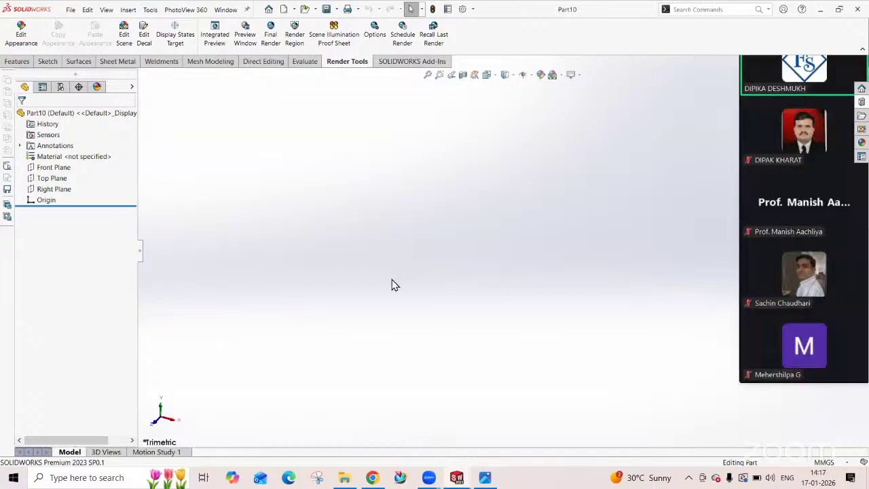
{"action": "left_click", "coordinate": [485, 477]}
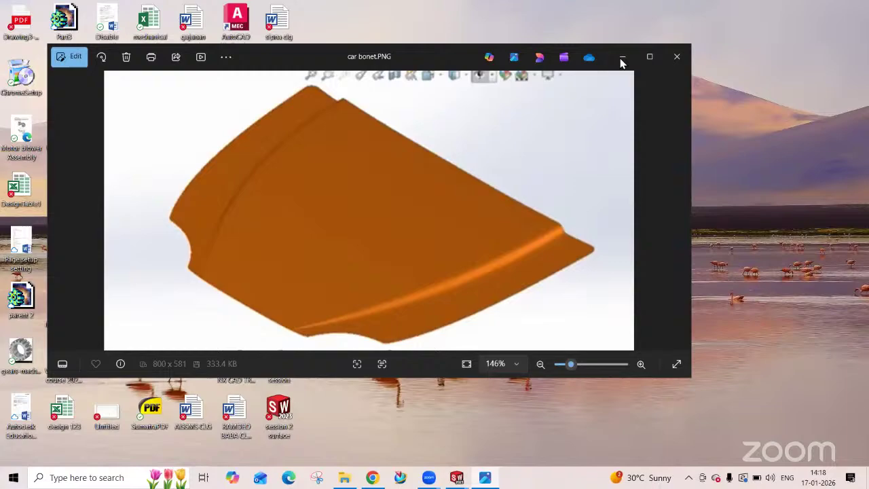
{"action": "left_click", "coordinate": [622, 56]}
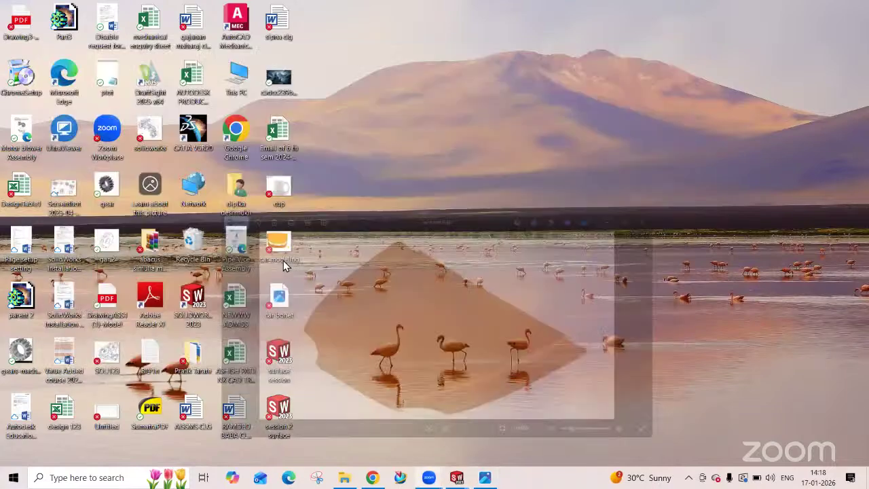
{"action": "double_click", "coordinate": [278, 245]}
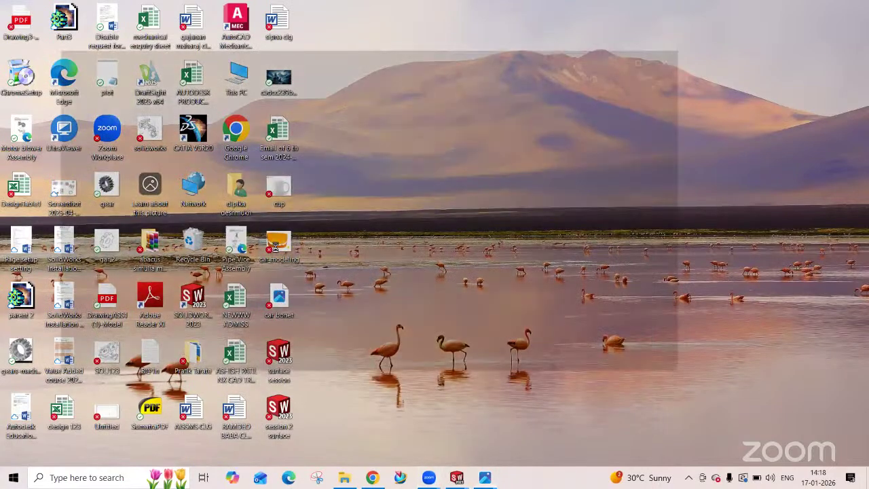
{"action": "scroll", "coordinate": [387, 247], "scroll_direction": "up", "scroll_amount": 5}
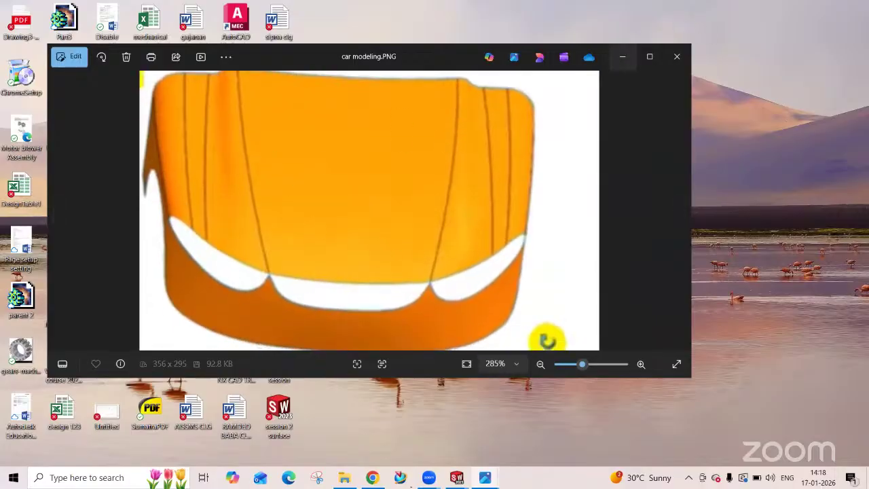
{"action": "left_click", "coordinate": [622, 57]}
{"action": "mouse_move", "coordinate": [456, 477]}
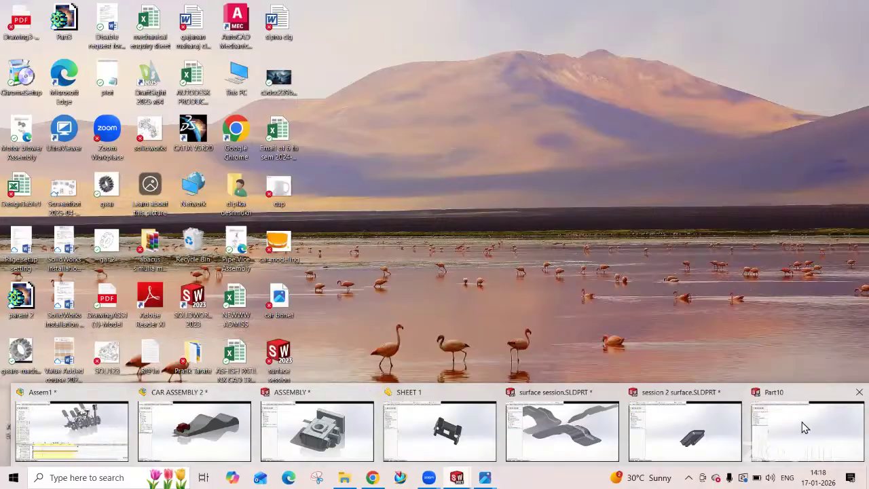
{"action": "left_click", "coordinate": [772, 405]}
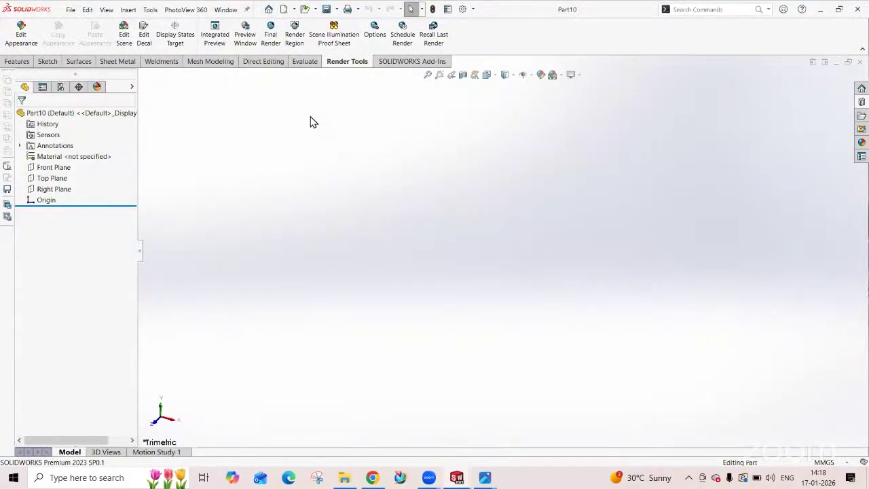
{"action": "left_click", "coordinate": [19, 61]}
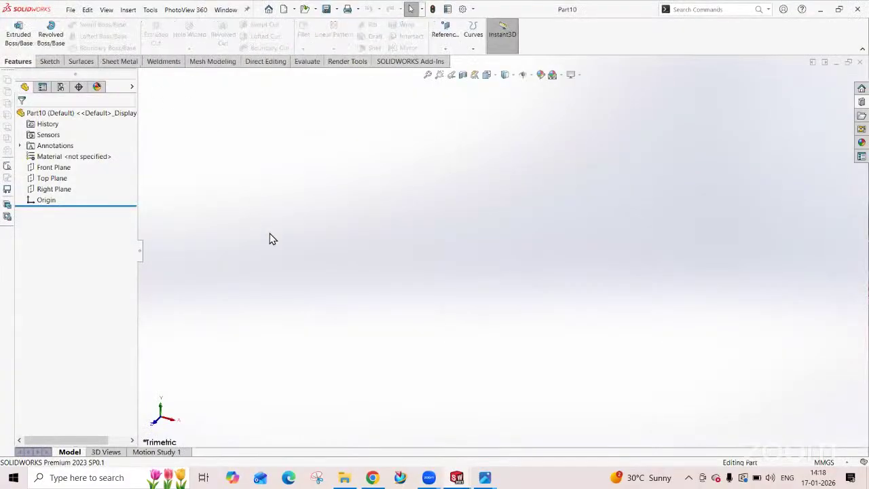
{"action": "left_click", "coordinate": [66, 167]}
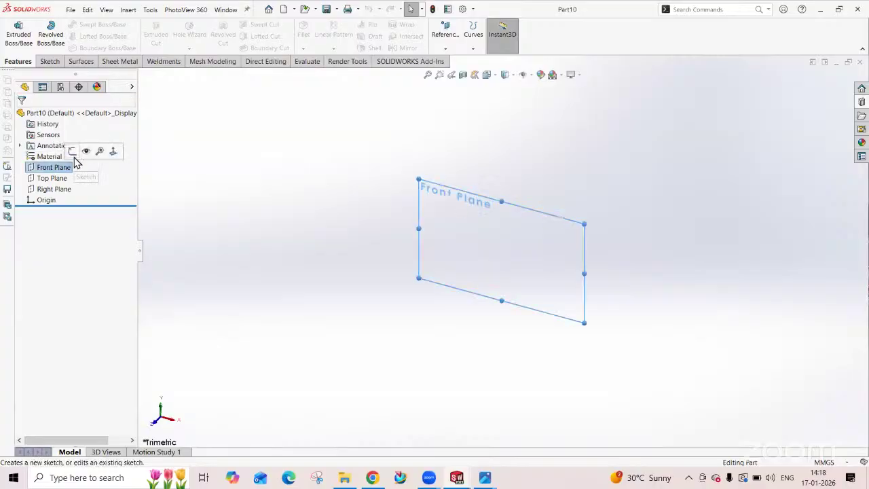
{"action": "left_click", "coordinate": [73, 153]}
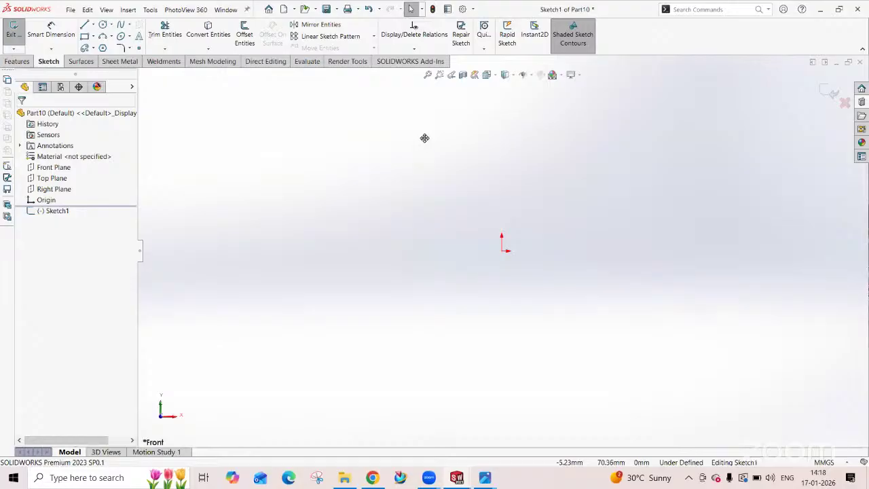
{"action": "left_click", "coordinate": [148, 9]}
{"action": "left_click", "coordinate": [18, 186]}
{"action": "left_click", "coordinate": [13, 31]}
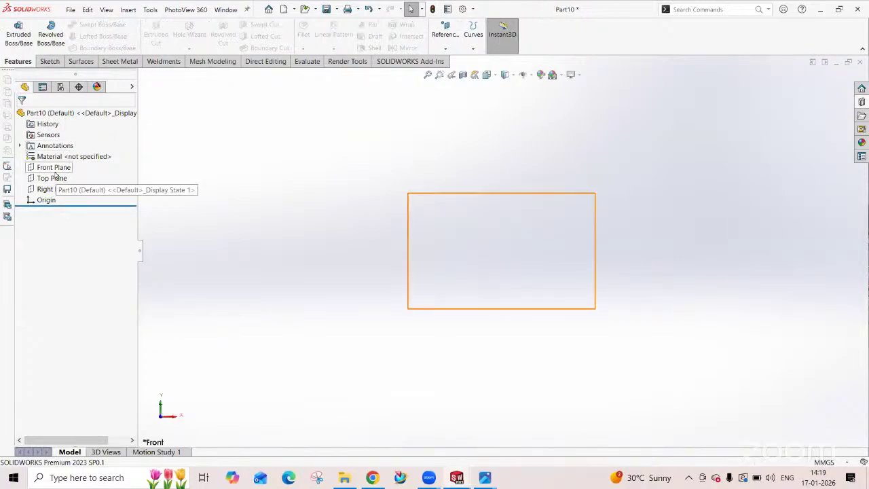
- Start a sketch on the Front Plane and insert the cup image from the Desktop as a sketch picture
{"action": "left_click", "coordinate": [56, 168]}
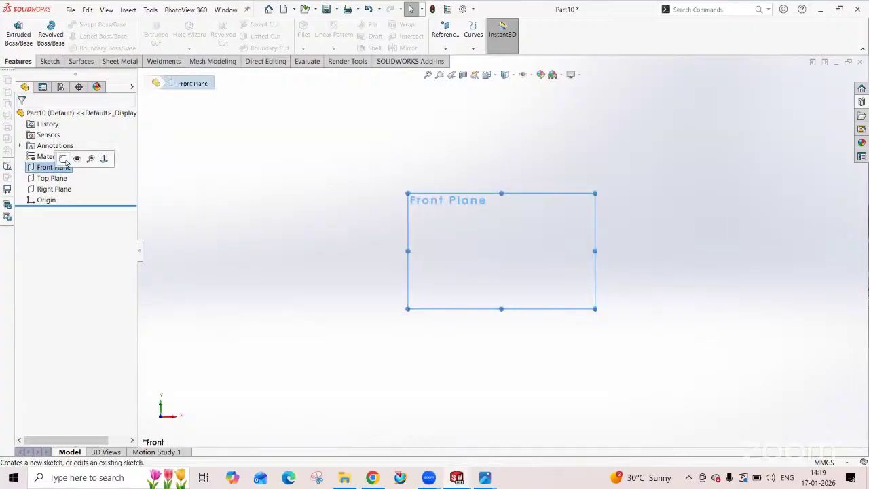
{"action": "left_click", "coordinate": [64, 159]}
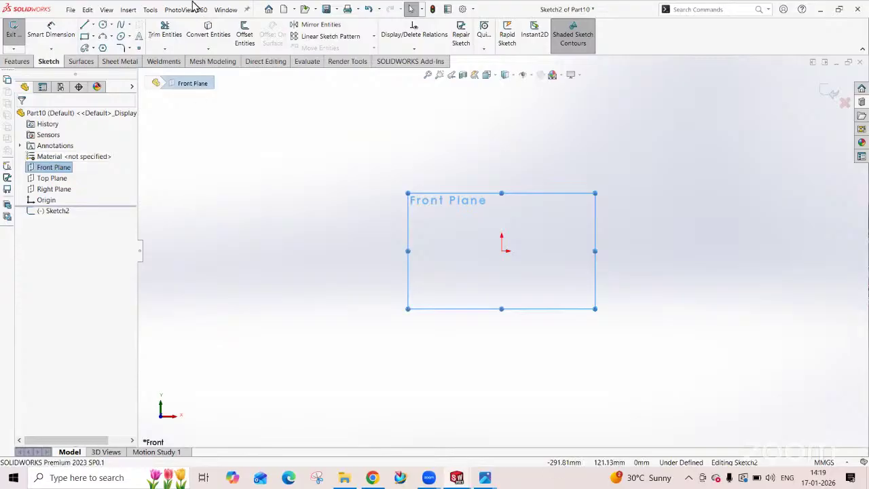
{"action": "left_click", "coordinate": [150, 10]}
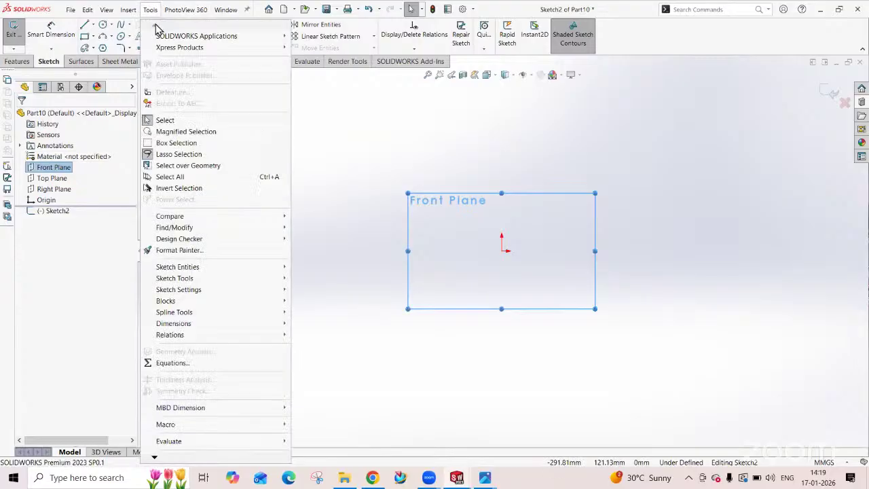
{"action": "mouse_move", "coordinate": [194, 284]}
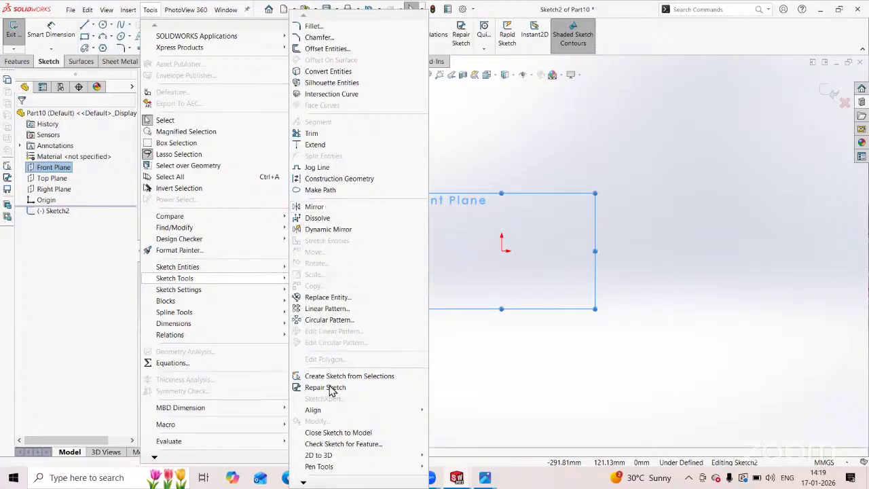
{"action": "mouse_move", "coordinate": [328, 482]}
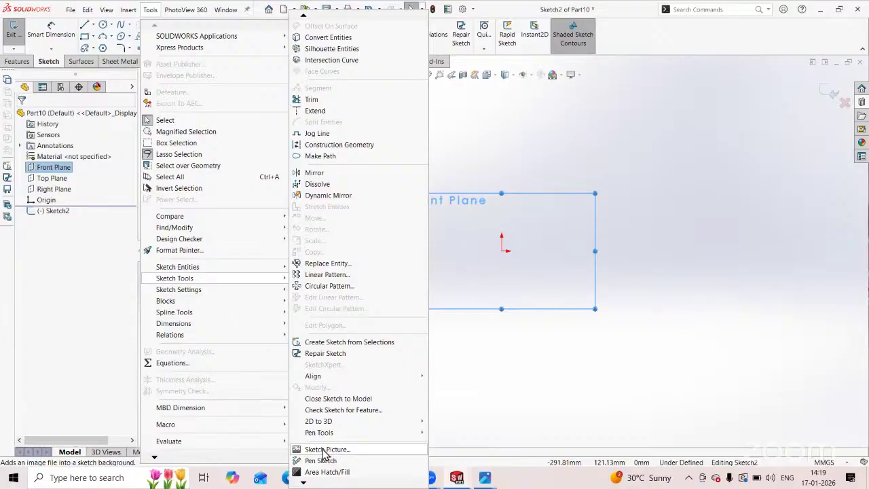
{"action": "left_click", "coordinate": [324, 451]}
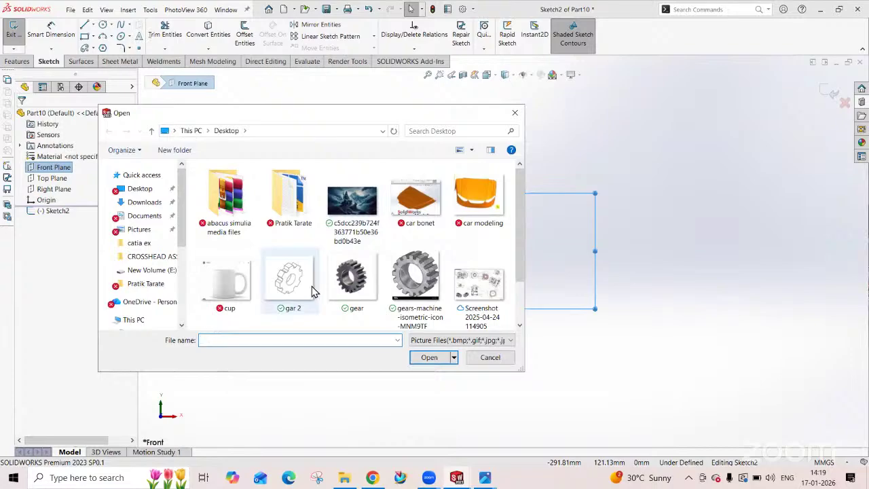
{"action": "scroll", "coordinate": [310, 291], "scroll_direction": "down", "scroll_amount": 2}
{"action": "left_click", "coordinate": [226, 212]}
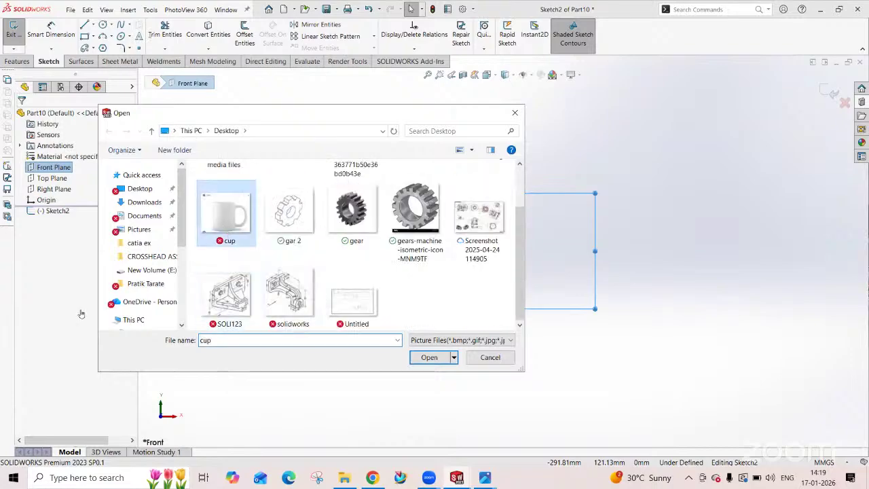
{"action": "left_click", "coordinate": [431, 358]}
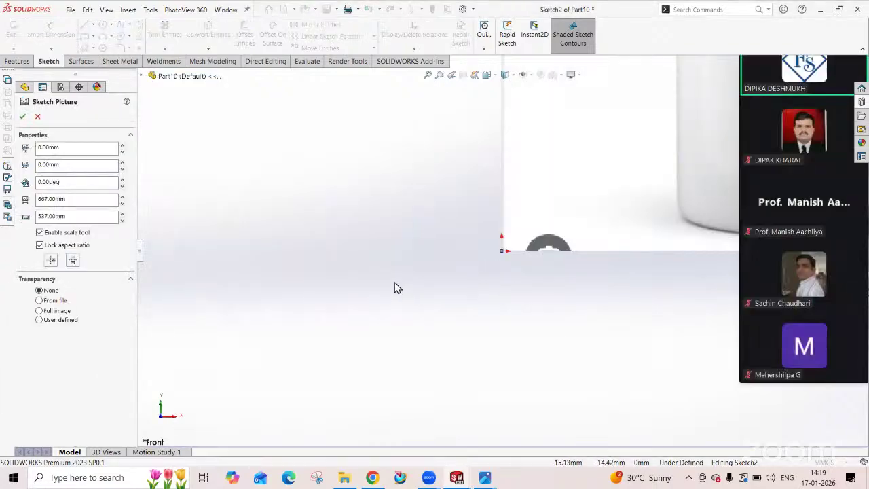
- Apply full-image transparency of 0.59 to the cup picture and disable its scale tool
{"action": "left_click", "coordinate": [52, 310]}
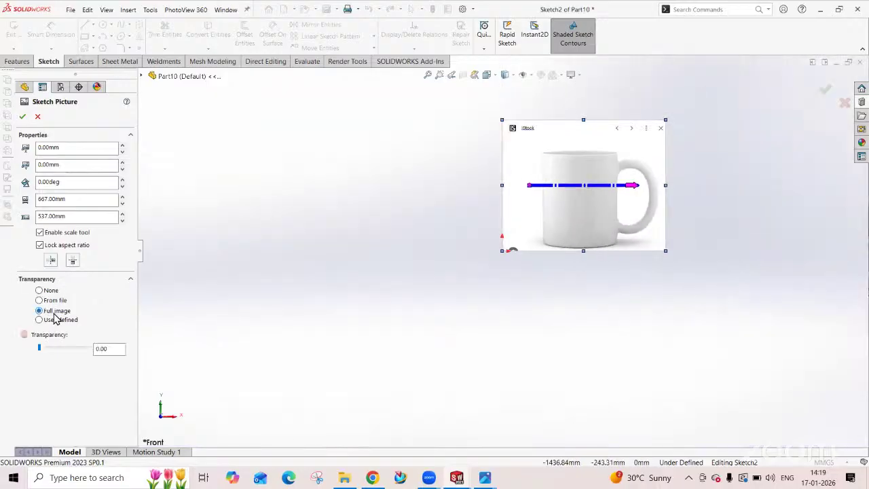
{"action": "left_click_drag", "start_coordinate": [40, 348], "coordinate": [68, 348]}
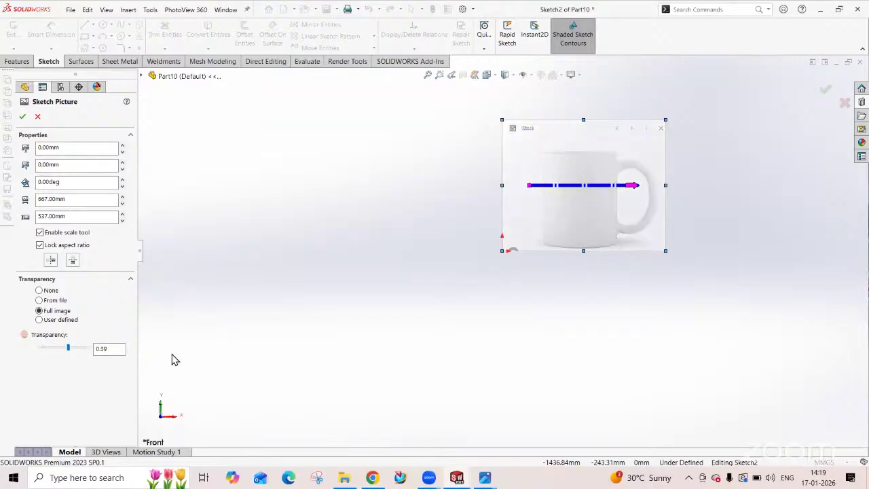
{"action": "left_click", "coordinate": [40, 232]}
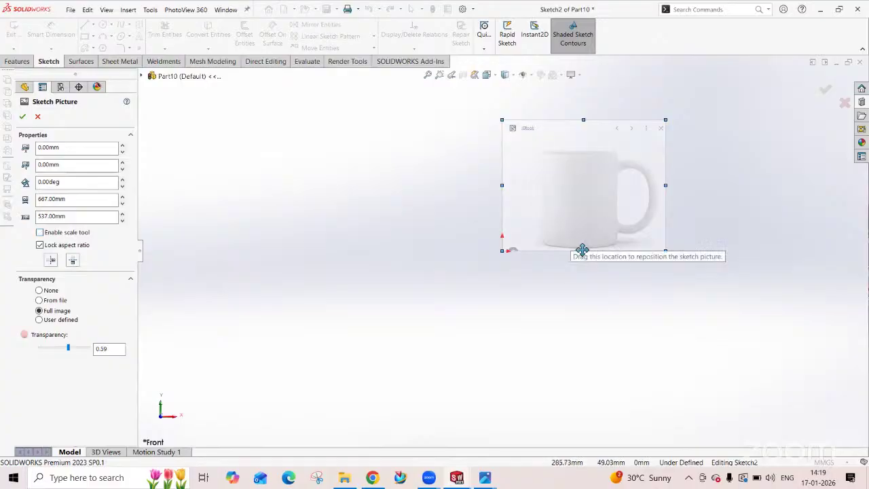
- Reposition the cup picture to about X -325.6 mm, Y -14.2 mm so the mug's base centre sits on the origin, and accept it
{"action": "mouse_move", "coordinate": [579, 250]}
{"action": "left_mouse_down"}
{"action": "mouse_move", "coordinate": [518, 258]}
{"action": "mouse_move", "coordinate": [499, 244]}
{"action": "mouse_move", "coordinate": [503, 256]}
{"action": "left_mouse_up"}
{"action": "scroll", "coordinate": [506, 261], "scroll_direction": "down", "scroll_amount": 3}
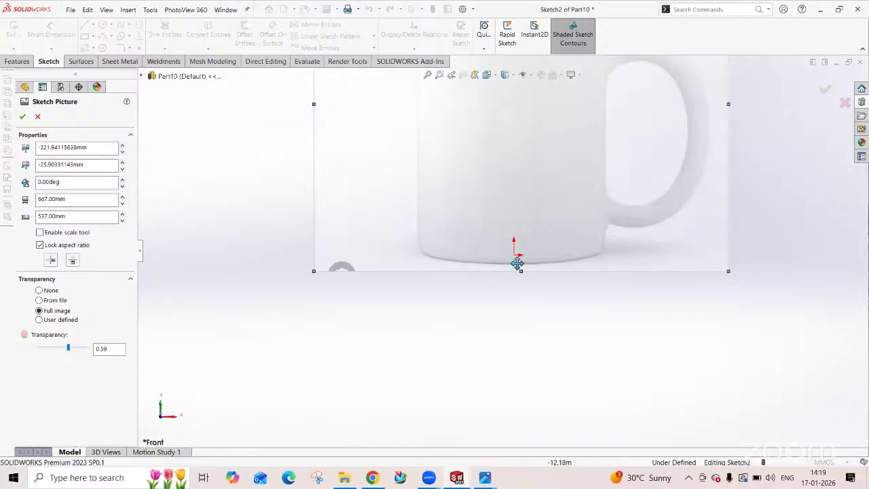
{"action": "mouse_move", "coordinate": [506, 261]}
{"action": "left_mouse_down"}
{"action": "mouse_move", "coordinate": [501, 248]}
{"action": "mouse_move", "coordinate": [504, 257]}
{"action": "left_mouse_up"}
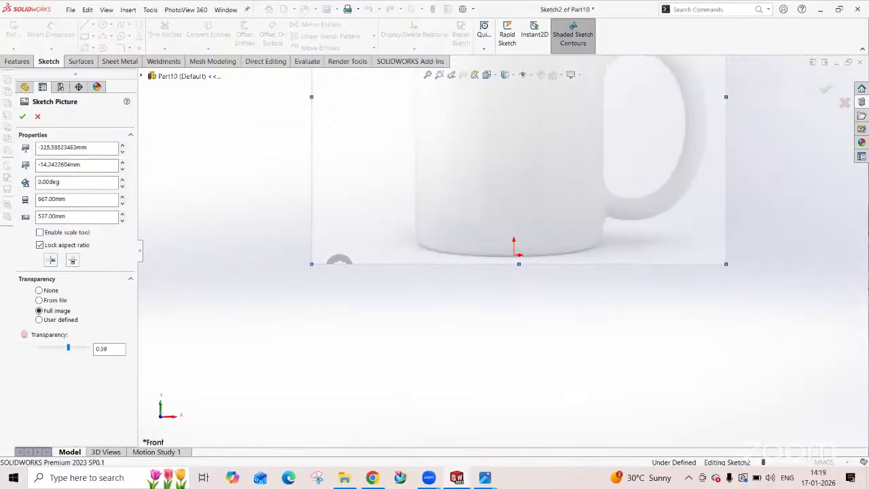
{"action": "left_click", "coordinate": [22, 117]}
- Trace the mug's handle-side wall from rim to base with a three-point spline
{"action": "scroll", "coordinate": [536, 292], "scroll_direction": "up", "scroll_amount": 5}
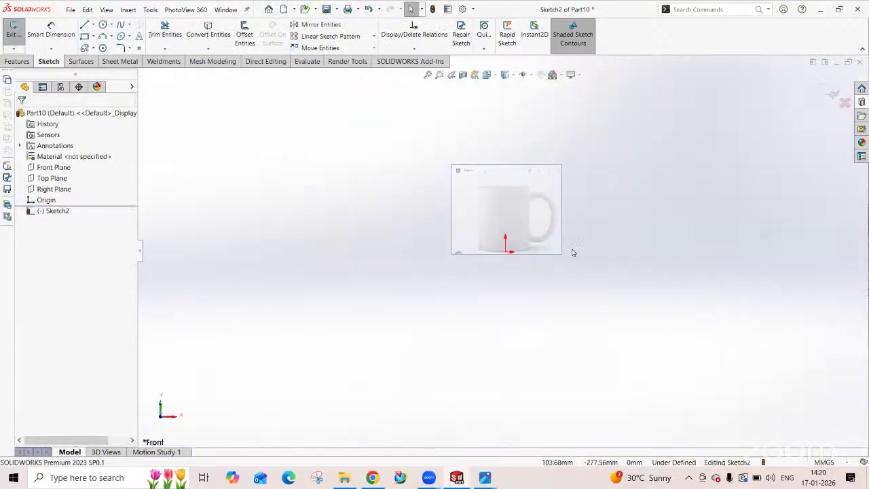
{"action": "scroll", "coordinate": [572, 252], "scroll_direction": "down", "scroll_amount": 2}
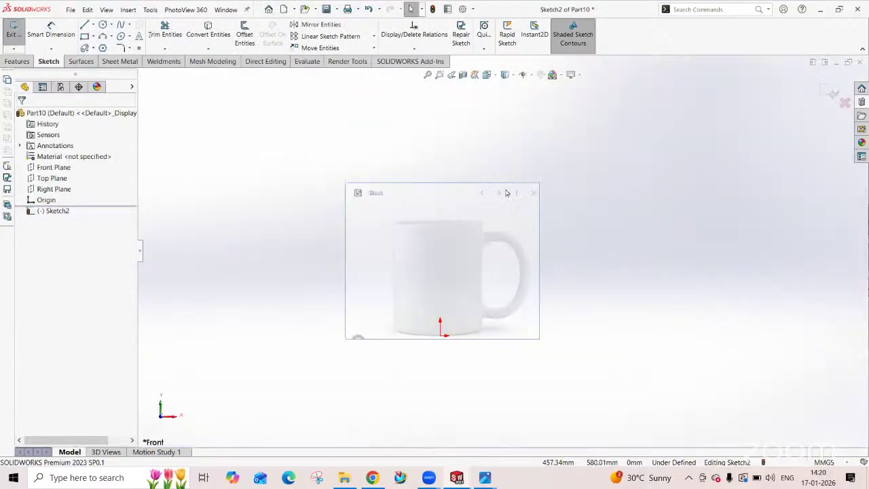
{"action": "left_click", "coordinate": [120, 24]}
{"action": "left_click", "coordinate": [481, 222]}
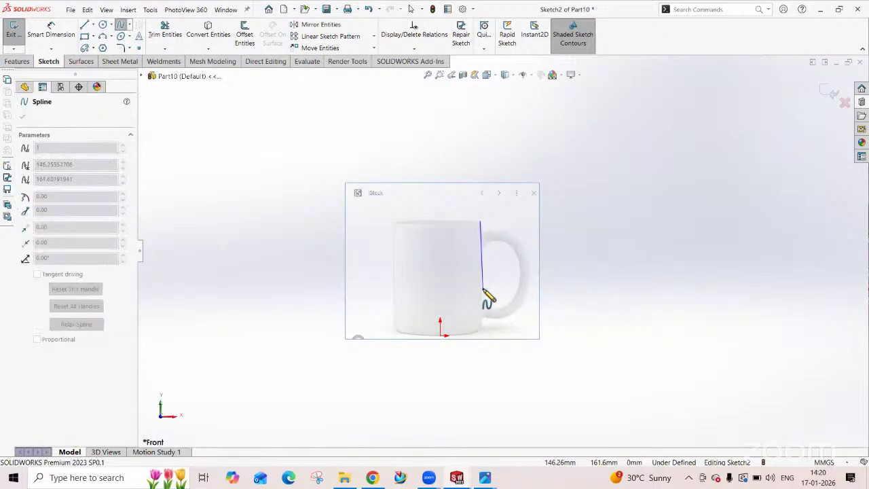
{"action": "left_click", "coordinate": [482, 290]}
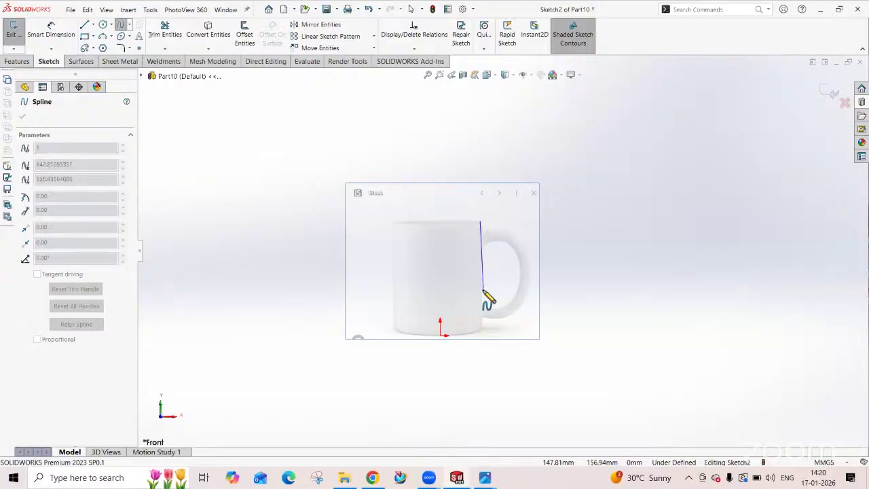
{"action": "left_click", "coordinate": [480, 329]}
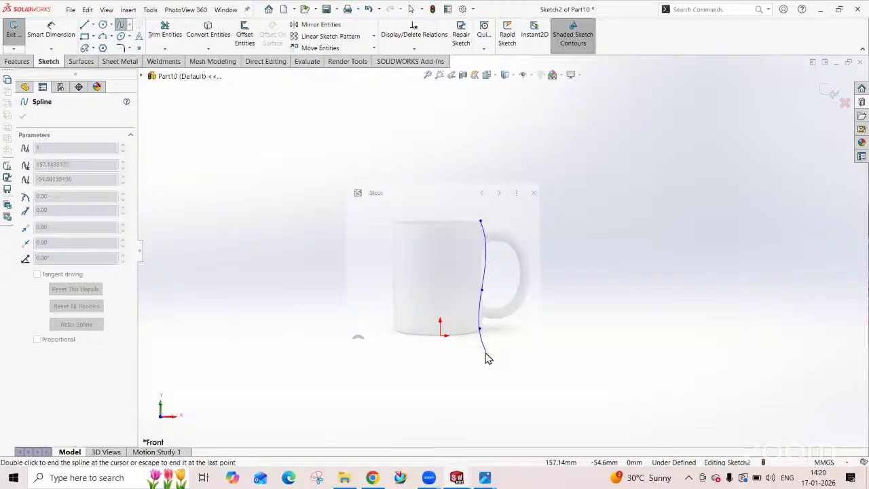
{"action": "key", "text": "Escape"}
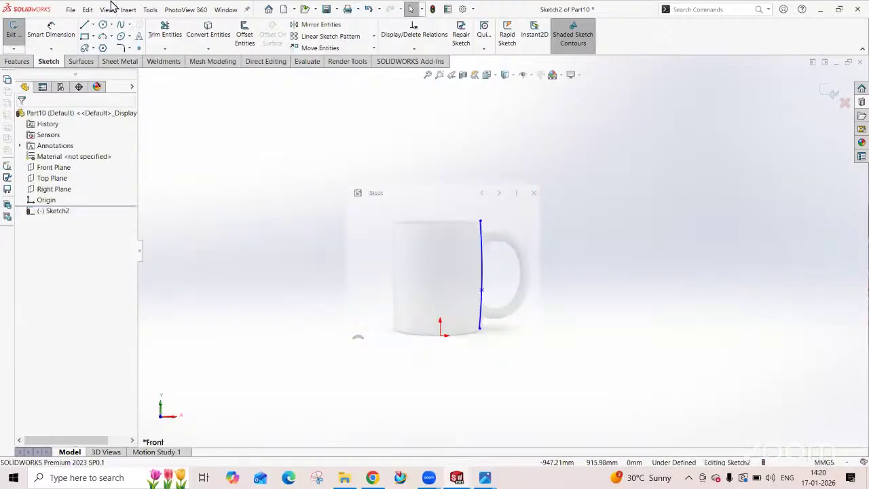
- Locate the Sketch Picture command once more, and finish the sketch holding the cup picture and traced spline
{"action": "left_click", "coordinate": [150, 9]}
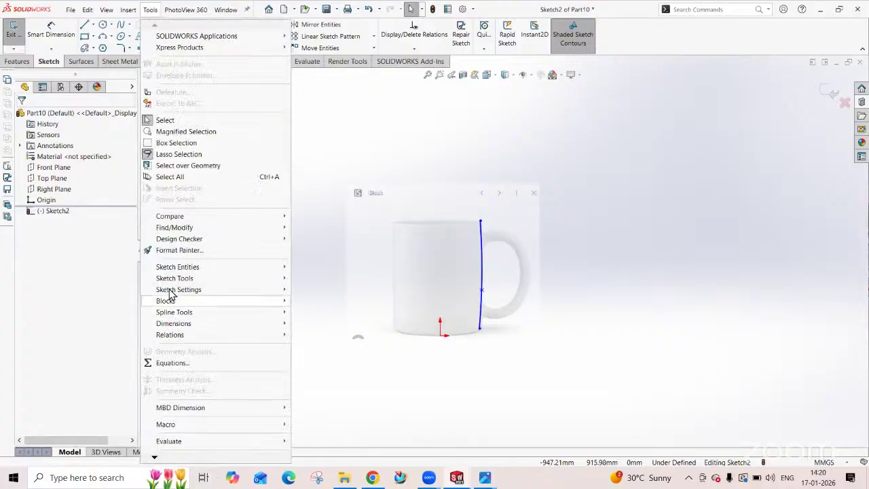
{"action": "mouse_move", "coordinate": [171, 284]}
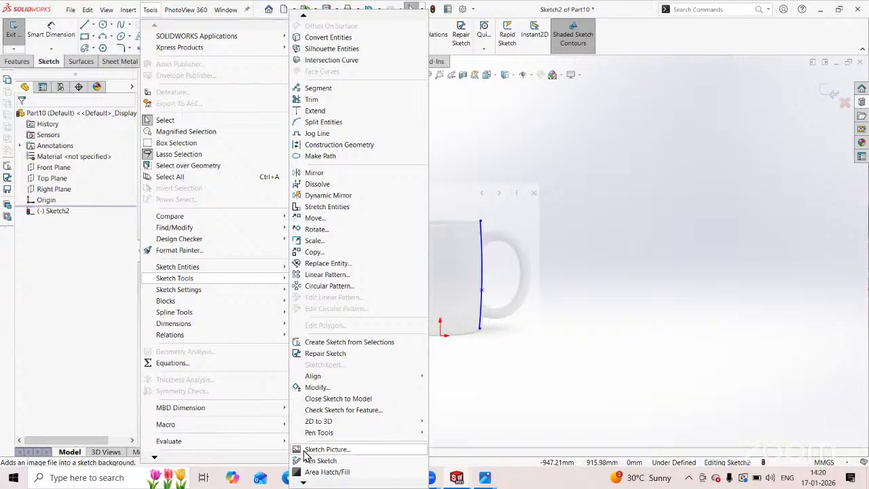
{"action": "left_click", "coordinate": [12, 31]}
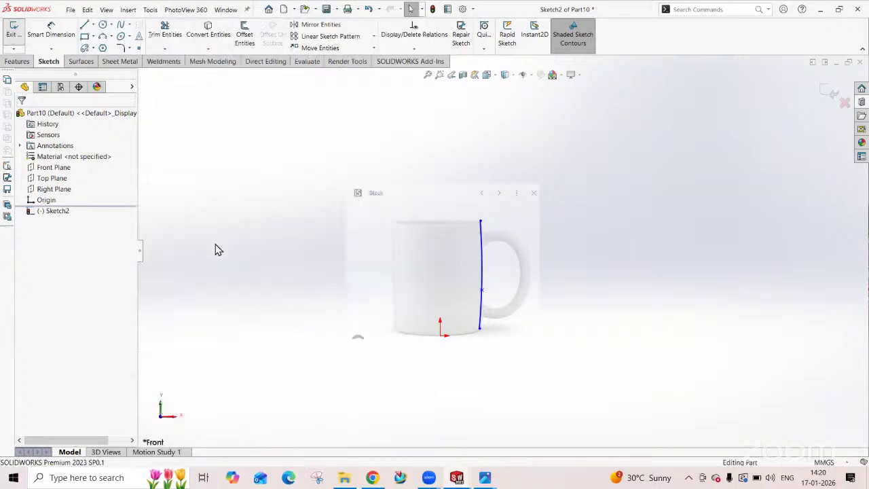
{"action": "scroll", "coordinate": [504, 281], "scroll_direction": "up", "scroll_amount": 3}
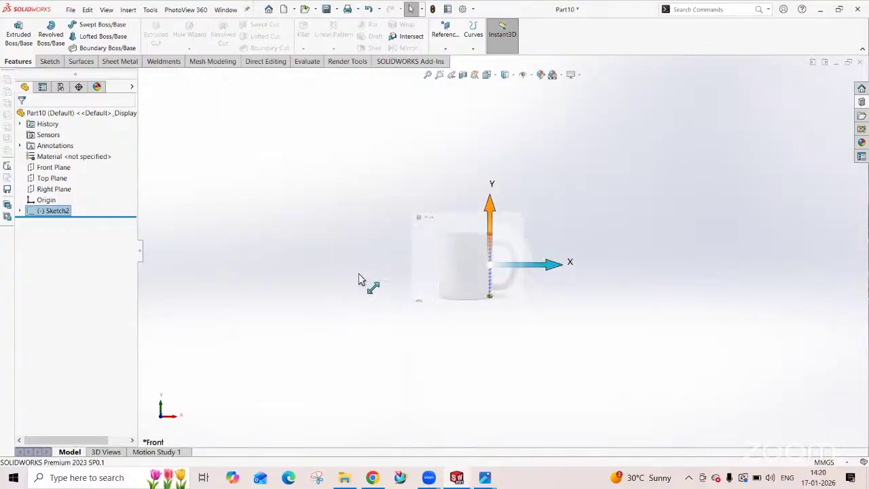
{"action": "scroll", "coordinate": [593, 210], "scroll_direction": "down", "scroll_amount": 3}
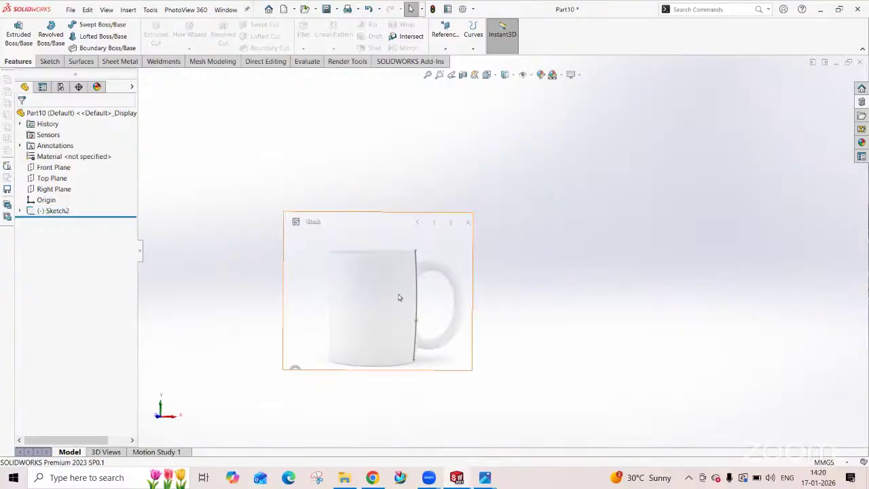
- Close the cup part and return to the session 2 surface part
{"action": "scroll", "coordinate": [380, 292], "scroll_direction": "down", "scroll_amount": 3}
{"action": "scroll", "coordinate": [500, 249], "scroll_direction": "up", "scroll_amount": 5}
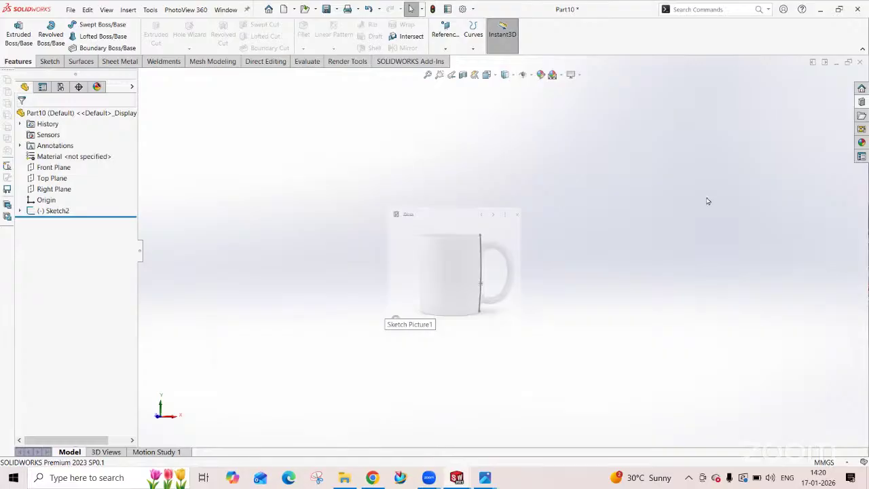
{"action": "key", "text": "ctrl+w"}
{"action": "left_click", "coordinate": [427, 262]}
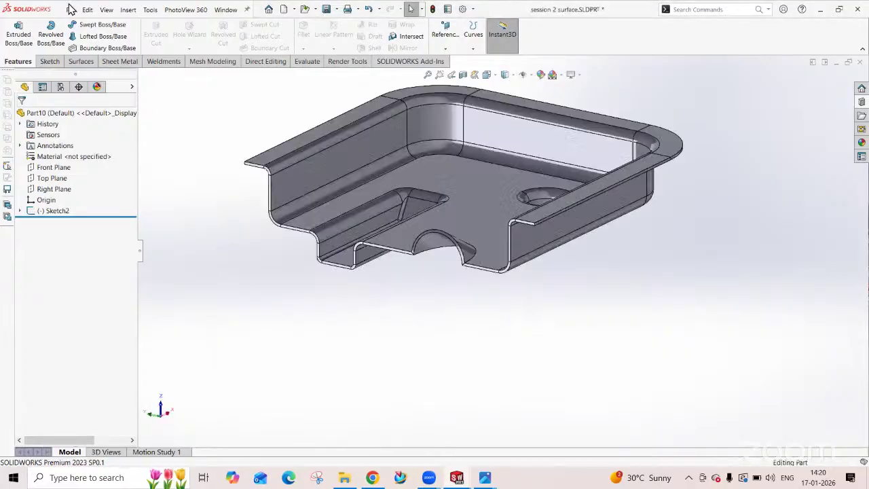
- Look over the reference geometry and curve commands, including the Curve Through Reference Points options, and cancel the command
{"action": "left_click", "coordinate": [47, 61]}
{"action": "left_click", "coordinate": [14, 48]}
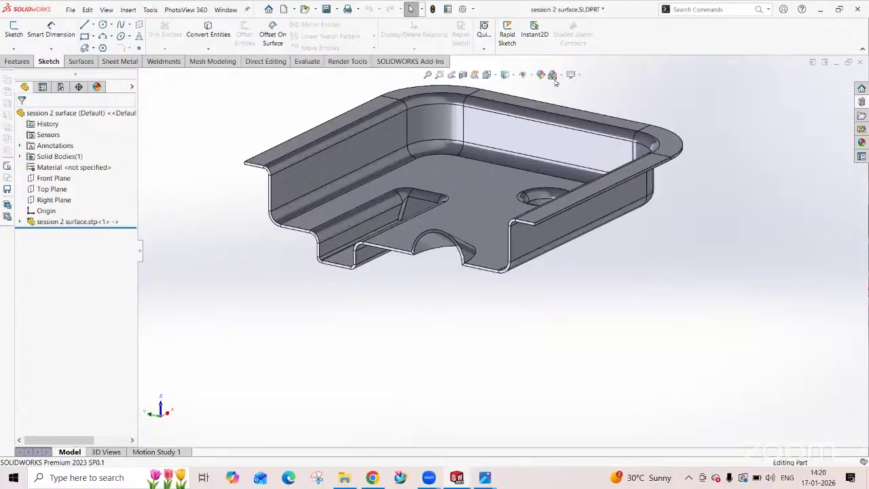
{"action": "left_click", "coordinate": [17, 61]}
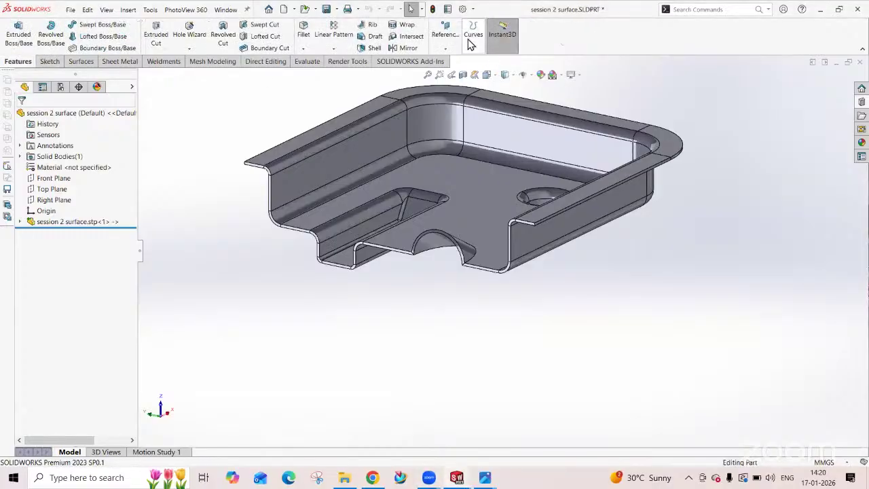
{"action": "left_click", "coordinate": [471, 44]}
{"action": "left_click", "coordinate": [468, 48]}
{"action": "left_click", "coordinate": [442, 50]}
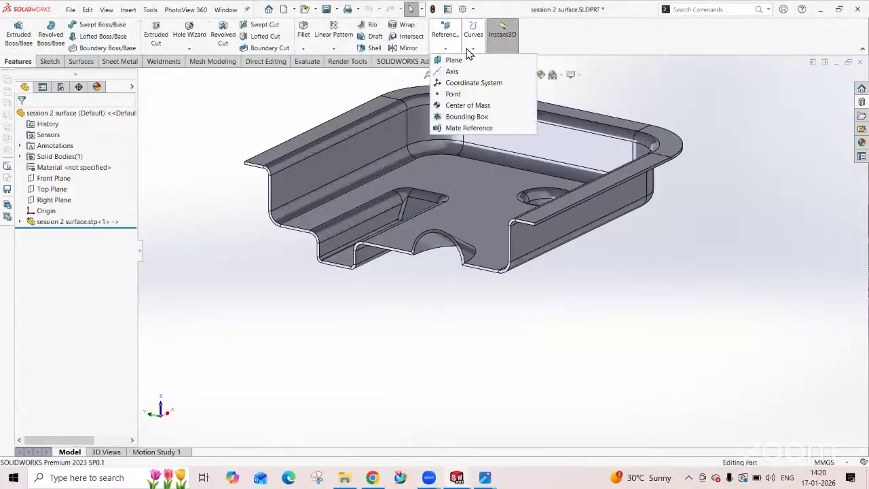
{"action": "left_click", "coordinate": [470, 49]}
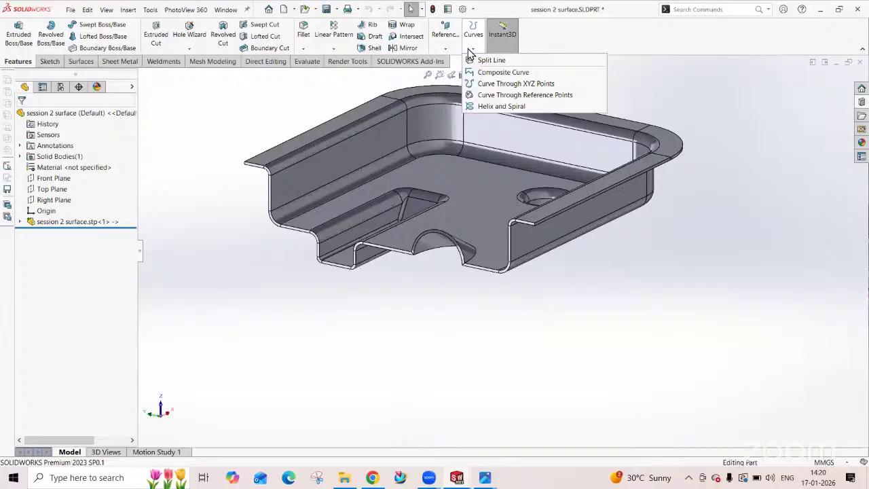
{"action": "left_click", "coordinate": [494, 96]}
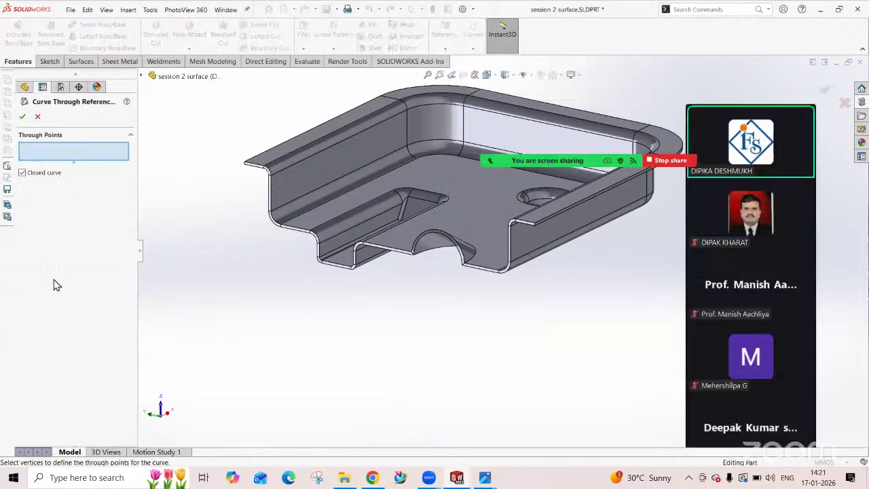
{"action": "left_click", "coordinate": [38, 118]}
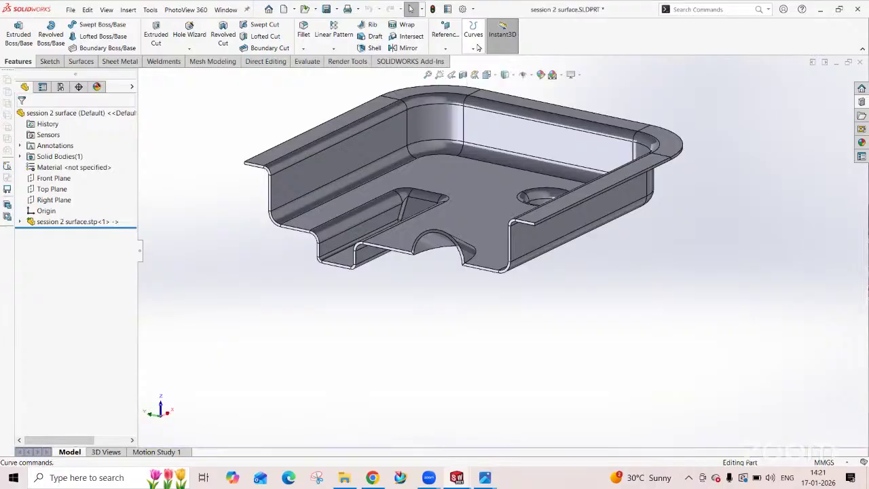
- Examine the Curve Through XYZ Points dialog and its browser for Curves (*.sldcrv) files, and close both without loading a file
{"action": "left_click", "coordinate": [473, 49]}
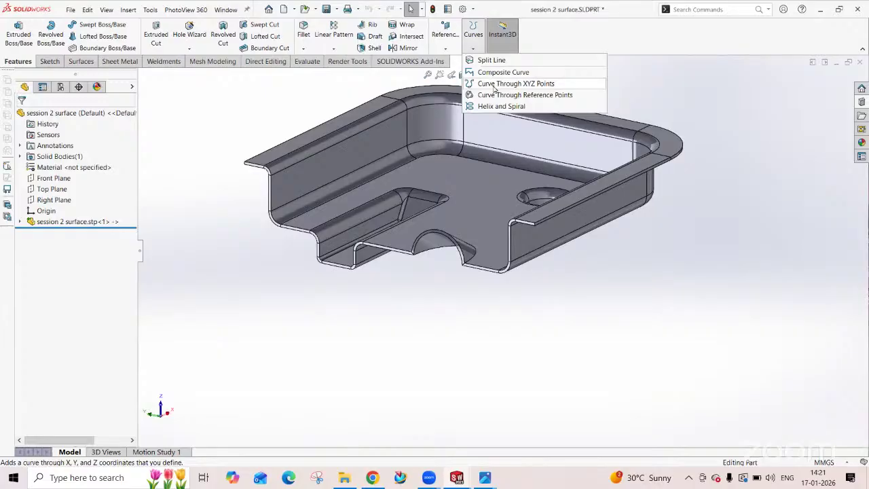
{"action": "left_click", "coordinate": [493, 84]}
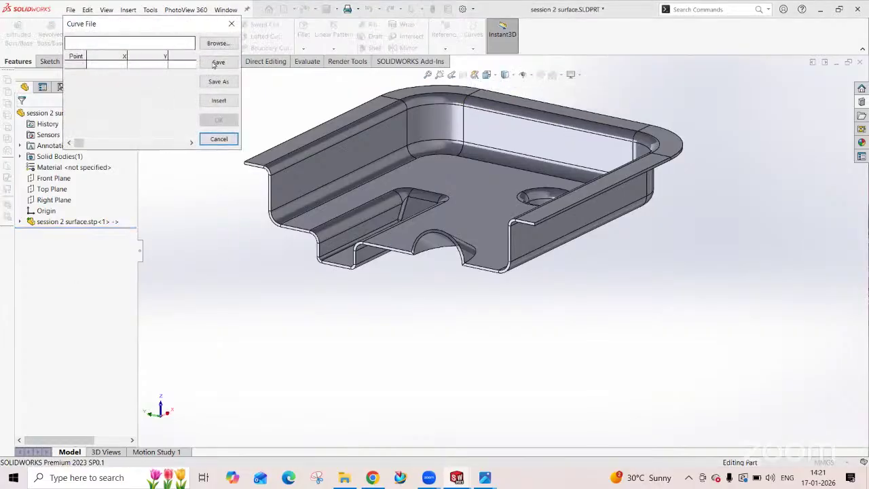
{"action": "left_click", "coordinate": [219, 100]}
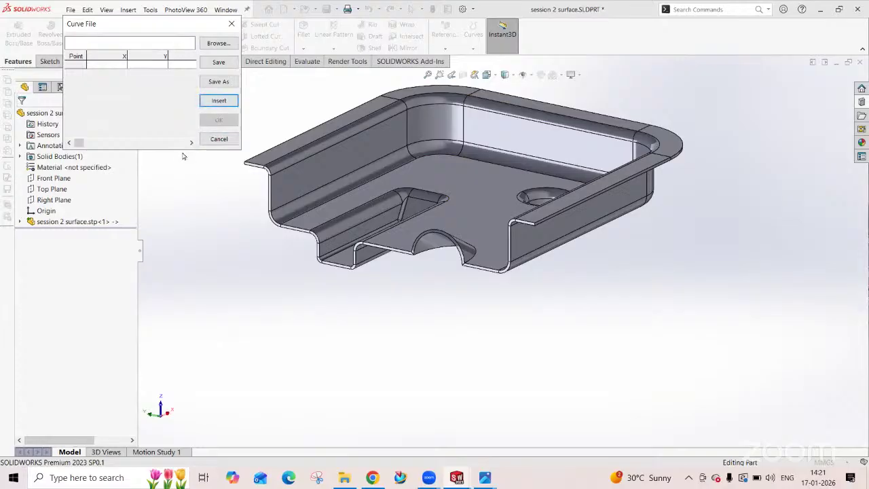
{"action": "left_click", "coordinate": [211, 46]}
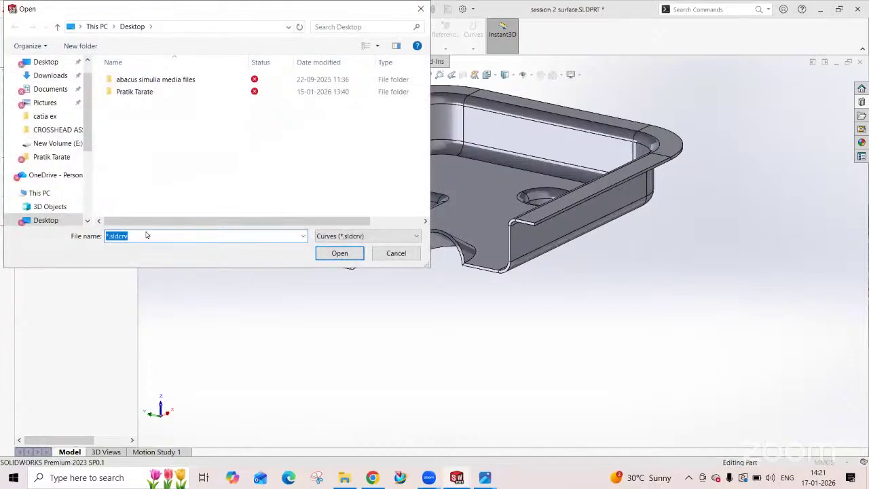
{"action": "left_click", "coordinate": [363, 237]}
{"action": "left_click", "coordinate": [363, 244]}
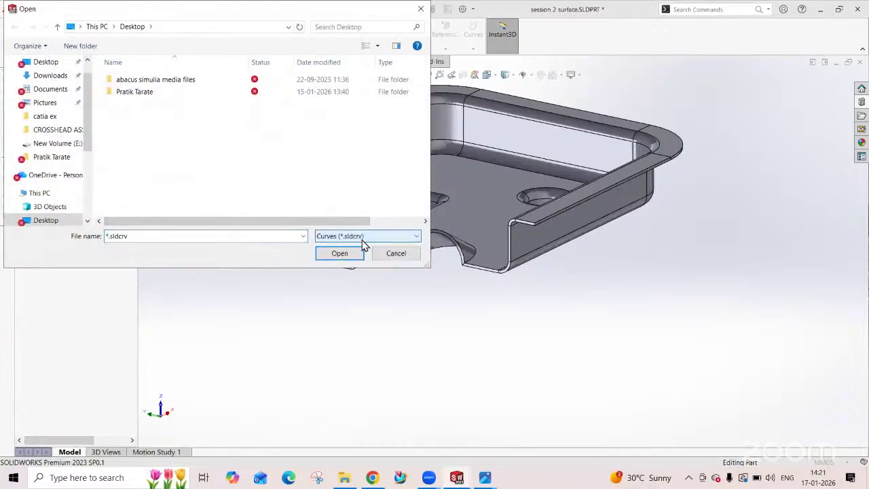
{"action": "key", "text": "shift+Tab"}
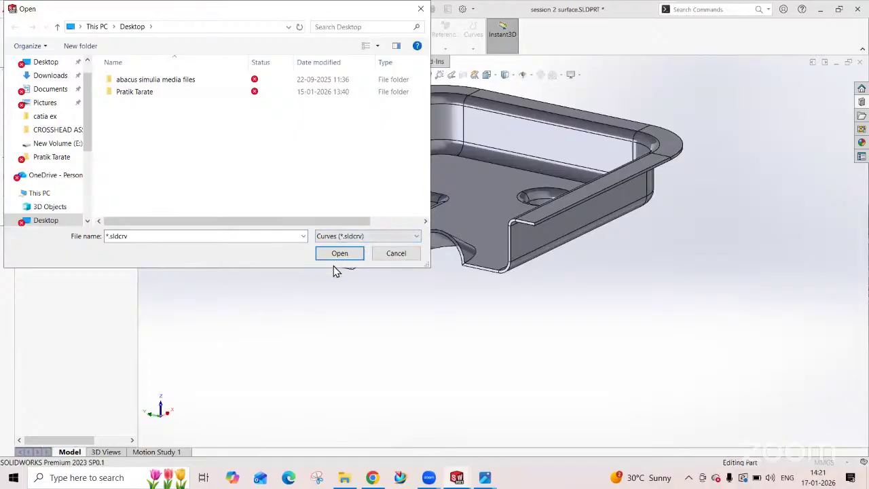
{"action": "left_click", "coordinate": [421, 8]}
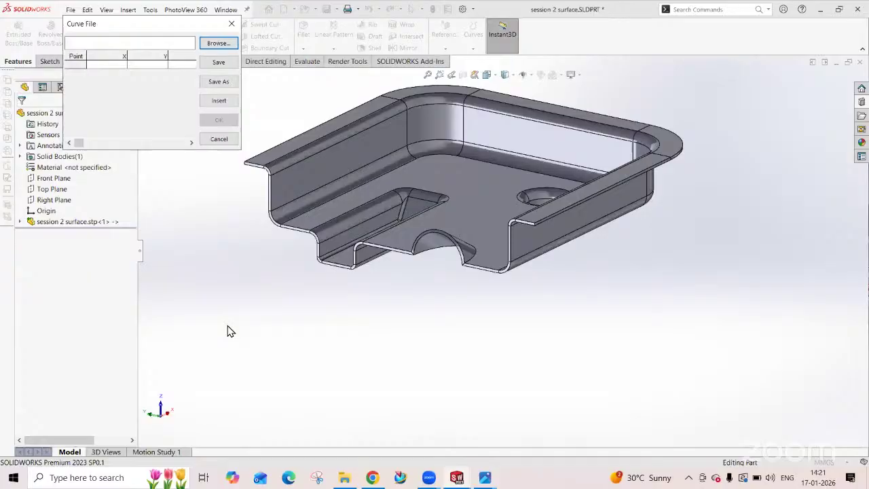
{"action": "left_click", "coordinate": [231, 23]}
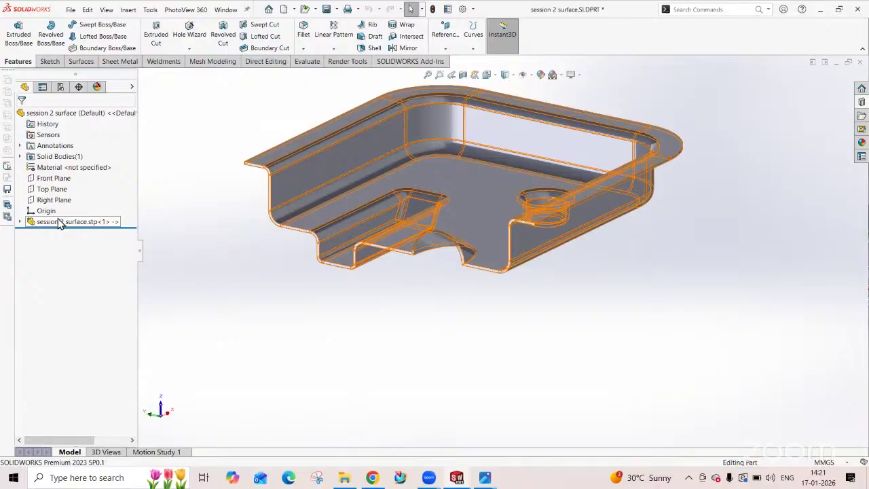
{"action": "left_click", "coordinate": [473, 49]}
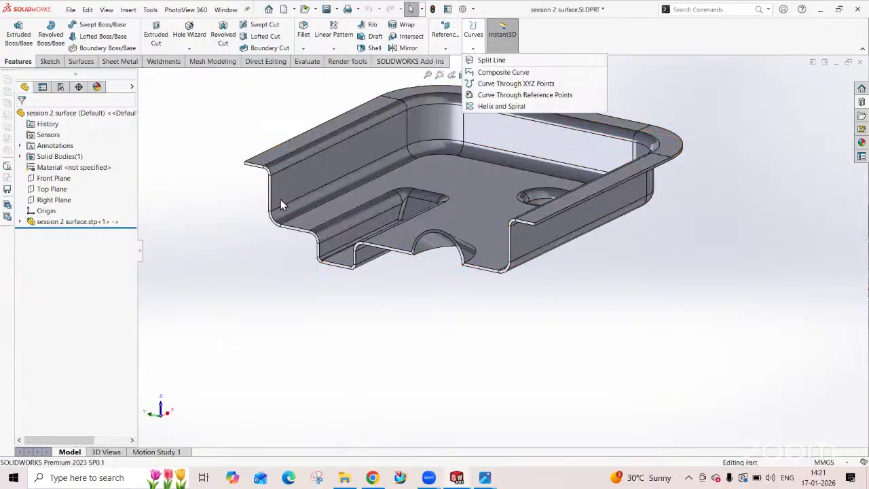
{"action": "left_click", "coordinate": [237, 146]}
{"action": "scroll", "coordinate": [441, 301], "scroll_direction": "down", "scroll_amount": 3}
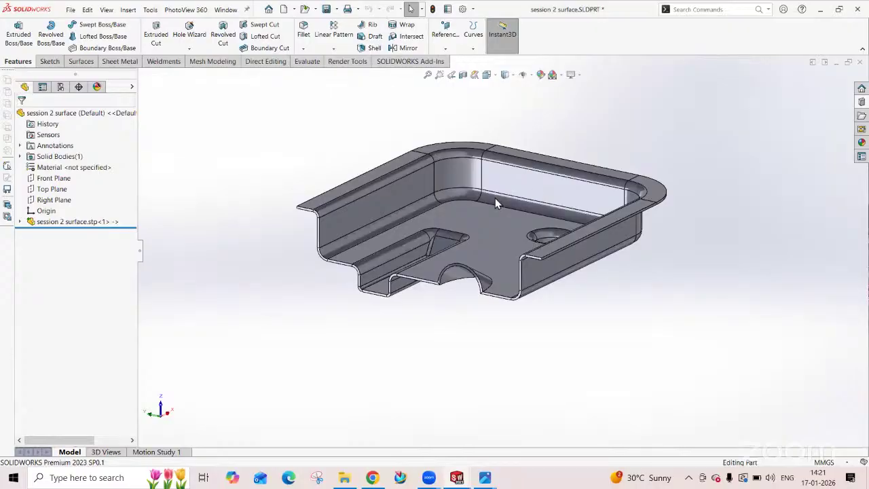
{"action": "middle_click_drag", "start_coordinate": [495, 198], "coordinate": [396, 260]}
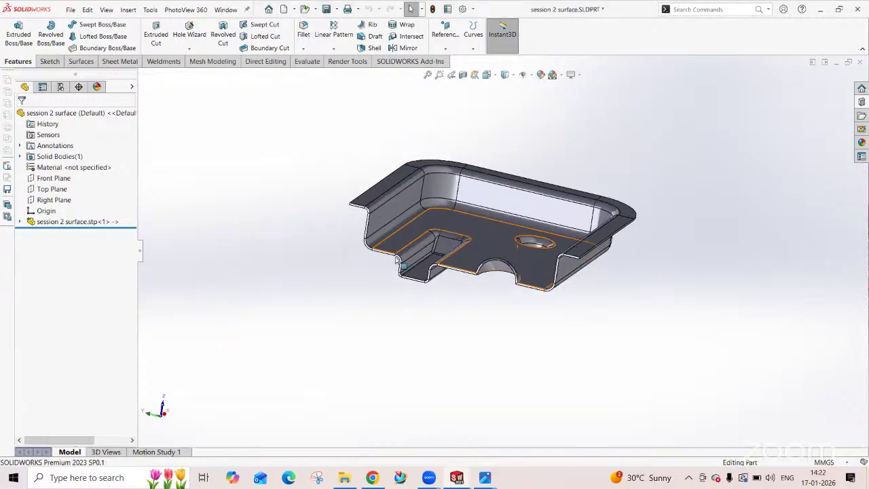
{"action": "scroll", "coordinate": [396, 259], "scroll_direction": "up", "scroll_amount": 2}
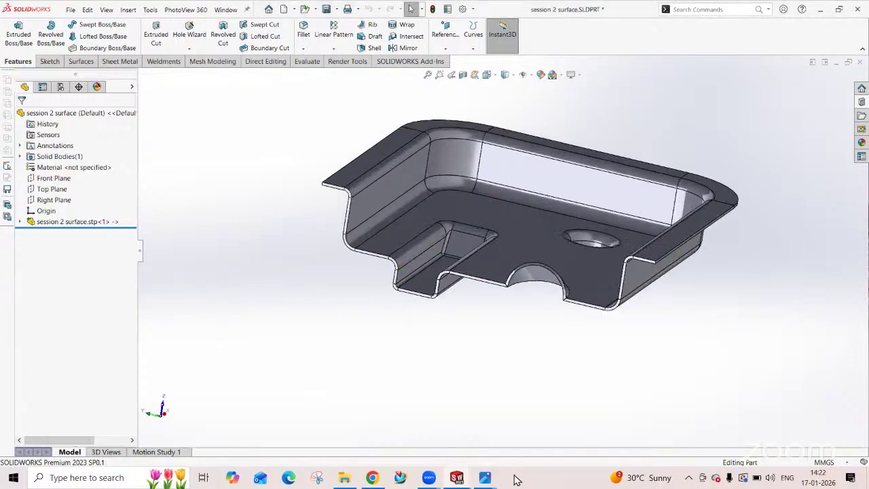
- Switch to the image viewer to examine the car bonet.PNG reference picture more closely
{"action": "mouse_move", "coordinate": [485, 477]}
{"action": "left_click", "coordinate": [458, 411]}
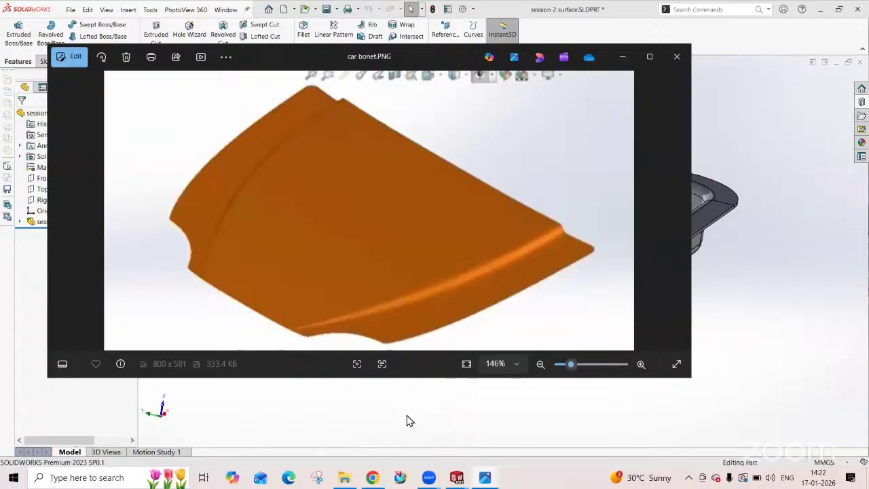
{"action": "scroll", "coordinate": [445, 312], "scroll_direction": "up", "scroll_amount": 1}
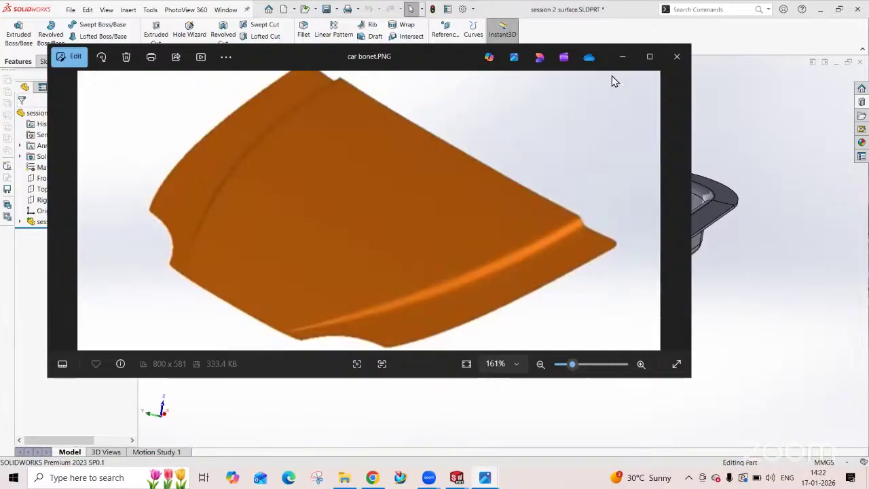
- Create a new part in SOLIDWORKS and start a sketch on the Right Plane
{"action": "left_click", "coordinate": [71, 9]}
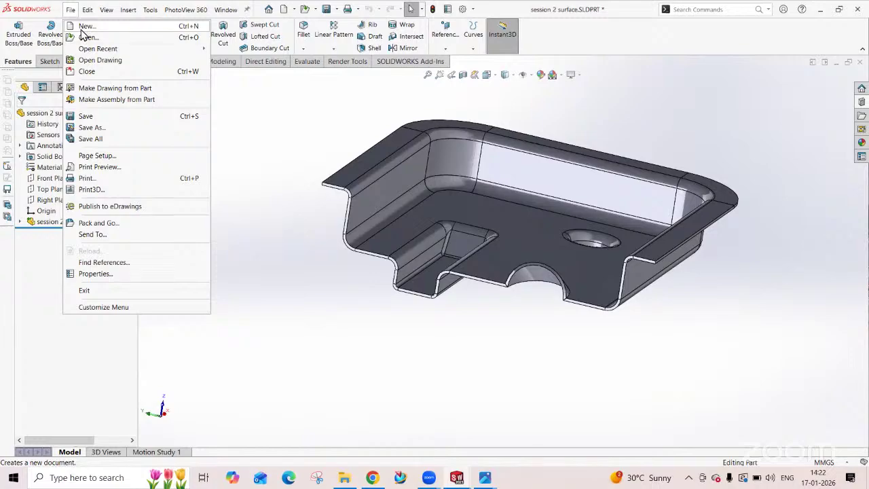
{"action": "left_click", "coordinate": [83, 26]}
{"action": "left_click", "coordinate": [439, 317]}
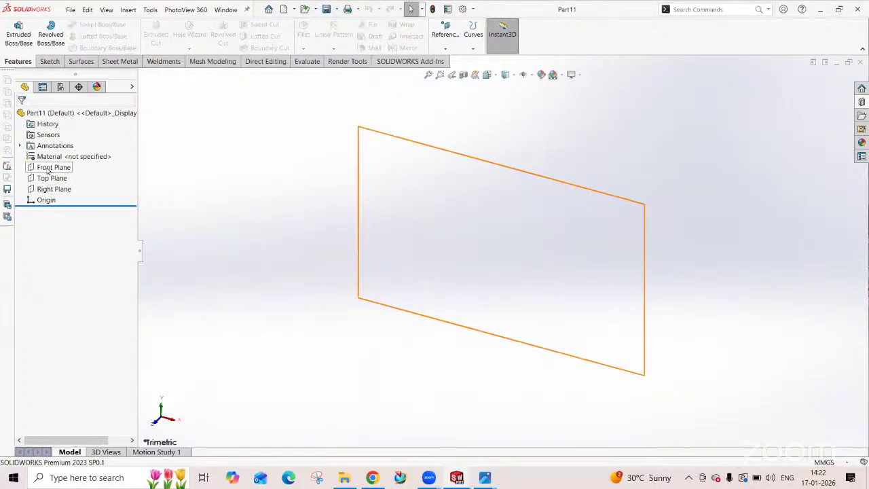
{"action": "left_click", "coordinate": [53, 190]}
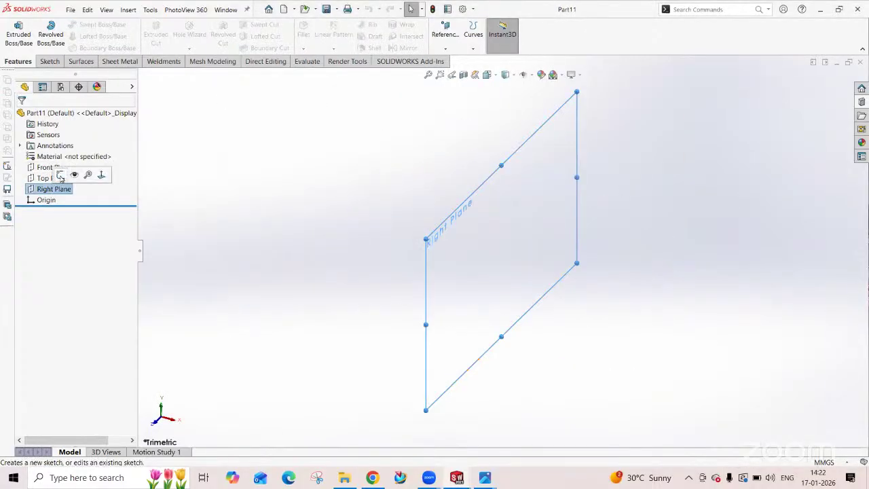
{"action": "left_click", "coordinate": [61, 179]}
{"action": "left_click", "coordinate": [168, 285]}
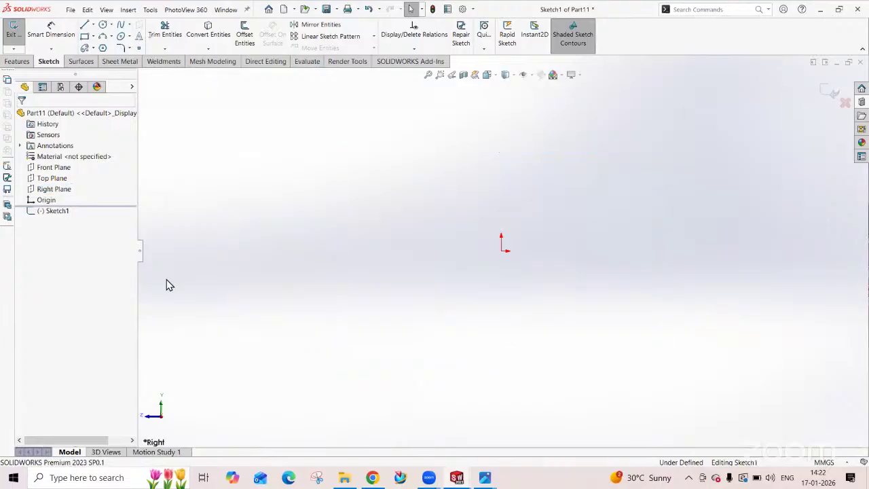
- Draw a three-point spline arching up from the origin, spanning about 220 mm horizontally and rising about 54 mm
{"action": "left_click", "coordinate": [120, 24]}
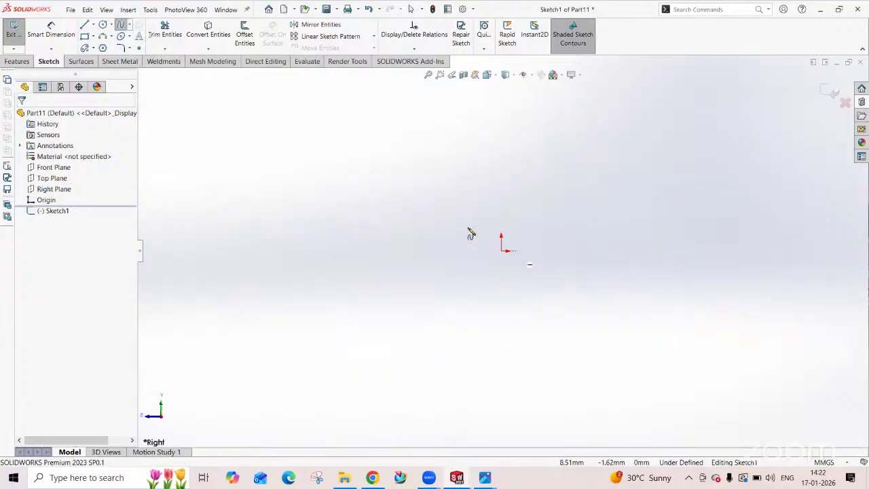
{"action": "left_click", "coordinate": [506, 250]}
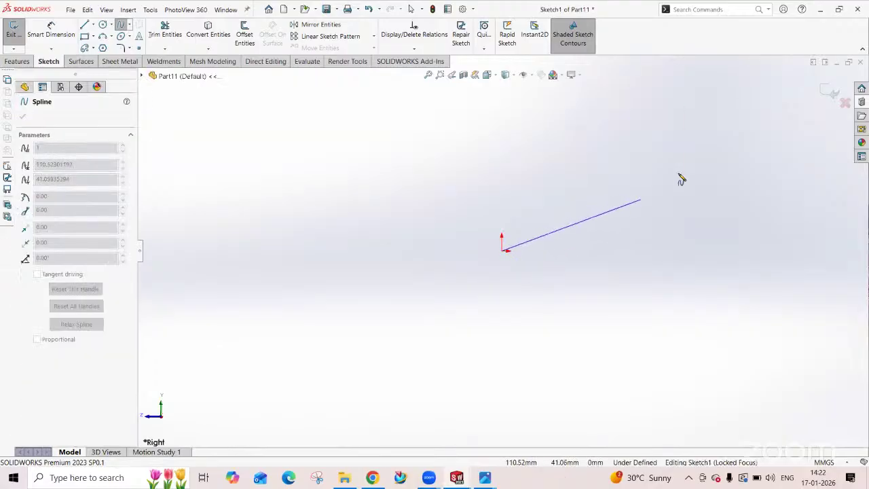
{"action": "left_click", "coordinate": [633, 201]}
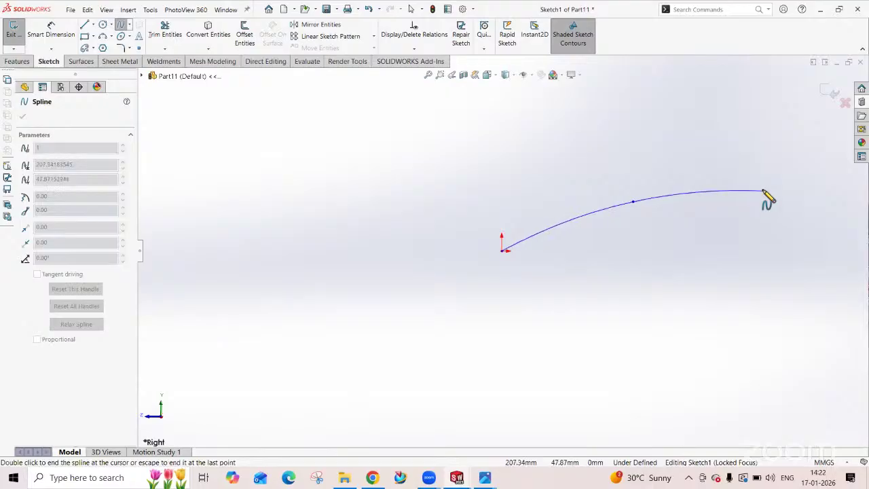
{"action": "left_click", "coordinate": [779, 183]}
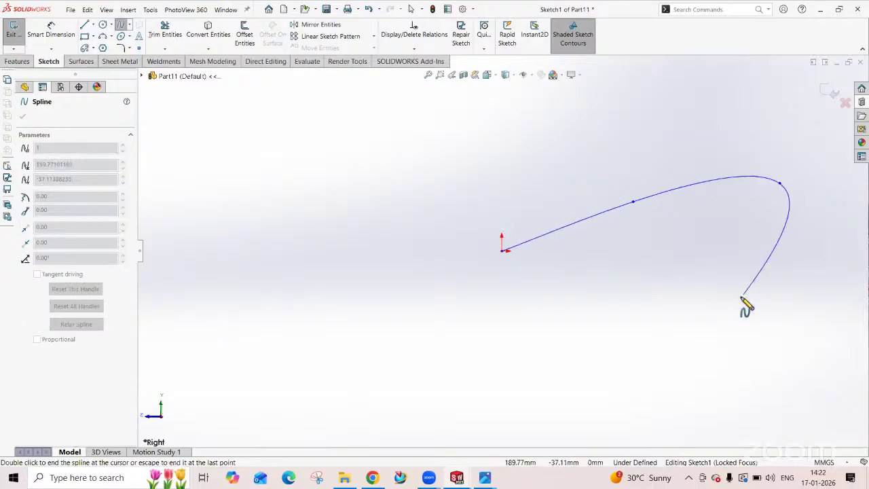
{"action": "key", "text": "Escape"}
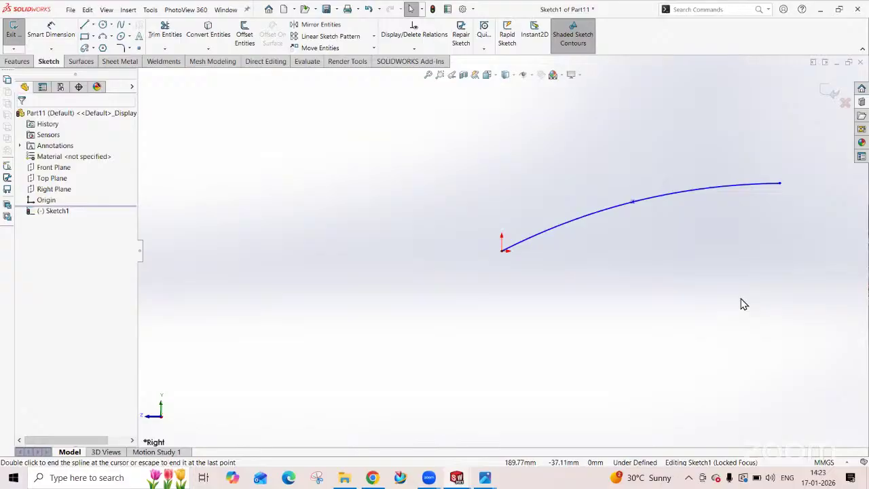
- Dimension the horizontal distance between the spline's start point at the origin and its far endpoint
{"action": "left_click", "coordinate": [51, 31]}
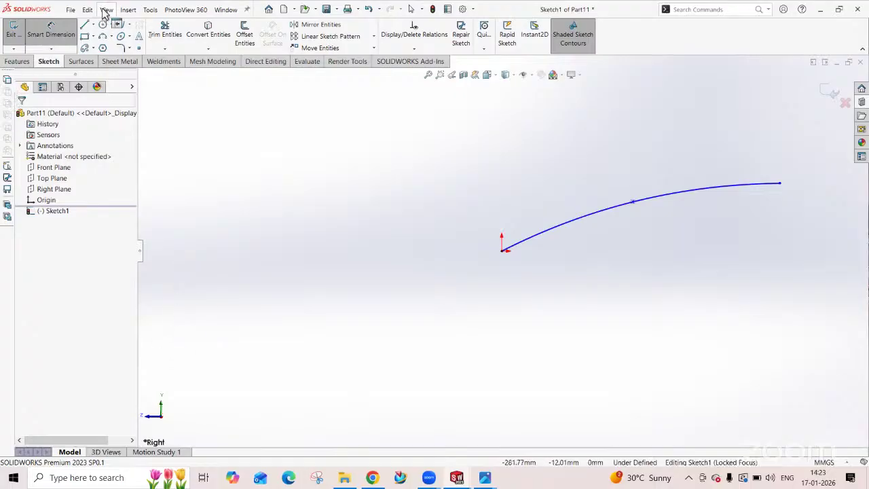
{"action": "key", "text": "ctrl+Left"}
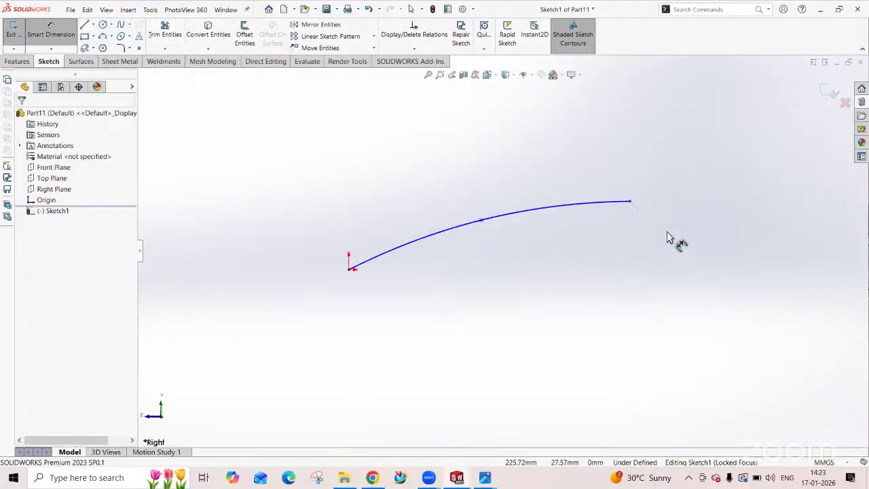
{"action": "left_click", "coordinate": [349, 267]}
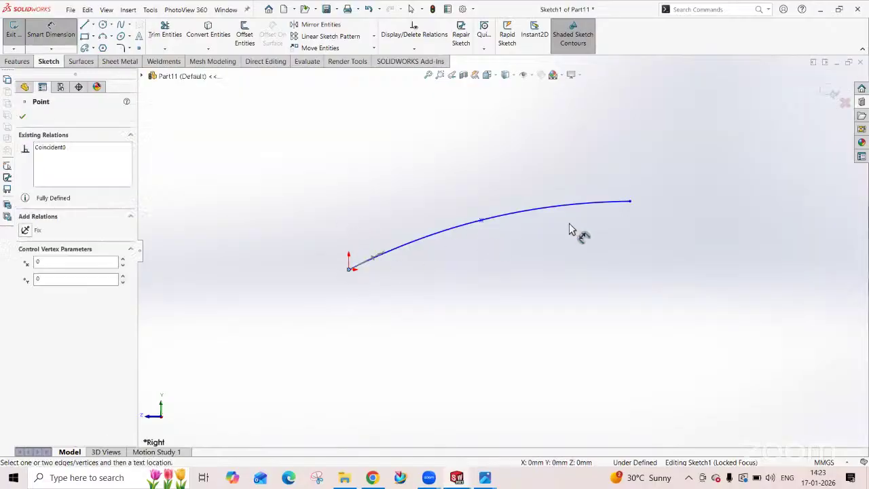
{"action": "left_click", "coordinate": [630, 201]}
{"action": "left_click", "coordinate": [500, 151]}
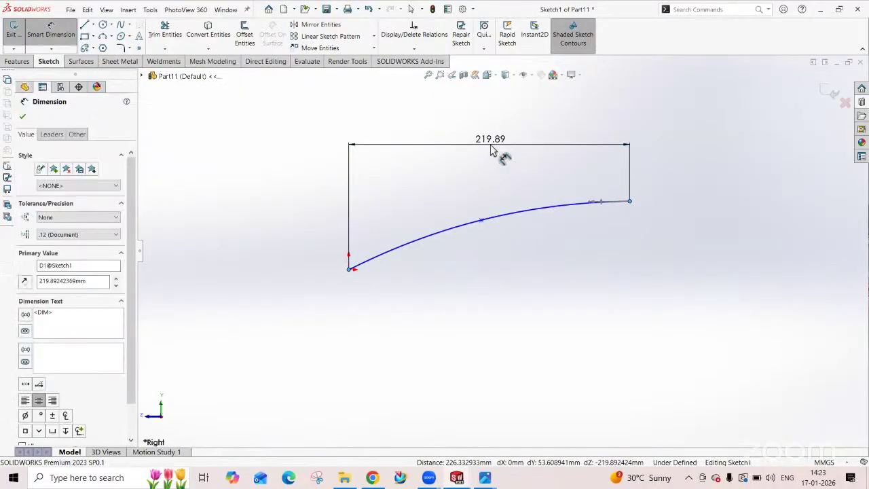
- Set the horizontal distance between the spline's start point at the origin and its far endpoint to 105 mm
{"action": "left_click", "coordinate": [493, 151]}
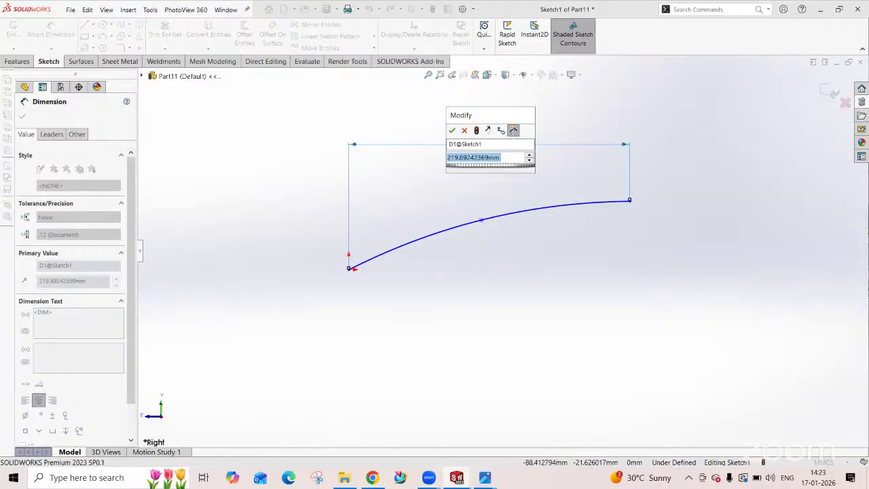
{"action": "type", "text": "105"}
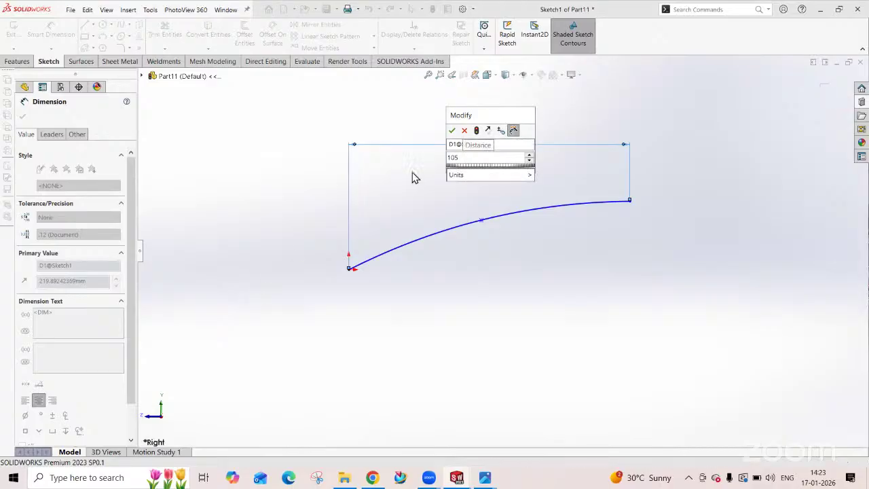
{"action": "left_click", "coordinate": [452, 130]}
{"action": "left_click", "coordinate": [257, 243]}
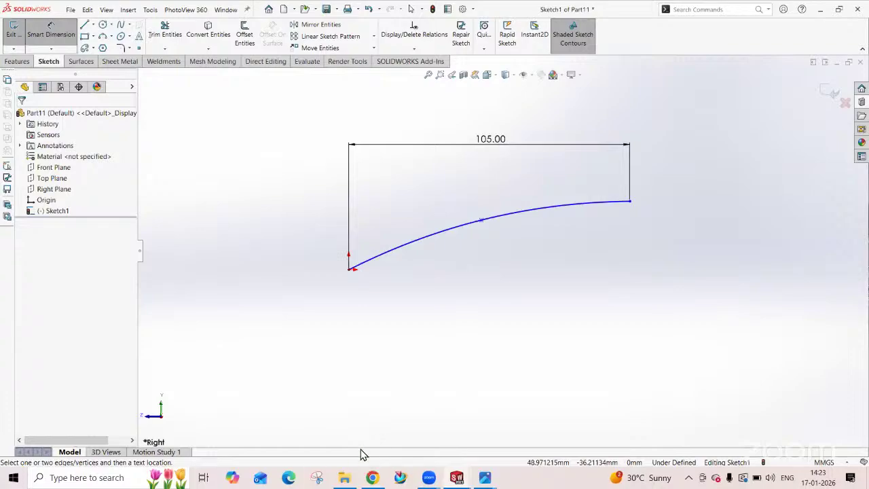
- Dimension the horizontal distance from the origin to the spline's middle point as 55 mm
{"action": "left_click", "coordinate": [350, 270]}
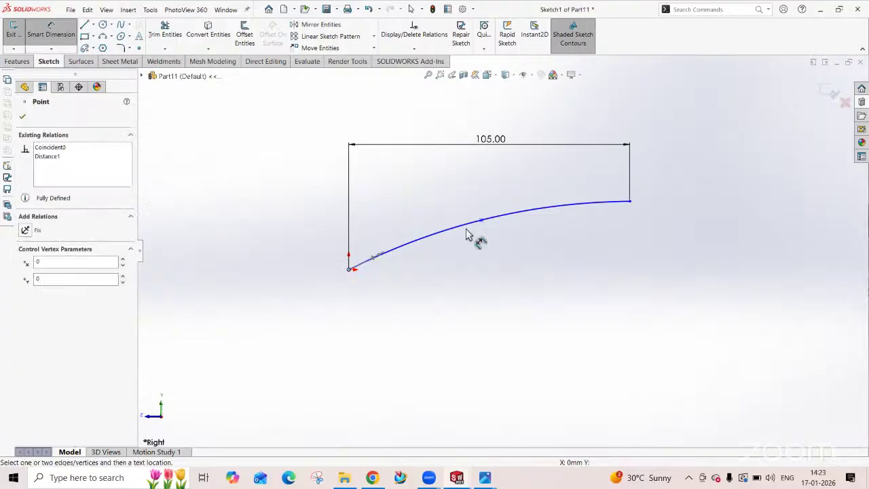
{"action": "left_click", "coordinate": [481, 219]}
{"action": "left_click", "coordinate": [443, 199]}
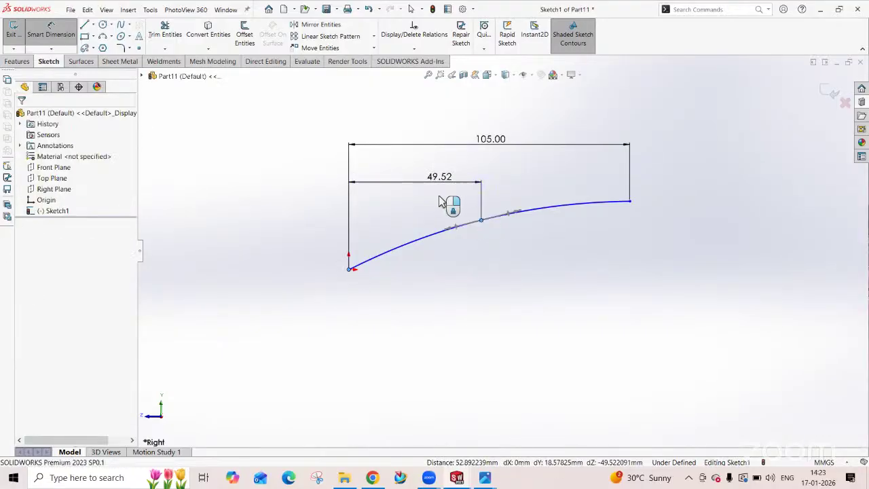
{"action": "type", "text": "55"}
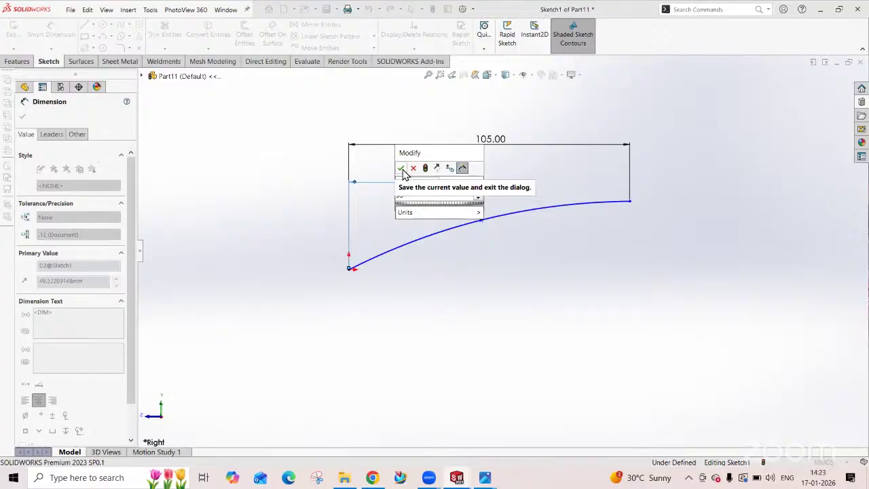
{"action": "left_click", "coordinate": [402, 168]}
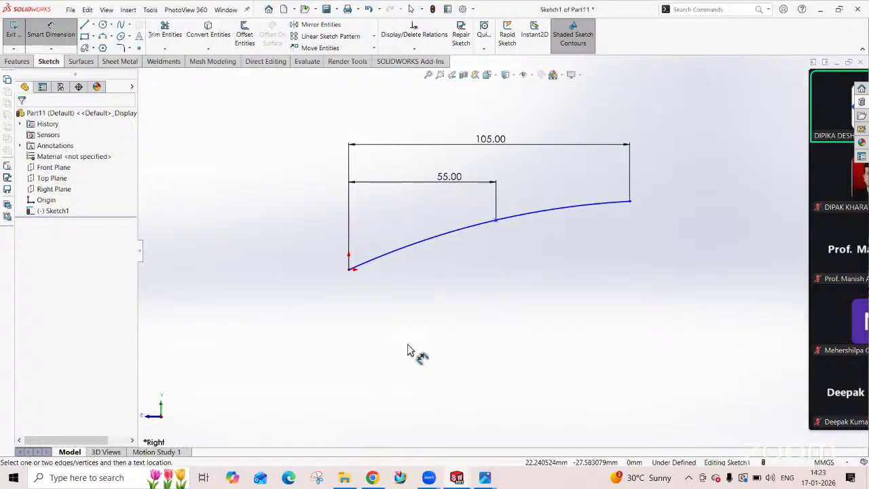
- Dimension the vertical distance between the origin and the spline's far endpoint as 10 mm
{"action": "left_click", "coordinate": [630, 201]}
{"action": "left_click", "coordinate": [349, 270]}
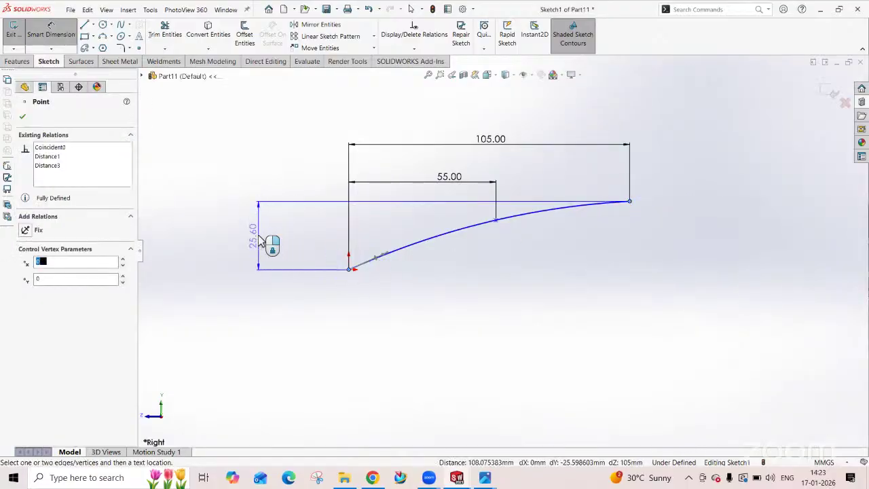
{"action": "left_click", "coordinate": [271, 243]}
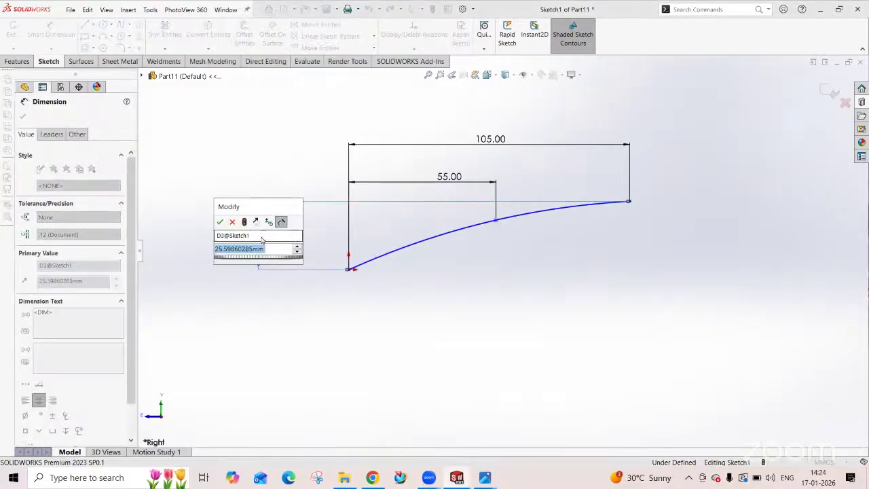
{"action": "type", "text": "10"}
{"action": "left_click", "coordinate": [220, 222]}
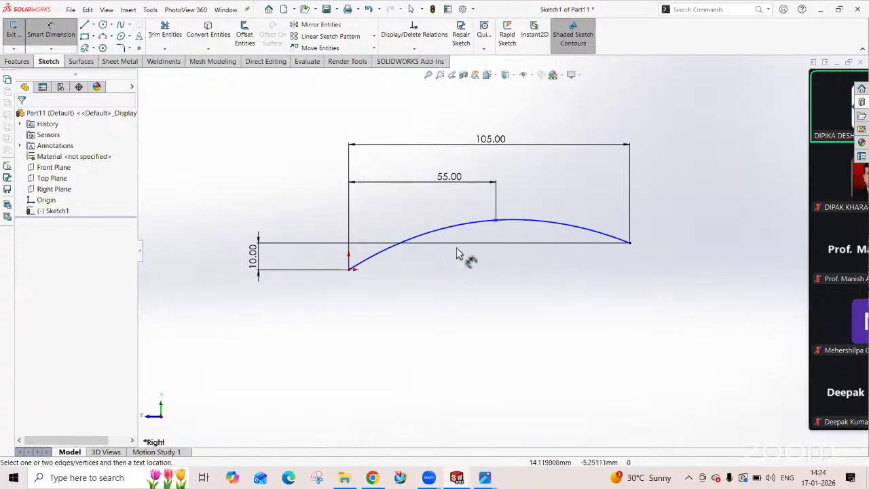
- Dimension the vertical distance between the origin and the spline's middle point as 5 mm
{"action": "left_click", "coordinate": [496, 224]}
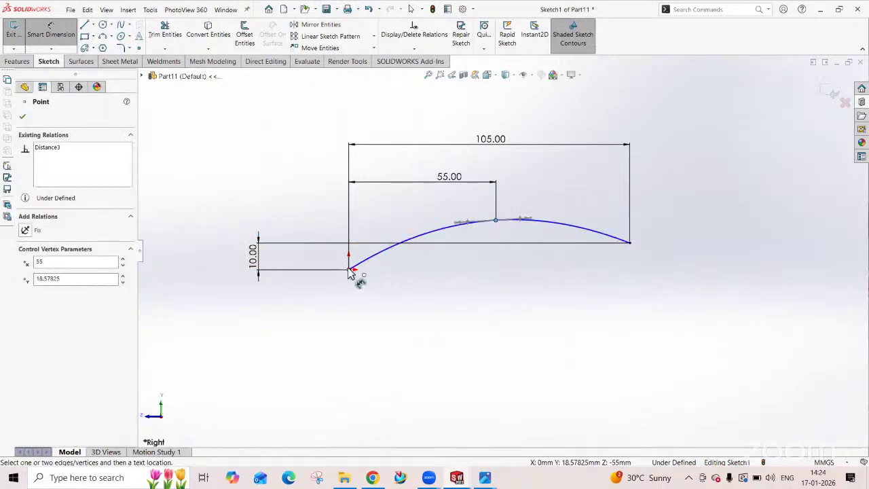
{"action": "left_click", "coordinate": [350, 270]}
{"action": "left_click", "coordinate": [220, 261]}
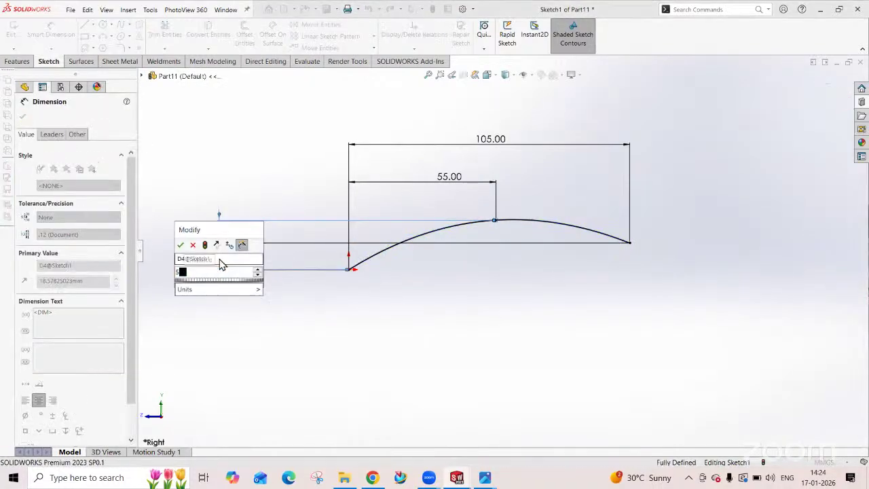
{"action": "left_click", "coordinate": [182, 245]}
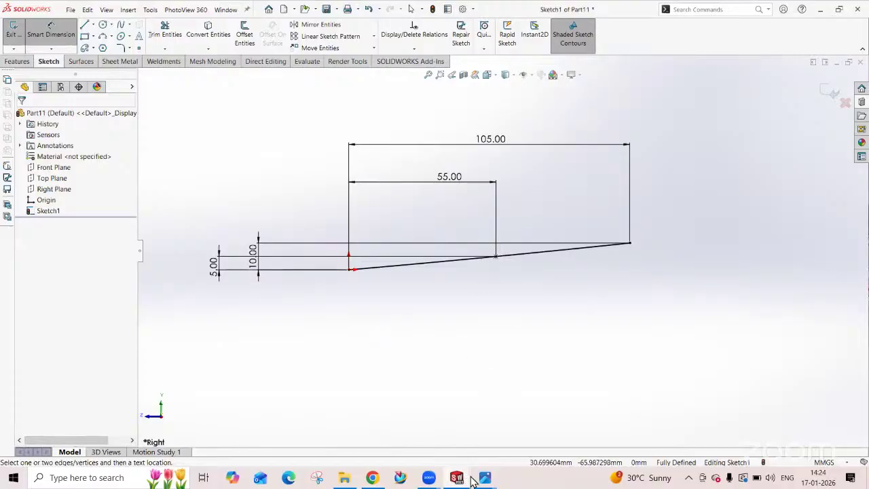
- Check the car bonet.PNG reference picture and set the height of the spline's middle point to 8 mm
{"action": "mouse_move", "coordinate": [484, 477]}
{"action": "left_click", "coordinate": [452, 441]}
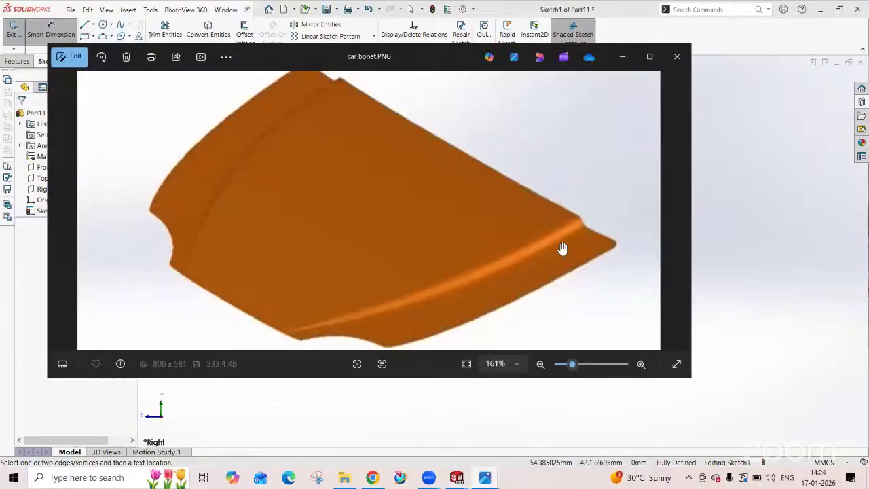
{"action": "left_click", "coordinate": [456, 477]}
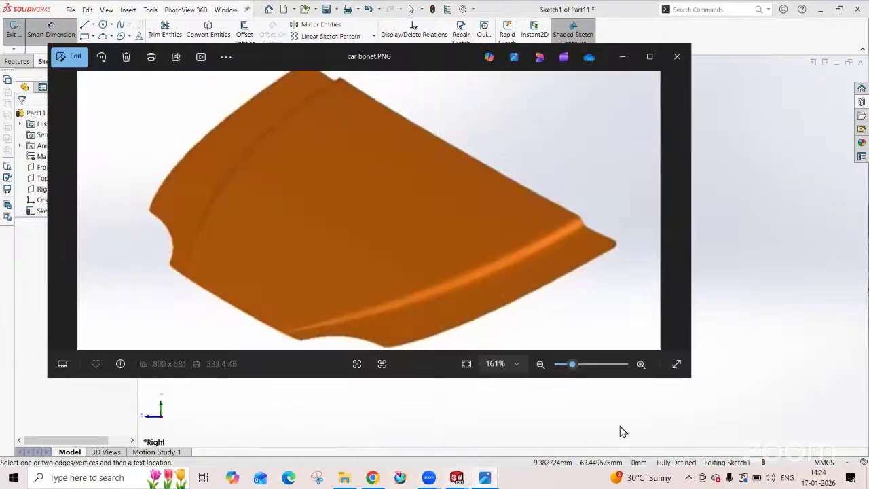
{"action": "left_click", "coordinate": [769, 449]}
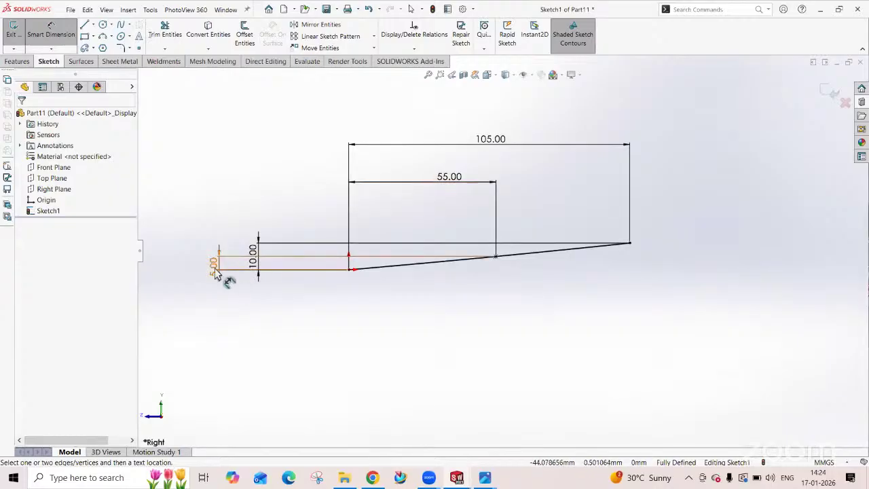
{"action": "double_click", "coordinate": [214, 265]}
{"action": "type", "text": "8"}
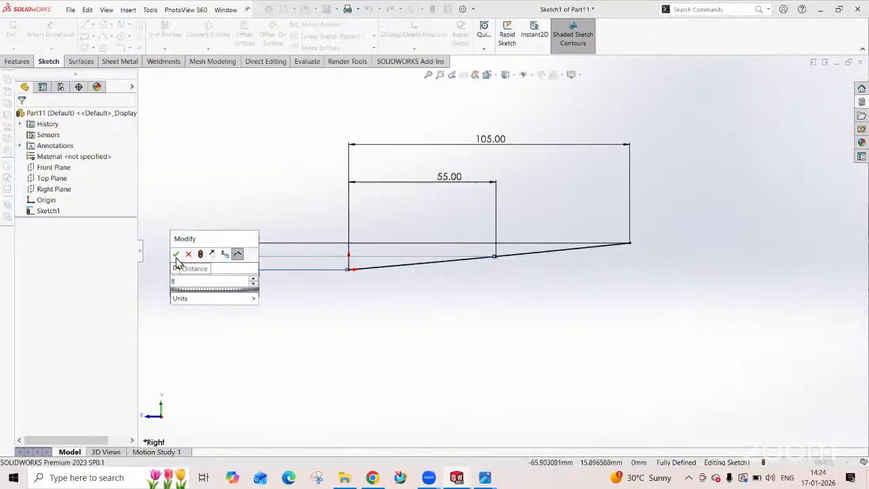
{"action": "key", "text": "Return"}
{"action": "left_click", "coordinate": [434, 370]}
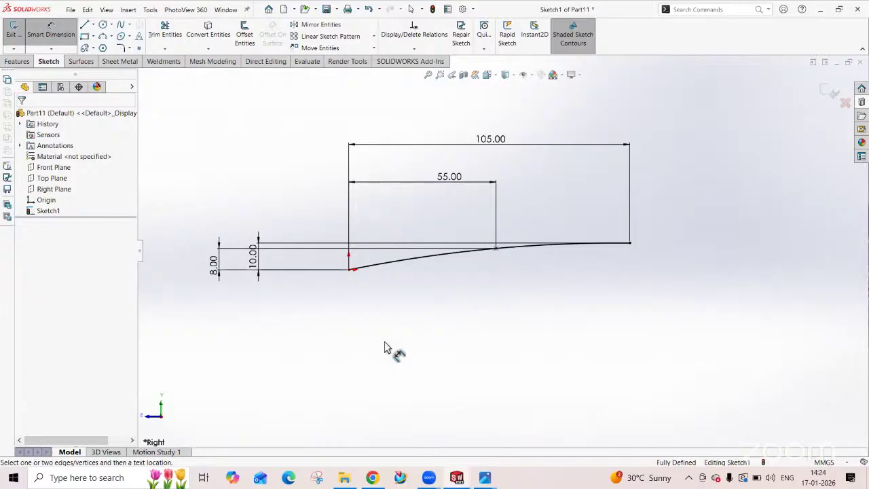
- Exit the spline sketch and start a new sketch on the Top Plane
{"action": "left_click", "coordinate": [8, 32]}
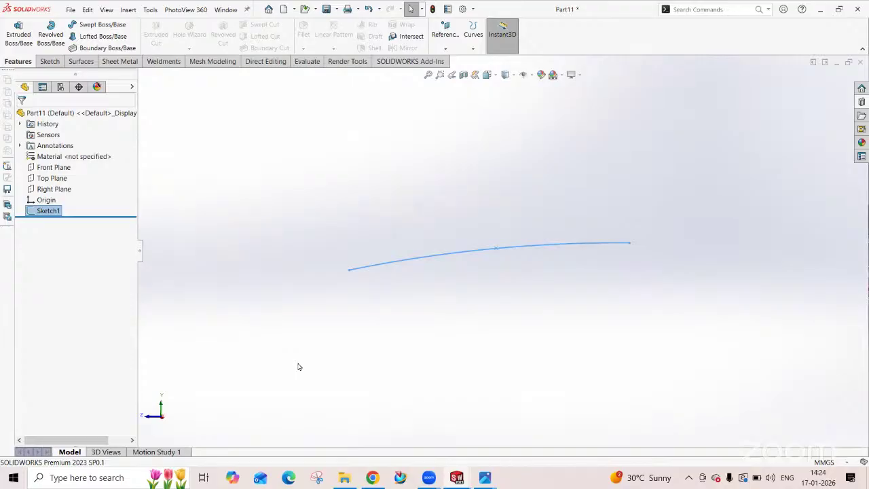
{"action": "left_click", "coordinate": [104, 62]}
{"action": "left_click", "coordinate": [87, 62]}
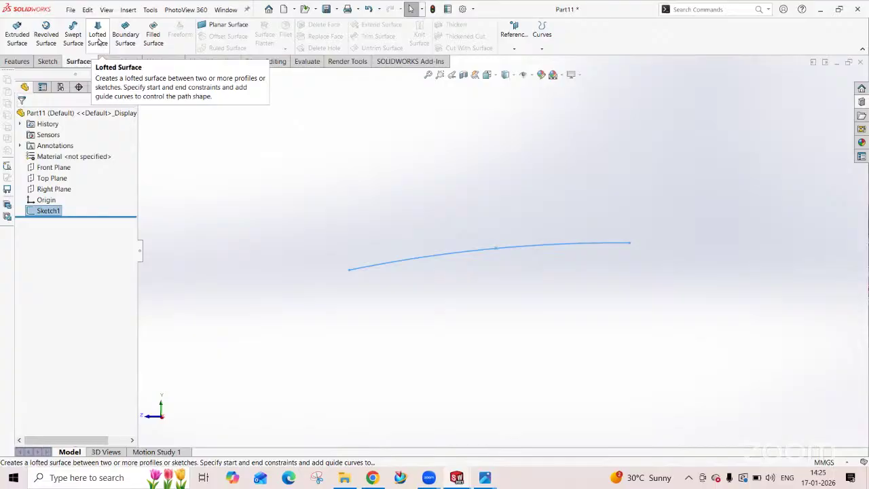
{"action": "left_click", "coordinate": [52, 178]}
{"action": "left_click", "coordinate": [53, 161]}
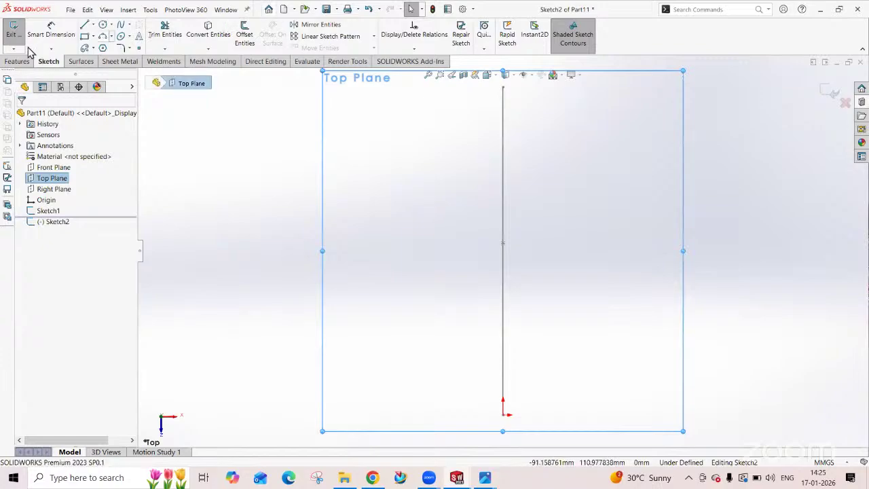
- Switch to the image viewer to examine the front edge of the bonnet in car bonet.PNG and return to the Top Plane sketch
{"action": "left_click", "coordinate": [81, 61]}
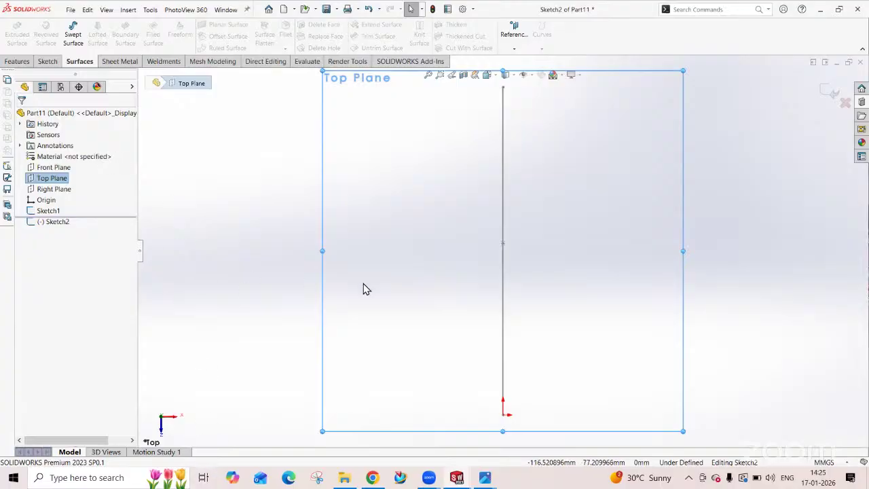
{"action": "scroll", "coordinate": [502, 261], "scroll_direction": "up", "scroll_amount": 3}
{"action": "scroll", "coordinate": [526, 214], "scroll_direction": "down", "scroll_amount": 3}
{"action": "scroll", "coordinate": [523, 216], "scroll_direction": "down", "scroll_amount": 1}
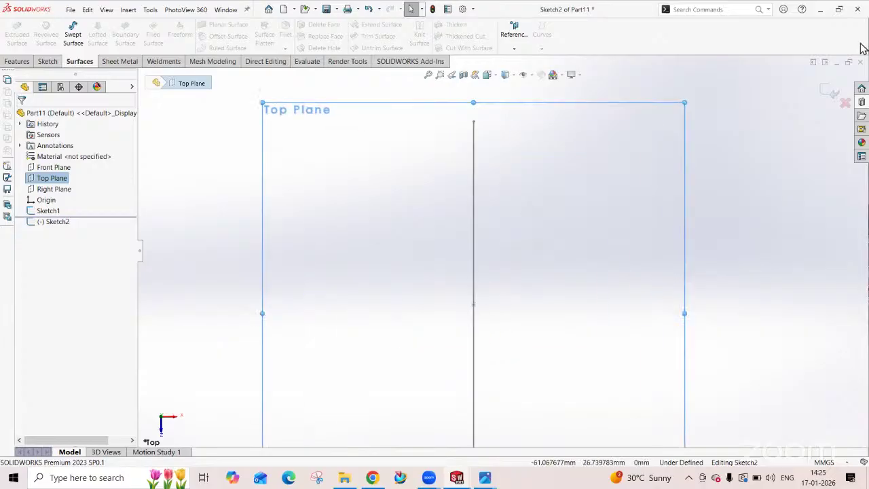
{"action": "mouse_move", "coordinate": [485, 478]}
{"action": "left_click", "coordinate": [444, 429]}
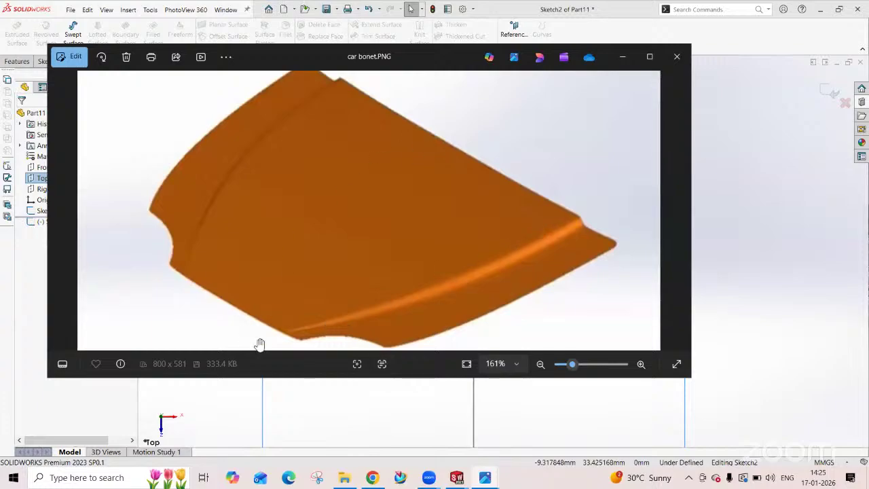
{"action": "left_click", "coordinate": [622, 56]}
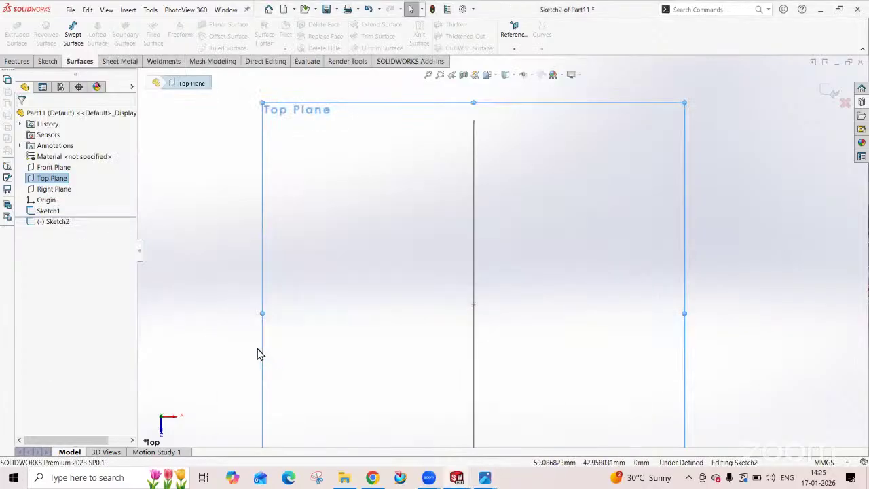
- Draw a three-point spline from the far end of the first sketch's curve, about 63 mm across and ending about 6 mm beyond its start
{"action": "left_click", "coordinate": [46, 62]}
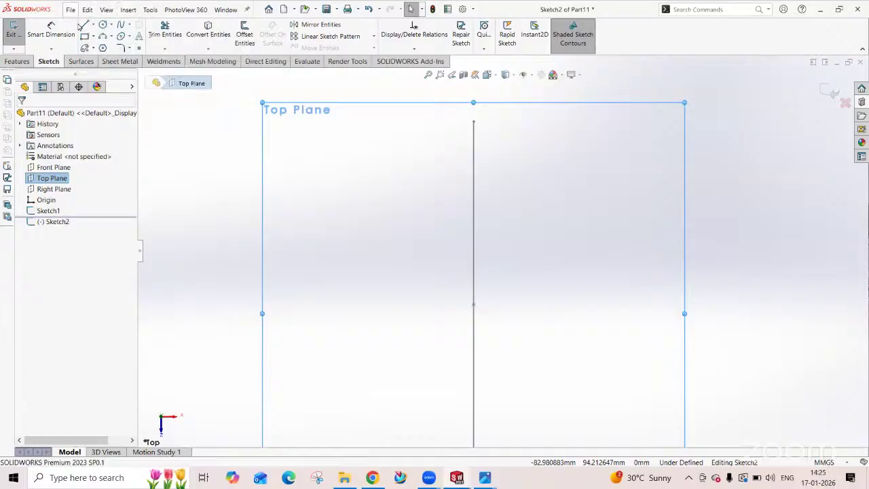
{"action": "left_click", "coordinate": [120, 26]}
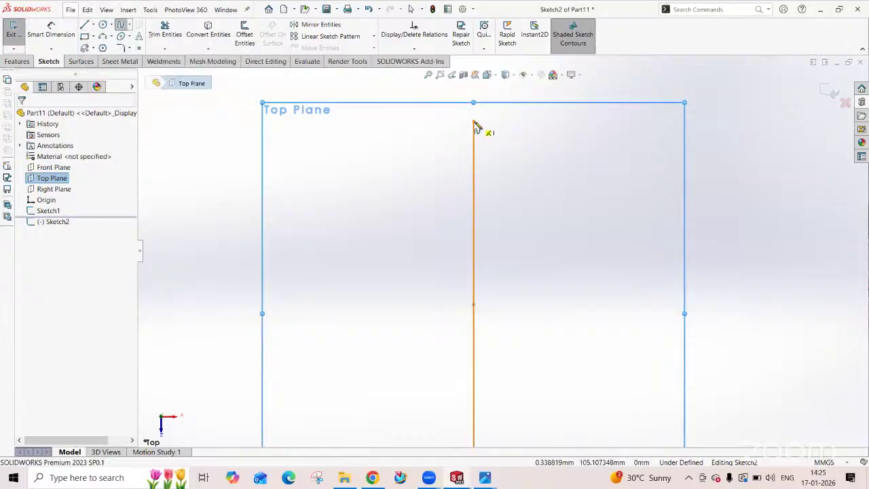
{"action": "left_click", "coordinate": [474, 122]}
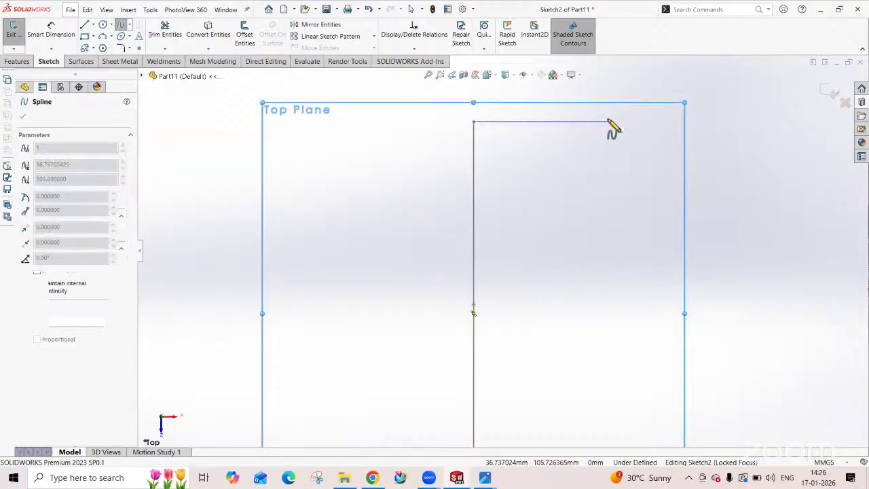
{"action": "left_click", "coordinate": [609, 122]}
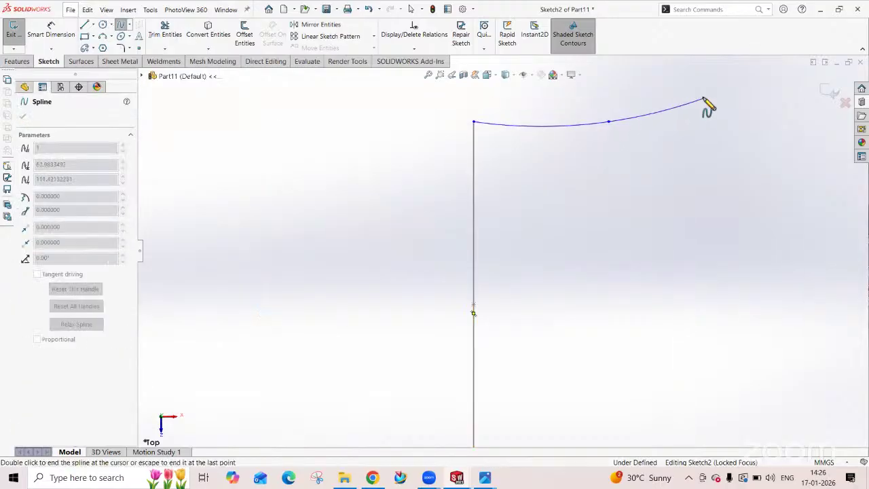
{"action": "double_click", "coordinate": [704, 100]}
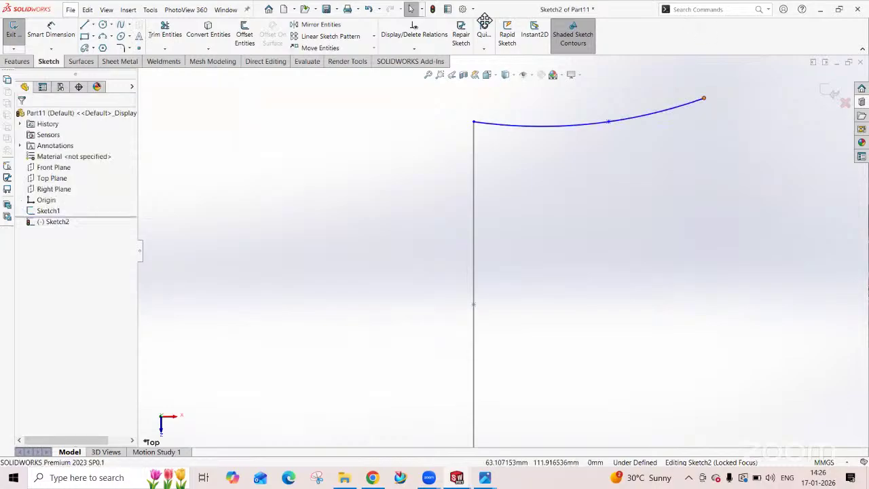
- Draw a horizontal line about 6.5 mm long from the new spline's start point, extending away from the spline
{"action": "key", "text": "l"}
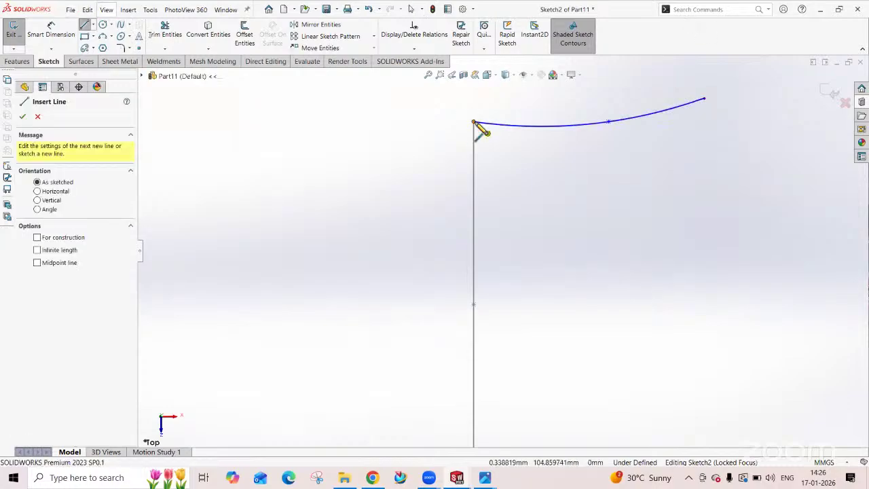
{"action": "left_click", "coordinate": [474, 123]}
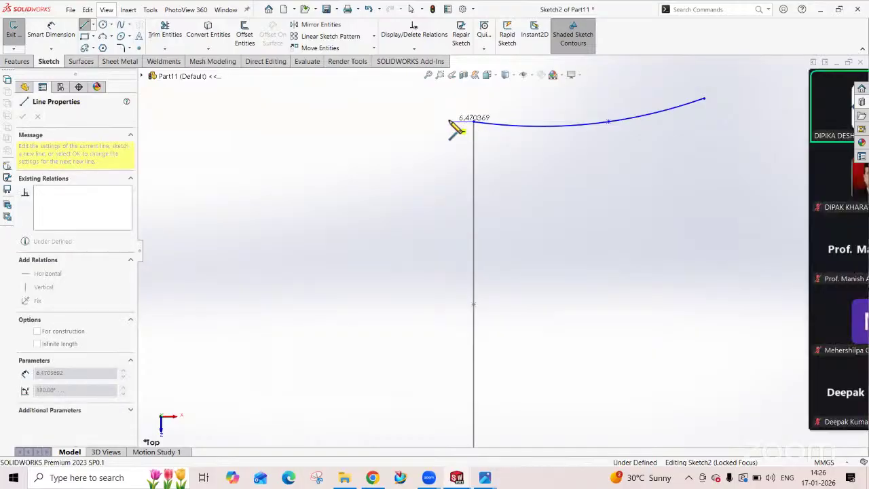
{"action": "left_click", "coordinate": [450, 122]}
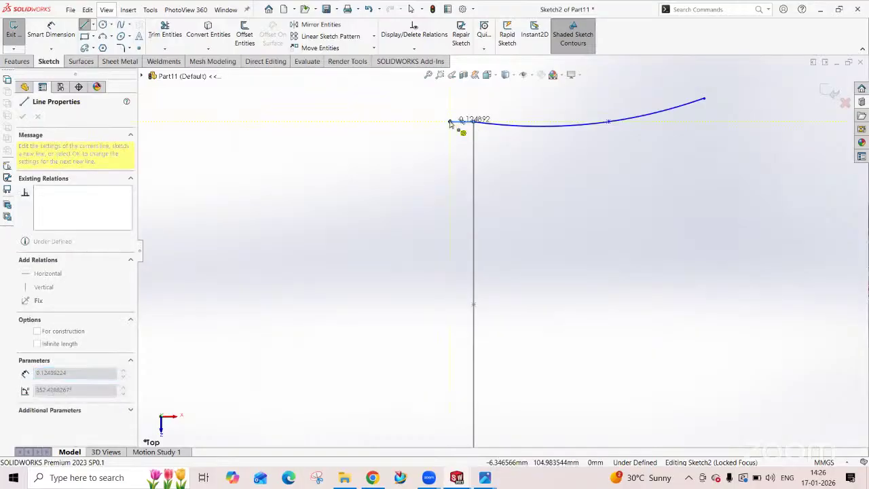
{"action": "key", "text": "Escape"}
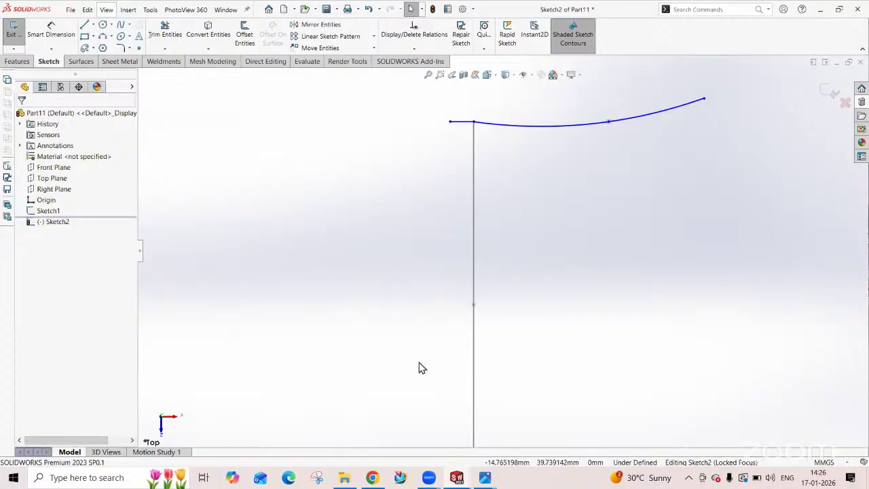
- Dimension the horizontal distance between the upper spline's two endpoints and set it to 70 mm
{"action": "left_click", "coordinate": [52, 33]}
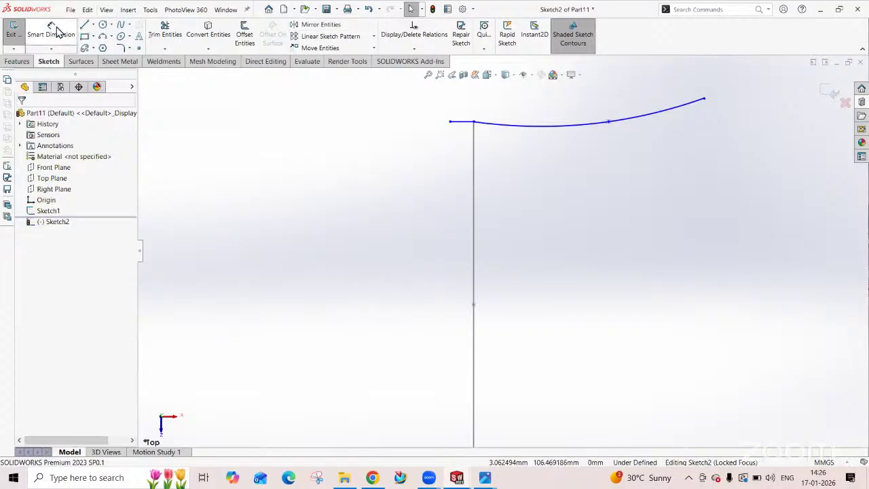
{"action": "key", "text": "f"}
{"action": "scroll", "coordinate": [666, 161], "scroll_direction": "down", "scroll_amount": 2}
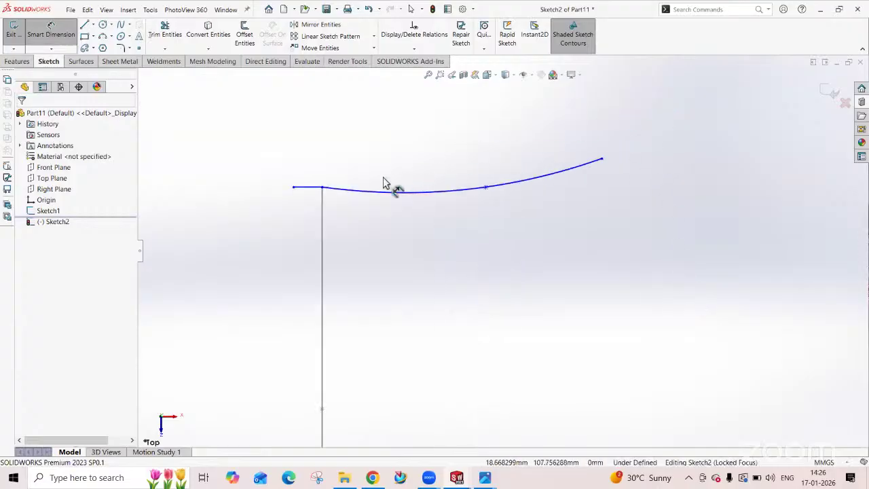
{"action": "left_click", "coordinate": [323, 188]}
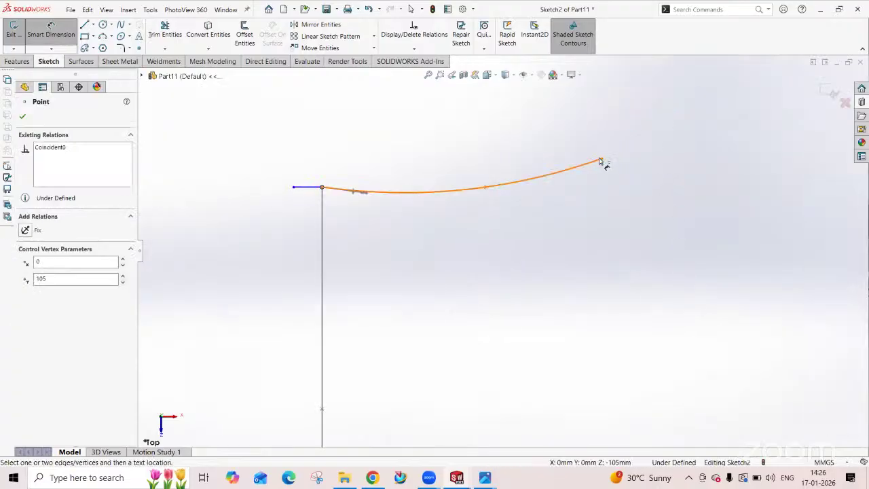
{"action": "left_click", "coordinate": [602, 160]}
{"action": "left_click", "coordinate": [531, 132]}
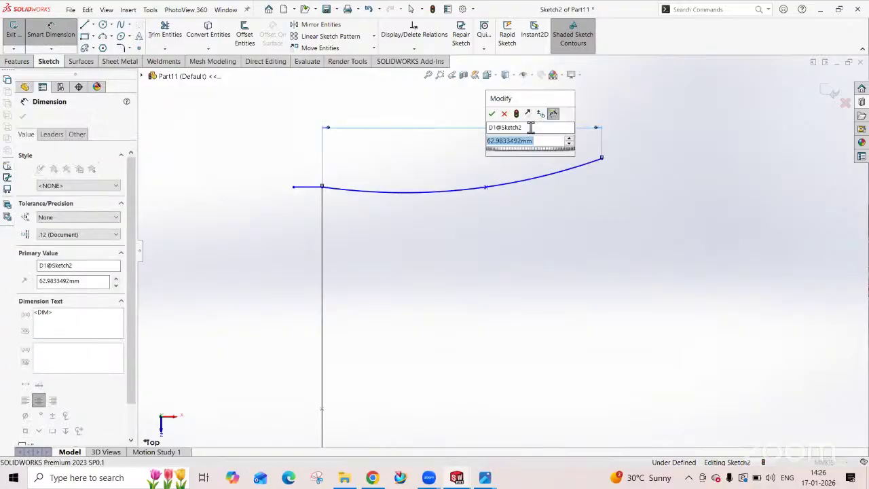
{"action": "type", "text": "70"}
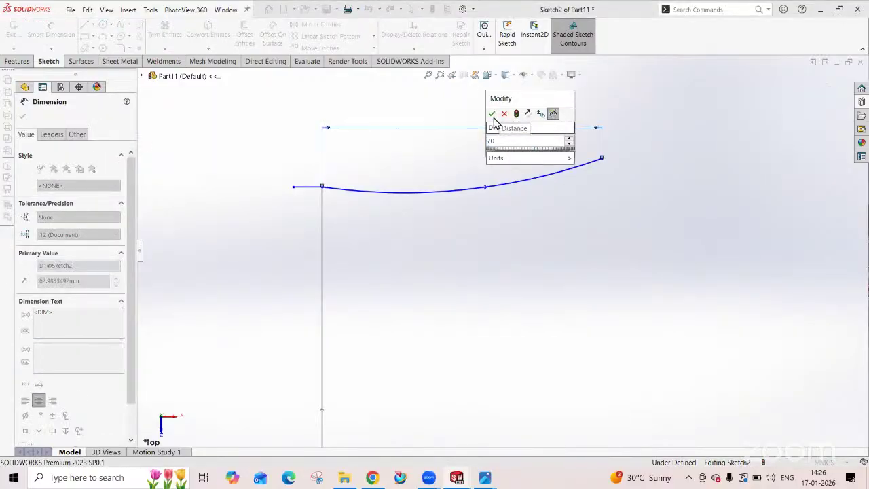
{"action": "left_click", "coordinate": [492, 114]}
{"action": "left_click", "coordinate": [483, 287]}
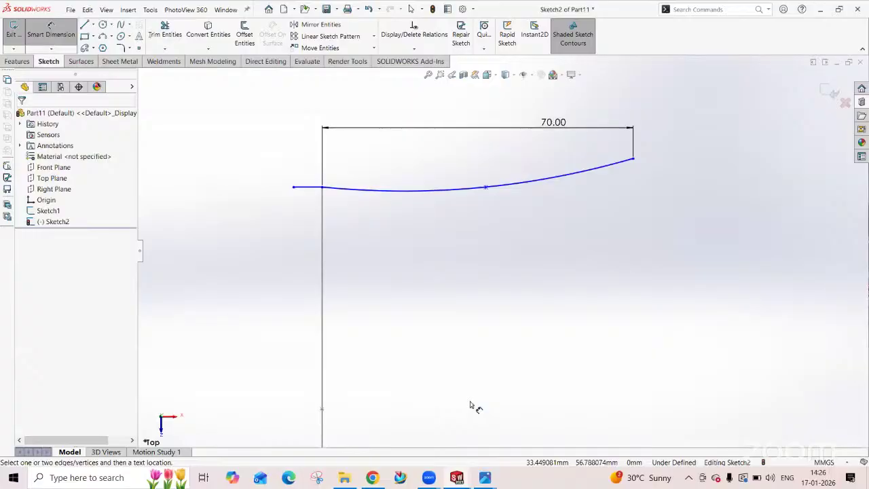
- Dimension the vertical distance from the origin to the upper spline's outer endpoint and set it to 104 mm
{"action": "scroll", "coordinate": [378, 299], "scroll_direction": "up", "scroll_amount": 3}
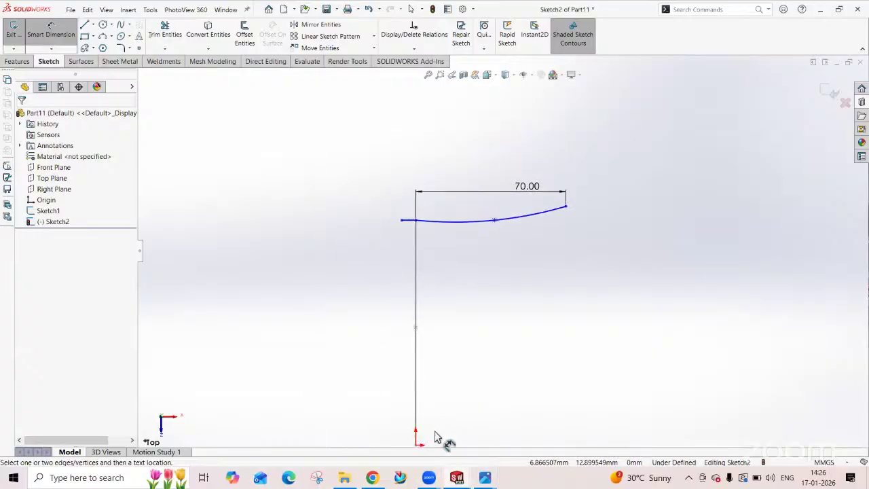
{"action": "left_click", "coordinate": [417, 445]}
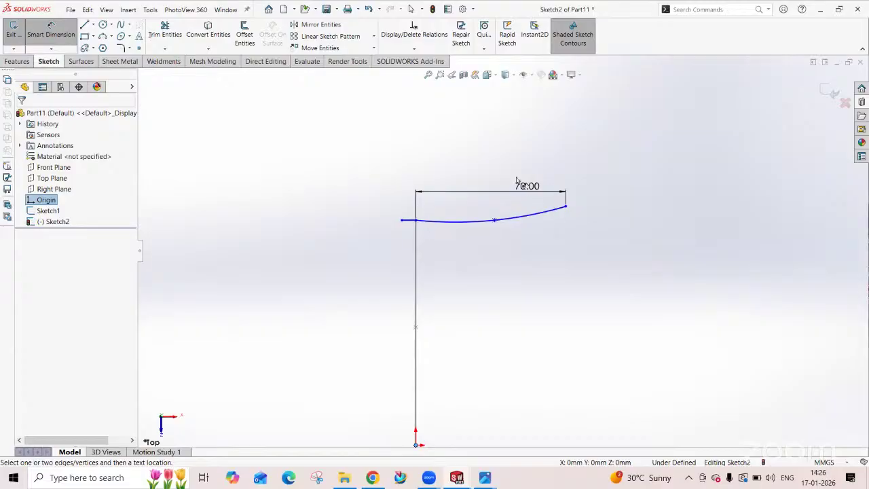
{"action": "left_click", "coordinate": [566, 206]}
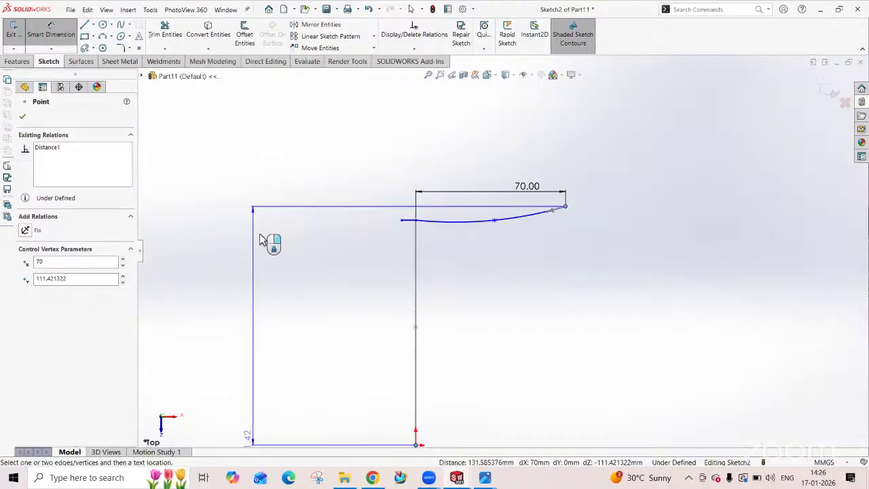
{"action": "left_click", "coordinate": [260, 234]}
{"action": "type", "text": "10"}
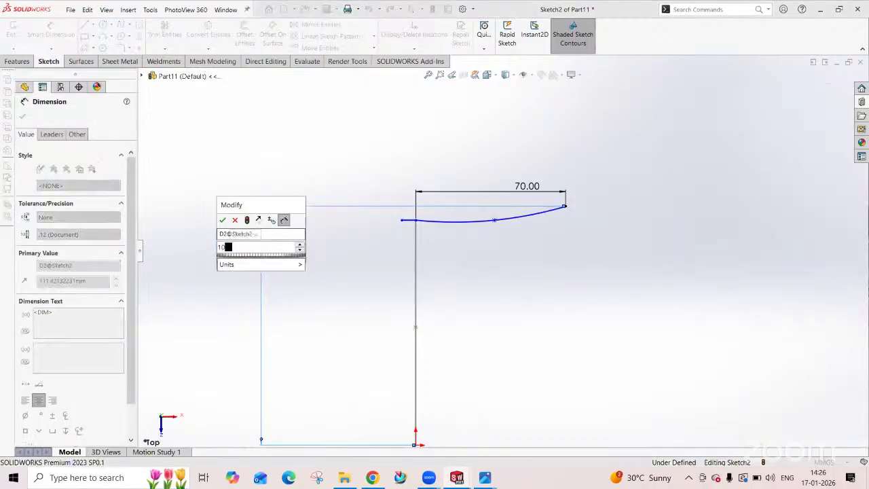
{"action": "type", "text": "4"}
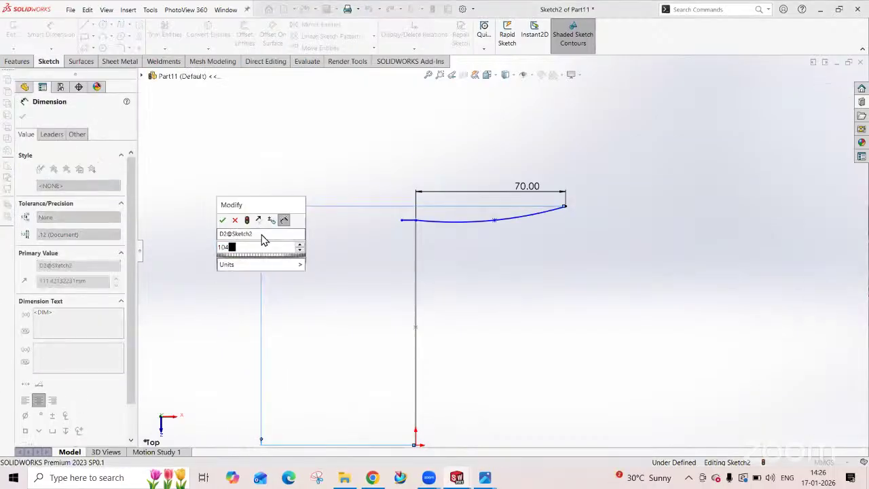
{"action": "left_click", "coordinate": [221, 219]}
{"action": "left_click", "coordinate": [511, 243]}
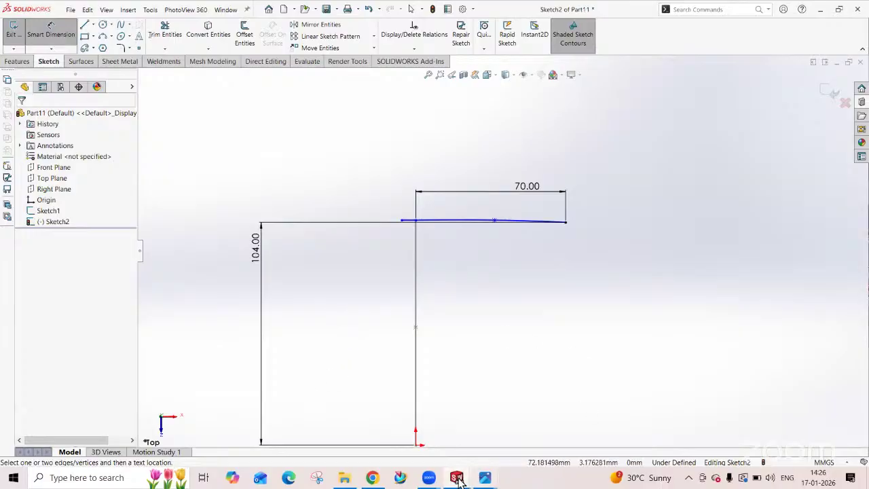
- Switch to the image viewer to examine the bonnet's outline in car bonet.PNG and return to the sketch
{"action": "mouse_move", "coordinate": [485, 477]}
{"action": "left_click", "coordinate": [460, 443]}
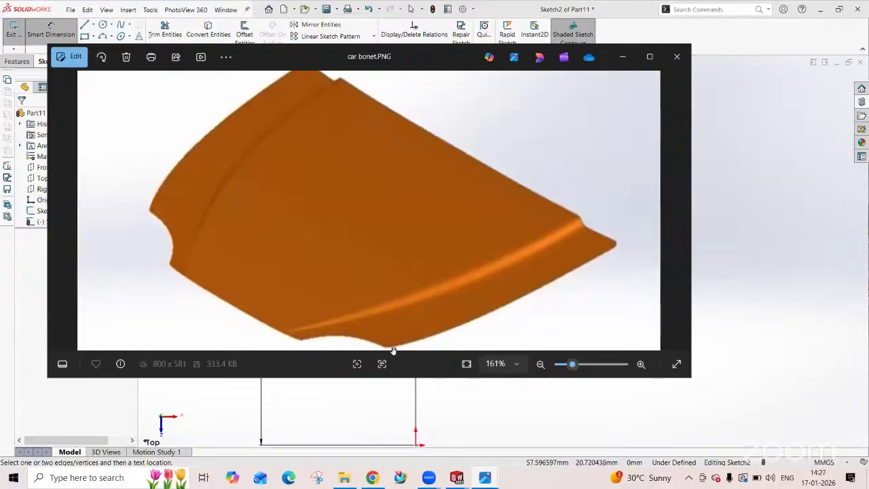
{"action": "left_click", "coordinate": [622, 56]}
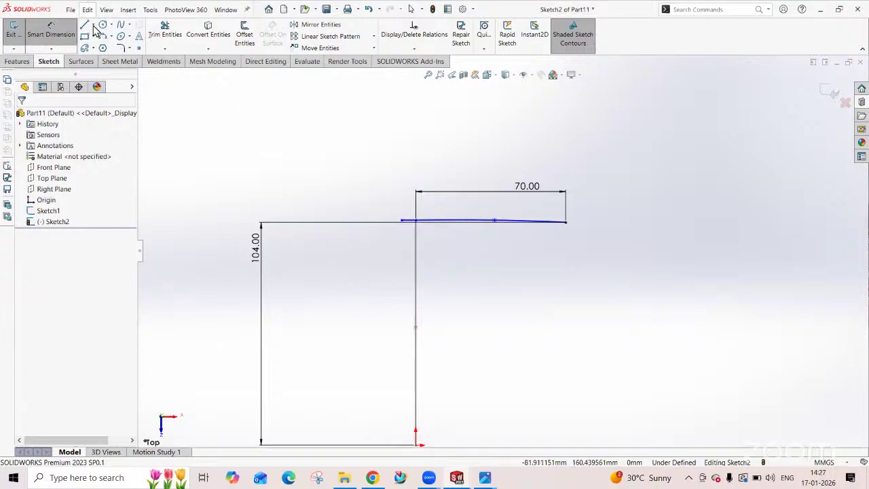
- Draw a four-point spline from the upper spline's outer endpoint, bulging outward and ending at the origin
{"action": "left_click", "coordinate": [120, 25]}
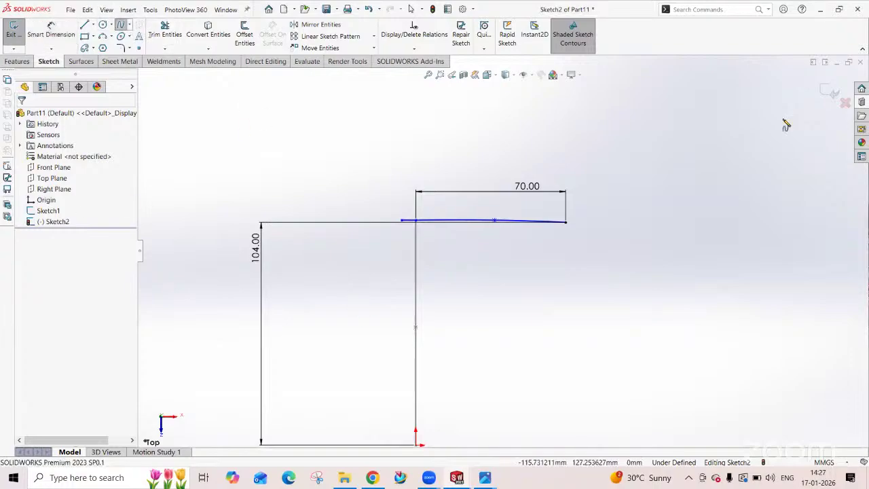
{"action": "scroll", "coordinate": [529, 251], "scroll_direction": "up", "scroll_amount": 3}
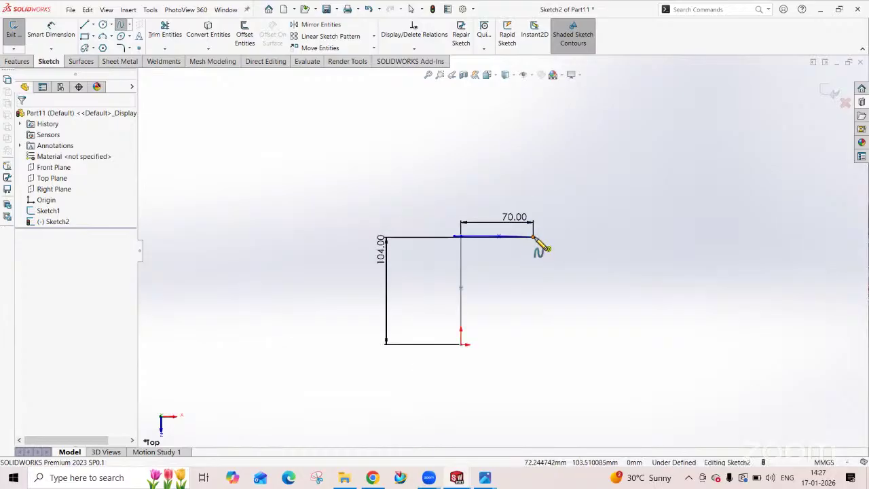
{"action": "left_click", "coordinate": [533, 236]}
{"action": "left_click", "coordinate": [529, 283]}
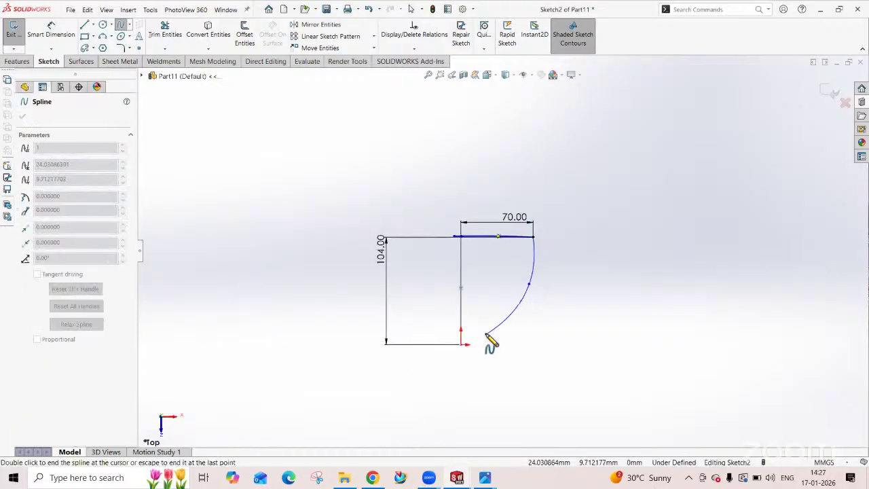
{"action": "scroll", "coordinate": [494, 355], "scroll_direction": "up", "scroll_amount": 1}
{"action": "left_click", "coordinate": [514, 321]}
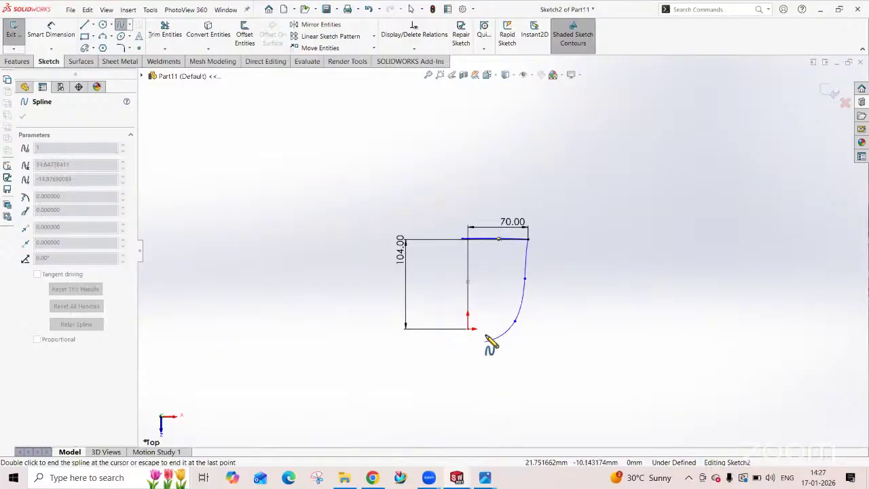
{"action": "double_click", "coordinate": [468, 329]}
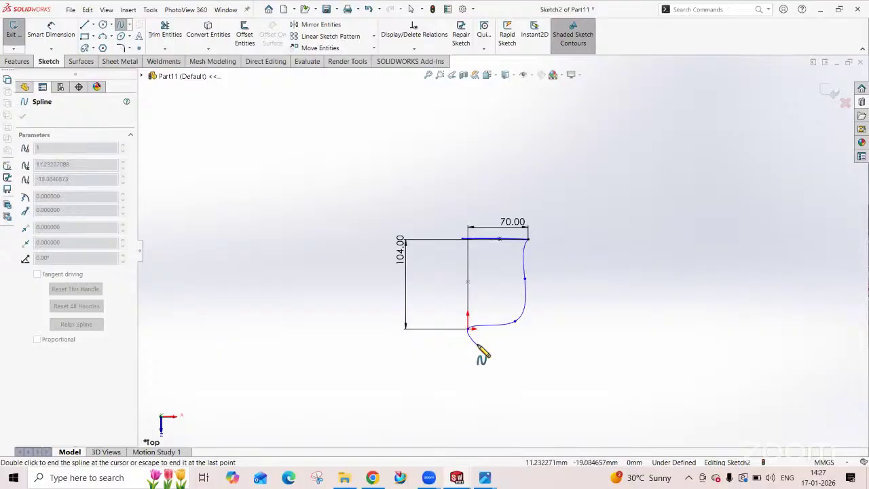
{"action": "key", "text": "Escape"}
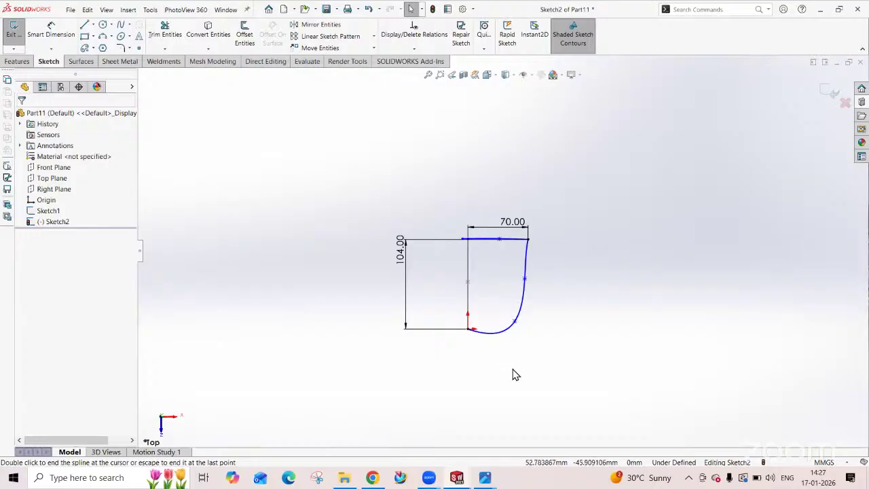
- Draw a horizontal line about 22 mm long from the origin toward the outer side spline
{"action": "scroll", "coordinate": [534, 278], "scroll_direction": "down", "scroll_amount": 5}
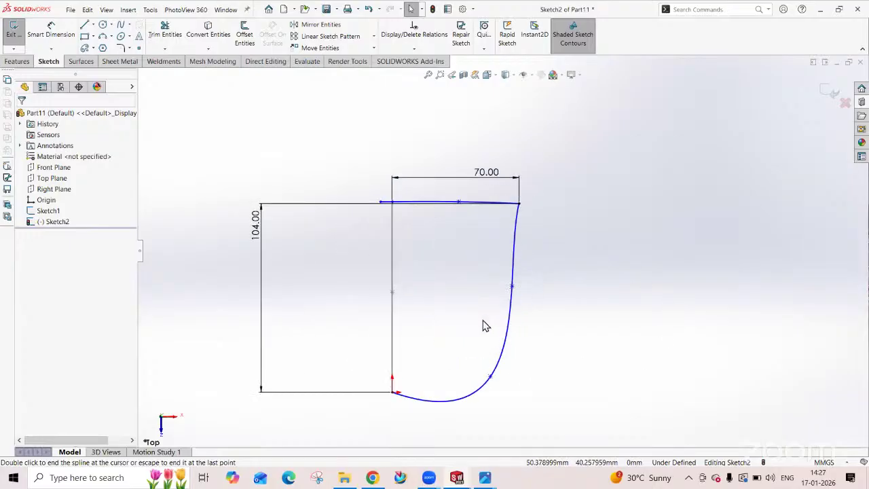
{"action": "scroll", "coordinate": [531, 291], "scroll_direction": "up", "scroll_amount": 1}
{"action": "scroll", "coordinate": [553, 319], "scroll_direction": "down", "scroll_amount": 1}
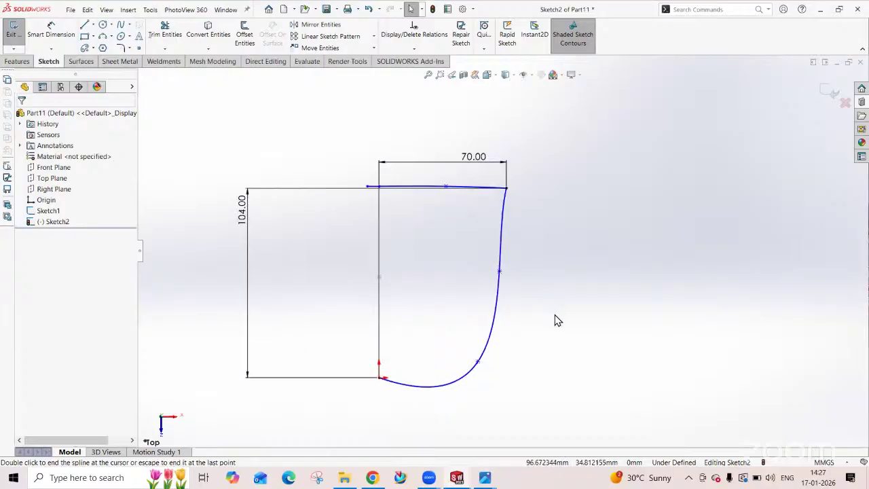
{"action": "key", "text": "Escape"}
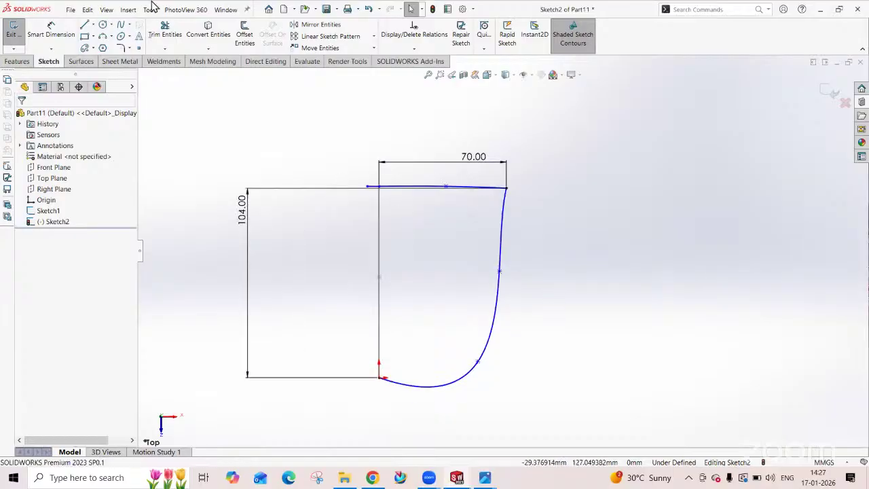
{"action": "left_click", "coordinate": [379, 378]}
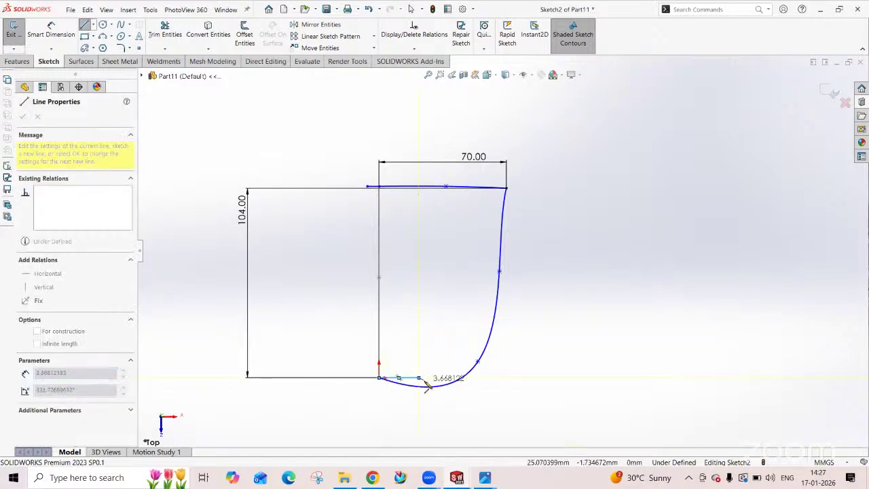
{"action": "key", "text": "Escape"}
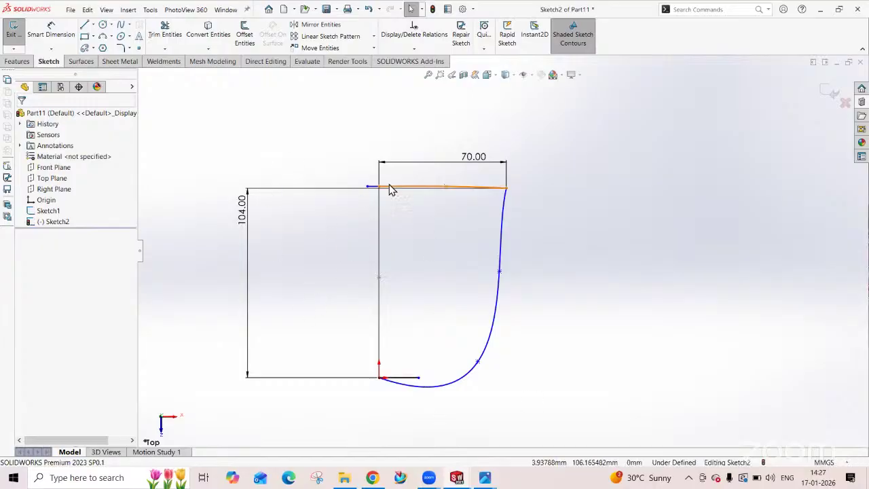
- Reshape the upper spline by moving its inner part toward the origin, with its start point about 98 mm from the origin
{"action": "left_click_drag", "start_coordinate": [403, 189], "coordinate": [404, 202]}
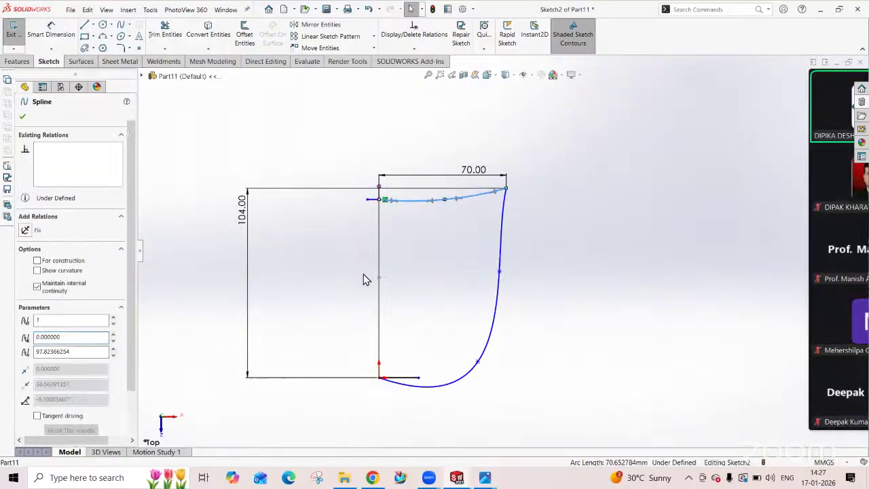
{"action": "key", "text": "Escape"}
{"action": "left_click", "coordinate": [51, 31]}
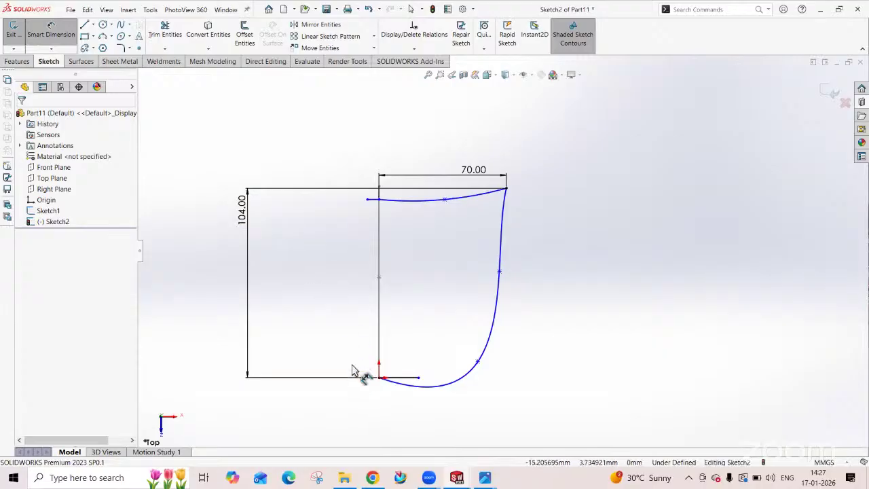
{"action": "scroll", "coordinate": [393, 223], "scroll_direction": "down", "scroll_amount": 5}
{"action": "left_click", "coordinate": [415, 268]}
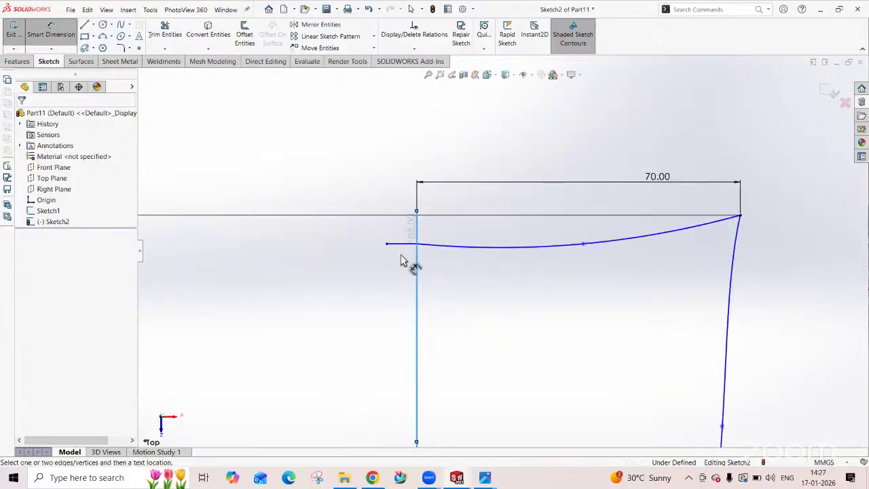
{"action": "key", "text": "Escape"}
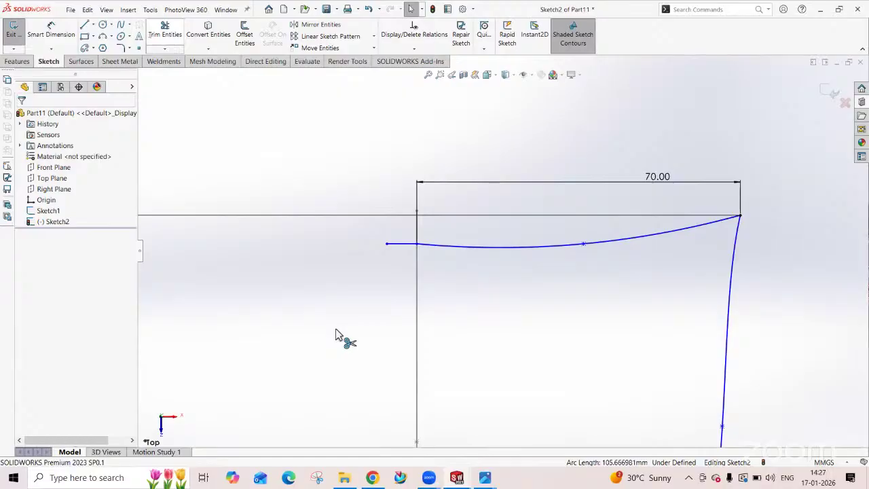
{"action": "key", "text": "Escape"}
{"action": "key", "text": "z"}
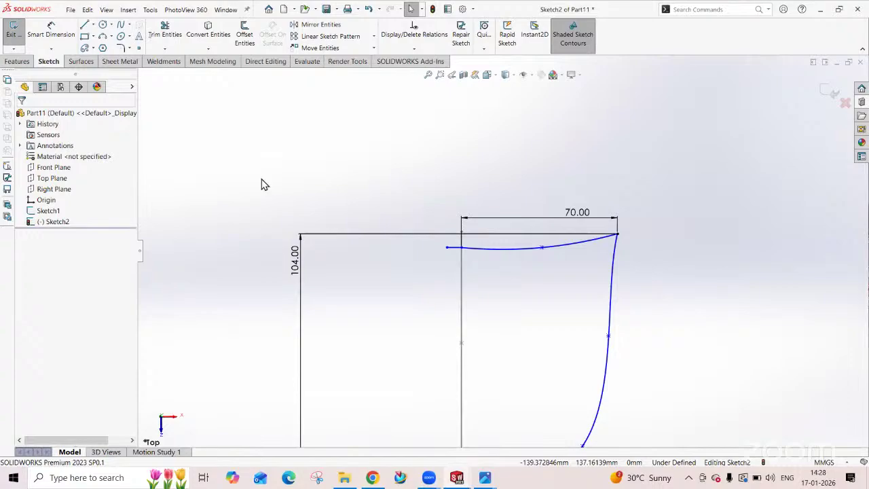
- Remove the side spline and redraw it through four points from the upper spline's outer endpoint to the free end of the short base line
{"action": "scroll", "coordinate": [556, 369], "scroll_direction": "up", "scroll_amount": 2}
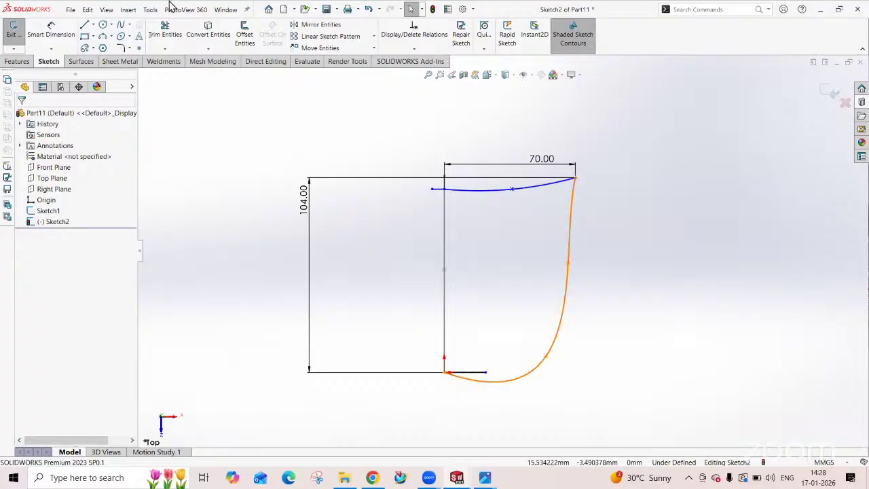
{"action": "key", "text": "ctrl+z"}
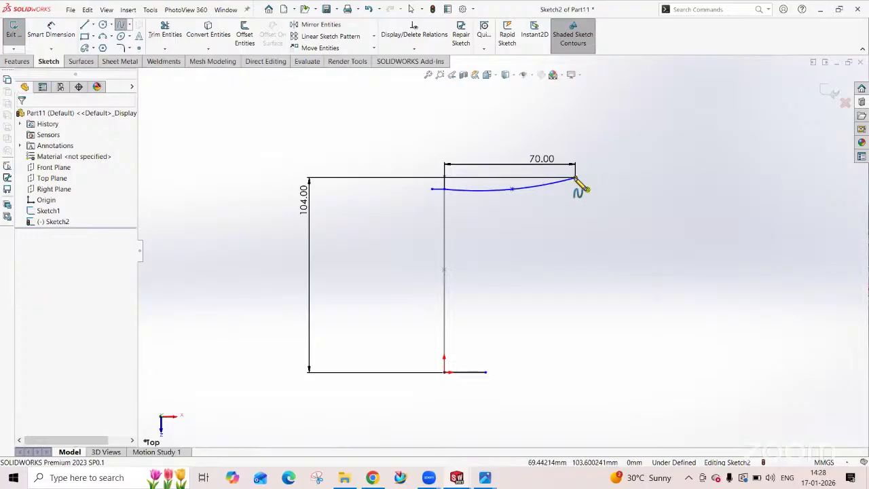
{"action": "left_click", "coordinate": [576, 178]}
{"action": "left_click", "coordinate": [577, 245]}
{"action": "left_click", "coordinate": [547, 322]}
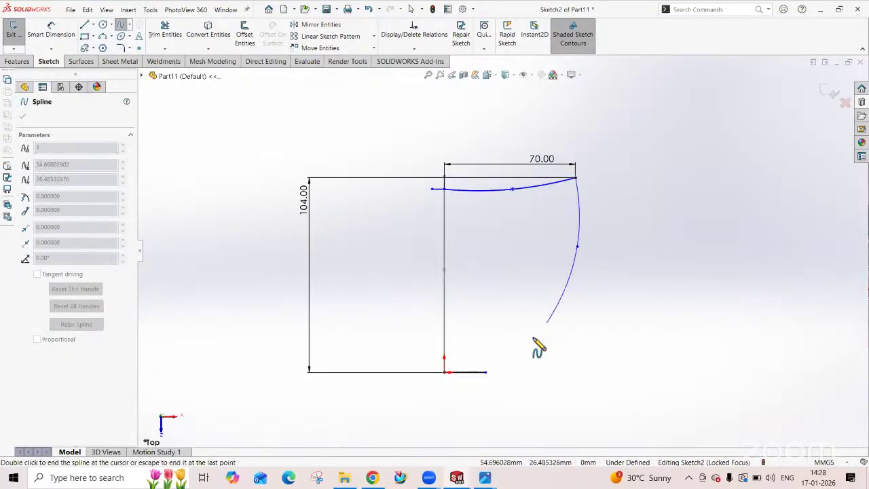
{"action": "left_click", "coordinate": [486, 372]}
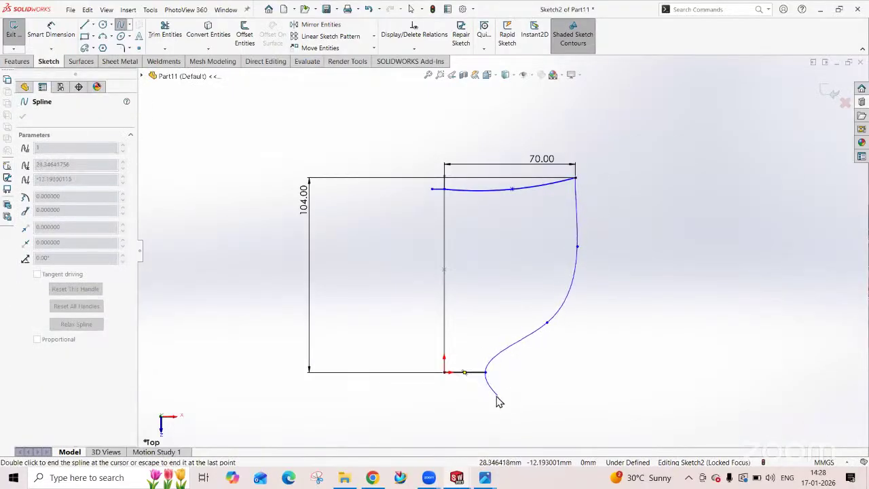
{"action": "key", "text": "Escape"}
{"action": "left_click", "coordinate": [476, 372]}
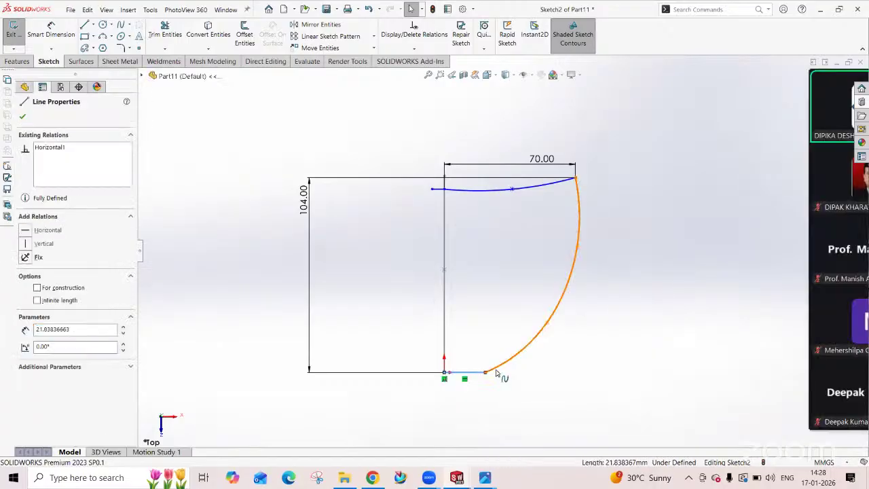
- Add a tangent relation between the short base line at the origin and the outer side spline
{"action": "left_click", "coordinate": [502, 360], "text": "ctrl"}
{"action": "left_click", "coordinate": [24, 292]}
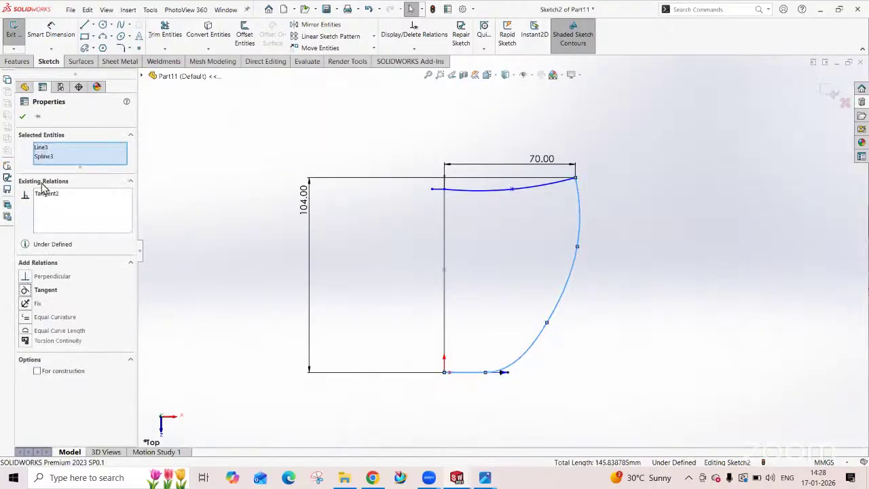
{"action": "left_click", "coordinate": [23, 117]}
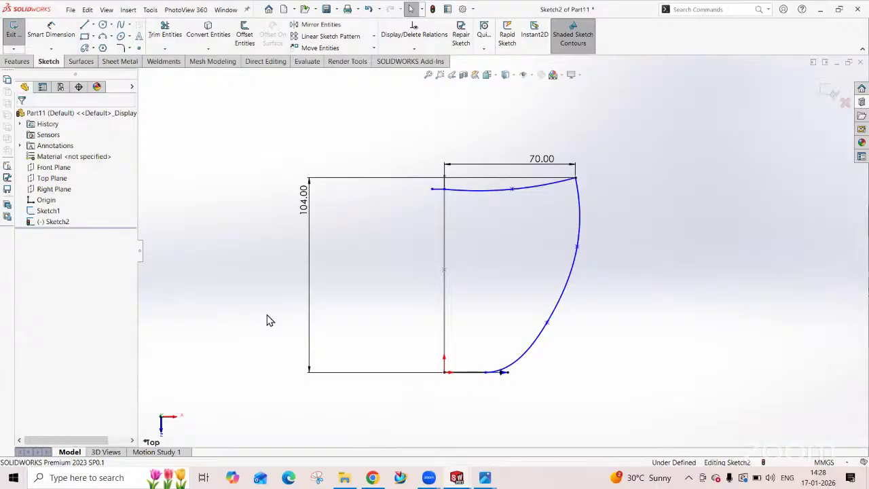
- Turn the short horizontal line at the upper spline's inner end into construction geometry
{"action": "left_click", "coordinate": [437, 191]}
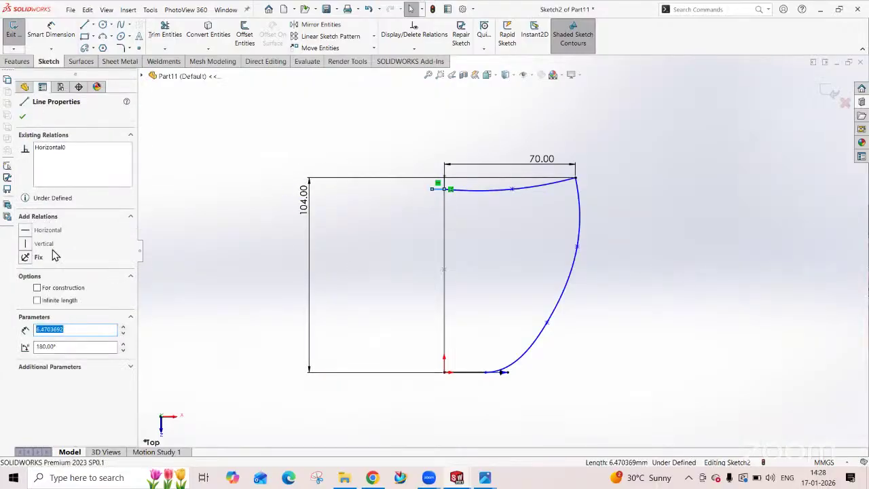
{"action": "left_click", "coordinate": [52, 289]}
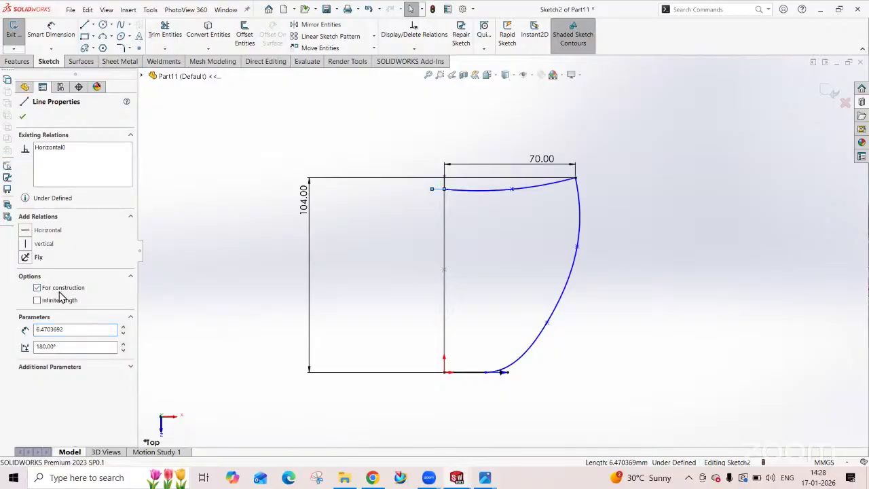
{"action": "left_click", "coordinate": [22, 119]}
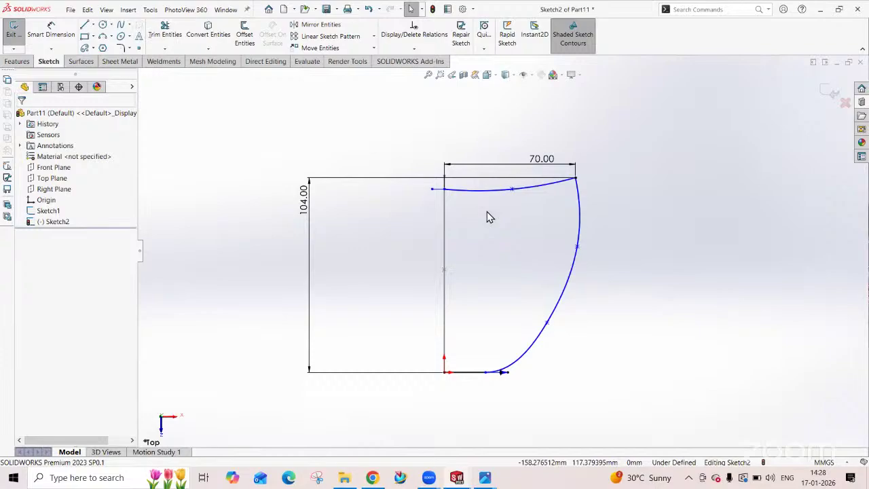
- Try pairing the short construction line with the upper spline for a relation, and return the line to solid geometry
{"action": "scroll", "coordinate": [353, 202], "scroll_direction": "down", "scroll_amount": 10}
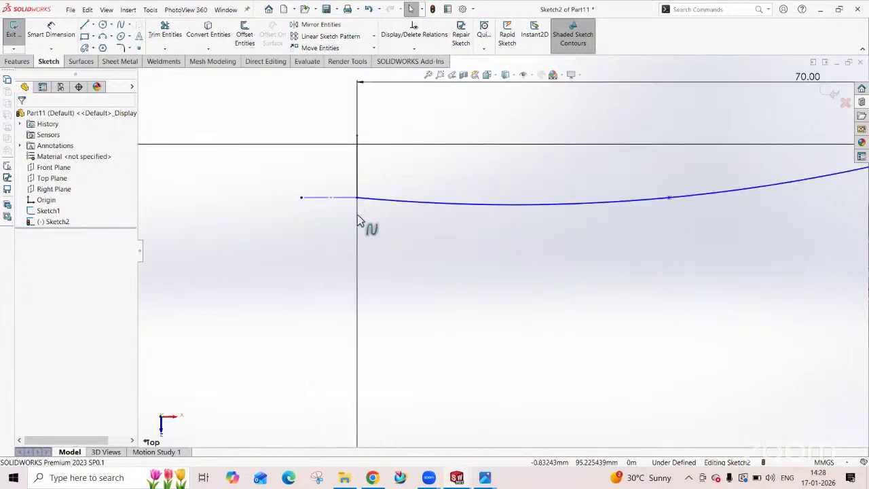
{"action": "left_click", "coordinate": [363, 201]}
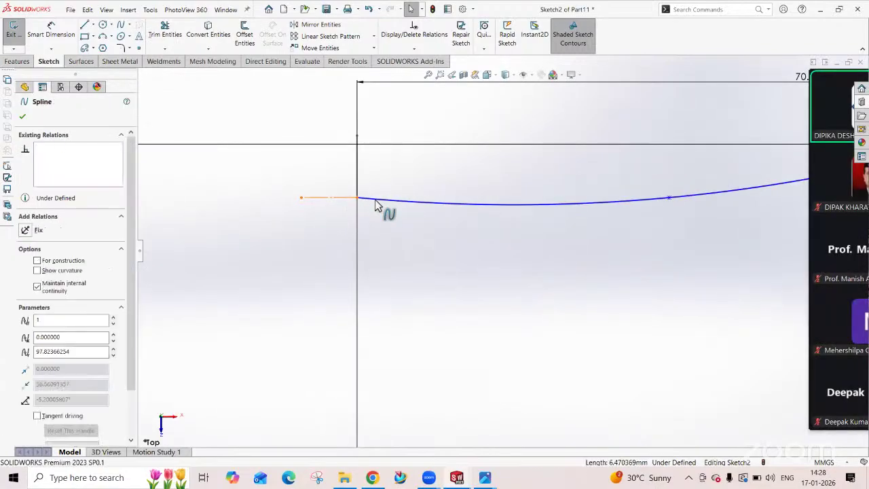
{"action": "left_click", "coordinate": [376, 205], "text": "ctrl"}
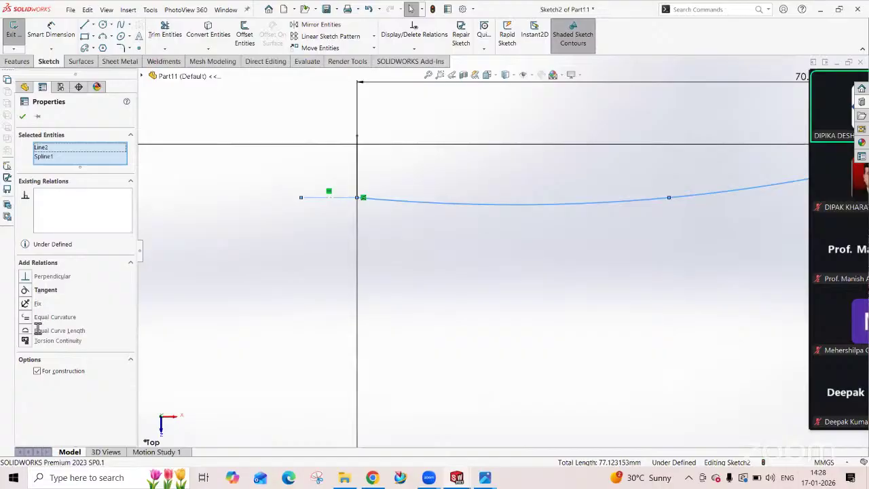
{"action": "right_click", "coordinate": [289, 234]}
{"action": "left_click", "coordinate": [231, 243]}
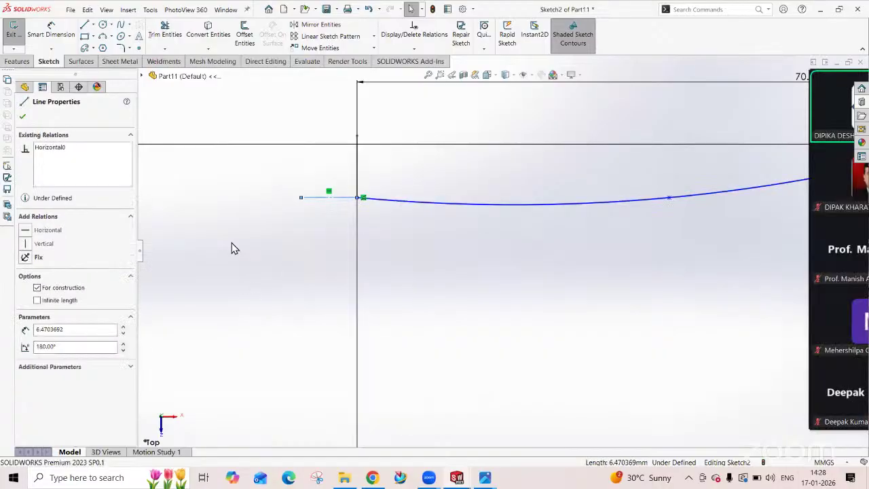
{"action": "left_click", "coordinate": [324, 198]}
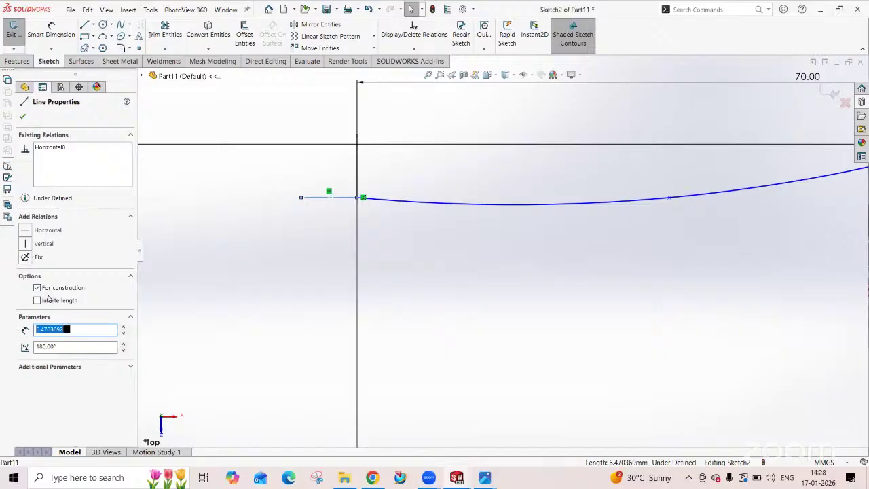
{"action": "left_click", "coordinate": [37, 287]}
{"action": "left_click", "coordinate": [343, 263]}
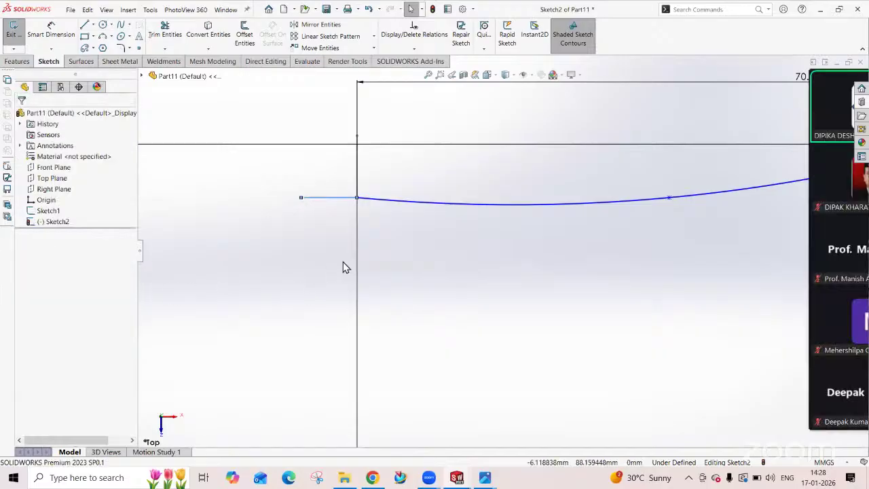
- Add a tangent relation between the short horizontal line and the upper spline at their shared endpoint
{"action": "left_click", "coordinate": [343, 198]}
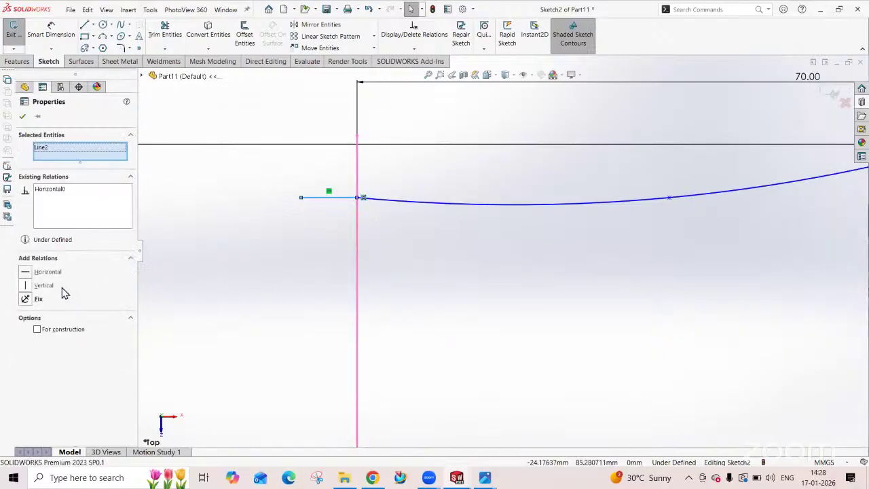
{"action": "left_click", "coordinate": [412, 202], "text": "ctrl"}
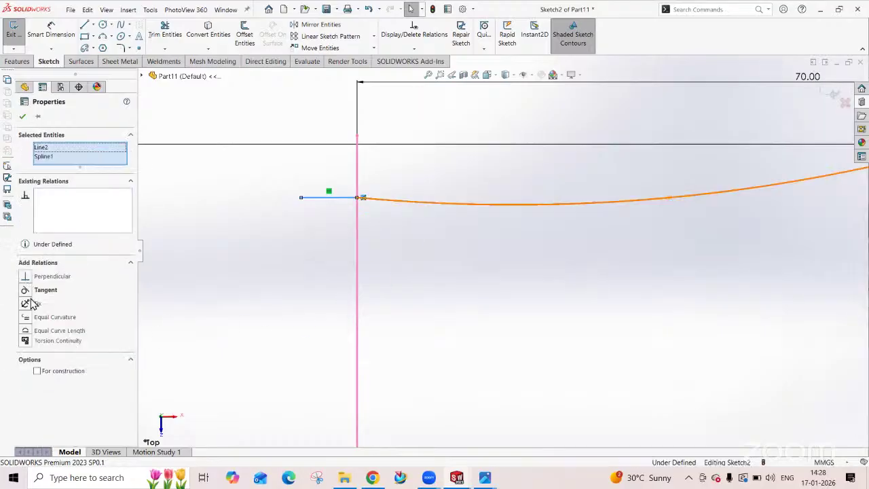
{"action": "left_click", "coordinate": [25, 290]}
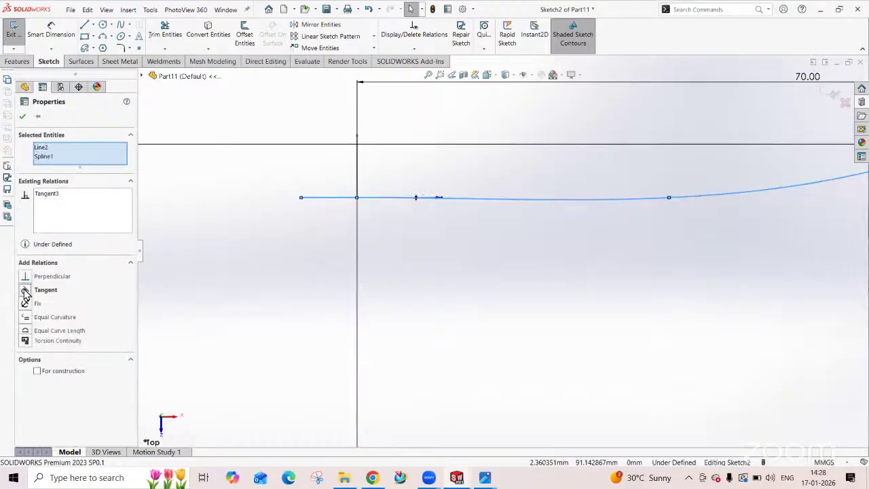
{"action": "left_click", "coordinate": [26, 117]}
- Make the short line tangent to the upper spline construction geometry and exit the sketch
{"action": "left_click", "coordinate": [332, 198]}
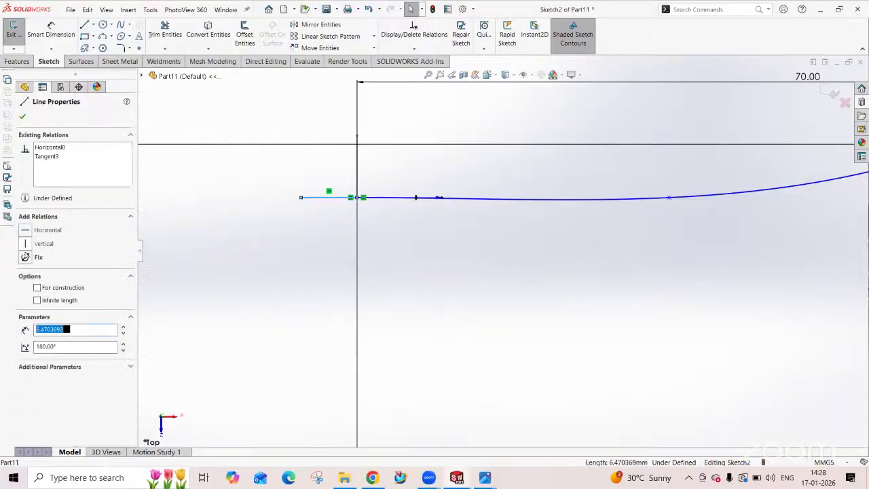
{"action": "left_click", "coordinate": [41, 288]}
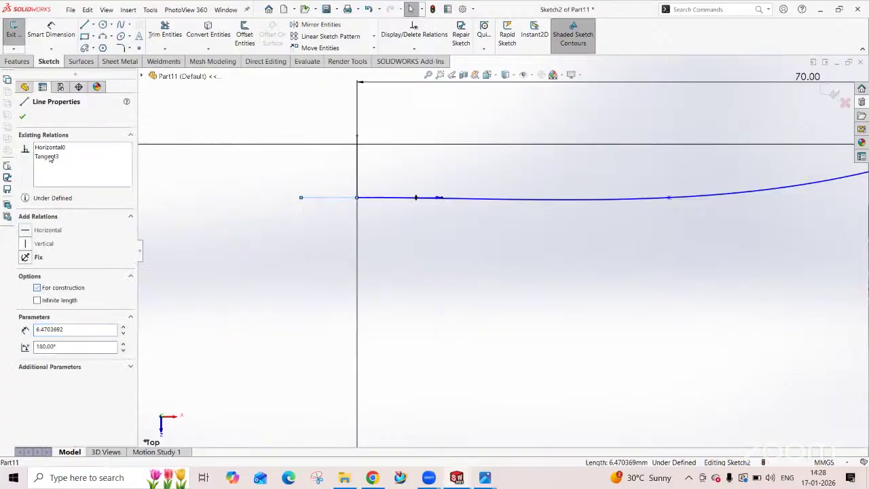
{"action": "left_click", "coordinate": [23, 116]}
{"action": "key", "text": "f"}
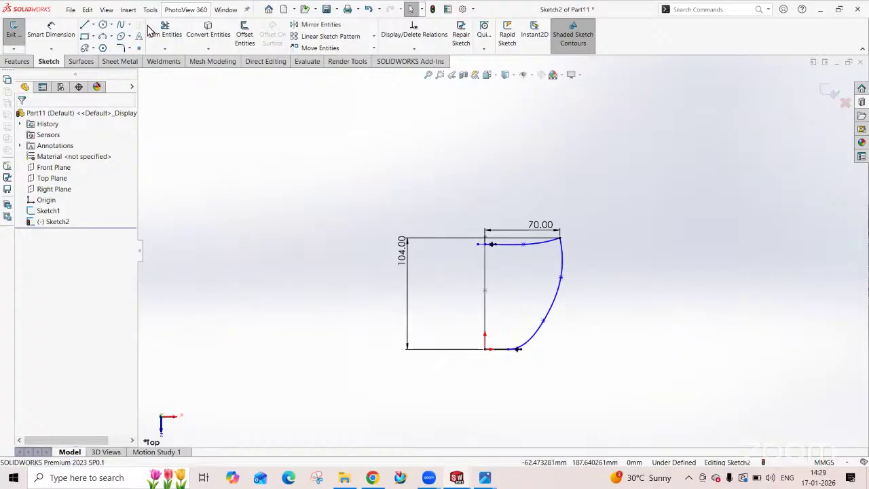
{"action": "left_click", "coordinate": [13, 29]}
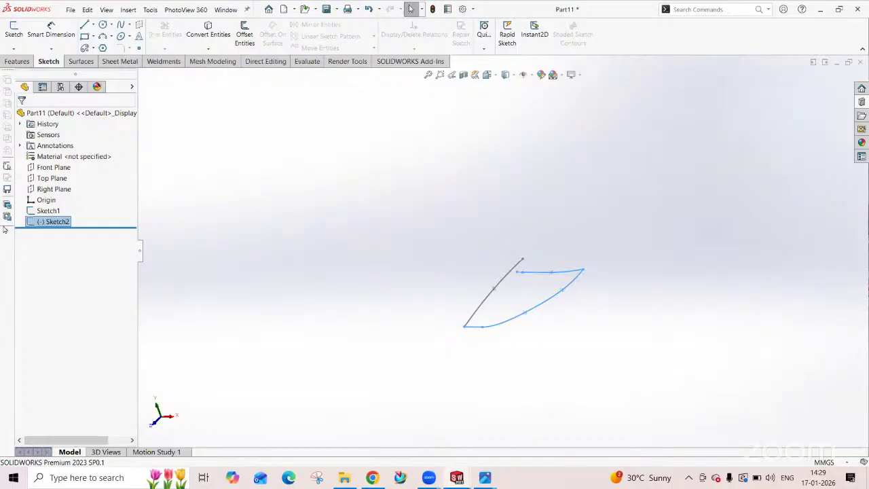
- Reopen the Top Plane outline sketch, close it with a vertical line from the upper spline's inner endpoint to the origin, and exit
{"action": "right_click", "coordinate": [40, 222]}
{"action": "left_click", "coordinate": [44, 193]}
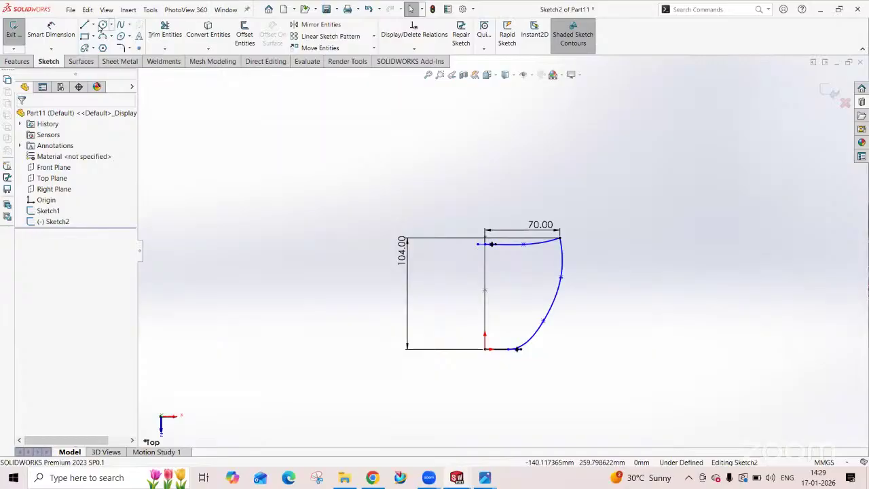
{"action": "left_click", "coordinate": [84, 24]}
{"action": "scroll", "coordinate": [479, 266], "scroll_direction": "down", "scroll_amount": 3}
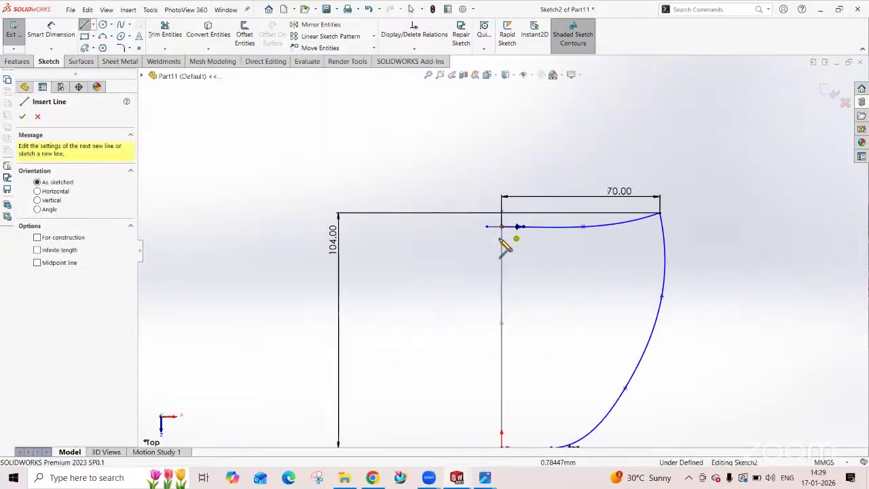
{"action": "left_click", "coordinate": [502, 227]}
{"action": "scroll", "coordinate": [513, 394], "scroll_direction": "up", "scroll_amount": 2}
{"action": "left_click", "coordinate": [502, 414]}
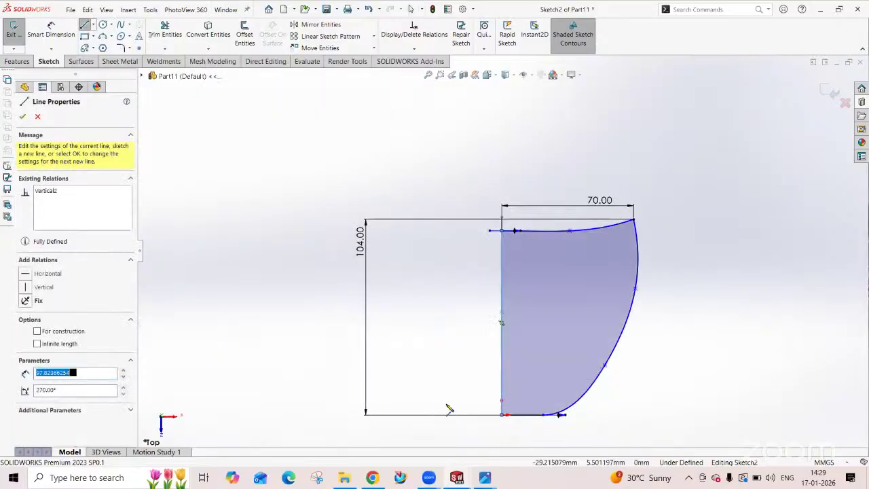
{"action": "key", "text": "Escape"}
{"action": "left_click", "coordinate": [13, 29]}
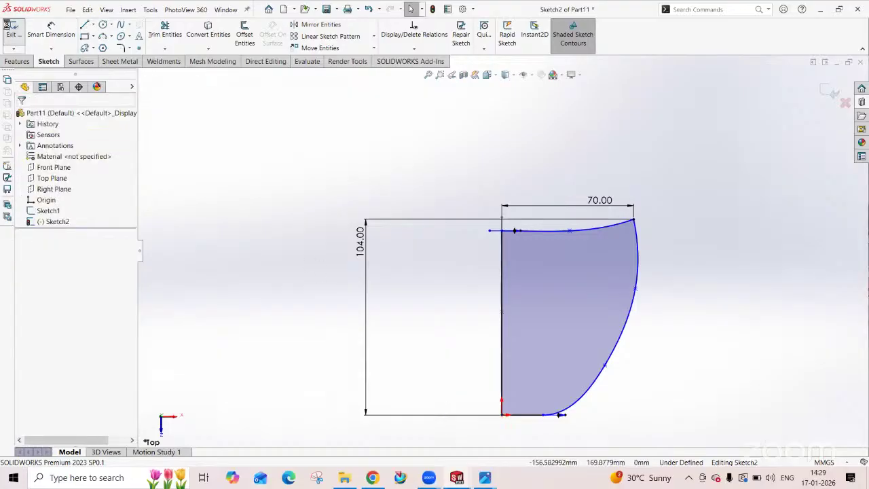
- Examine the two sketches in 3D and compare them with the bonnet shape in the reference image car bonet.PNG
{"action": "middle_click_drag", "start_coordinate": [263, 226], "coordinate": [258, 263]}
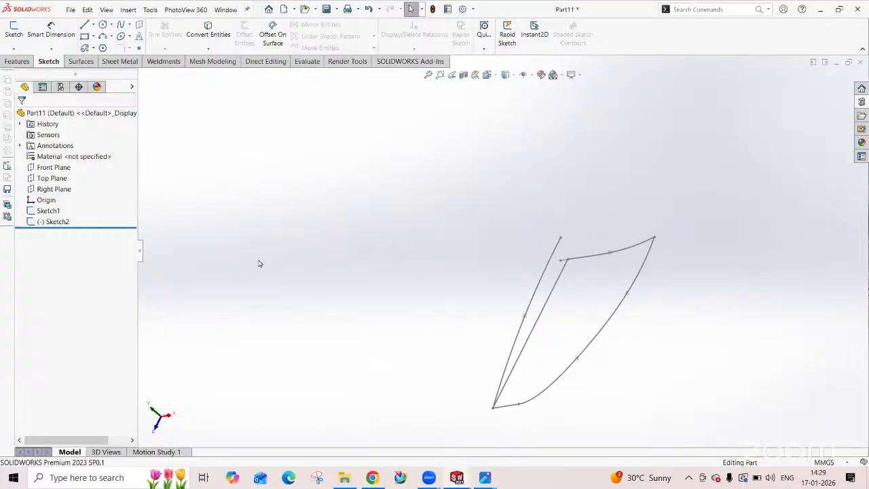
{"action": "mouse_move", "coordinate": [285, 277]}
{"action": "middle_mouse_down"}
{"action": "mouse_move", "coordinate": [514, 305]}
{"action": "mouse_move", "coordinate": [469, 267]}
{"action": "mouse_move", "coordinate": [407, 256]}
{"action": "mouse_move", "coordinate": [458, 298]}
{"action": "mouse_move", "coordinate": [467, 281]}
{"action": "middle_mouse_up"}
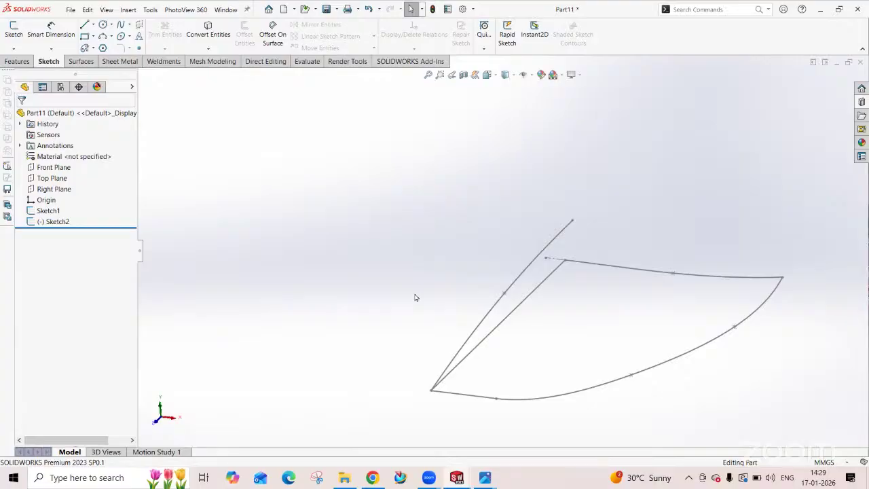
{"action": "left_click", "coordinate": [16, 61]}
{"action": "mouse_move", "coordinate": [487, 477]}
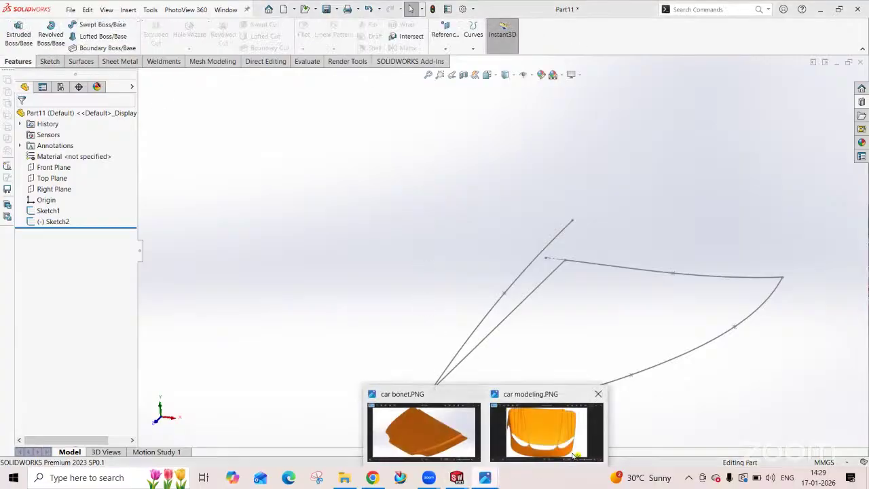
{"action": "left_click", "coordinate": [440, 444]}
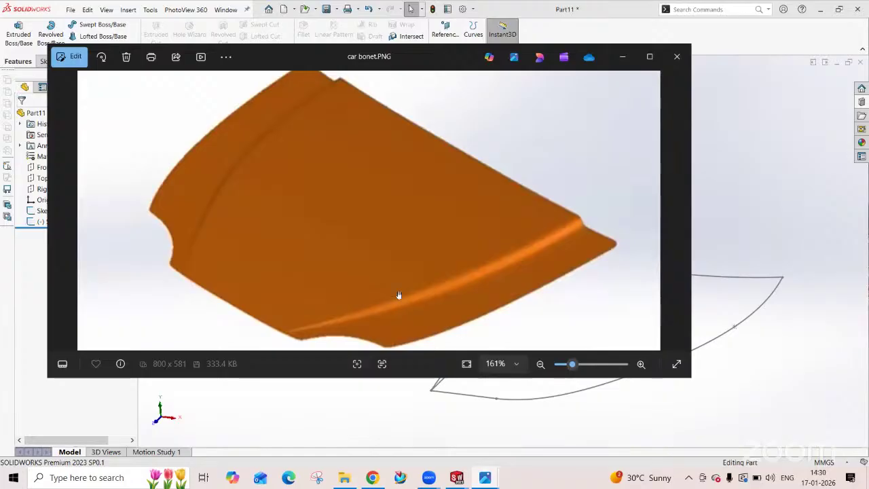
{"action": "left_click", "coordinate": [624, 59]}
- Create a reference plane offset 15 mm from the Right Plane toward the outer side of the outline
{"action": "scroll", "coordinate": [575, 313], "scroll_direction": "up", "scroll_amount": 3}
{"action": "mouse_move", "coordinate": [574, 313]}
{"action": "middle_mouse_down"}
{"action": "mouse_move", "coordinate": [555, 315]}
{"action": "mouse_move", "coordinate": [555, 291]}
{"action": "mouse_move", "coordinate": [378, 240]}
{"action": "mouse_move", "coordinate": [353, 315]}
{"action": "middle_mouse_up"}
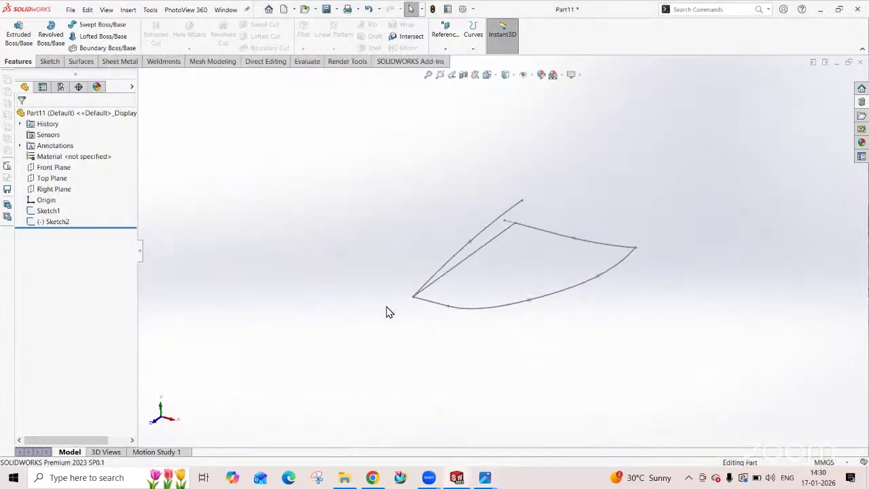
{"action": "left_click", "coordinate": [445, 30]}
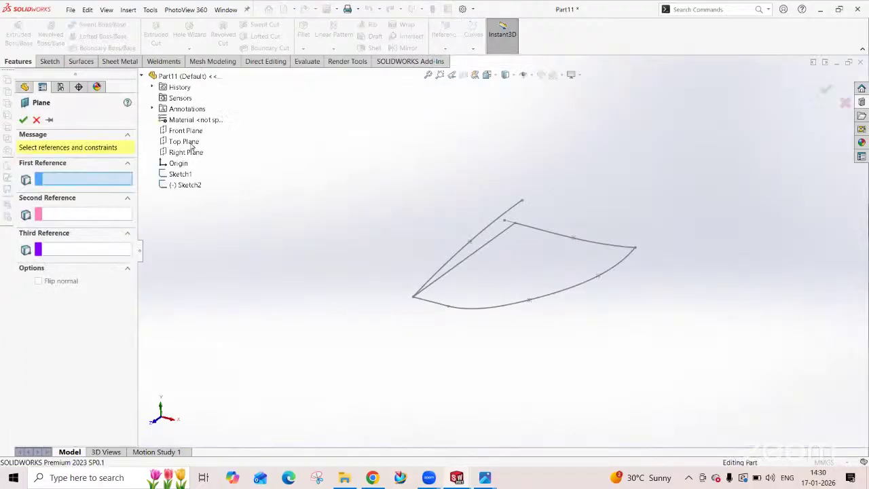
{"action": "left_click", "coordinate": [190, 151]}
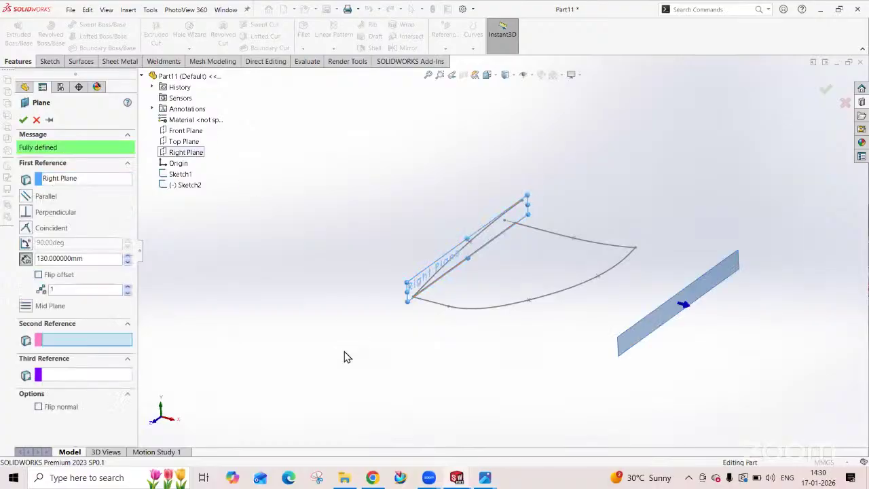
{"action": "double_click", "coordinate": [78, 258]}
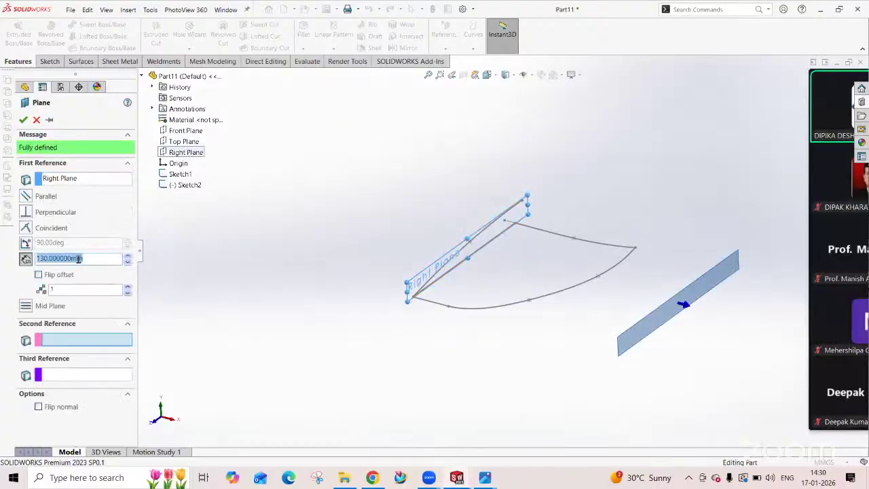
{"action": "type", "text": "15"}
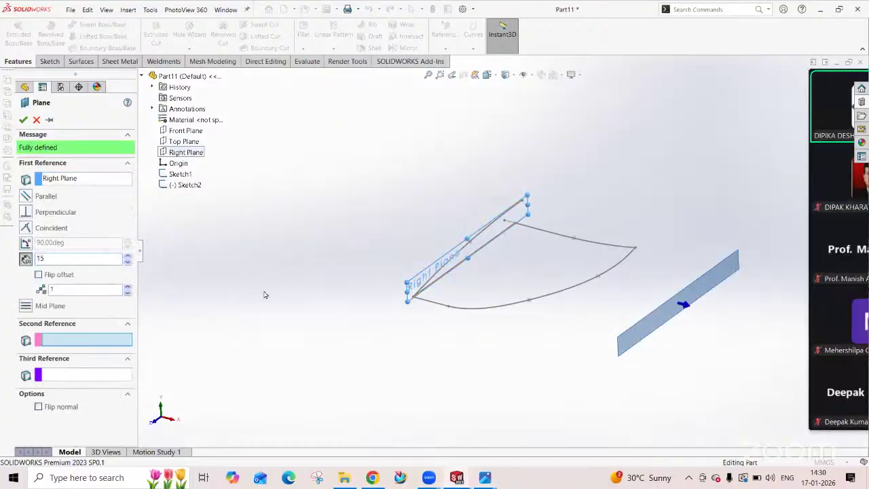
{"action": "key", "text": "Return"}
{"action": "left_click", "coordinate": [23, 120]}
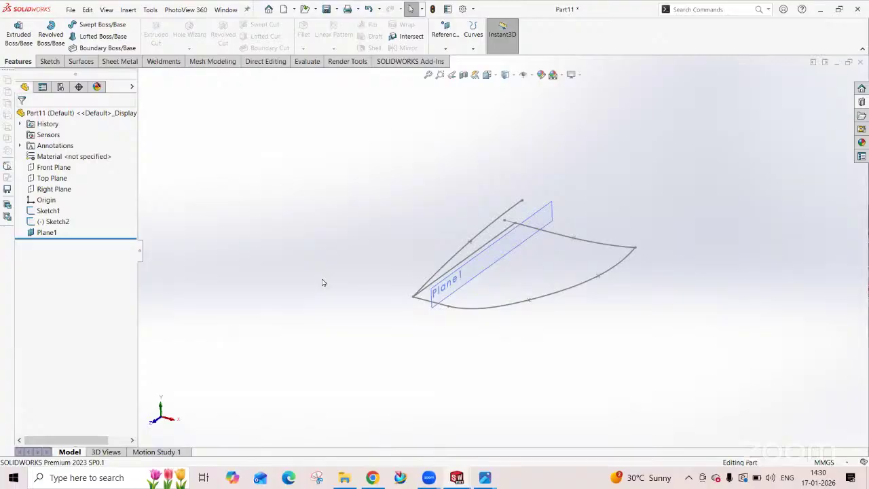
- Start a sketch on Plane1, convert the curved spline of Sketch1 into it, and exit the sketch
{"action": "right_click", "coordinate": [51, 234]}
{"action": "left_click", "coordinate": [57, 221]}
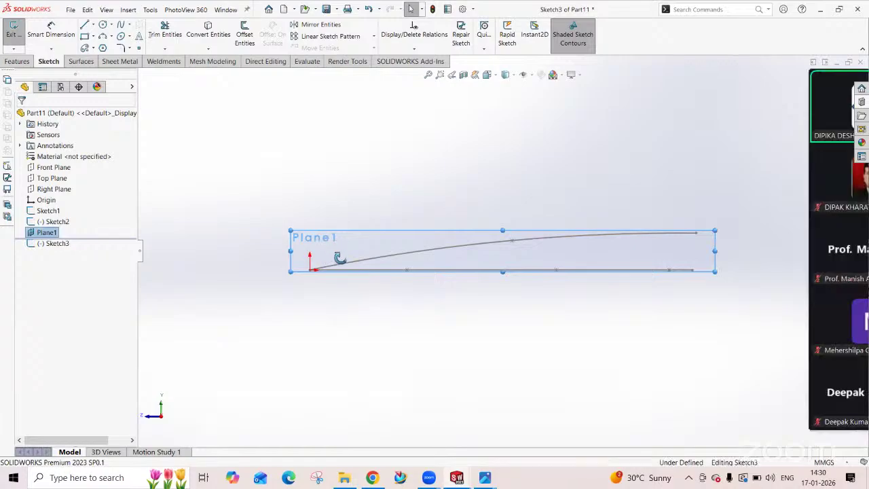
{"action": "middle_click_drag", "start_coordinate": [335, 253], "coordinate": [353, 279]}
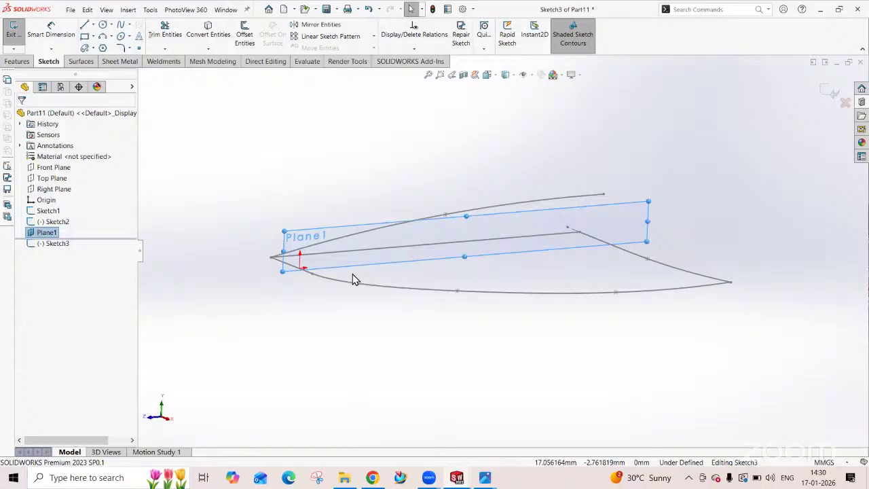
{"action": "left_click", "coordinate": [208, 31]}
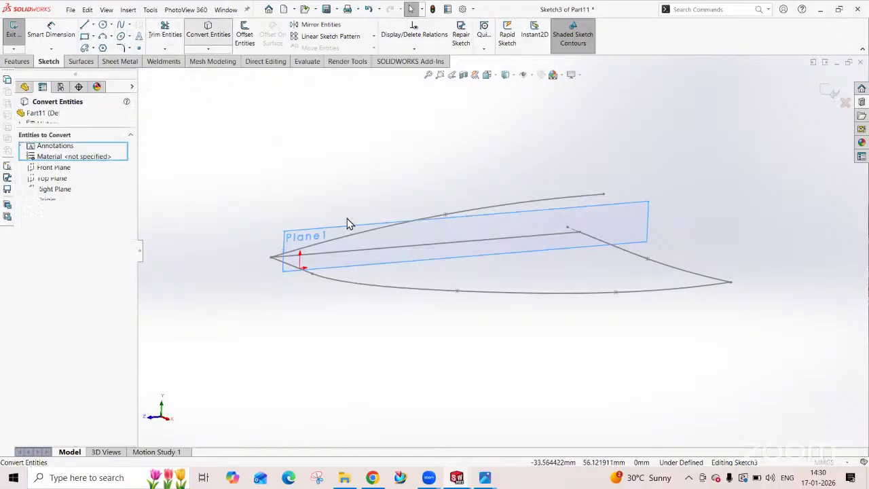
{"action": "left_click", "coordinate": [384, 231]}
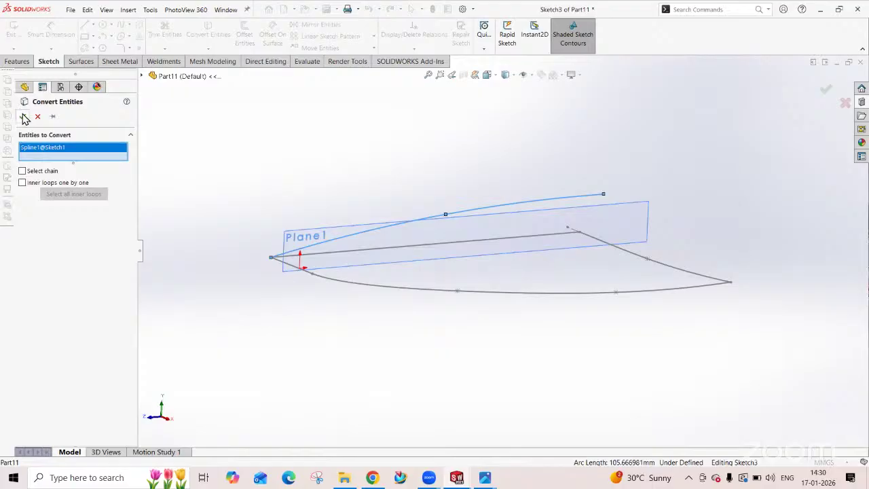
{"action": "left_click", "coordinate": [24, 118]}
{"action": "middle_click_drag", "start_coordinate": [265, 326], "coordinate": [276, 340]}
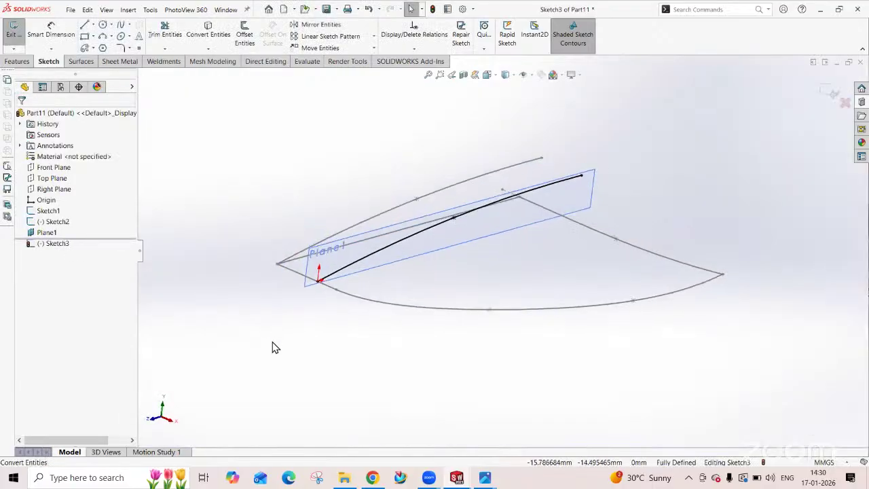
{"action": "left_click", "coordinate": [14, 33]}
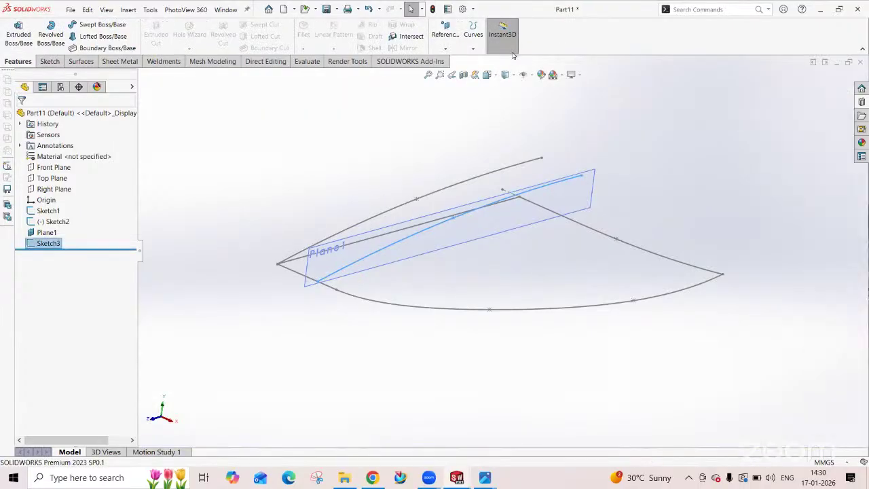
- Create a second reference plane offset 15 mm from Plane1 toward the outer side of the outline
{"action": "left_click", "coordinate": [443, 49]}
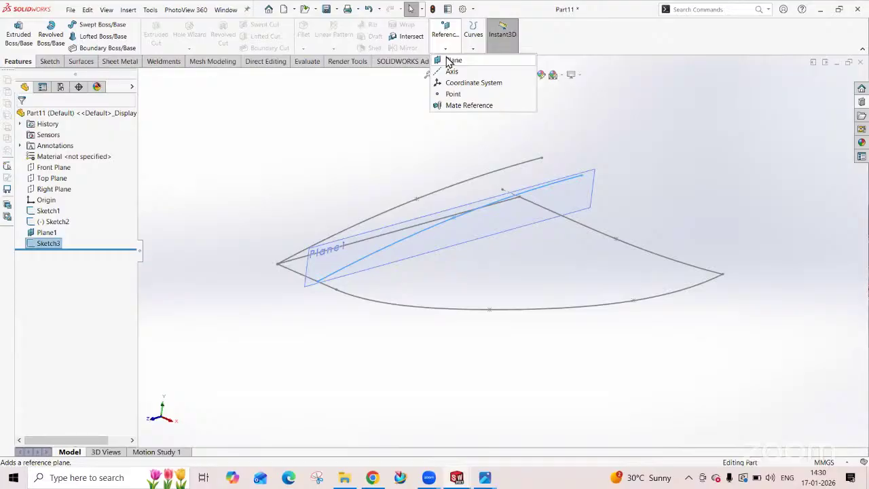
{"action": "left_click", "coordinate": [453, 60]}
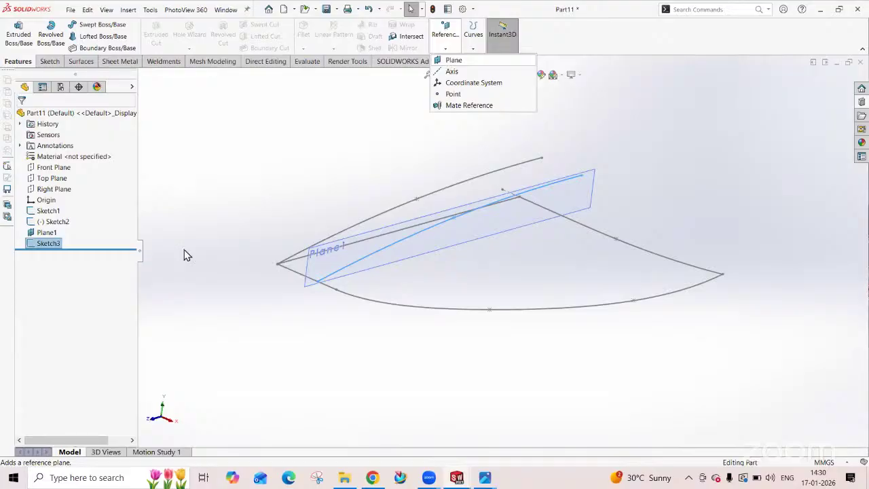
{"action": "left_click", "coordinate": [306, 269]}
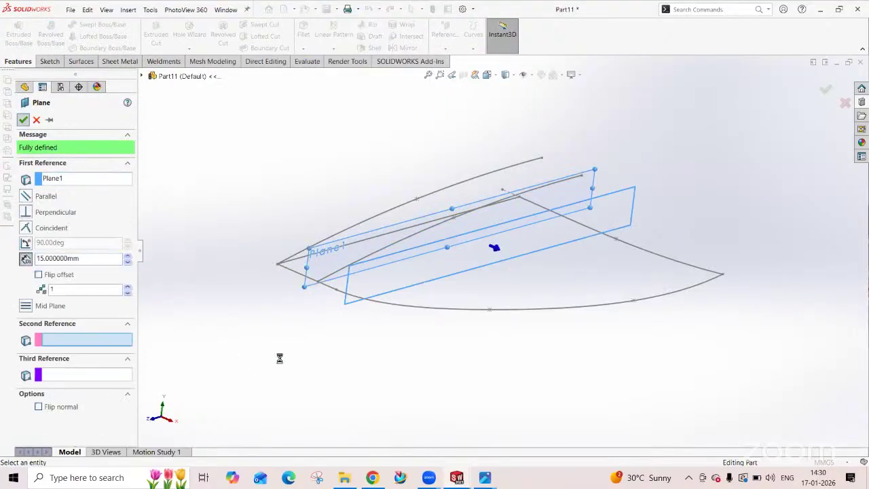
{"action": "key", "text": "Return"}
- Start a sketch on the new outer plane, convert the curved spline into it, and exit the sketch
{"action": "right_click", "coordinate": [399, 275]}
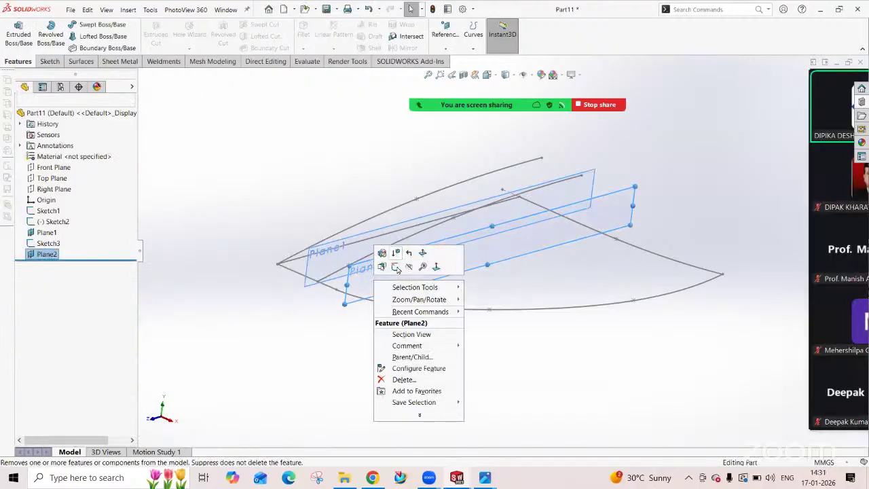
{"action": "left_click", "coordinate": [396, 267]}
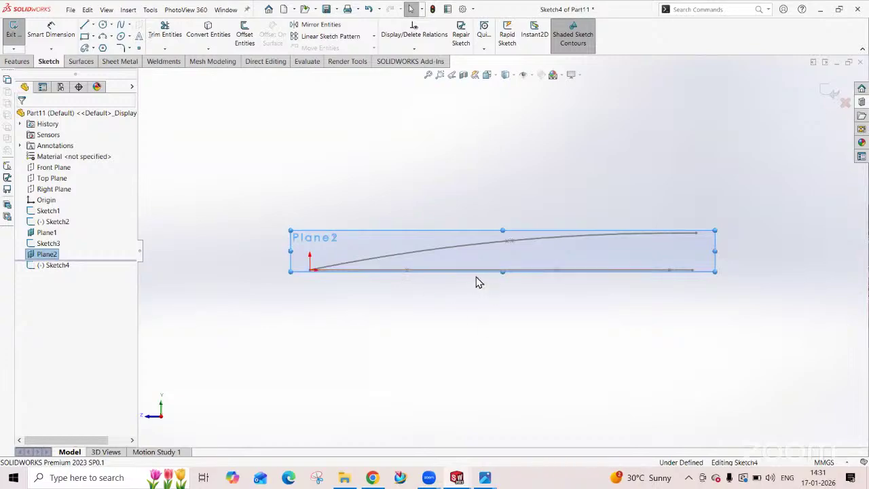
{"action": "left_click", "coordinate": [447, 251]}
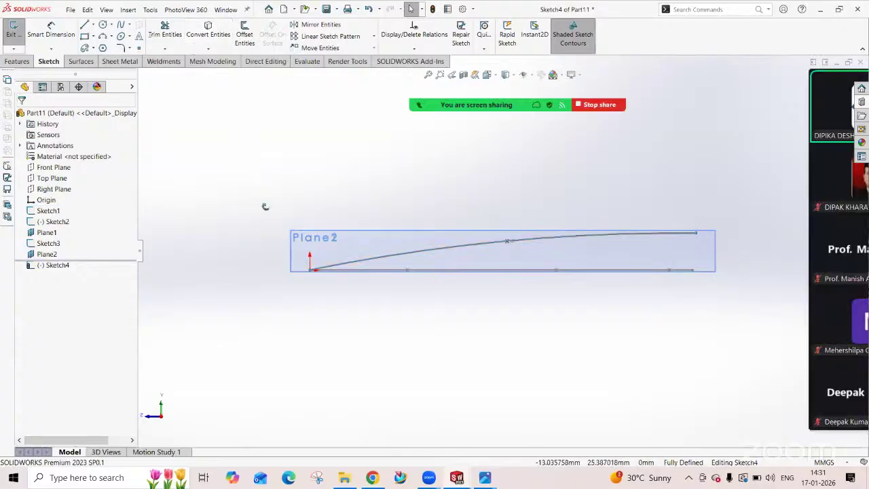
{"action": "middle_click_drag", "start_coordinate": [264, 205], "coordinate": [311, 339]}
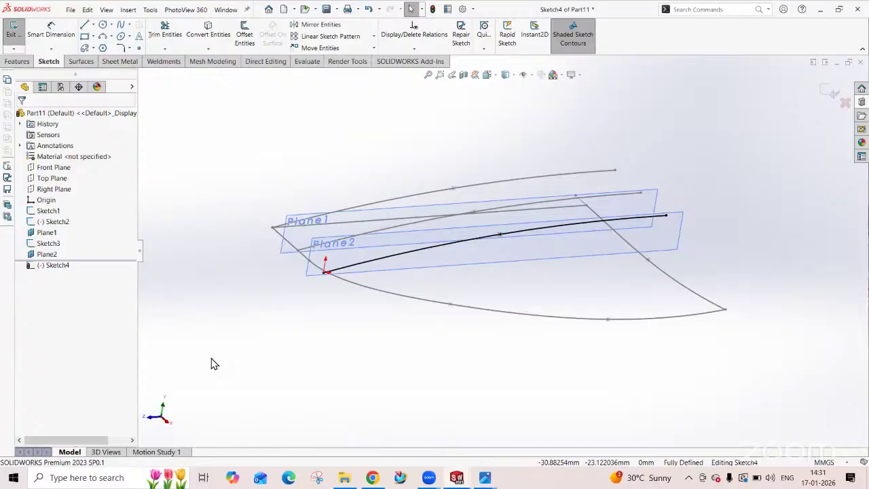
{"action": "mouse_move", "coordinate": [276, 413]}
{"action": "middle_mouse_down"}
{"action": "mouse_move", "coordinate": [306, 344]}
{"action": "mouse_move", "coordinate": [303, 387]}
{"action": "mouse_move", "coordinate": [292, 339]}
{"action": "middle_mouse_up"}
{"action": "left_click", "coordinate": [14, 31]}
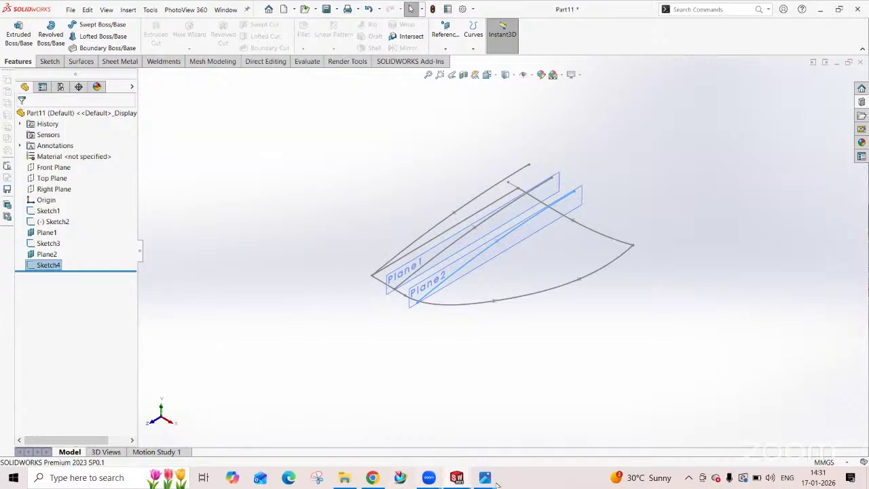
- Consult the reference image car bonet.PNG and round the outer corner where the two splines of the Top Plane outline meet with a 10 mm sketch fillet
{"action": "mouse_move", "coordinate": [493, 477]}
{"action": "left_click", "coordinate": [479, 435]}
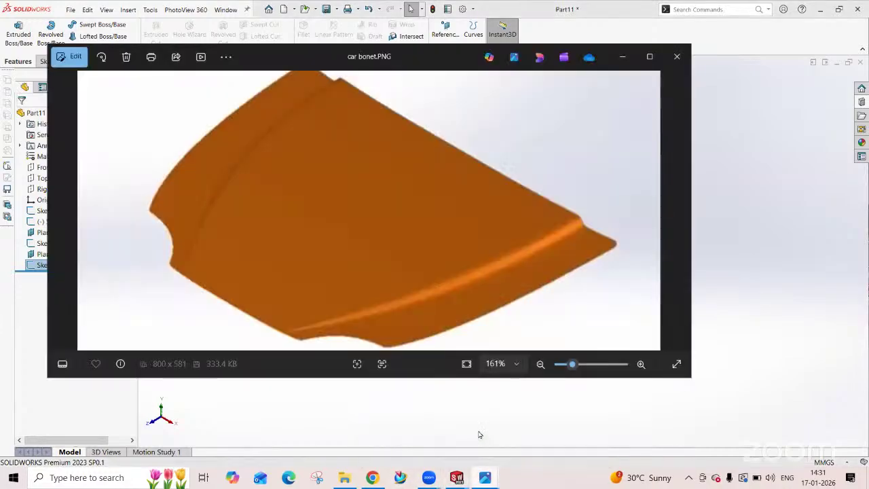
{"action": "left_click", "coordinate": [622, 56]}
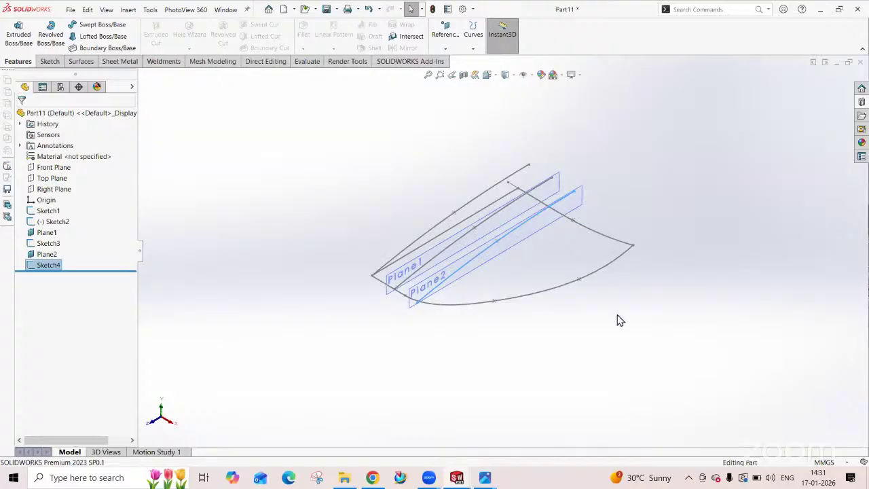
{"action": "right_click", "coordinate": [524, 298]}
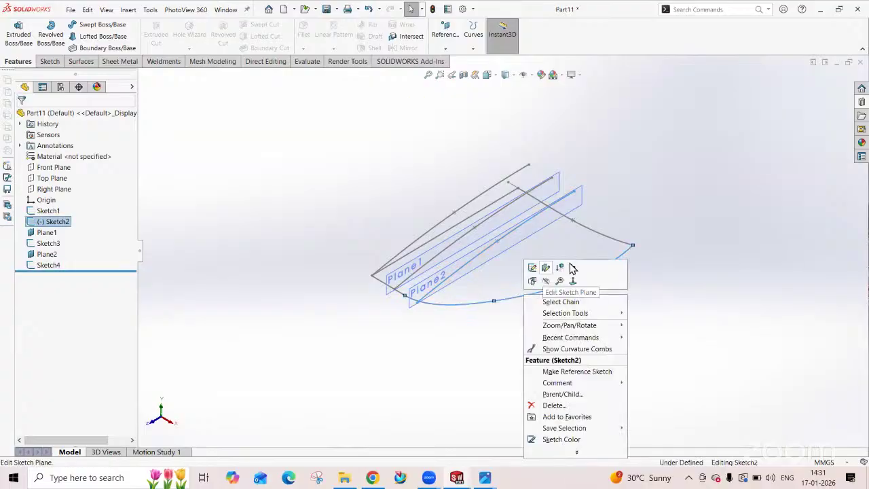
{"action": "left_click", "coordinate": [365, 341]}
{"action": "left_click", "coordinate": [57, 222]}
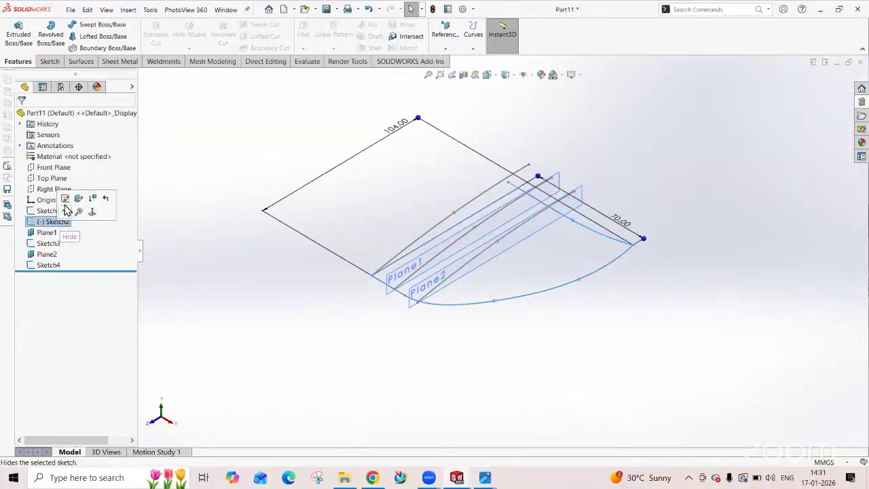
{"action": "left_click", "coordinate": [65, 197]}
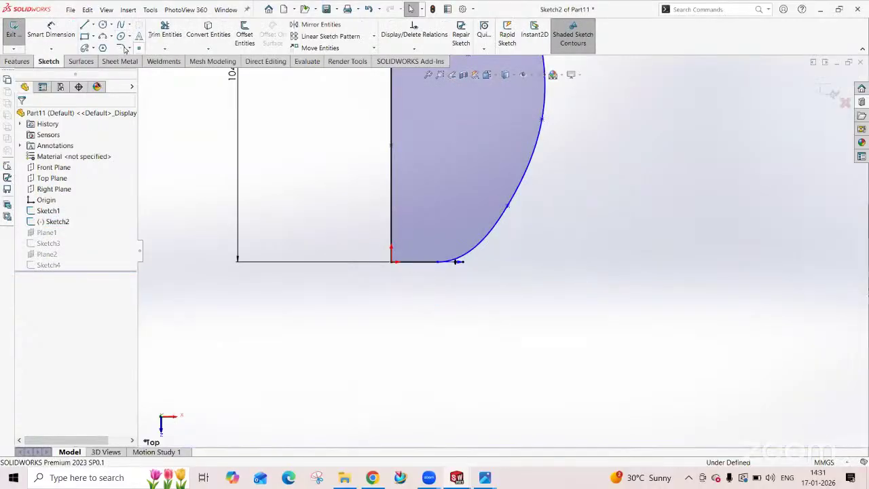
{"action": "left_click", "coordinate": [120, 49]}
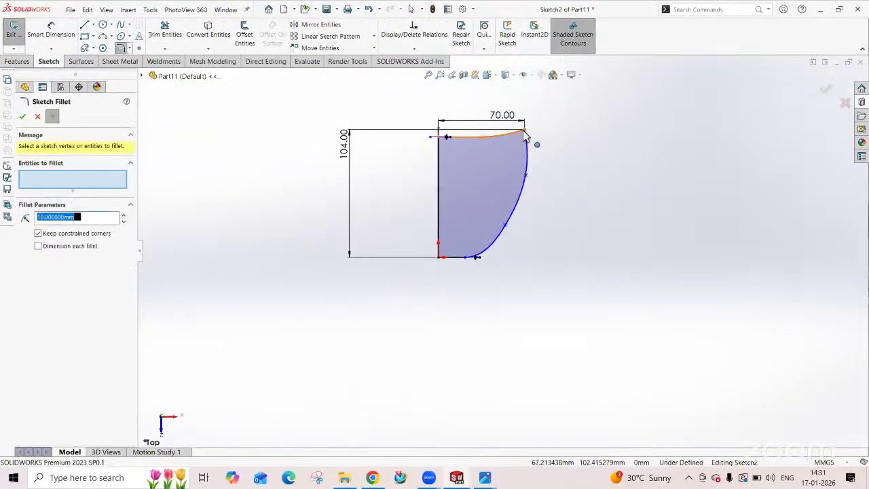
{"action": "left_click", "coordinate": [522, 129]}
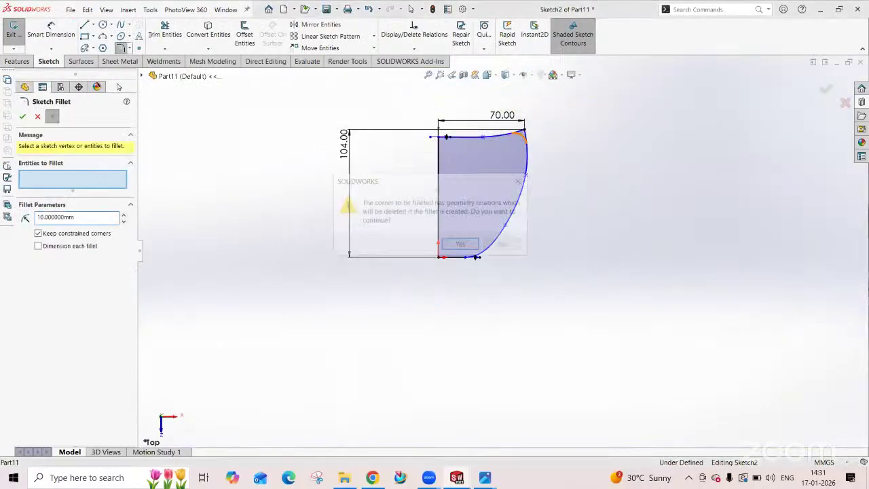
{"action": "left_click", "coordinate": [445, 245]}
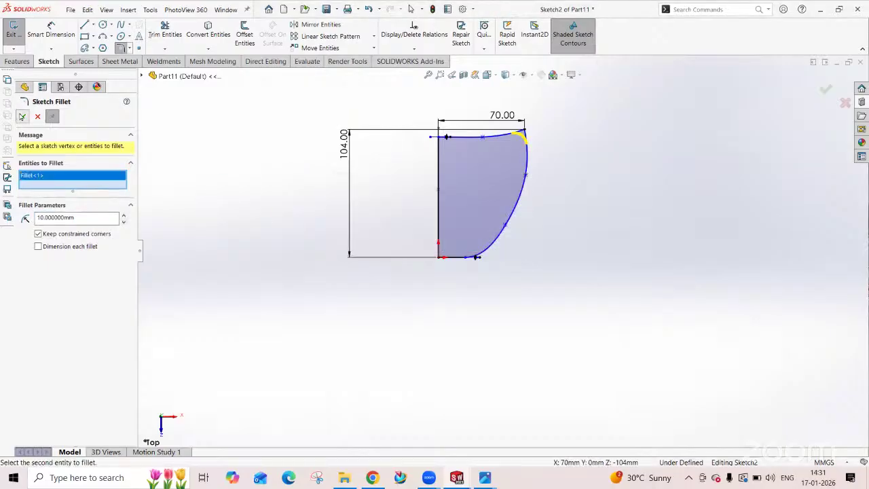
{"action": "mouse_move", "coordinate": [289, 307]}
{"action": "middle_mouse_down"}
{"action": "mouse_move", "coordinate": [290, 146]}
{"action": "mouse_move", "coordinate": [274, 158]}
{"action": "mouse_move", "coordinate": [314, 132]}
{"action": "mouse_move", "coordinate": [434, 183]}
{"action": "middle_mouse_up"}
{"action": "left_click", "coordinate": [37, 116]}
{"action": "left_click", "coordinate": [13, 31]}
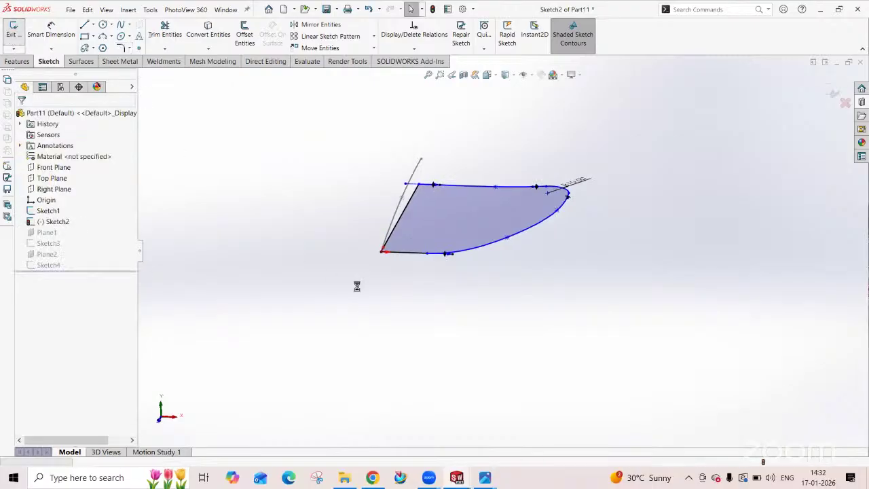
- Create a projected curve with the sketch-on-sketch option, using the Sketch1 spline and the closed Sketch2 outline
{"action": "mouse_move", "coordinate": [416, 294]}
{"action": "middle_mouse_down"}
{"action": "mouse_move", "coordinate": [351, 291]}
{"action": "mouse_move", "coordinate": [380, 319]}
{"action": "mouse_move", "coordinate": [330, 376]}
{"action": "middle_mouse_up"}
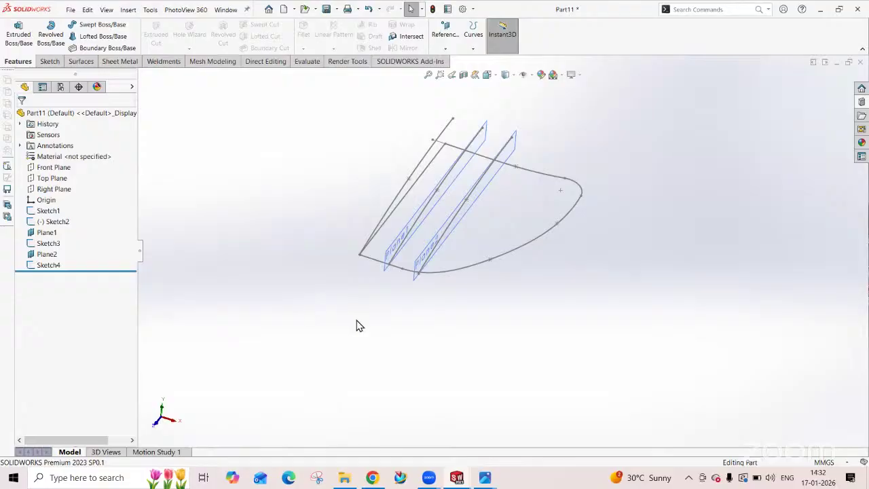
{"action": "left_click", "coordinate": [473, 46]}
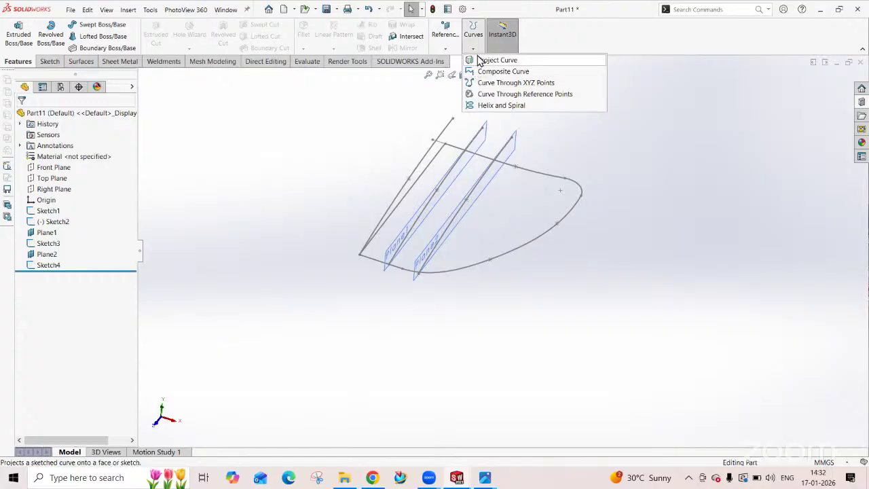
{"action": "left_click", "coordinate": [482, 60]}
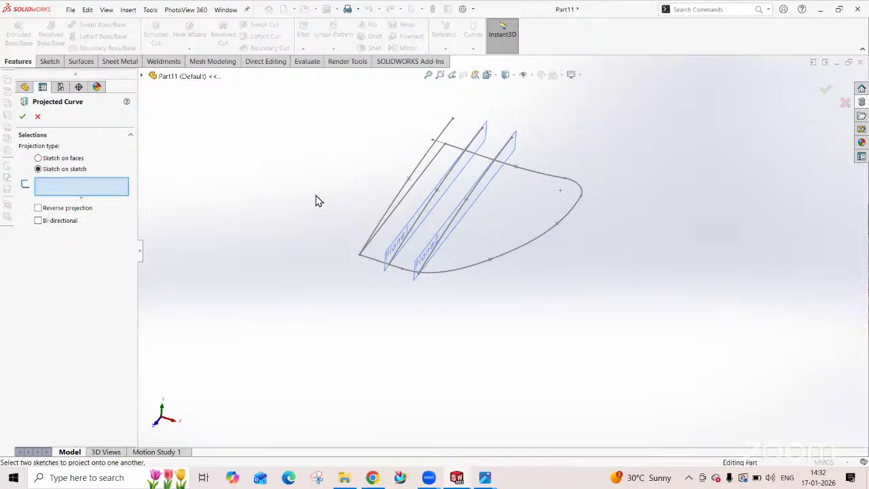
{"action": "left_click", "coordinate": [418, 174]}
{"action": "left_click", "coordinate": [533, 174]}
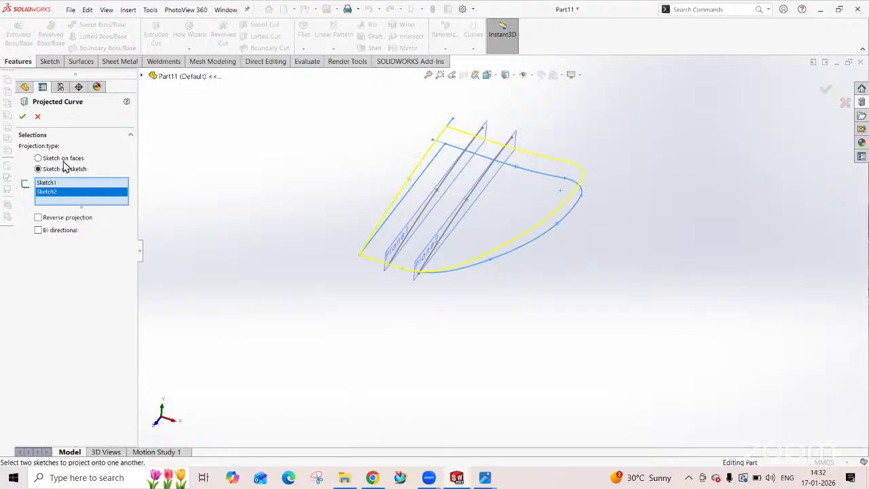
{"action": "key", "text": "Return"}
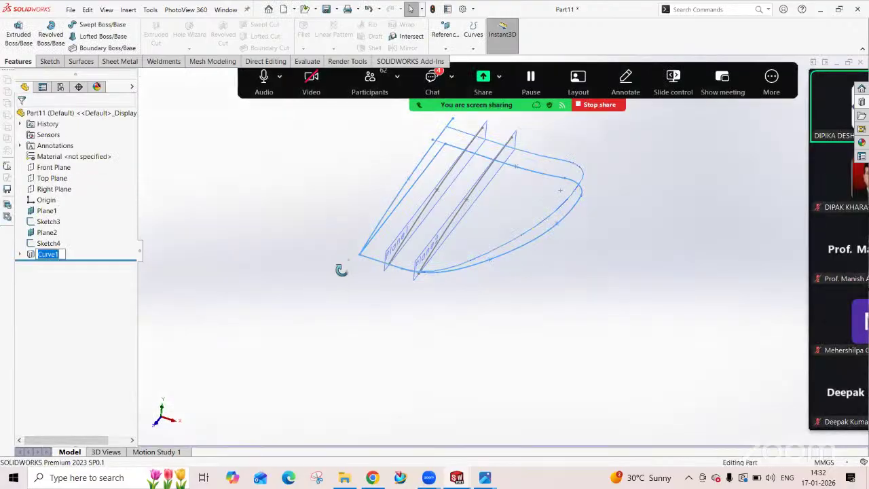
{"action": "middle_click_drag", "start_coordinate": [341, 270], "coordinate": [453, 279]}
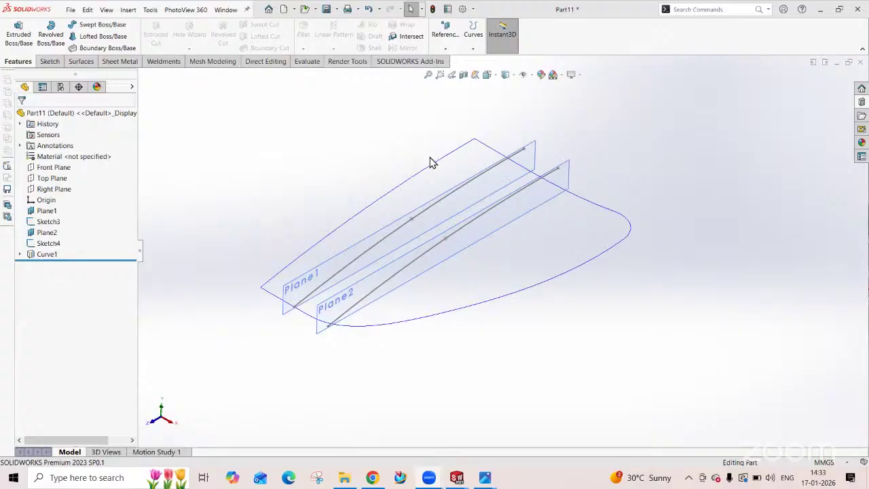
- Switch to WhatsApp Web in Chrome, enlarge the forwarded bent-channel drawing to examine its views and dimensions, and return to SOLIDWORKS
{"action": "left_click", "coordinate": [377, 481]}
{"action": "left_click", "coordinate": [129, 12]}
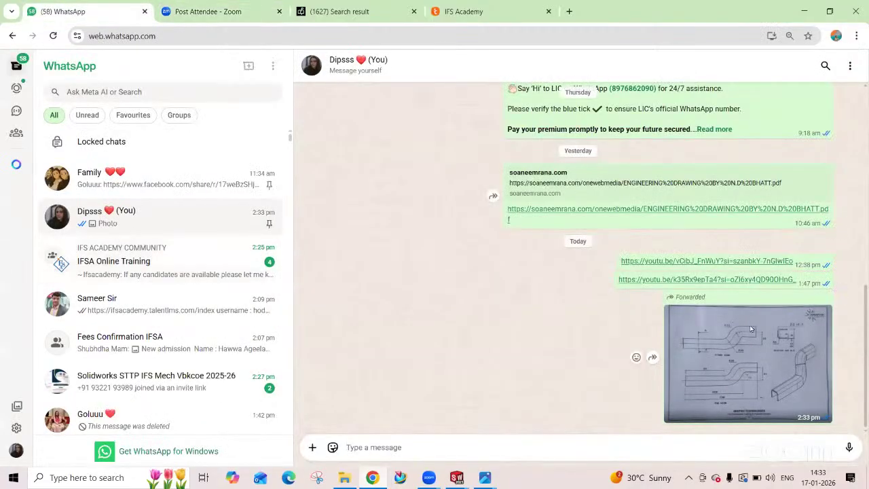
{"action": "left_click", "coordinate": [725, 412]}
{"action": "left_click", "coordinate": [486, 256]}
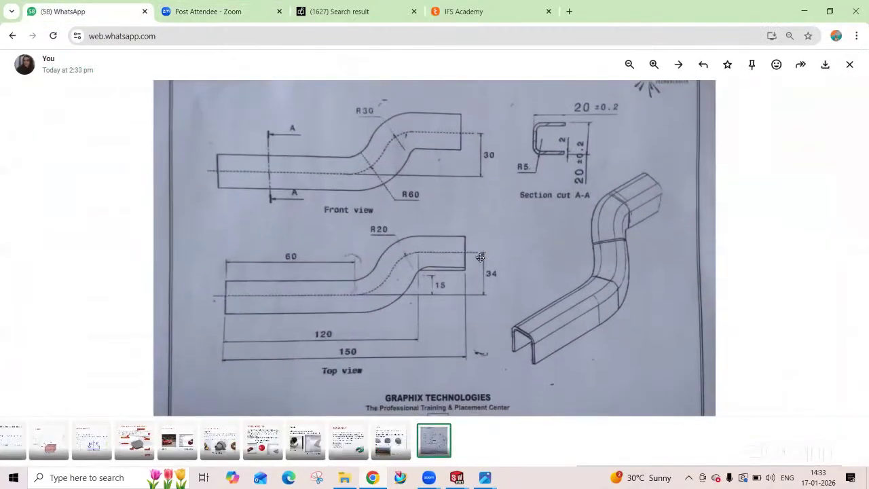
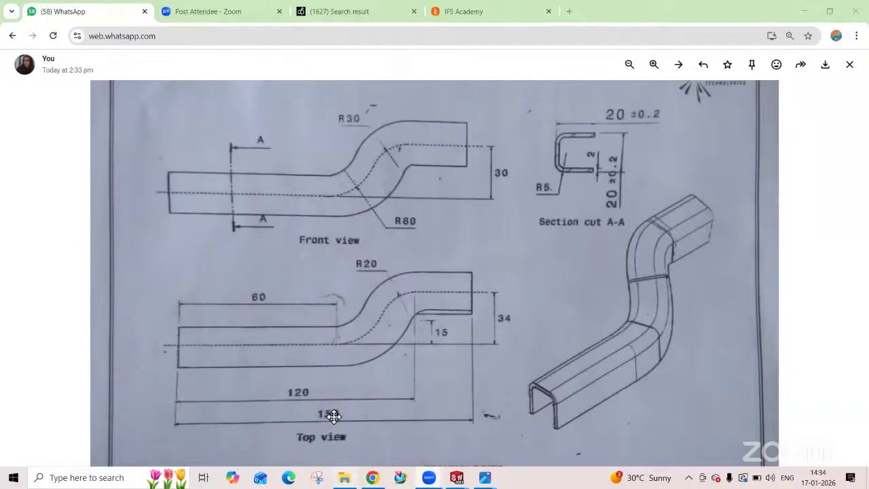
{"action": "left_click", "coordinate": [458, 479]}
{"action": "left_click", "coordinate": [804, 428]}
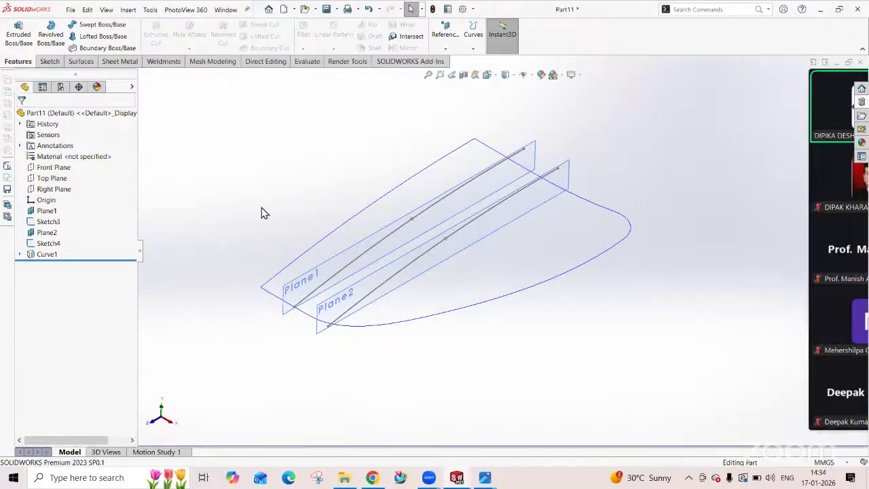
{"action": "middle_click_drag", "start_coordinate": [261, 213], "coordinate": [110, 277]}
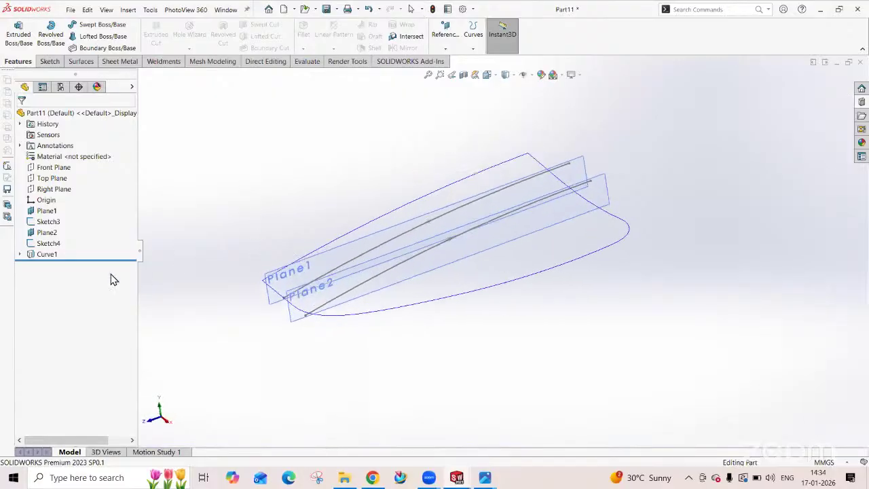
{"action": "left_click", "coordinate": [47, 255]}
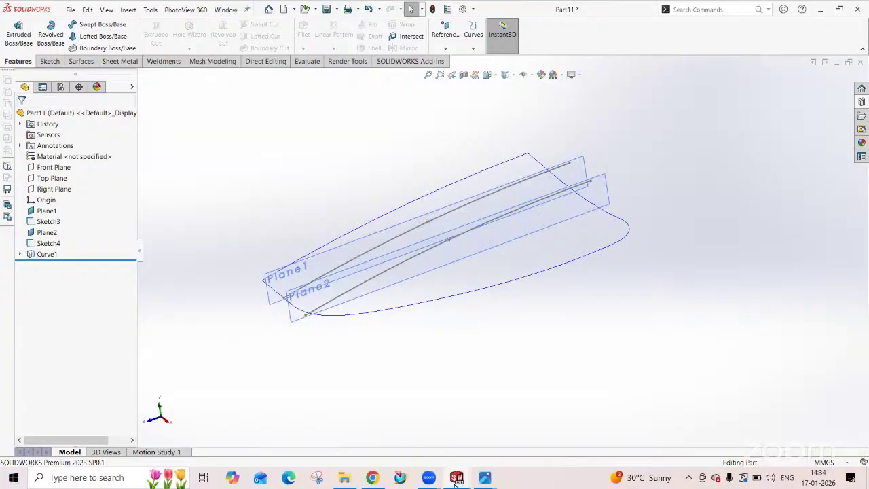
- Switch to WhatsApp Web in Chrome to review the front, top and section views of the bent-channel drawing, and return to SOLIDWORKS
{"action": "left_click", "coordinate": [485, 478]}
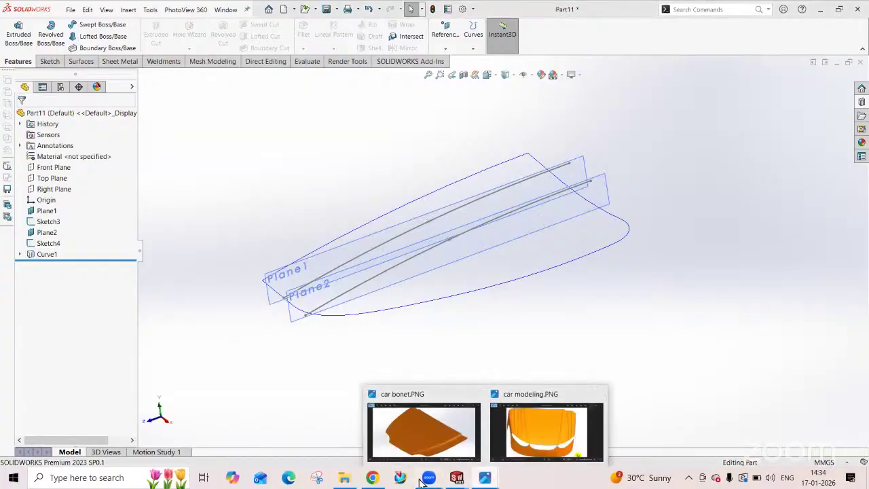
{"action": "left_click", "coordinate": [374, 479]}
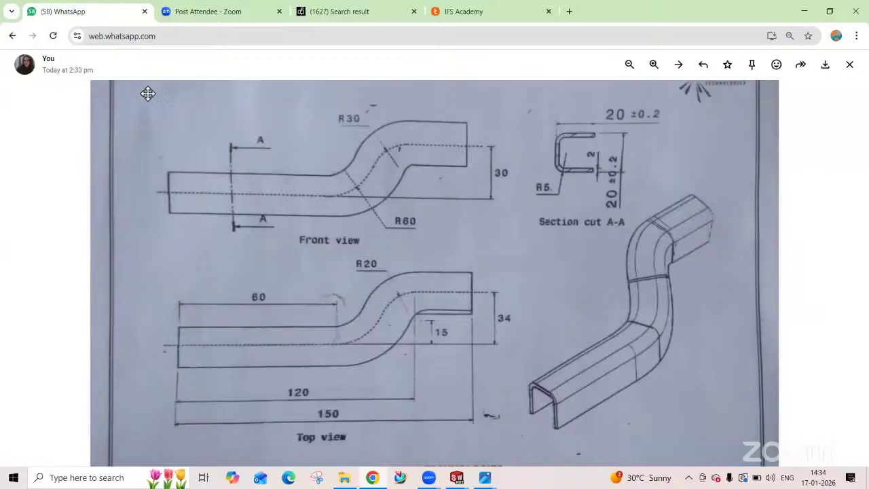
{"action": "left_click", "coordinate": [803, 11]}
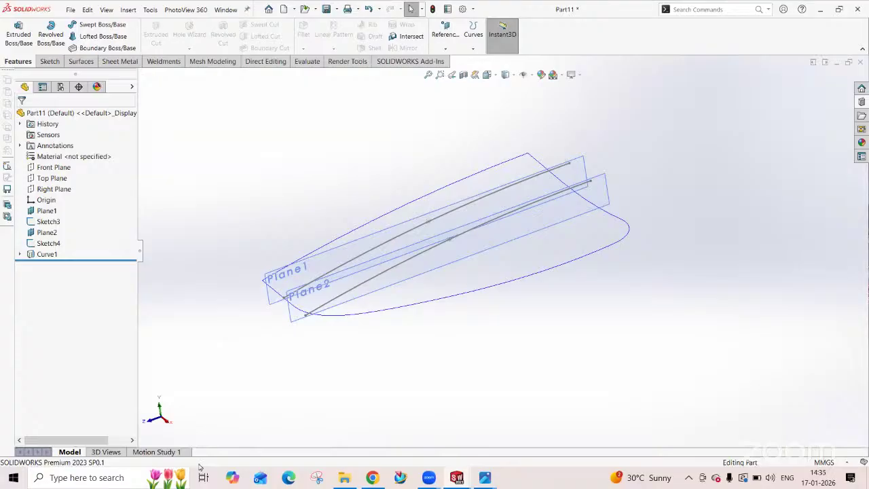
- Create a filled surface bounded by the projected curve Curve1, with Sketch3 and Sketch4 as constraint curves and Contact edge setting
{"action": "left_click", "coordinate": [81, 61]}
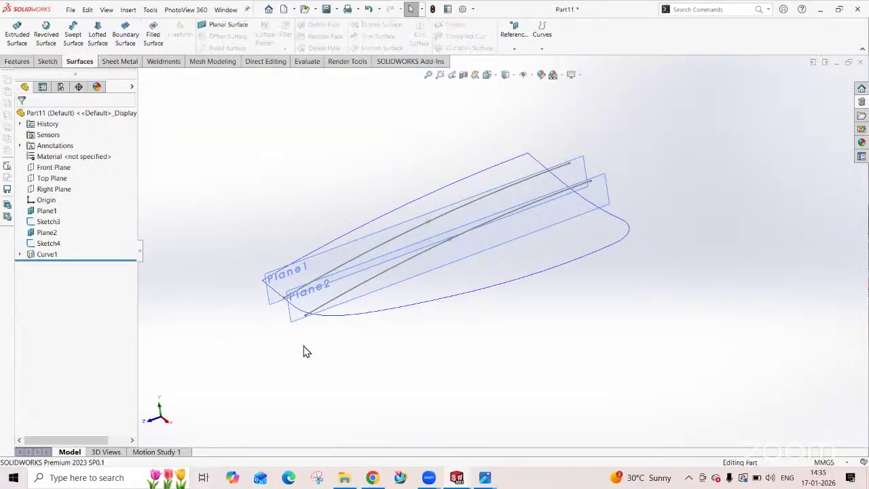
{"action": "middle_click_drag", "start_coordinate": [327, 363], "coordinate": [326, 406]}
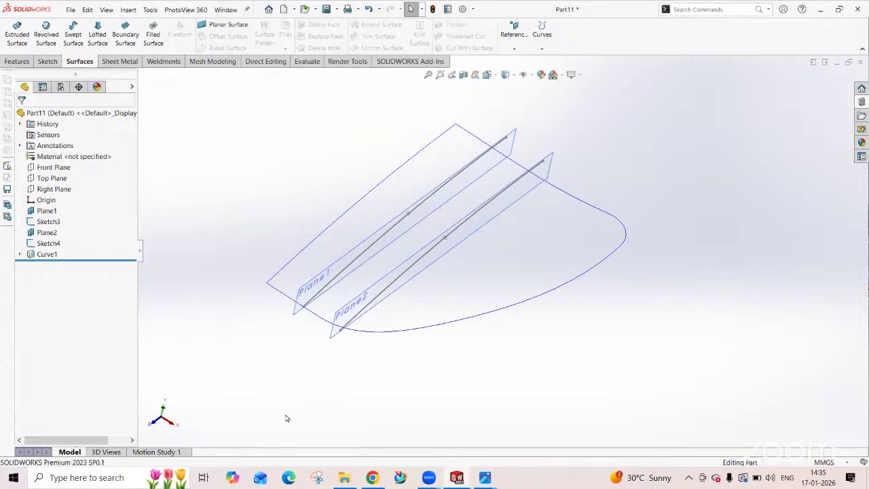
{"action": "left_click", "coordinate": [152, 34]}
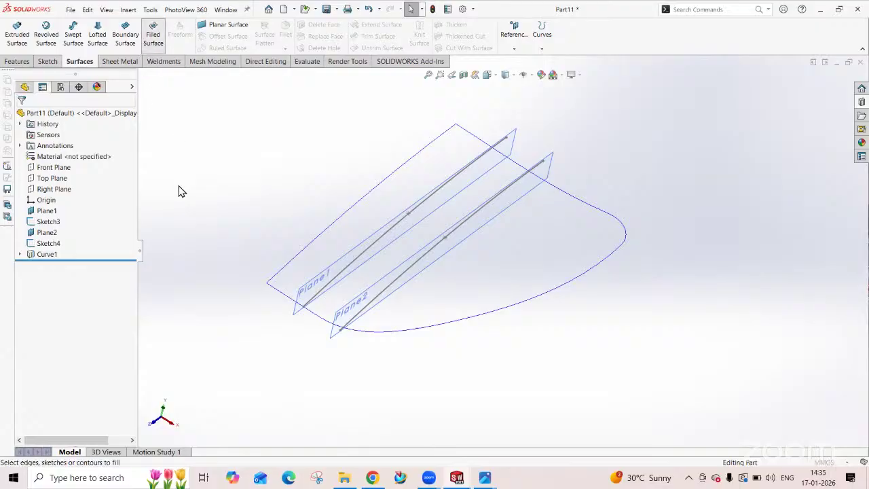
{"action": "left_click", "coordinate": [492, 315]}
{"action": "middle_click_drag", "start_coordinate": [418, 436], "coordinate": [404, 415]}
{"action": "left_click", "coordinate": [100, 329]}
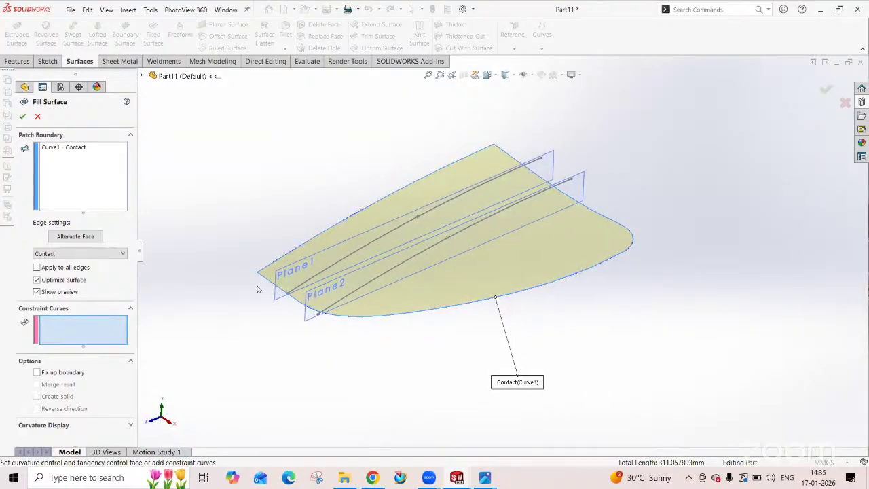
{"action": "left_click", "coordinate": [315, 273]}
{"action": "left_click", "coordinate": [346, 301]}
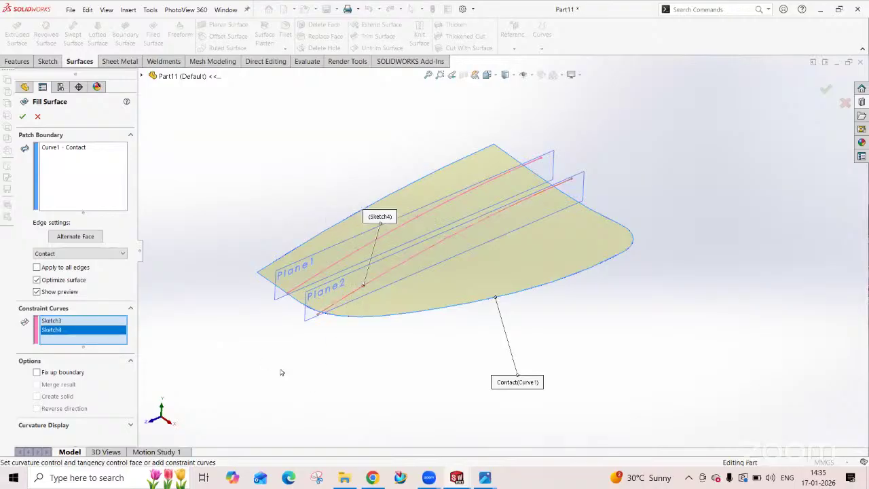
{"action": "left_click", "coordinate": [22, 116]}
- Inspect the filled surface from several angles and compare its shape with the reference image car bonet.PNG
{"action": "mouse_move", "coordinate": [301, 379]}
{"action": "middle_mouse_down"}
{"action": "mouse_move", "coordinate": [417, 378]}
{"action": "mouse_move", "coordinate": [387, 210]}
{"action": "mouse_move", "coordinate": [374, 297]}
{"action": "mouse_move", "coordinate": [430, 384]}
{"action": "mouse_move", "coordinate": [359, 333]}
{"action": "mouse_move", "coordinate": [419, 247]}
{"action": "middle_mouse_up"}
{"action": "scroll", "coordinate": [419, 247], "scroll_direction": "up", "scroll_amount": 5}
{"action": "scroll", "coordinate": [243, 315], "scroll_direction": "down", "scroll_amount": 5}
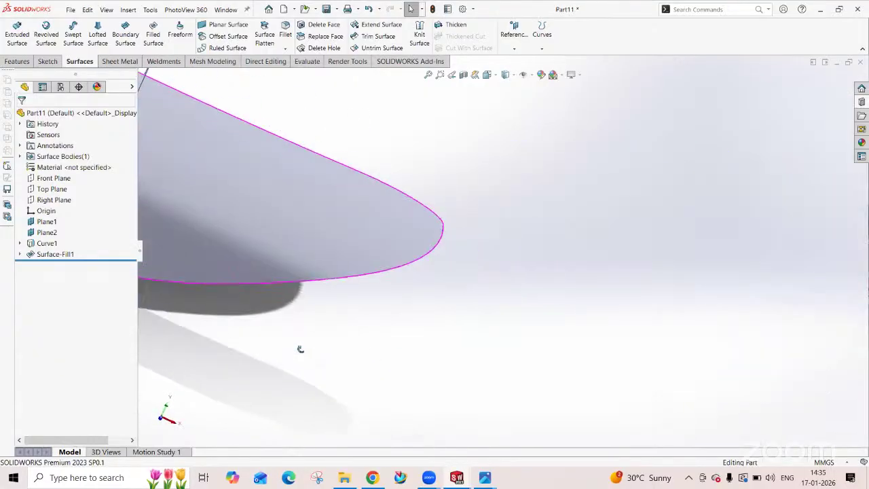
{"action": "middle_click_drag", "start_coordinate": [301, 349], "coordinate": [322, 354]}
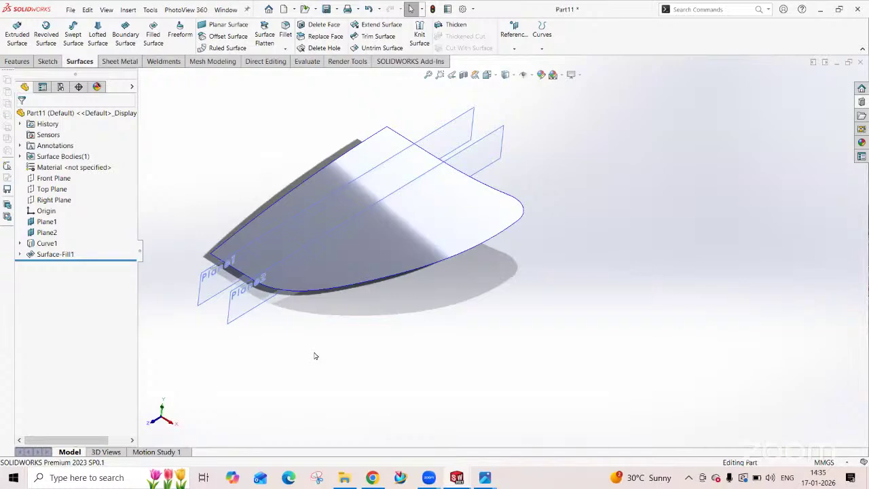
{"action": "left_click", "coordinate": [427, 424]}
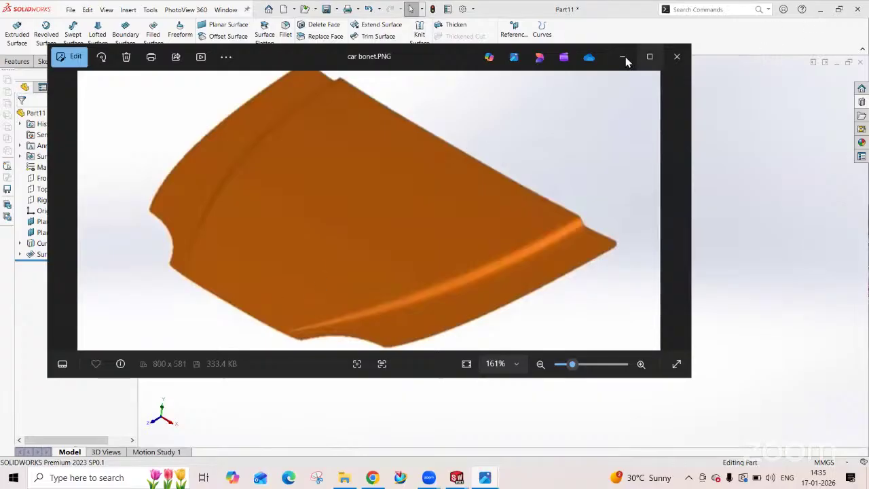
{"action": "left_click", "coordinate": [625, 61]}
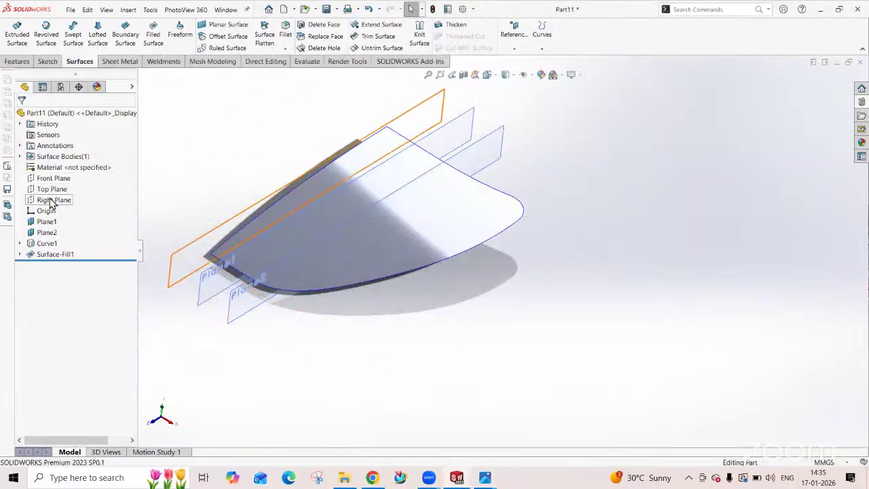
- Start a sketch on the Right Plane and draw a three-point spline from the origin, about 102 mm long and 8.5 mm high
{"action": "left_click", "coordinate": [51, 199]}
{"action": "left_click", "coordinate": [60, 182]}
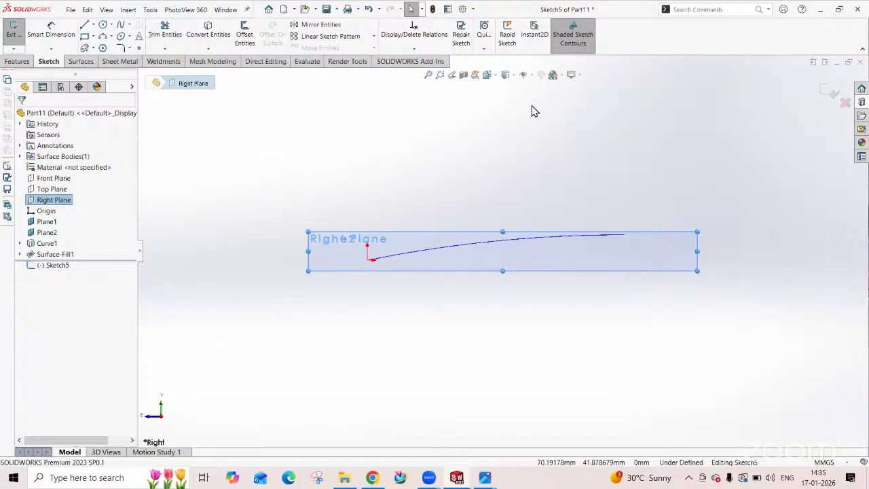
{"action": "left_click", "coordinate": [120, 25]}
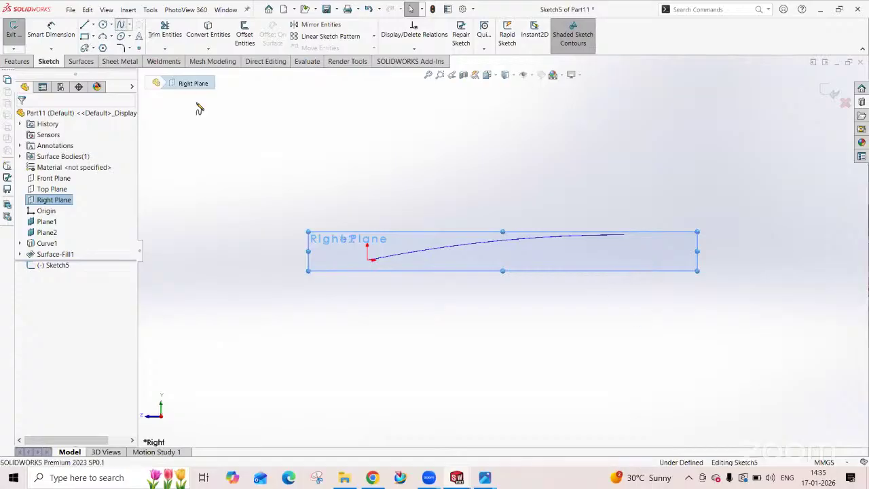
{"action": "left_click", "coordinate": [372, 259]}
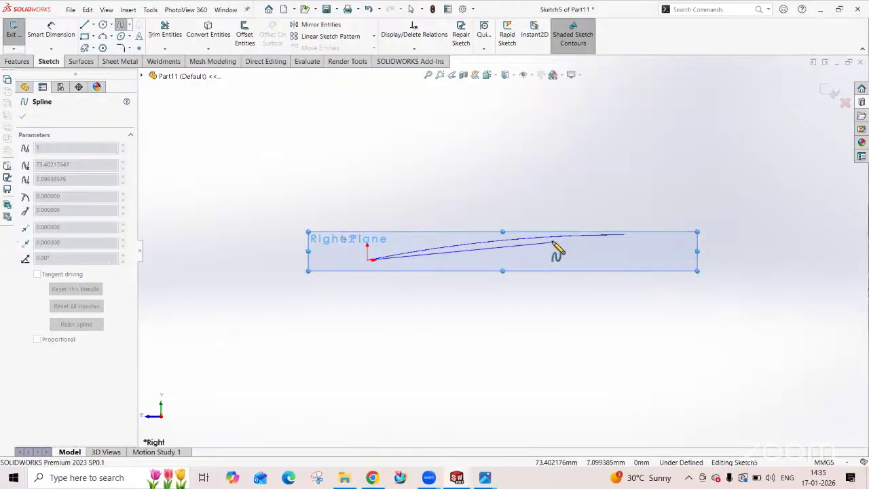
{"action": "left_click", "coordinate": [553, 242]}
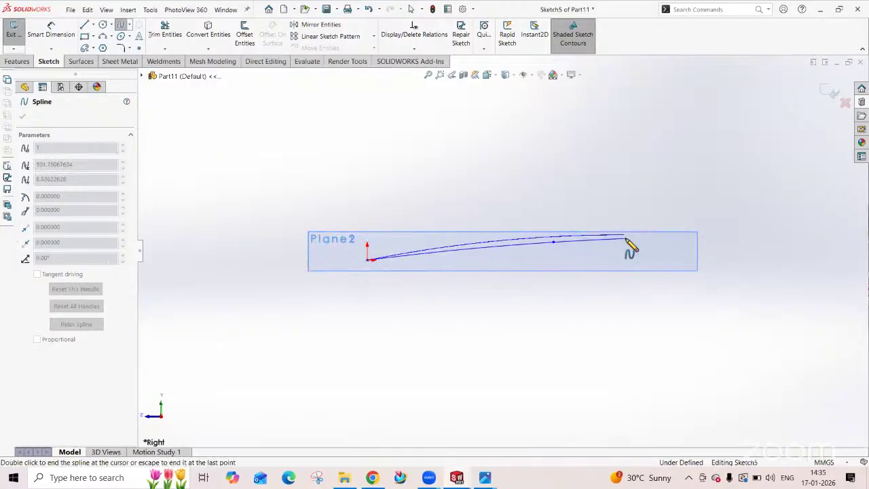
{"action": "double_click", "coordinate": [625, 239]}
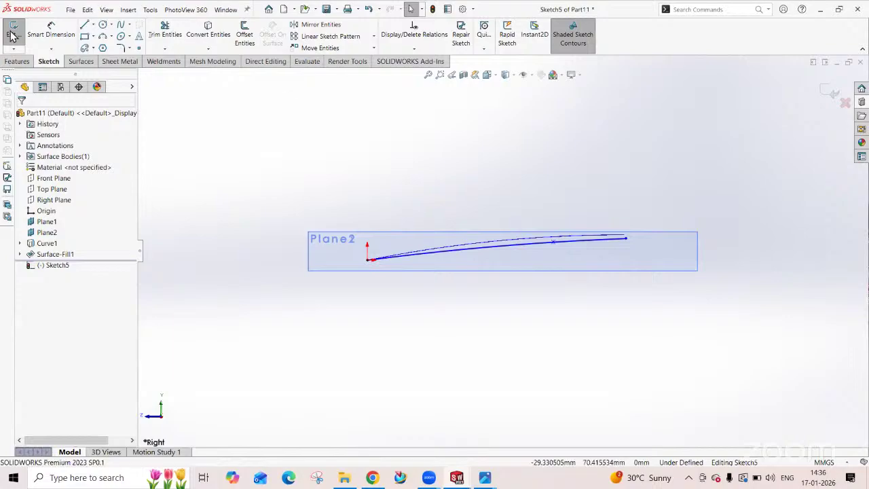
- Dimension the horizontal distance between the spline's start and end points as 105 mm
{"action": "left_click", "coordinate": [50, 30]}
{"action": "left_click", "coordinate": [368, 260]}
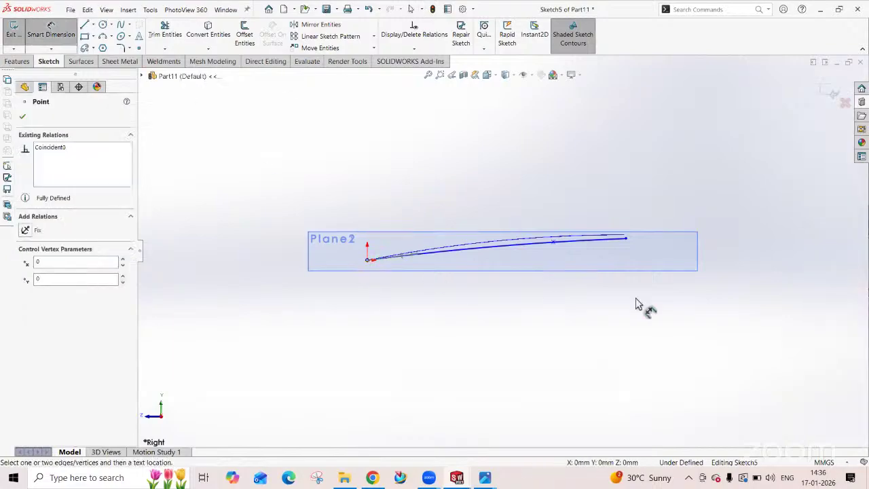
{"action": "left_click", "coordinate": [626, 238]}
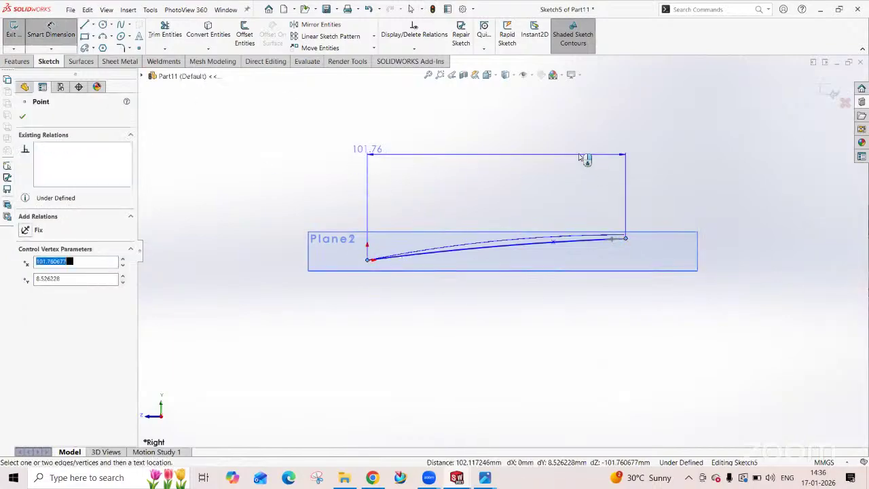
{"action": "left_click", "coordinate": [577, 154]}
{"action": "type", "text": "105"}
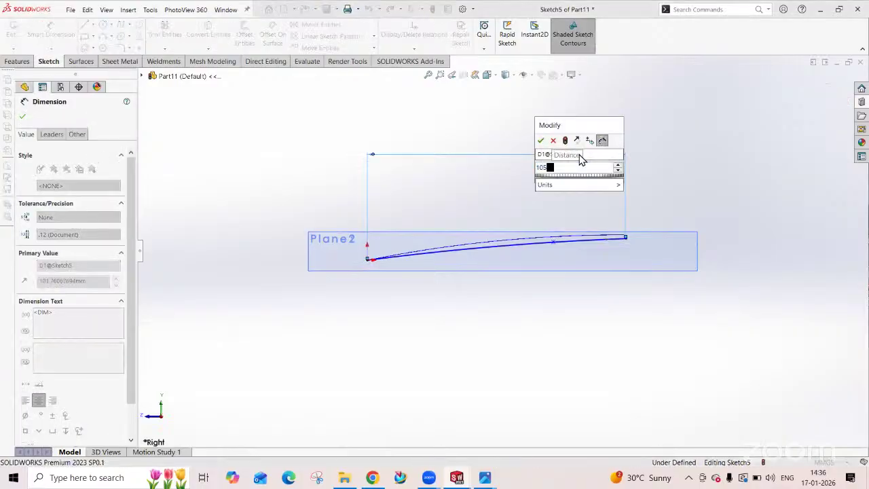
{"action": "key", "text": "Return"}
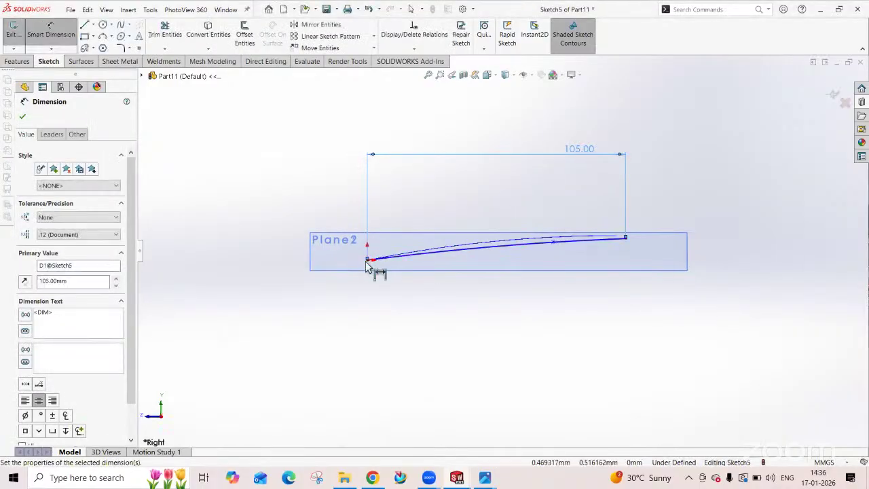
- Dimension the horizontal distance from the origin to the spline's middle point as 55 mm
{"action": "left_click", "coordinate": [368, 260]}
{"action": "left_click", "coordinate": [553, 242]}
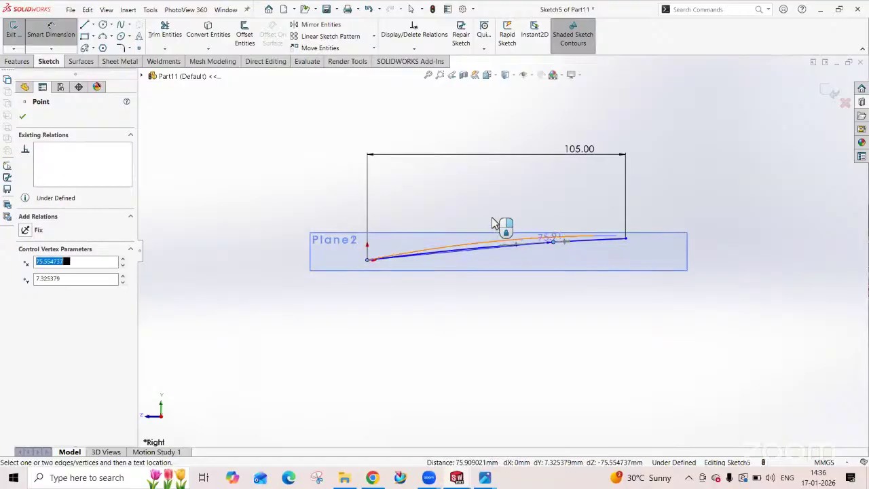
{"action": "left_click", "coordinate": [481, 213]}
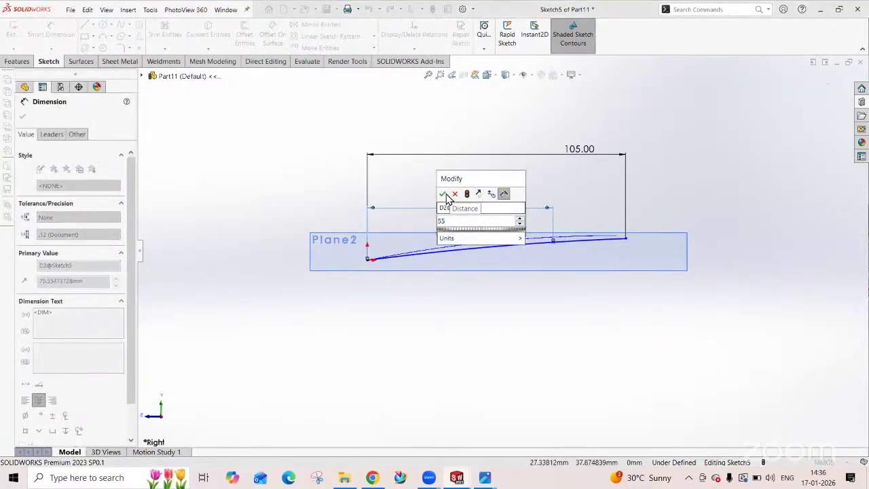
{"action": "key", "text": "Return"}
{"action": "left_click", "coordinate": [440, 360]}
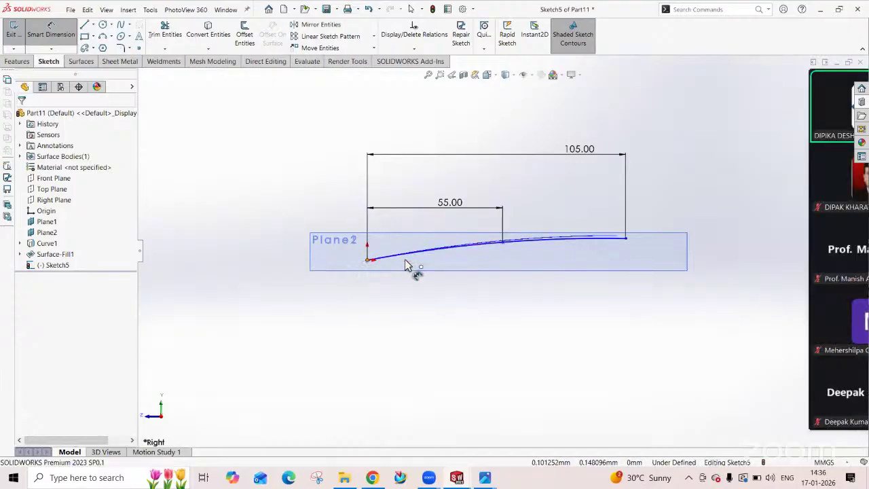
- Dimension the vertical height of the spline's middle point above the origin as 5 mm
{"action": "left_click", "coordinate": [502, 241]}
{"action": "left_click", "coordinate": [368, 260]}
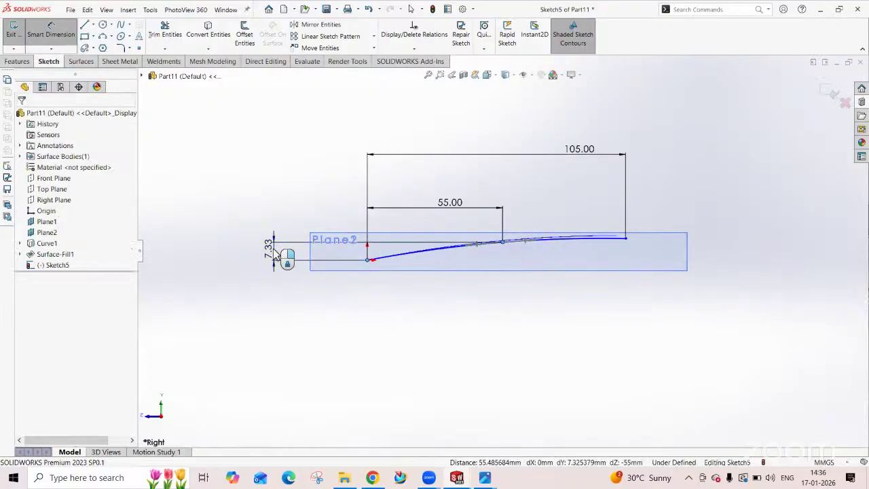
{"action": "left_click", "coordinate": [275, 253]}
{"action": "type", "text": "5"}
{"action": "key", "text": "Return"}
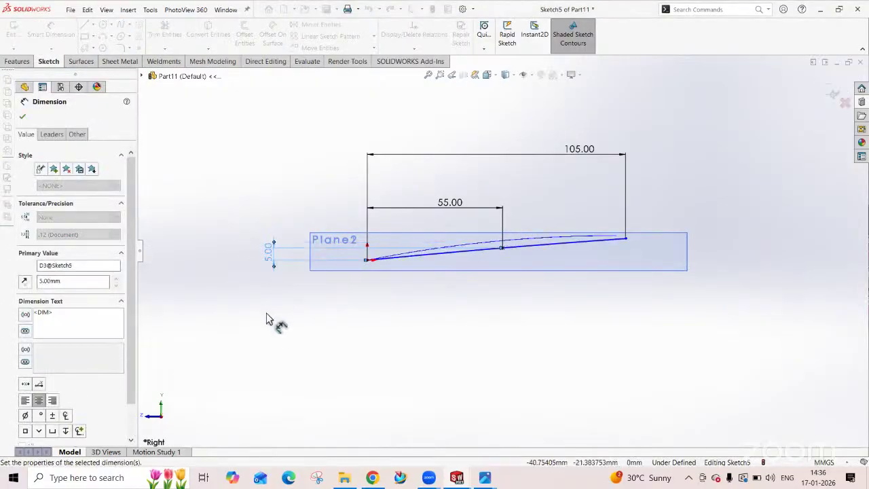
{"action": "left_click", "coordinate": [266, 319]}
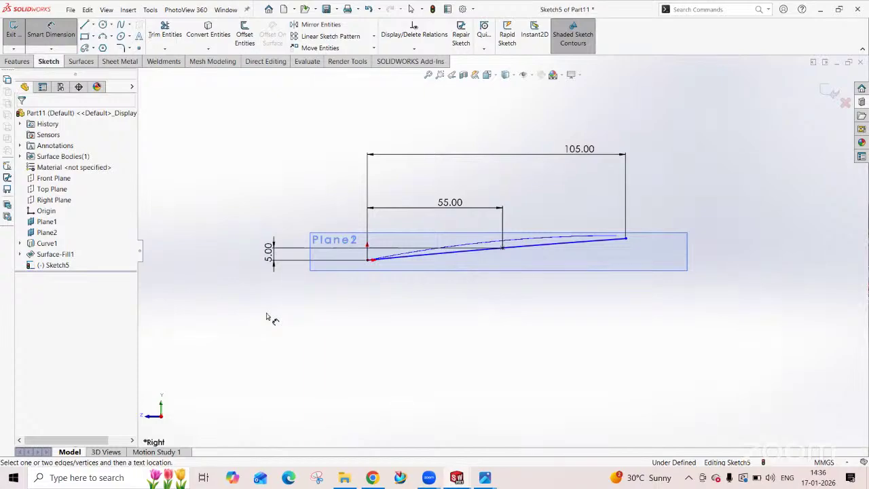
- Dimension the vertical distance between the origin and the curve's far endpoint as 7 mm and finish the sketch
{"action": "left_click", "coordinate": [369, 261]}
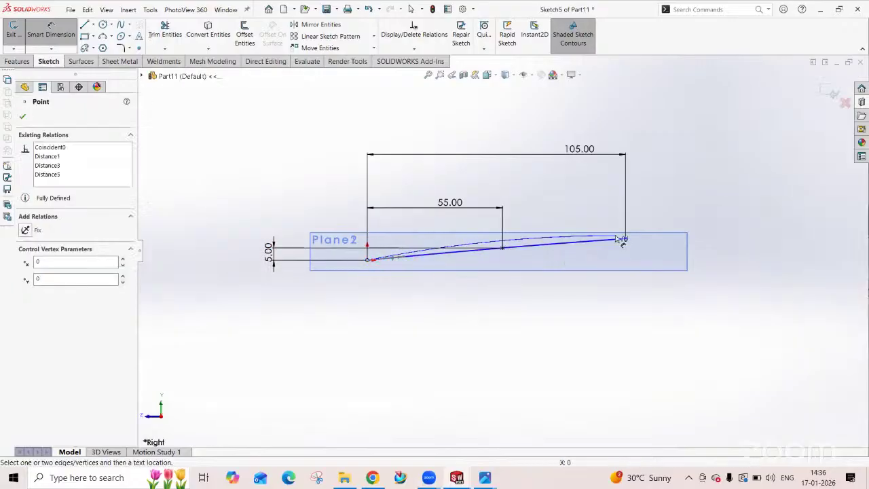
{"action": "left_click", "coordinate": [625, 238]}
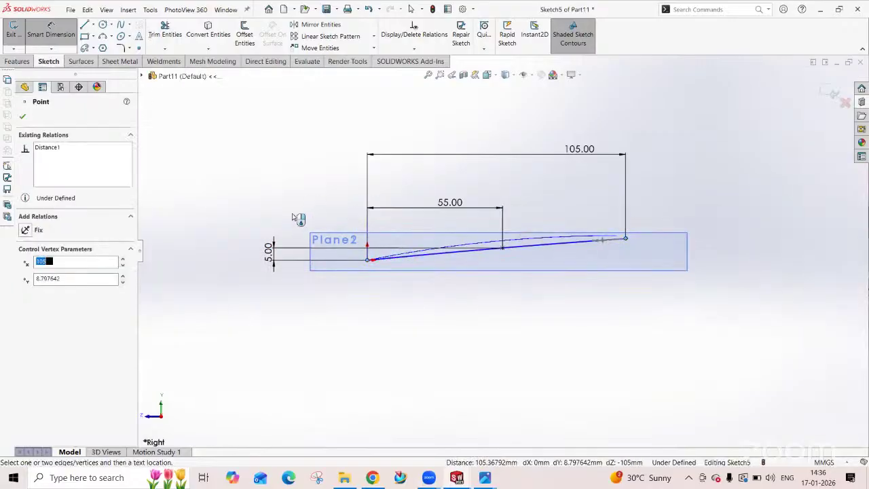
{"action": "left_click", "coordinate": [221, 252]}
{"action": "type", "text": "7"}
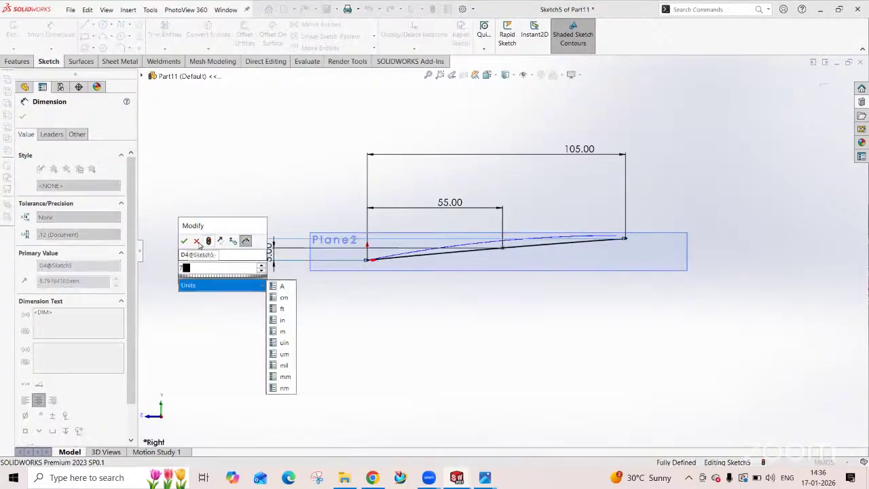
{"action": "key", "text": "Return"}
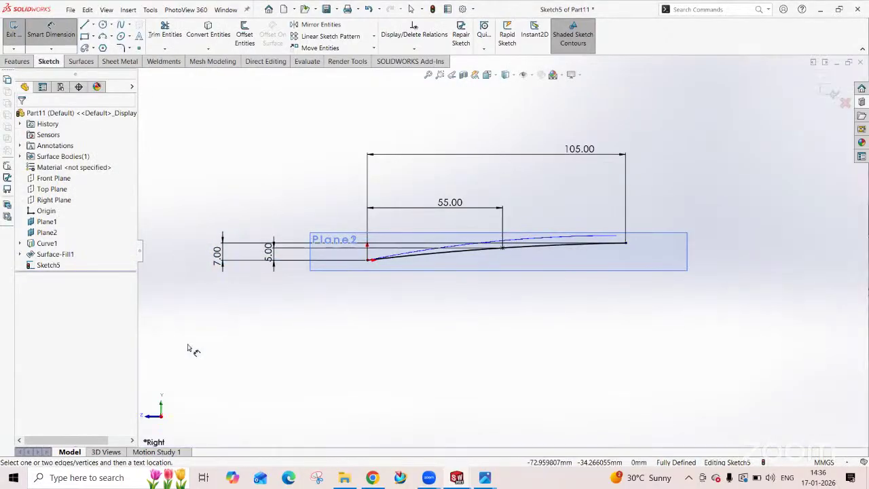
{"action": "left_click", "coordinate": [15, 29]}
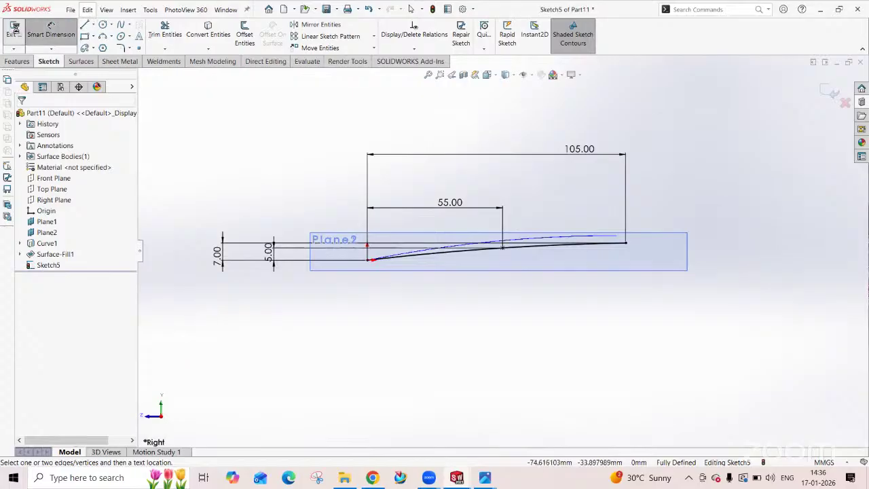
- Show Sketch2, the outline sketch contained in Curve1, in the model
{"action": "middle_click_drag", "start_coordinate": [287, 225], "coordinate": [260, 255]}
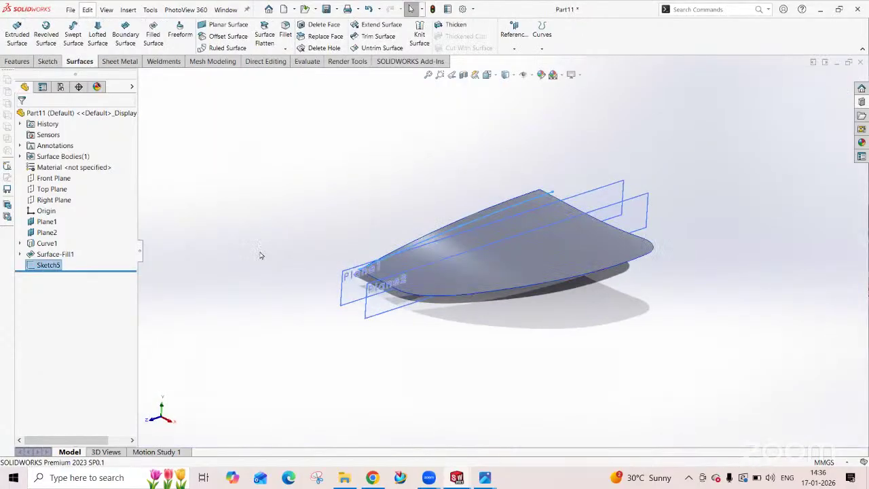
{"action": "scroll", "coordinate": [383, 254], "scroll_direction": "down", "scroll_amount": 3}
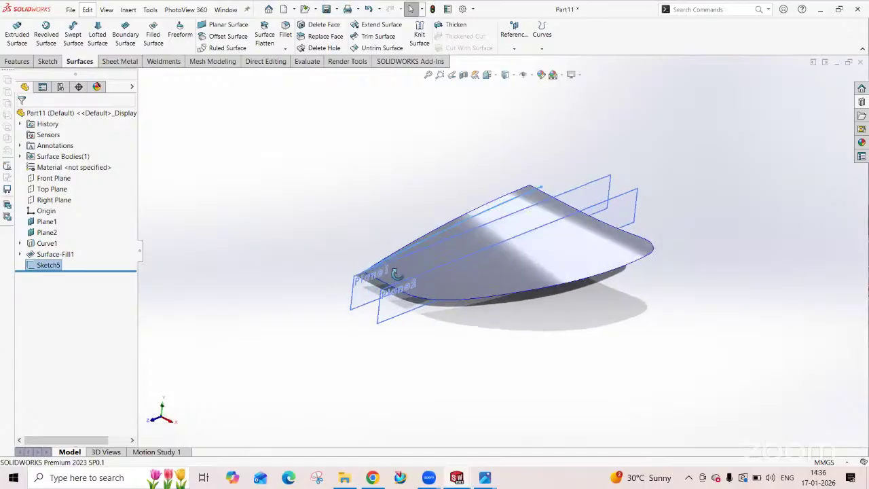
{"action": "scroll", "coordinate": [301, 305], "scroll_direction": "down", "scroll_amount": 2}
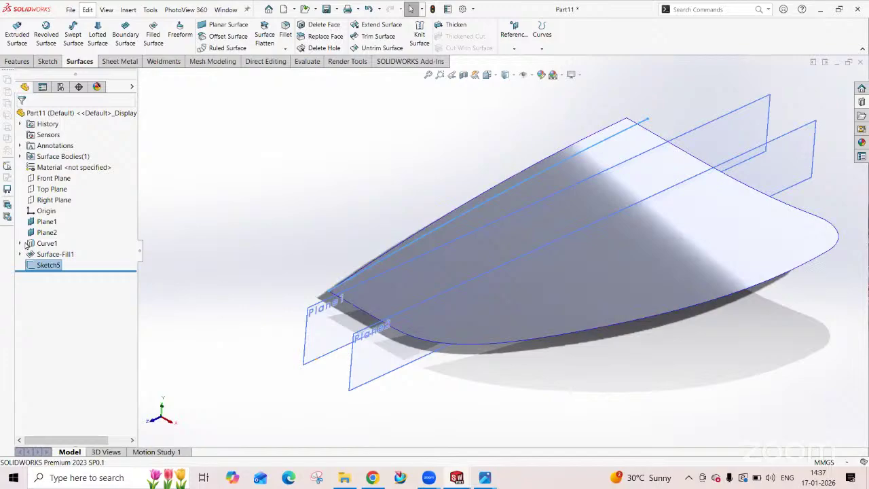
{"action": "left_click", "coordinate": [20, 243]}
{"action": "left_click", "coordinate": [65, 254]}
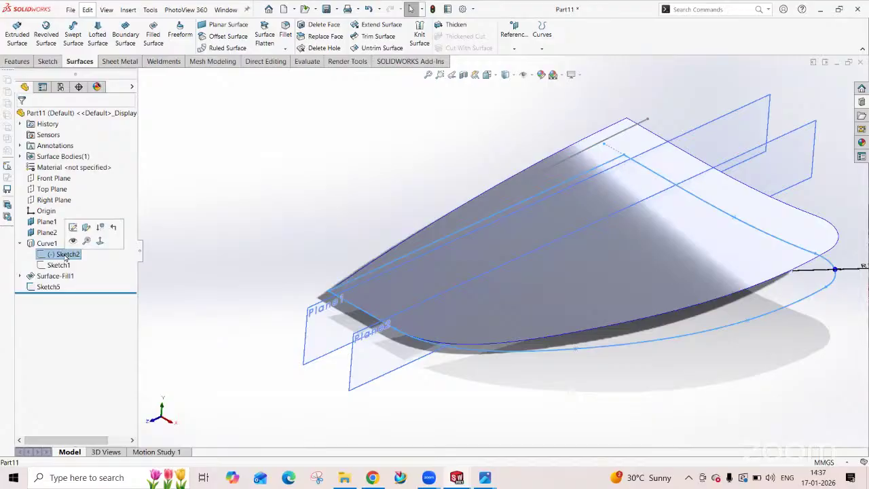
{"action": "scroll", "coordinate": [464, 280], "scroll_direction": "down", "scroll_amount": 3}
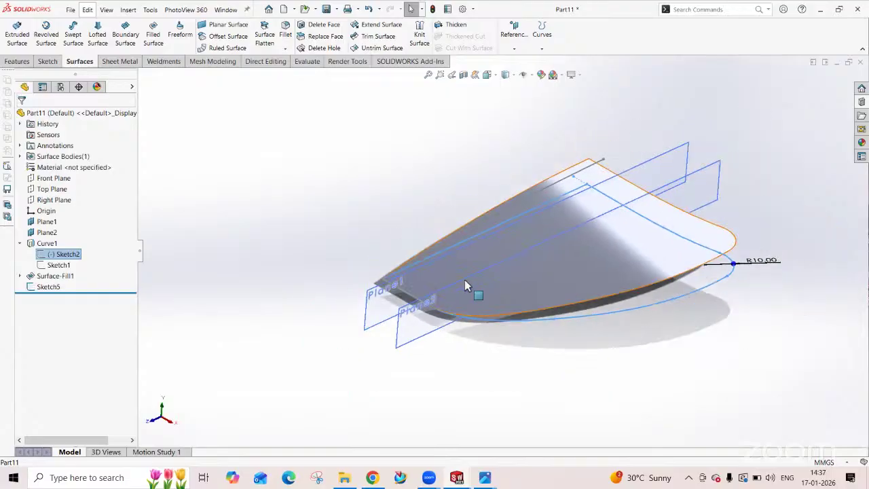
{"action": "middle_click_drag", "start_coordinate": [465, 279], "coordinate": [233, 294]}
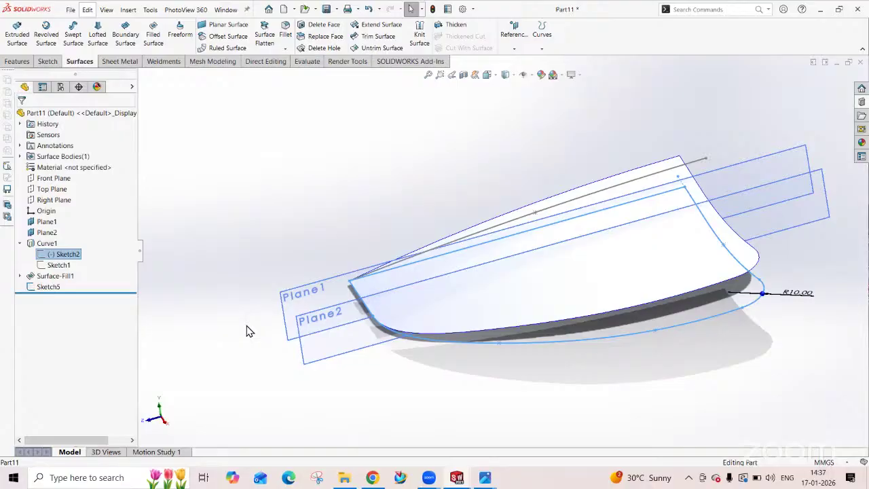
{"action": "left_click", "coordinate": [264, 333]}
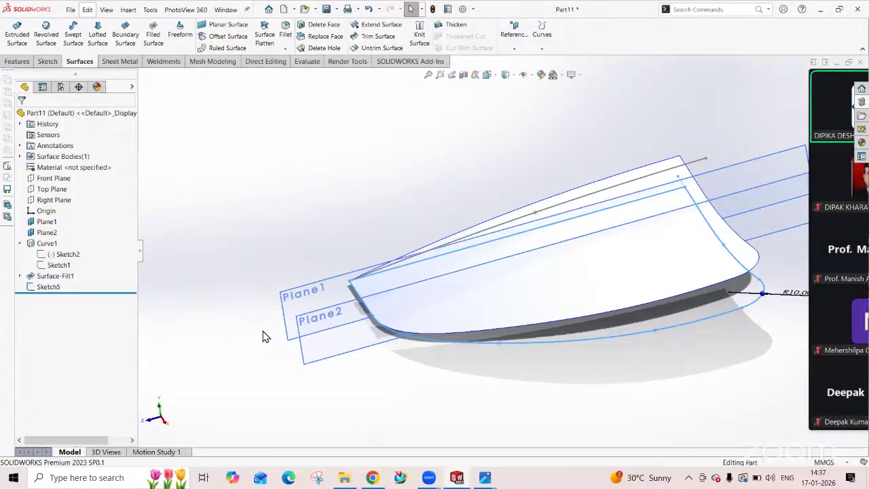
{"action": "right_click", "coordinate": [67, 254]}
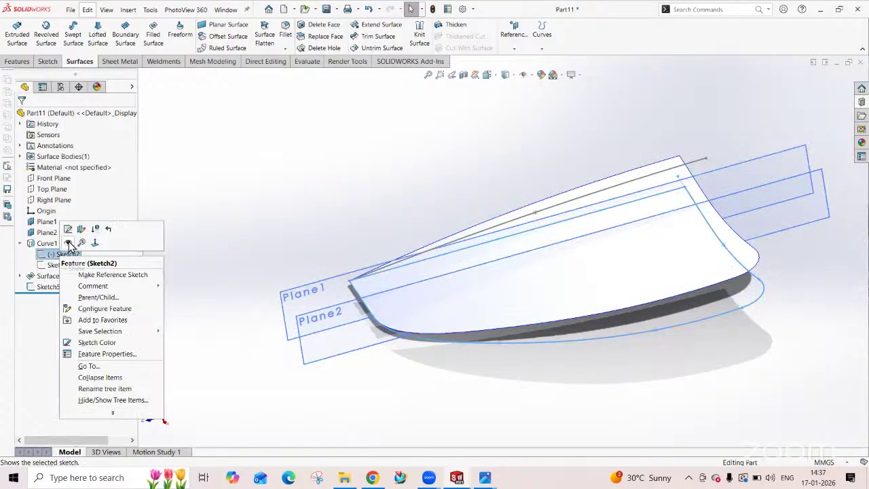
{"action": "left_click", "coordinate": [68, 243]}
- Create a sketch on Plane1 containing the converted arched curve of Sketch5, and finish the sketch
{"action": "right_click", "coordinate": [279, 291]}
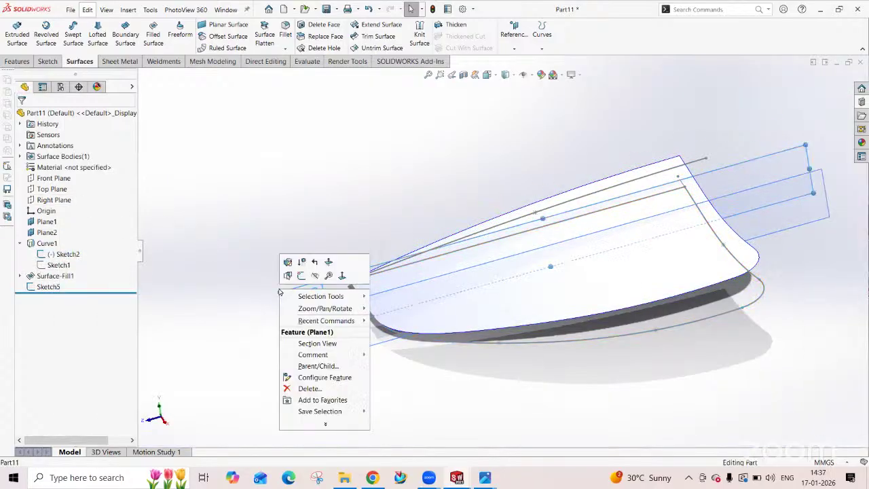
{"action": "left_click", "coordinate": [302, 275]}
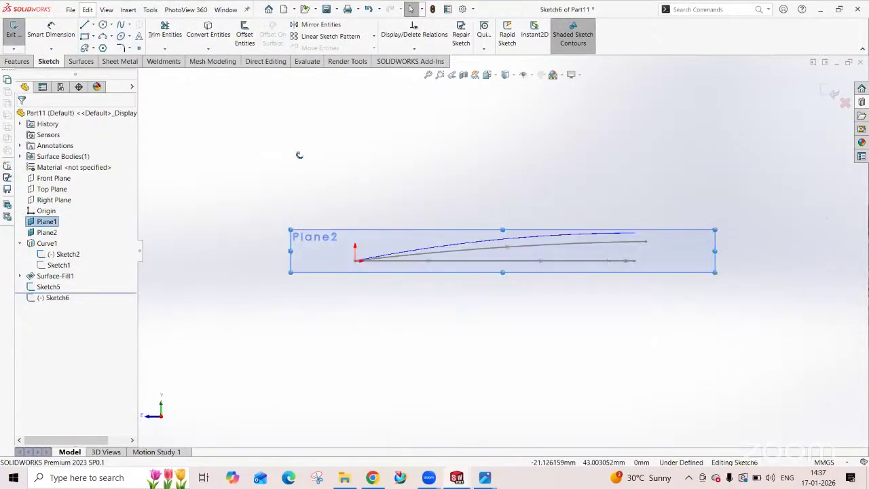
{"action": "left_click", "coordinate": [210, 31]}
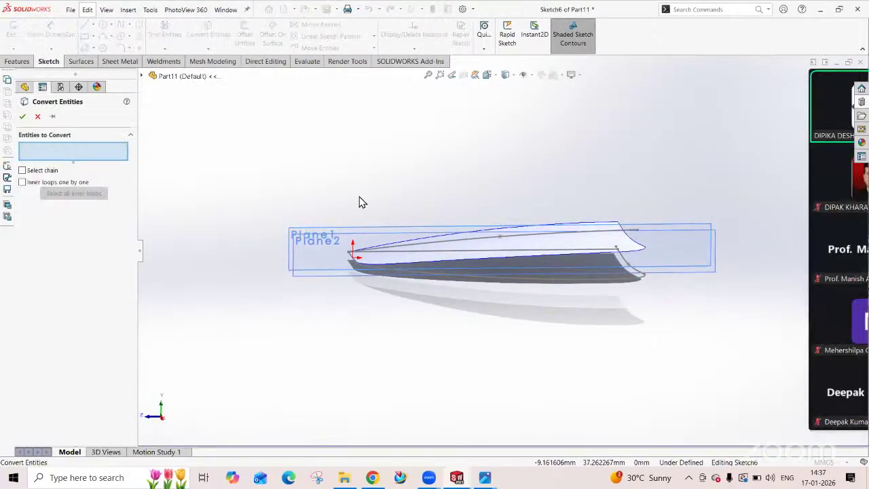
{"action": "middle_click_drag", "start_coordinate": [359, 201], "coordinate": [357, 208]}
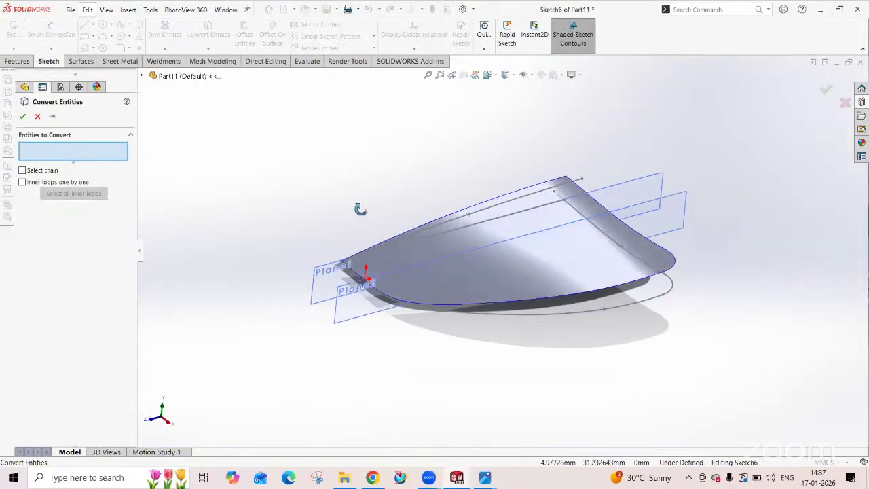
{"action": "left_click", "coordinate": [409, 238]}
{"action": "left_click", "coordinate": [22, 116]}
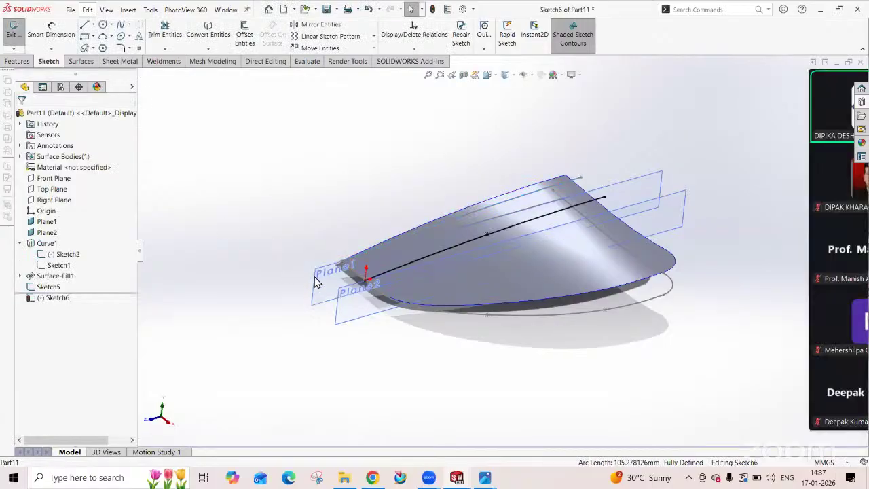
{"action": "middle_click_drag", "start_coordinate": [314, 282], "coordinate": [283, 224]}
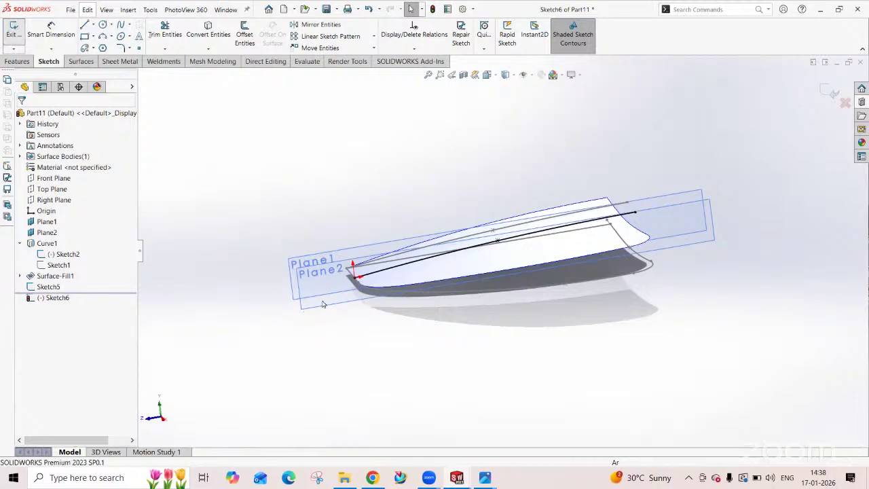
{"action": "key", "text": "ctrl+b"}
- Start a sketch on Plane2, convert the existing arched profile curve into it, and finish the sketch
{"action": "right_click", "coordinate": [354, 293]}
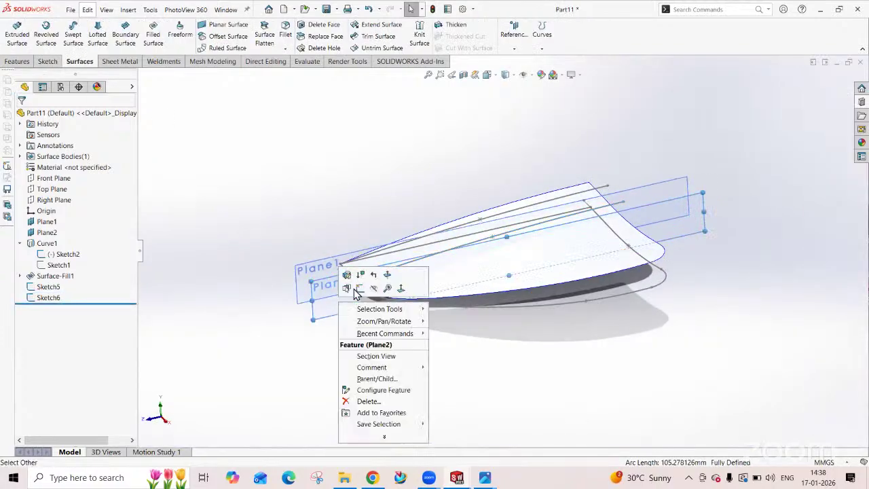
{"action": "left_click", "coordinate": [360, 288]}
{"action": "left_click", "coordinate": [205, 34]}
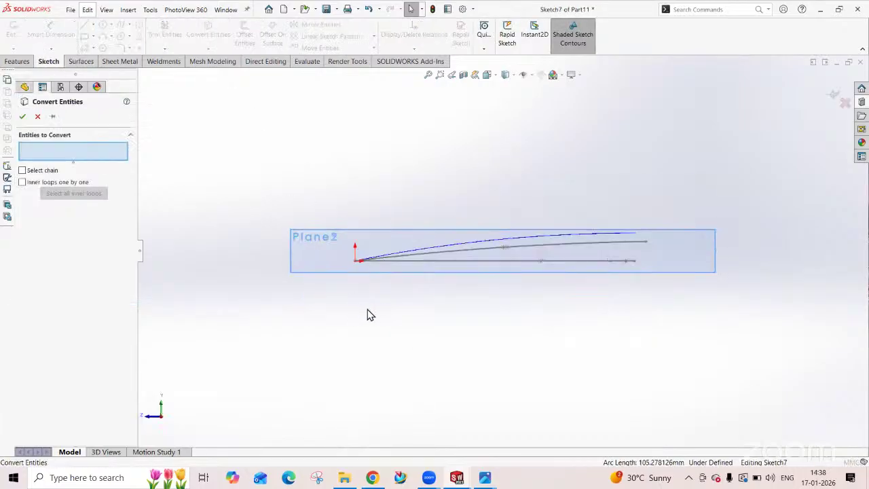
{"action": "middle_click_drag", "start_coordinate": [367, 314], "coordinate": [401, 243]}
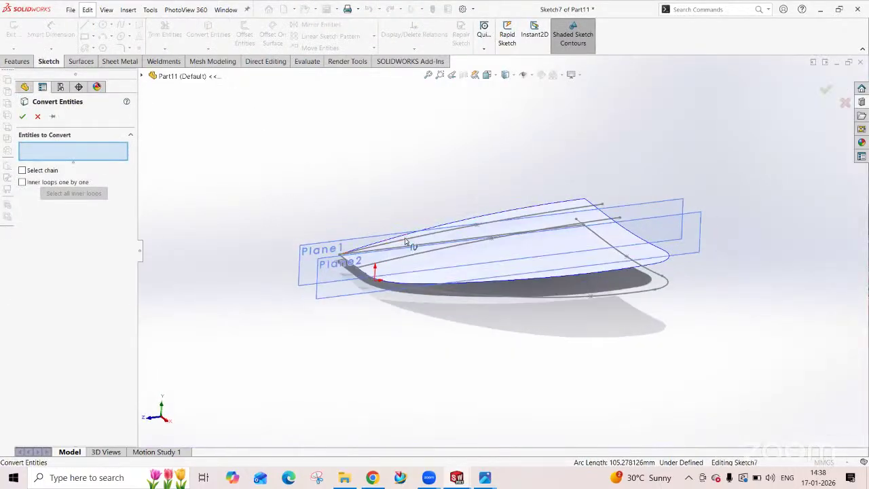
{"action": "left_click", "coordinate": [378, 250]}
{"action": "left_click", "coordinate": [22, 116]}
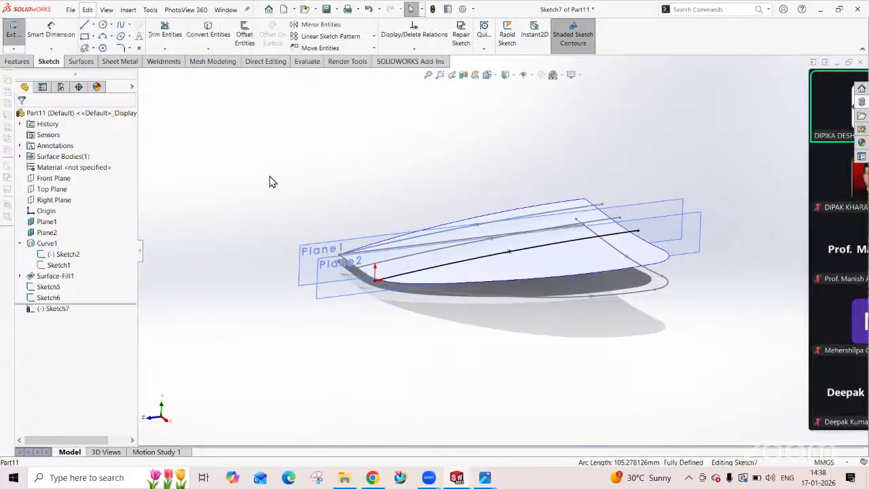
{"action": "middle_click_drag", "start_coordinate": [271, 182], "coordinate": [267, 219]}
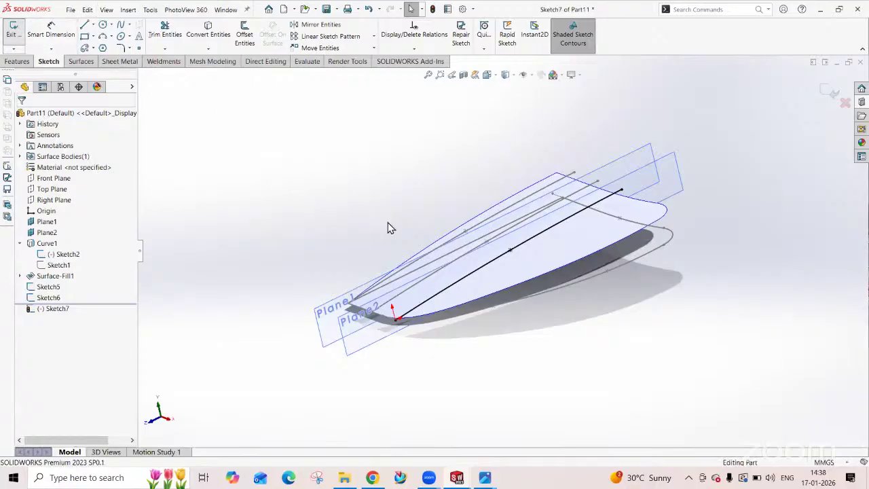
{"action": "key", "text": "ctrl+b"}
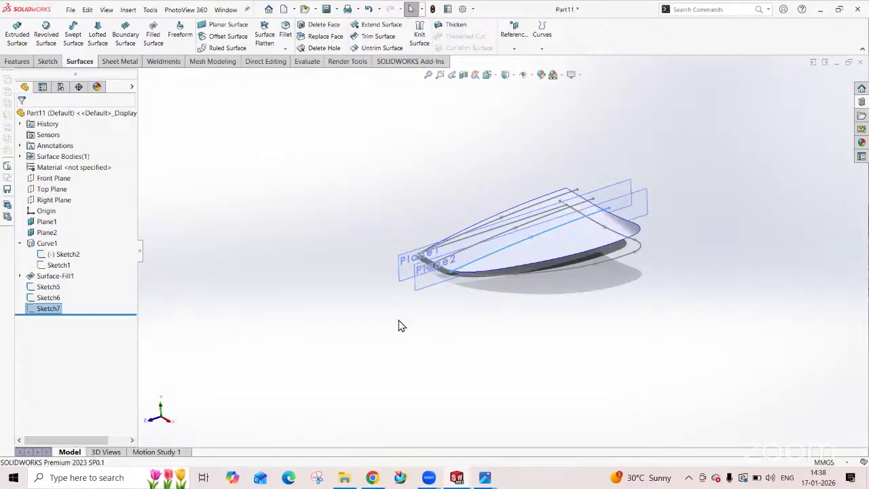
- Create a sketch-on-sketch projected curve from the outline in Sketch2 and the arched profile in Sketch7
{"action": "left_click", "coordinate": [541, 49]}
{"action": "left_click", "coordinate": [547, 73]}
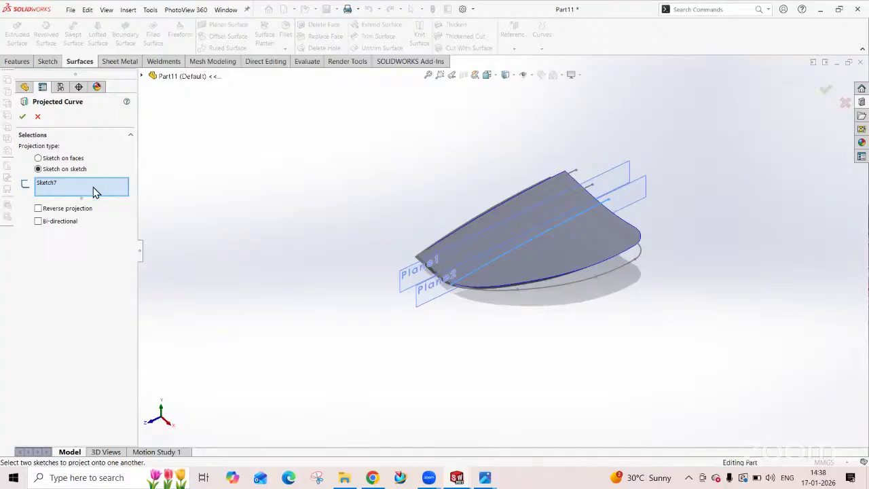
{"action": "left_click", "coordinate": [142, 75]}
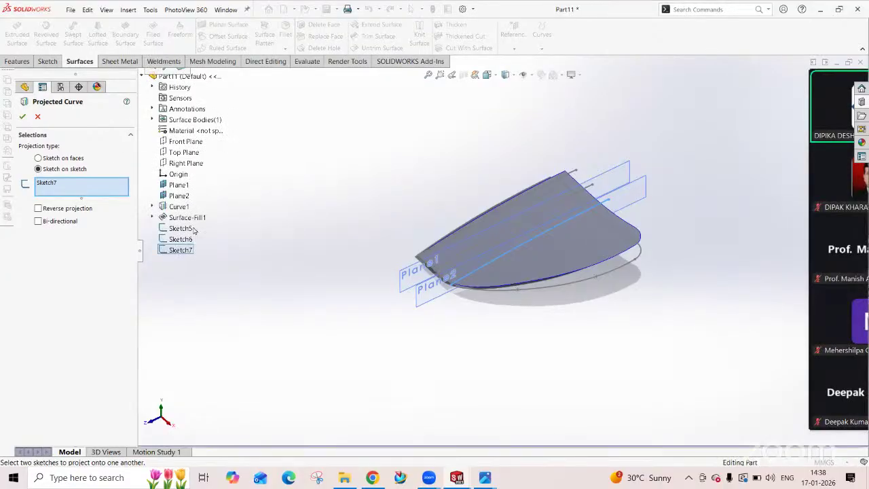
{"action": "left_click", "coordinate": [153, 206]}
{"action": "left_click", "coordinate": [193, 218]}
{"action": "middle_click_drag", "start_coordinate": [299, 258], "coordinate": [279, 256]}
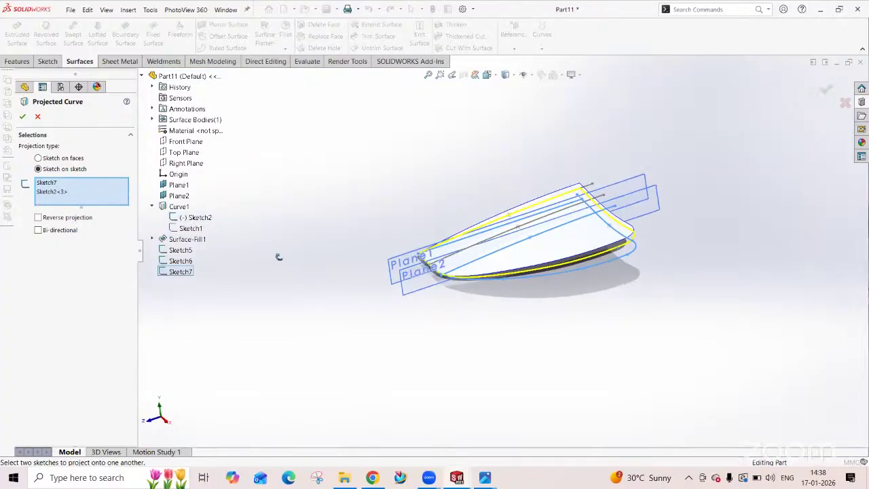
{"action": "left_click", "coordinate": [178, 272]}
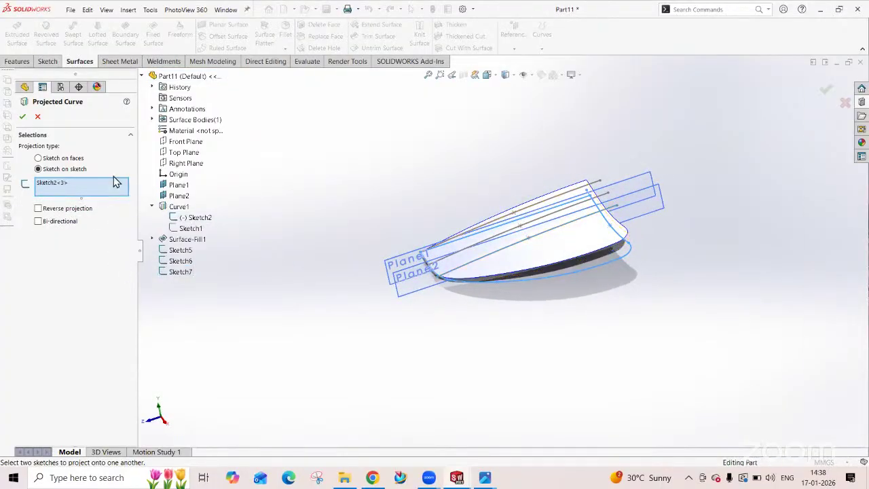
{"action": "left_click", "coordinate": [175, 273]}
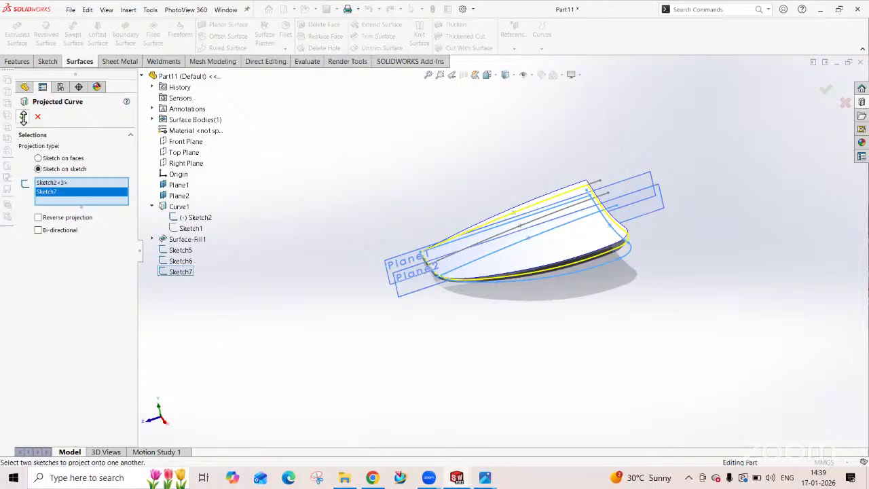
{"action": "middle_click_drag", "start_coordinate": [398, 259], "coordinate": [387, 223]}
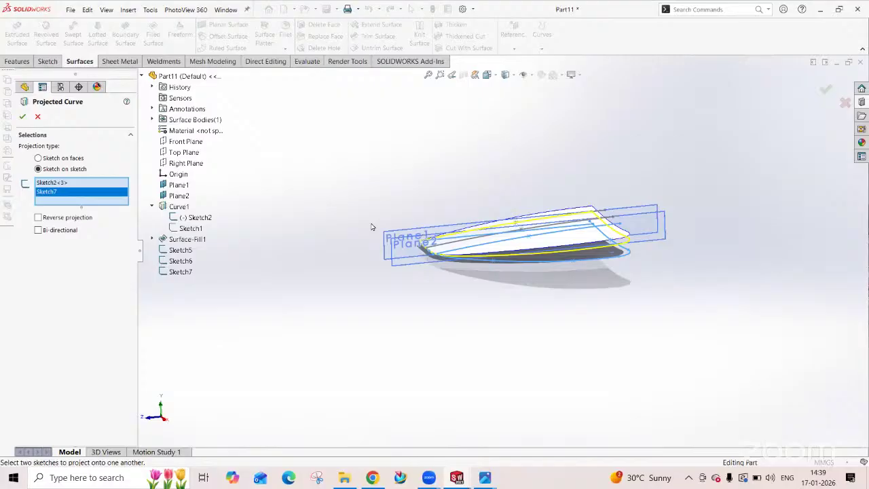
{"action": "left_click", "coordinate": [72, 188]}
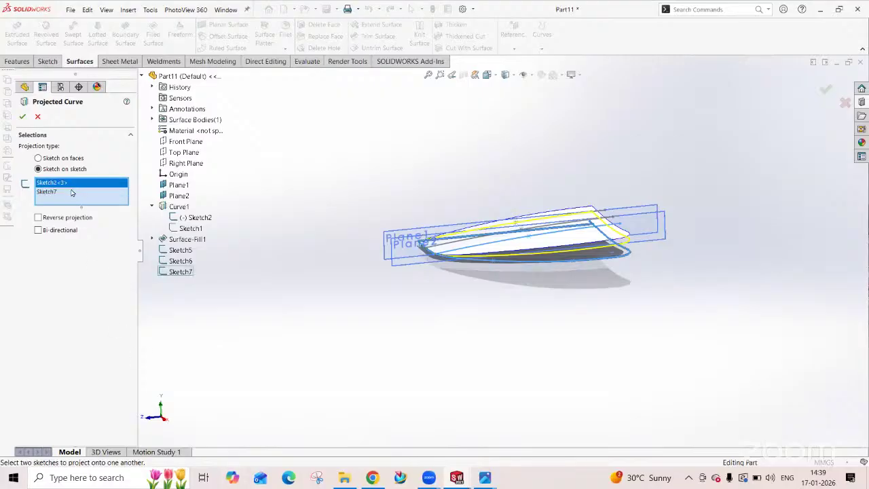
{"action": "left_click", "coordinate": [72, 193]}
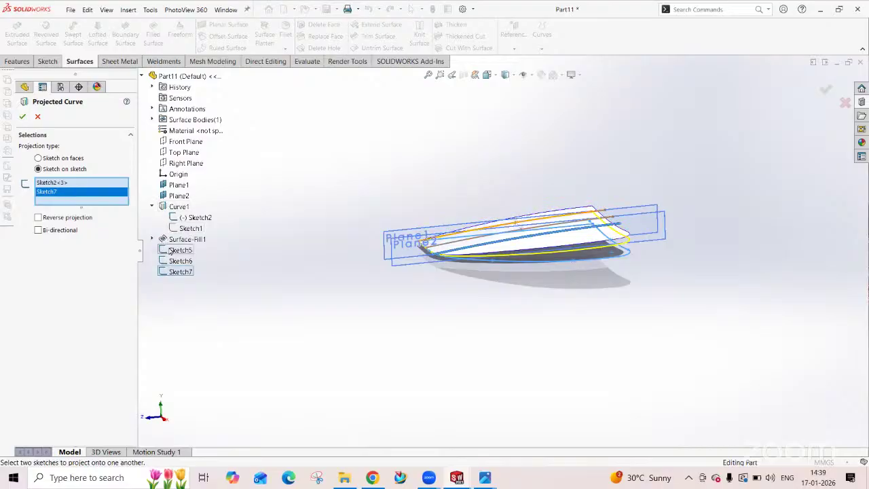
{"action": "left_click", "coordinate": [23, 117]}
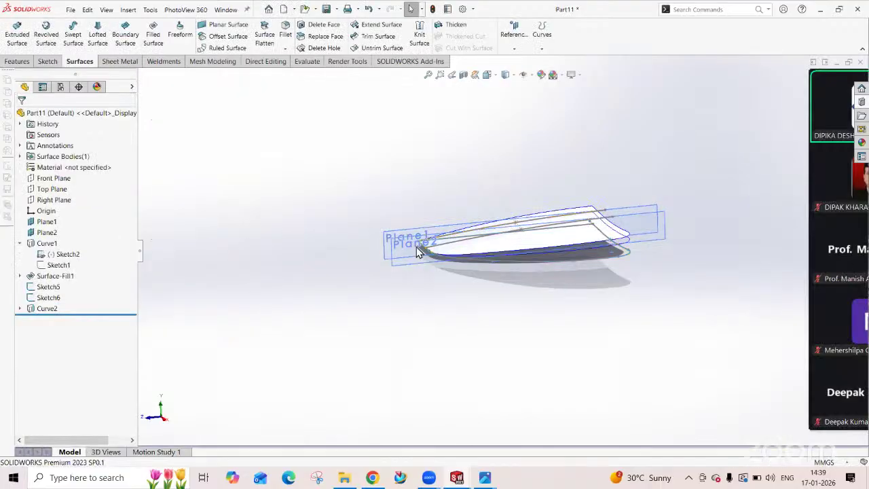
{"action": "middle_click_drag", "start_coordinate": [388, 208], "coordinate": [397, 310]}
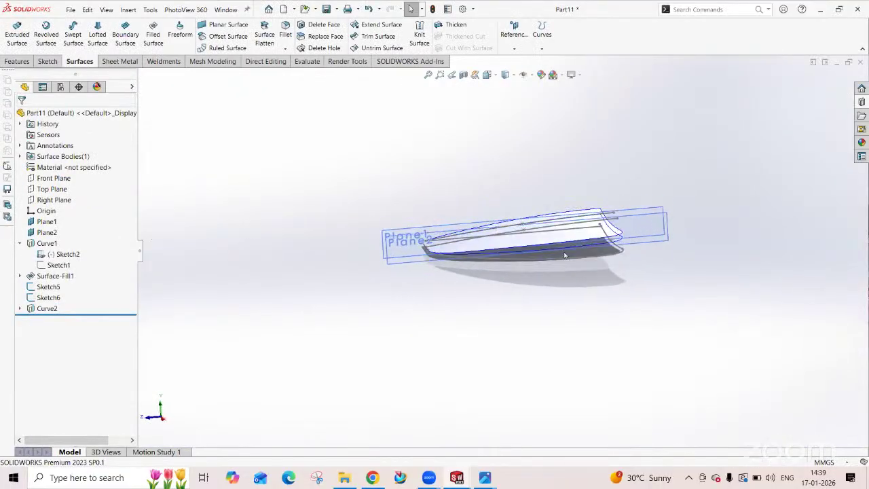
- Remove the projected curve Curve2 that combines Sketch7 with the outline in Sketch2
{"action": "scroll", "coordinate": [508, 308], "scroll_direction": "down", "scroll_amount": 3}
{"action": "left_click", "coordinate": [51, 309]}
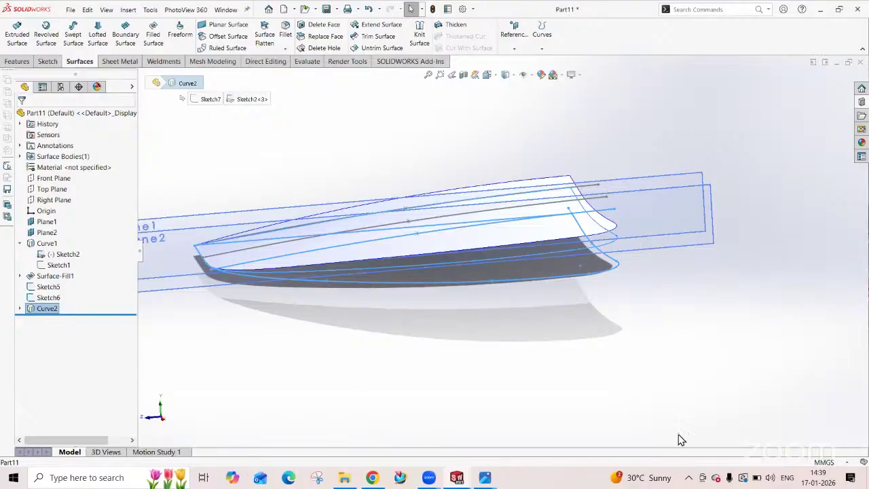
{"action": "middle_click_drag", "start_coordinate": [593, 314], "coordinate": [604, 368]}
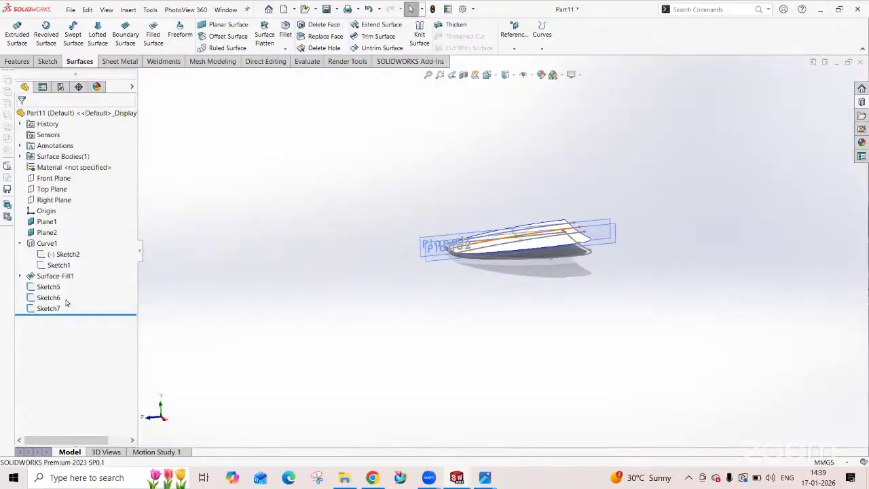
- Create a sketch-on-sketch projected curve from the arched profile in Sketch5 and the outline in Sketch2
{"action": "left_click", "coordinate": [541, 48]}
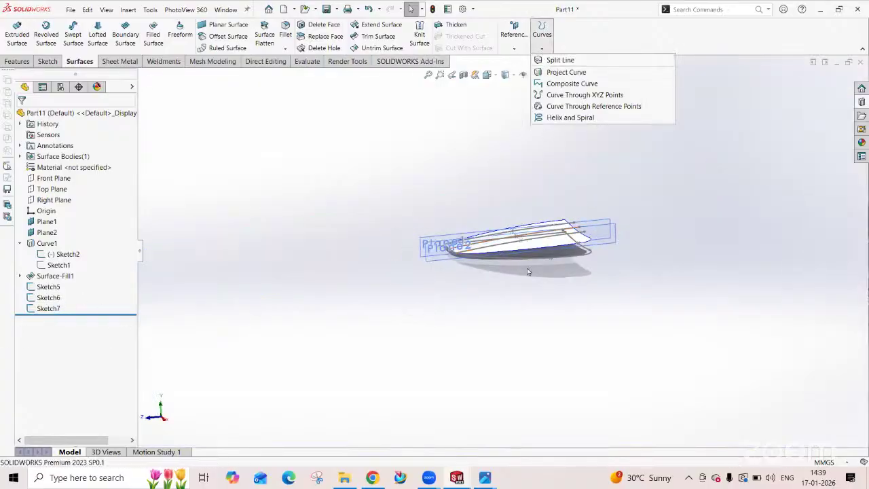
{"action": "left_click", "coordinate": [566, 72]}
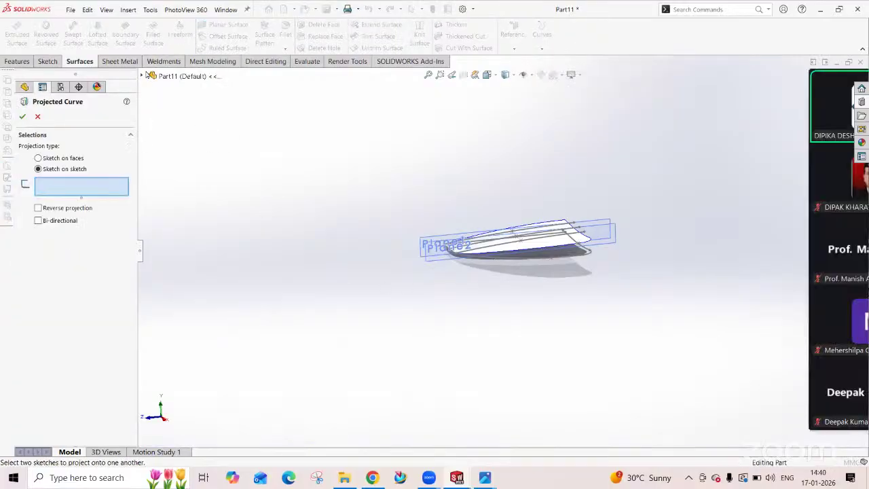
{"action": "scroll", "coordinate": [340, 219], "scroll_direction": "down", "scroll_amount": 5}
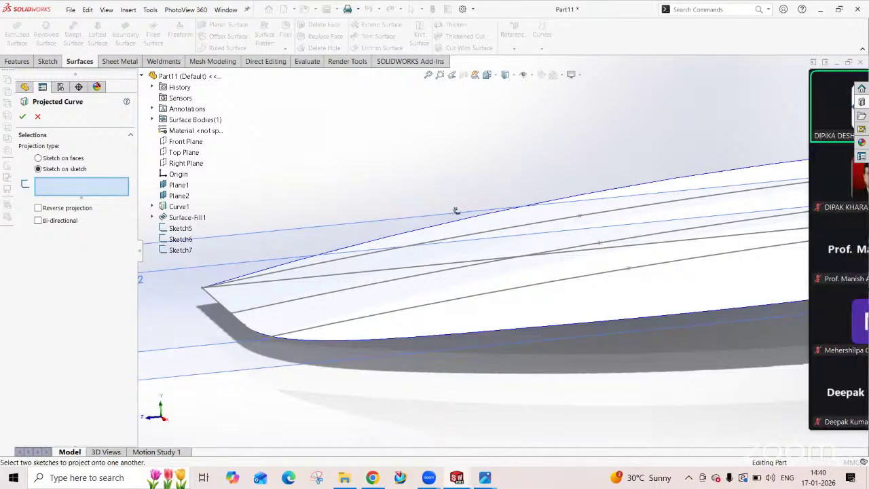
{"action": "scroll", "coordinate": [468, 249], "scroll_direction": "up", "scroll_amount": 4}
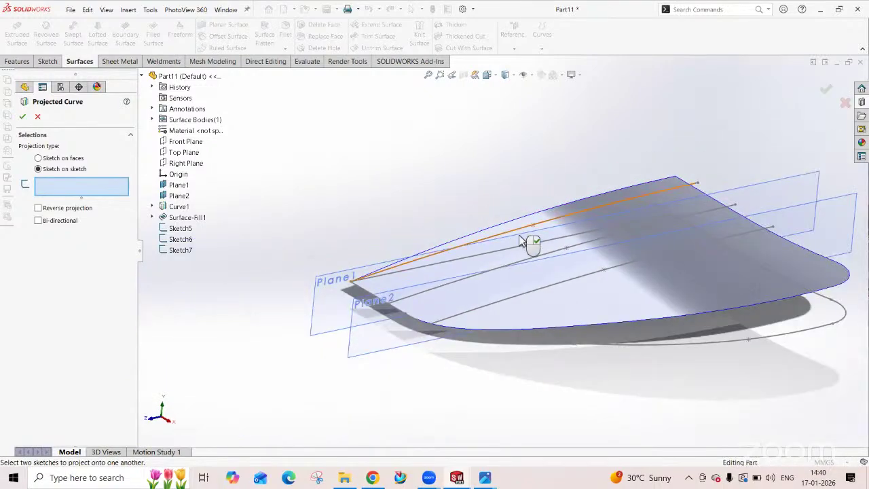
{"action": "left_click", "coordinate": [523, 243]}
{"action": "left_click", "coordinate": [614, 348]}
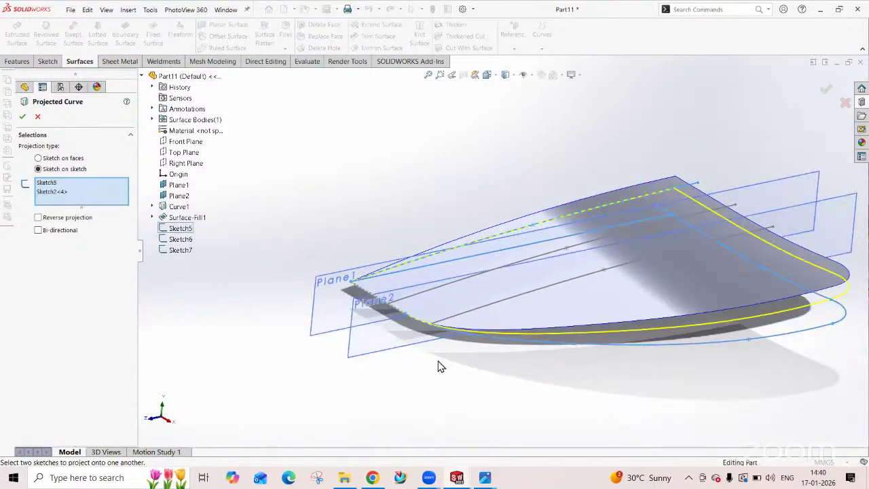
{"action": "left_click", "coordinate": [23, 116]}
{"action": "scroll", "coordinate": [387, 383], "scroll_direction": "up", "scroll_amount": 4}
{"action": "middle_click_drag", "start_coordinate": [387, 382], "coordinate": [535, 319]}
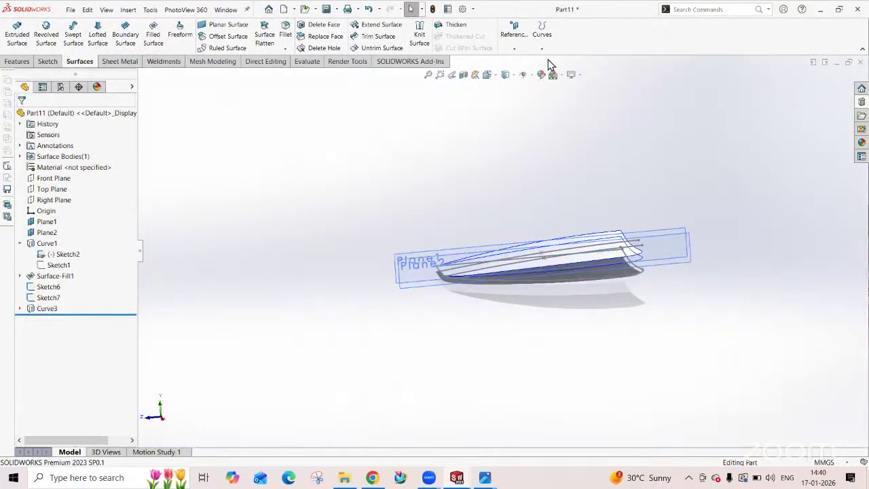
- Start a Filled Surface with the projected curve Curve3 as its only patch boundary, using Contact
{"action": "left_click", "coordinate": [152, 34]}
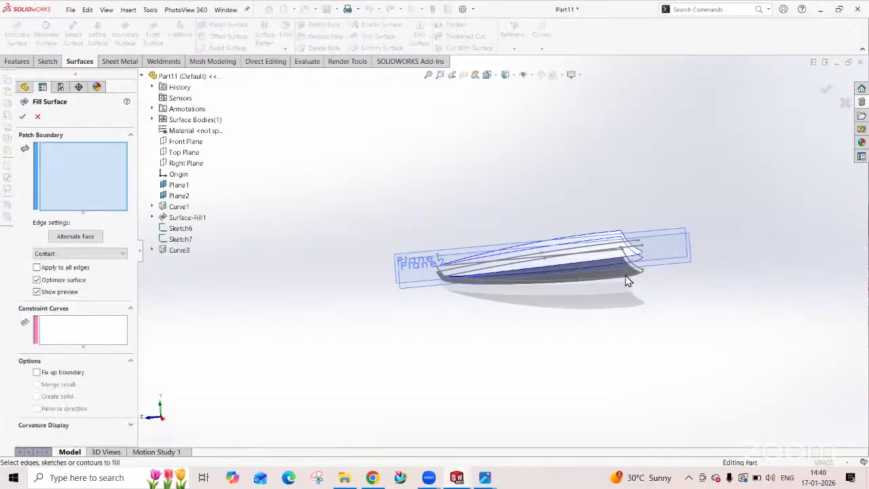
{"action": "left_click", "coordinate": [625, 274]}
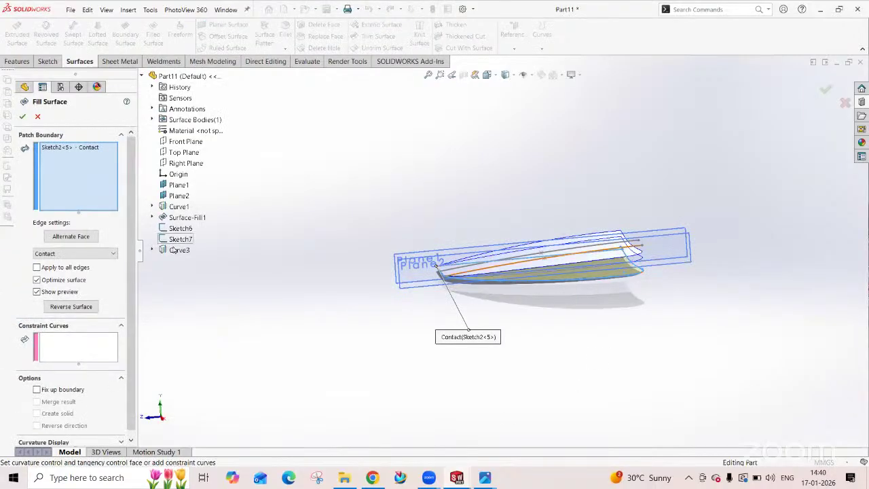
{"action": "right_click", "coordinate": [70, 171]}
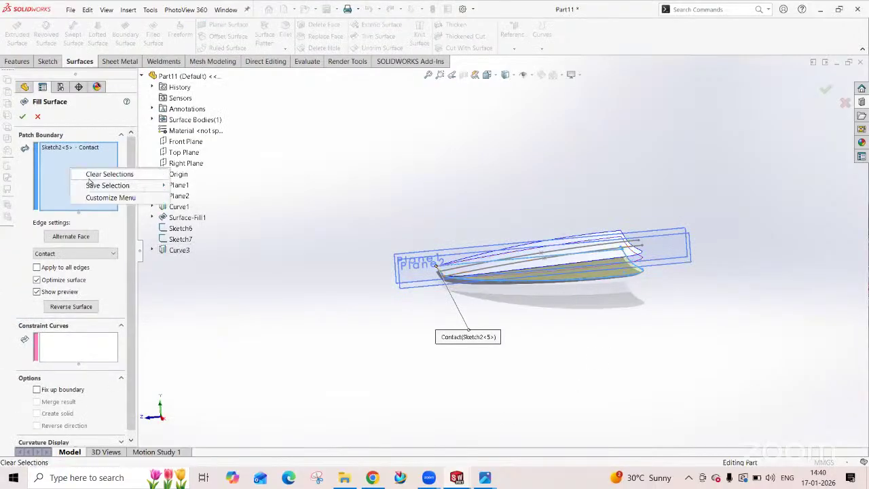
{"action": "left_click", "coordinate": [95, 173]}
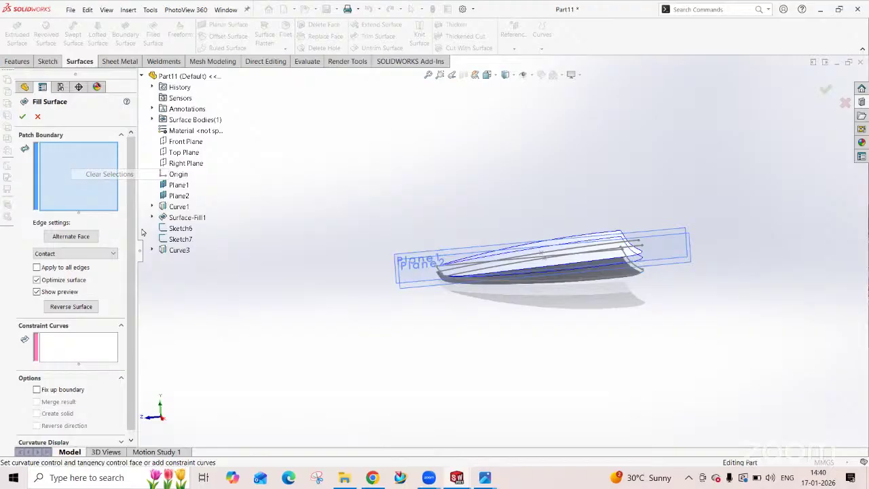
{"action": "left_click", "coordinate": [179, 249]}
{"action": "middle_click_drag", "start_coordinate": [547, 305], "coordinate": [524, 269]}
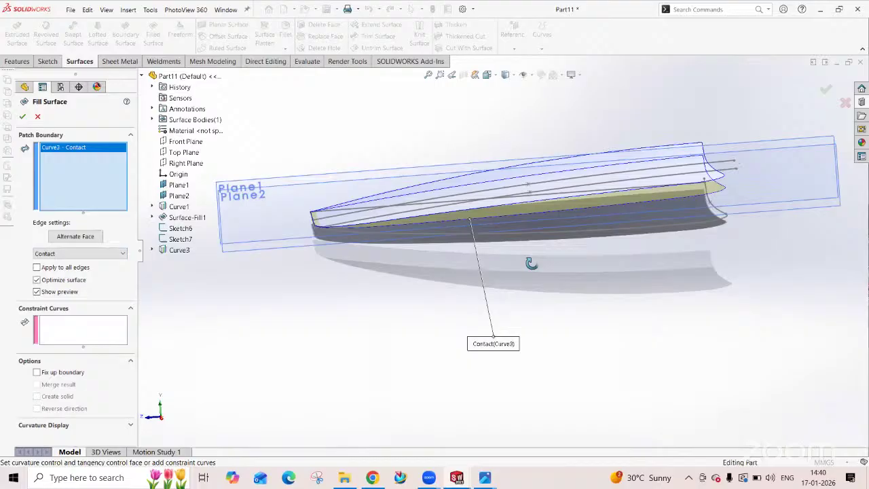
- Add Sketch6 and Sketch7 as constraint curves and create the filled surface
{"action": "left_click", "coordinate": [80, 336]}
{"action": "middle_click_drag", "start_coordinate": [394, 258], "coordinate": [467, 235]}
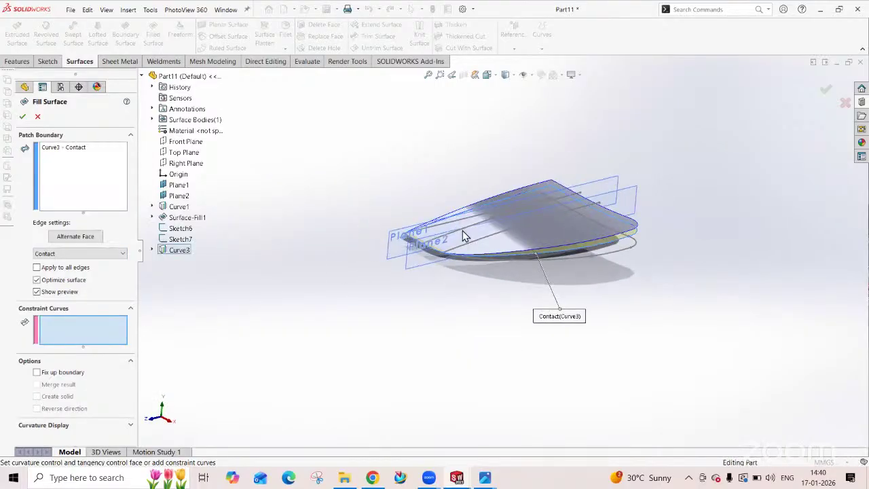
{"action": "left_click", "coordinate": [477, 243]}
{"action": "left_click", "coordinate": [483, 244]}
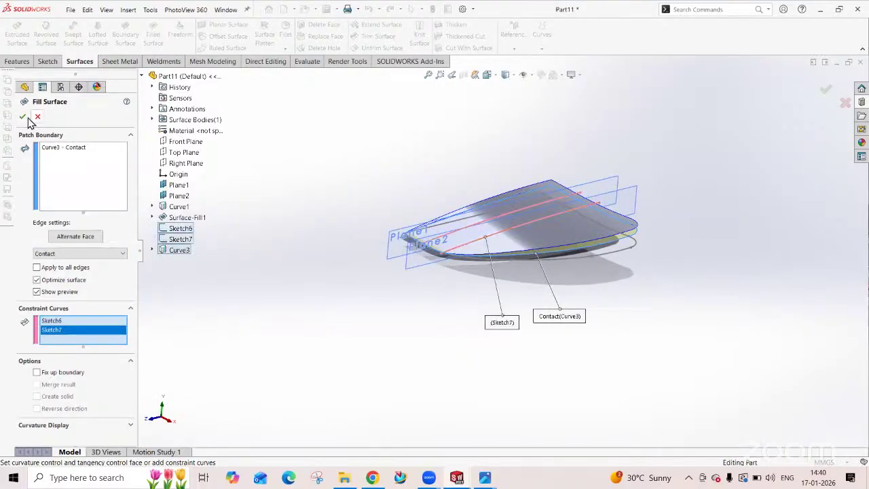
{"action": "left_click", "coordinate": [23, 117]}
- Examine the two filled surfaces and the gap between them from several angles
{"action": "middle_click_drag", "start_coordinate": [318, 301], "coordinate": [414, 277]}
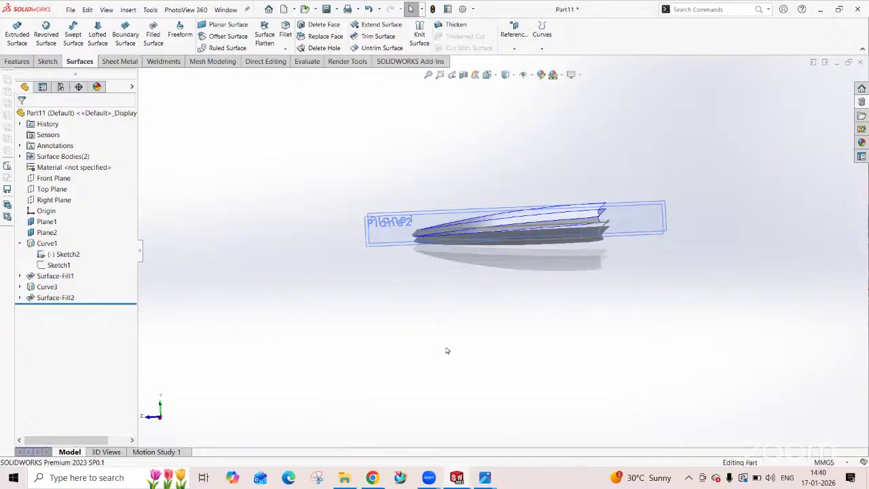
{"action": "middle_click_drag", "start_coordinate": [447, 351], "coordinate": [543, 326]}
{"action": "scroll", "coordinate": [465, 243], "scroll_direction": "down", "scroll_amount": 5}
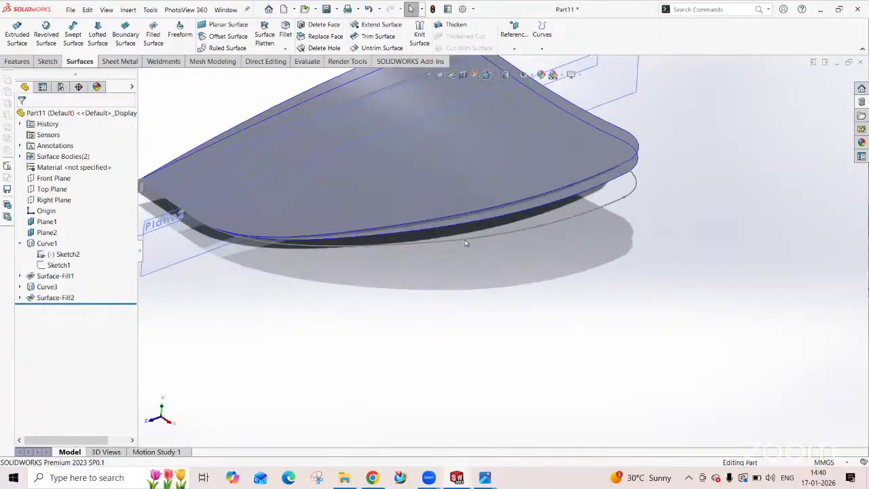
{"action": "scroll", "coordinate": [465, 243], "scroll_direction": "up", "scroll_amount": 5}
{"action": "middle_click_drag", "start_coordinate": [465, 243], "coordinate": [525, 256]}
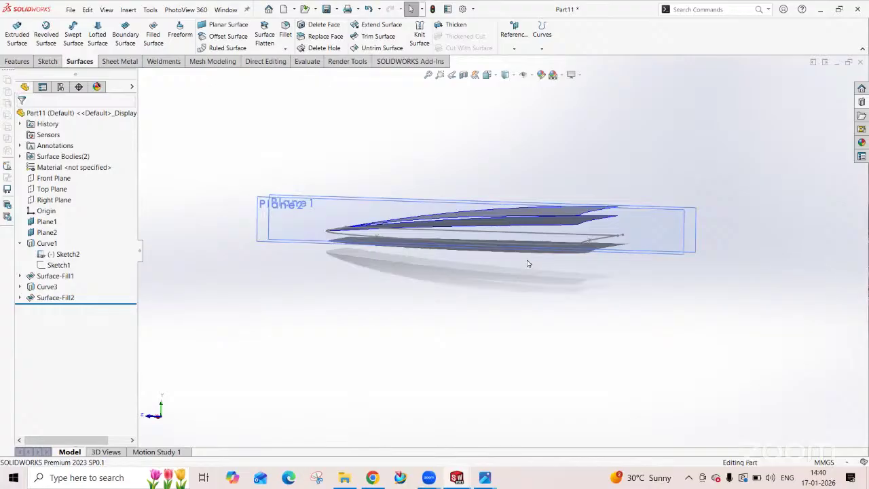
{"action": "middle_click_drag", "start_coordinate": [528, 263], "coordinate": [556, 269]}
{"action": "scroll", "coordinate": [556, 270], "scroll_direction": "down", "scroll_amount": 4}
{"action": "key", "text": "f"}
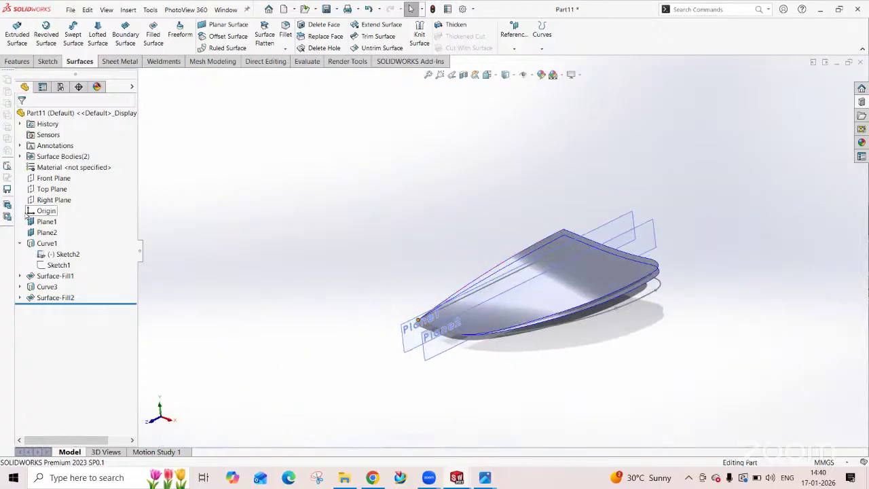
- Switch to the image viewer to check the crease shape in car bonet.PNG, and return to the SOLIDWORKS part
{"action": "mouse_move", "coordinate": [486, 481]}
{"action": "left_click", "coordinate": [503, 426]}
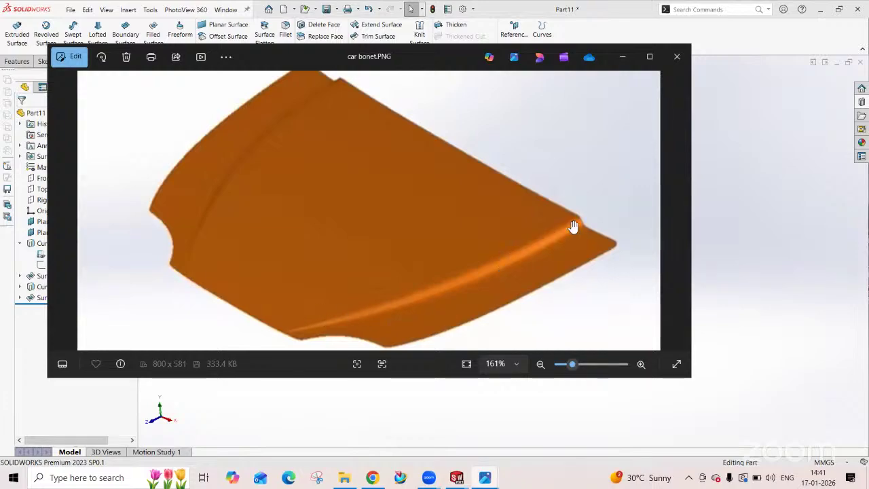
{"action": "left_click", "coordinate": [619, 59]}
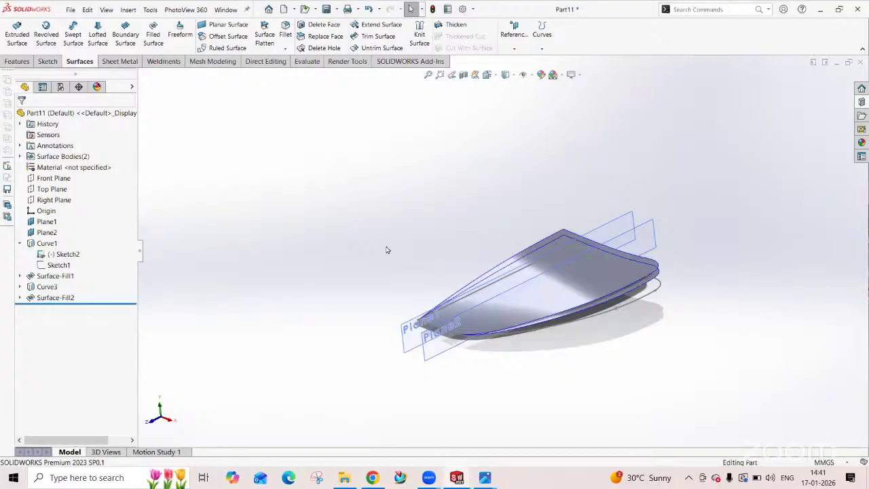
- Sketch a three-point outward-bowed spline on the Top Plane, running from the surface's rear edge to its front edge, and finish the sketch
{"action": "left_click", "coordinate": [52, 189]}
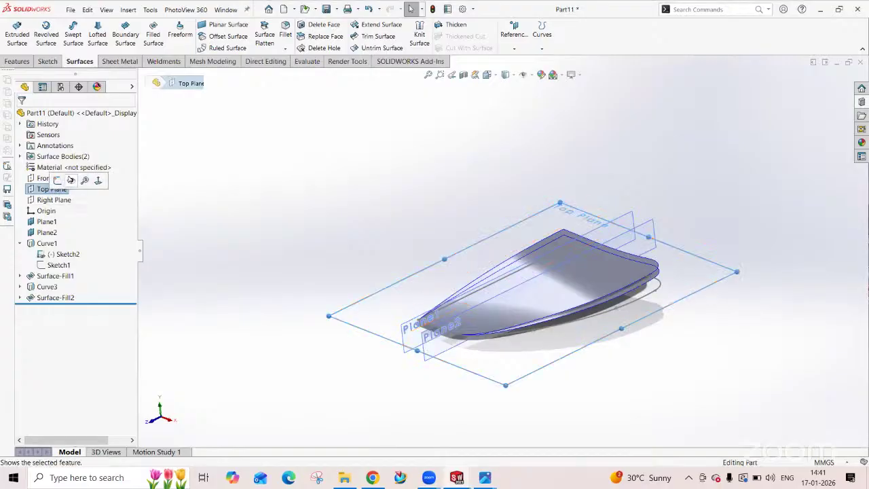
{"action": "left_click", "coordinate": [58, 180]}
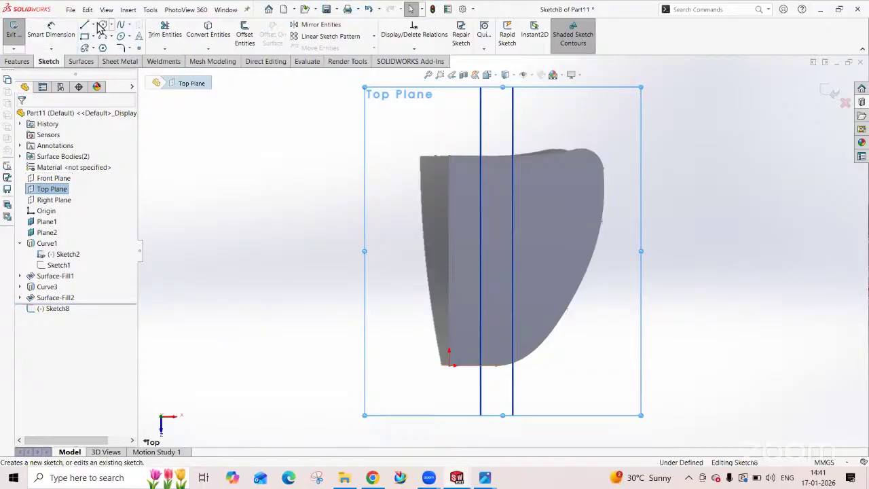
{"action": "left_click", "coordinate": [121, 25]}
{"action": "left_click", "coordinate": [448, 156]}
{"action": "double_click", "coordinate": [577, 150]}
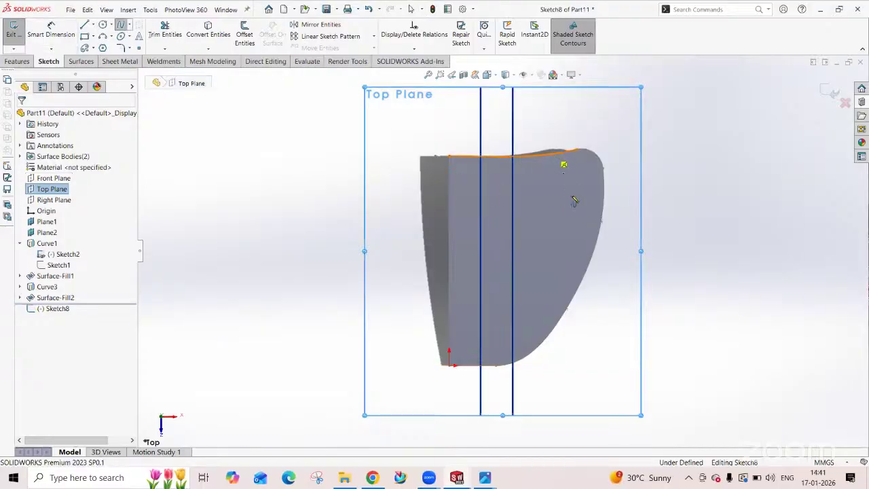
{"action": "left_click", "coordinate": [552, 154]}
{"action": "left_click", "coordinate": [561, 240]}
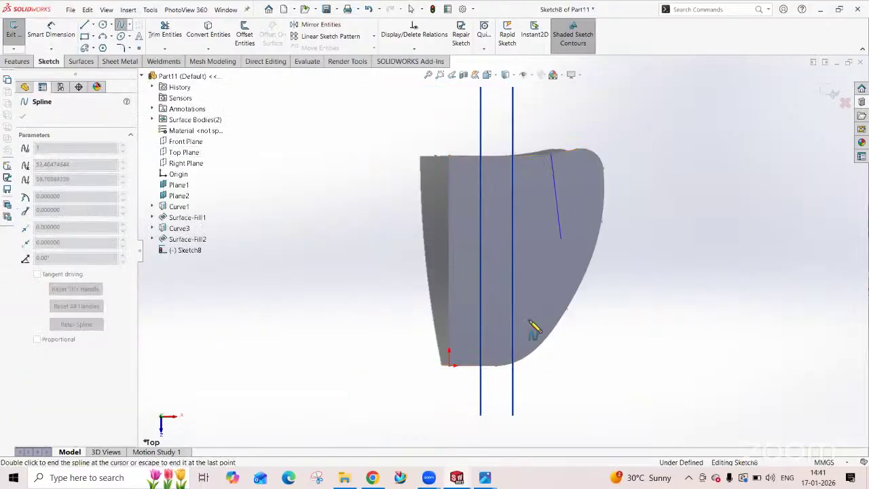
{"action": "left_click", "coordinate": [509, 365]}
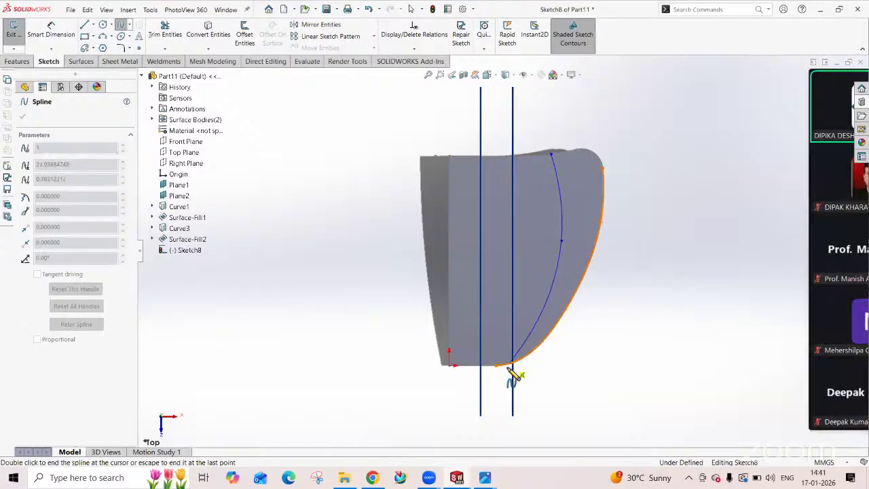
{"action": "key", "text": "Escape"}
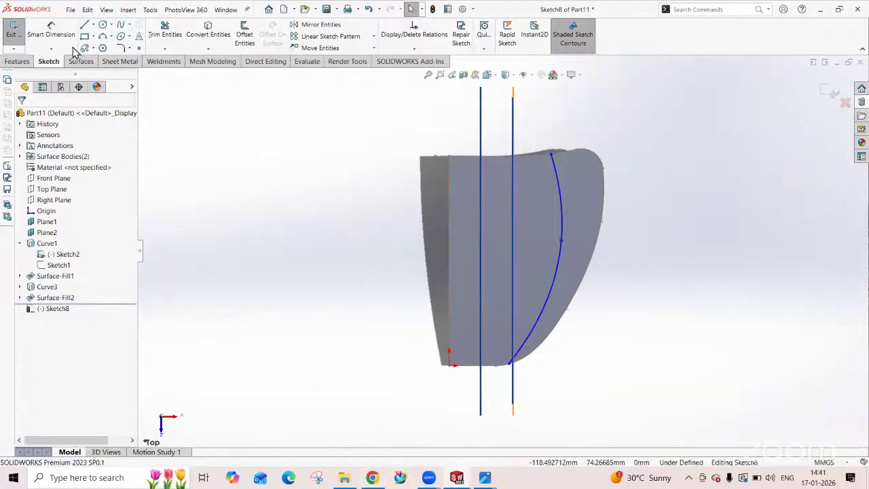
{"action": "left_click", "coordinate": [51, 31]}
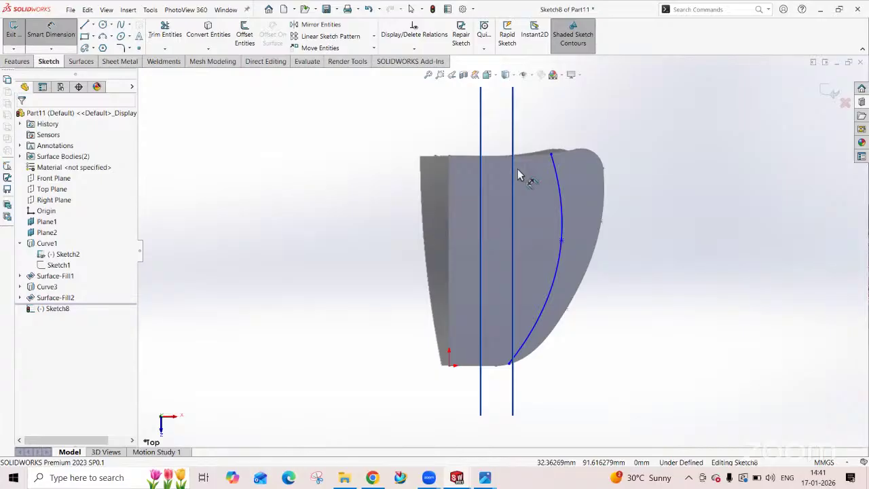
{"action": "left_click", "coordinate": [11, 30]}
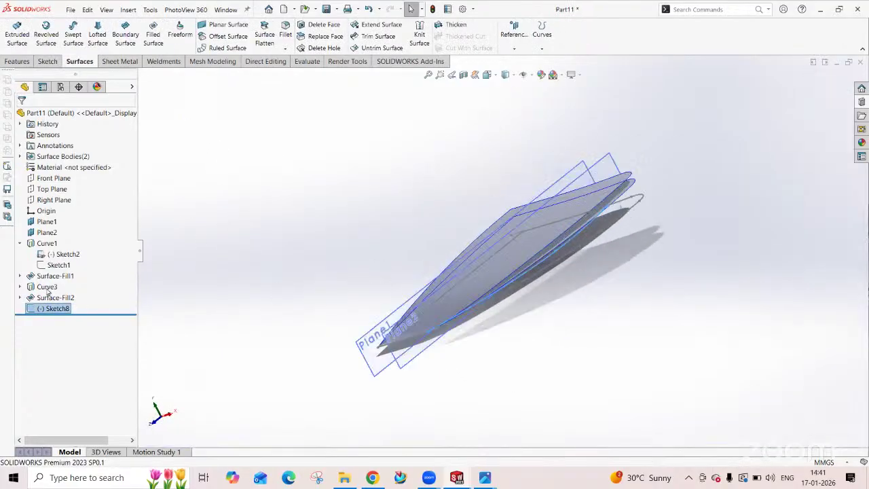
- Trim Surface-Fill1 with a standard trim, using Sketch8 as the trim tool and removing the inner region
{"action": "mouse_move", "coordinate": [639, 245]}
{"action": "middle_mouse_down"}
{"action": "mouse_move", "coordinate": [619, 293]}
{"action": "mouse_move", "coordinate": [635, 269]}
{"action": "middle_mouse_up"}
{"action": "left_click", "coordinate": [568, 304]}
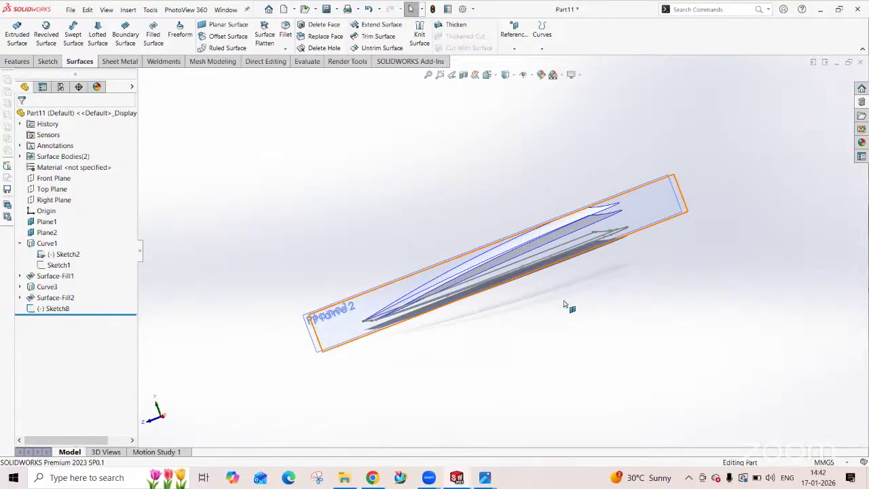
{"action": "middle_click_drag", "start_coordinate": [569, 305], "coordinate": [381, 70]}
{"action": "left_click", "coordinate": [372, 37]}
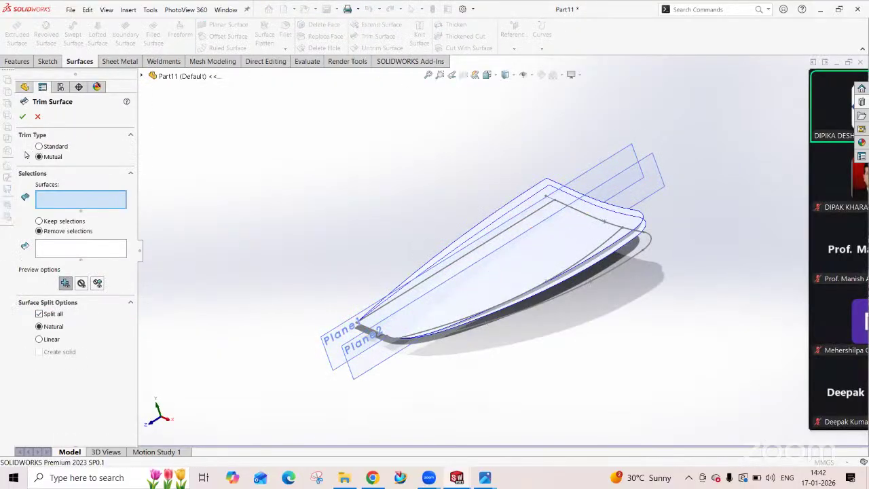
{"action": "scroll", "coordinate": [506, 292], "scroll_direction": "down", "scroll_amount": 3}
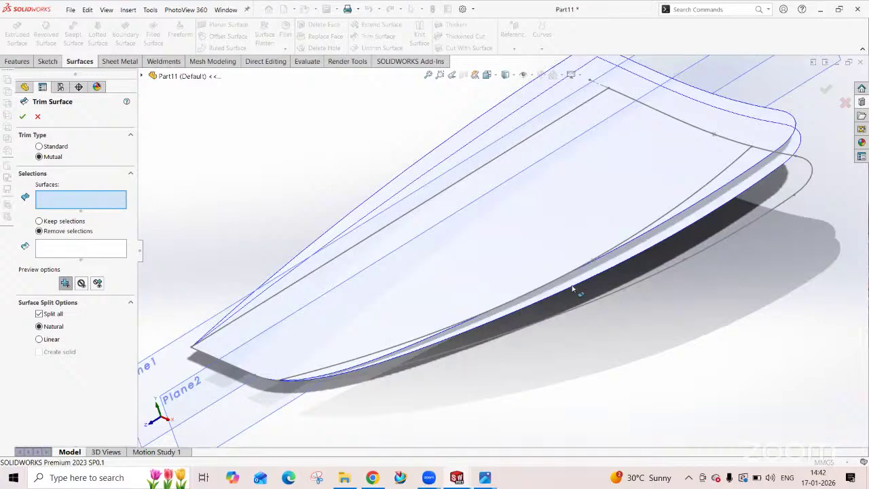
{"action": "middle_click_drag", "start_coordinate": [575, 289], "coordinate": [557, 274]}
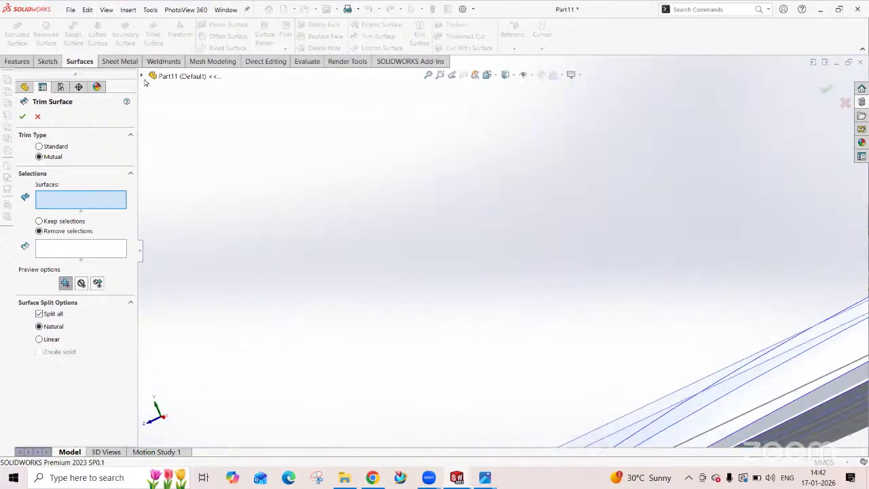
{"action": "left_click", "coordinate": [143, 76]}
{"action": "key", "text": "f"}
{"action": "scroll", "coordinate": [462, 322], "scroll_direction": "down", "scroll_amount": 5}
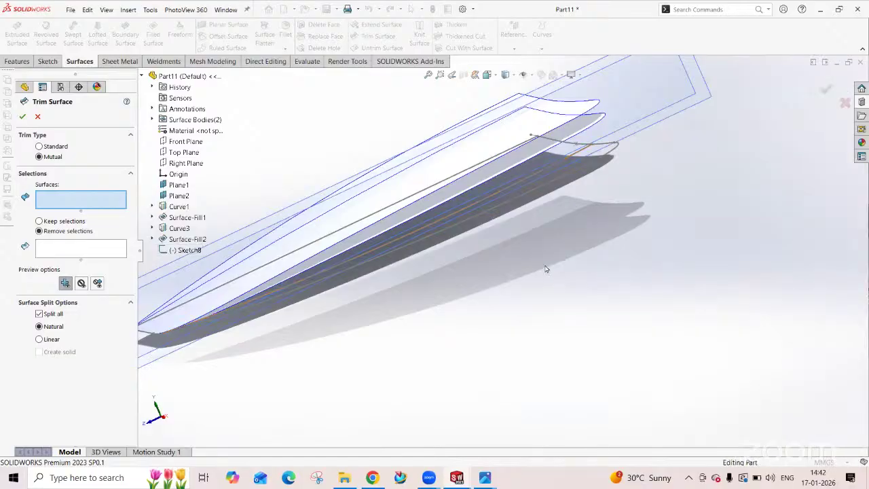
{"action": "key", "text": "z"}
{"action": "key", "text": "z"}
{"action": "middle_click_drag", "start_coordinate": [316, 237], "coordinate": [343, 269]}
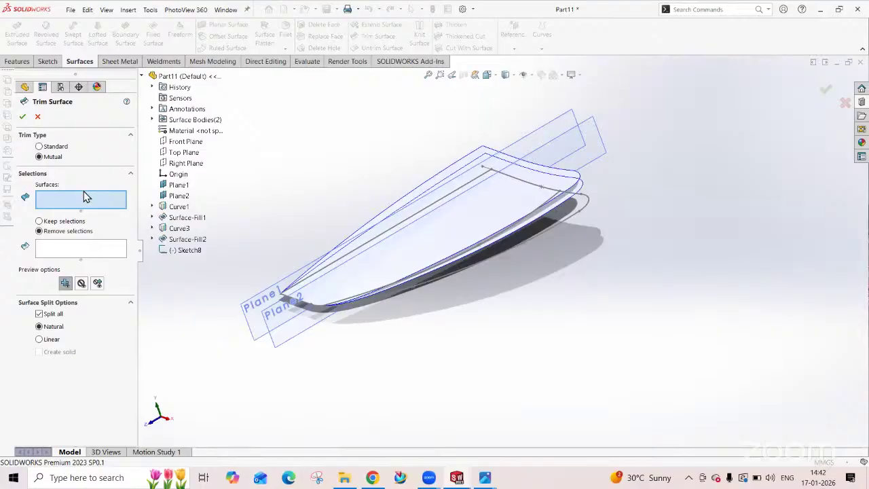
{"action": "left_click", "coordinate": [39, 147]}
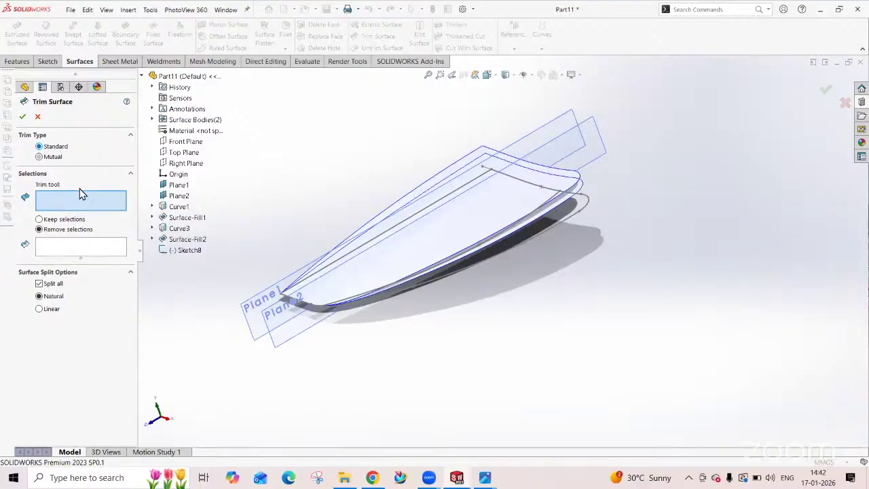
{"action": "left_click", "coordinate": [182, 251]}
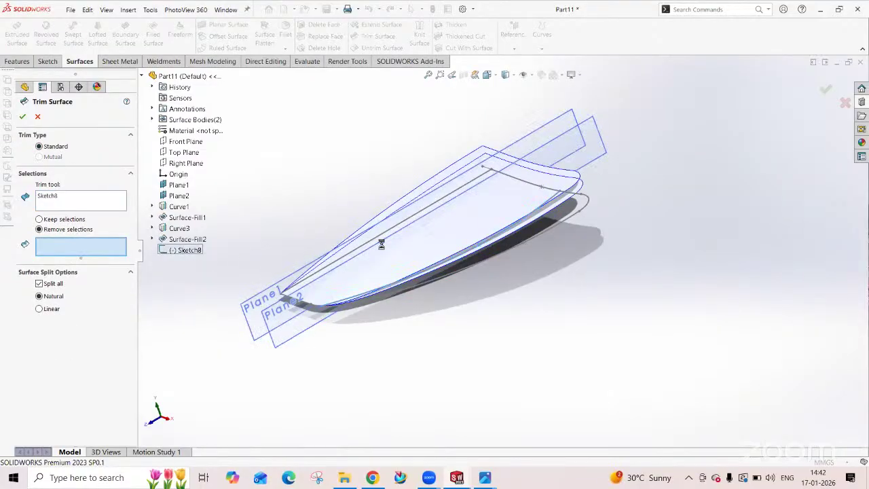
{"action": "left_click", "coordinate": [429, 254]}
{"action": "middle_click_drag", "start_coordinate": [487, 301], "coordinate": [556, 336]}
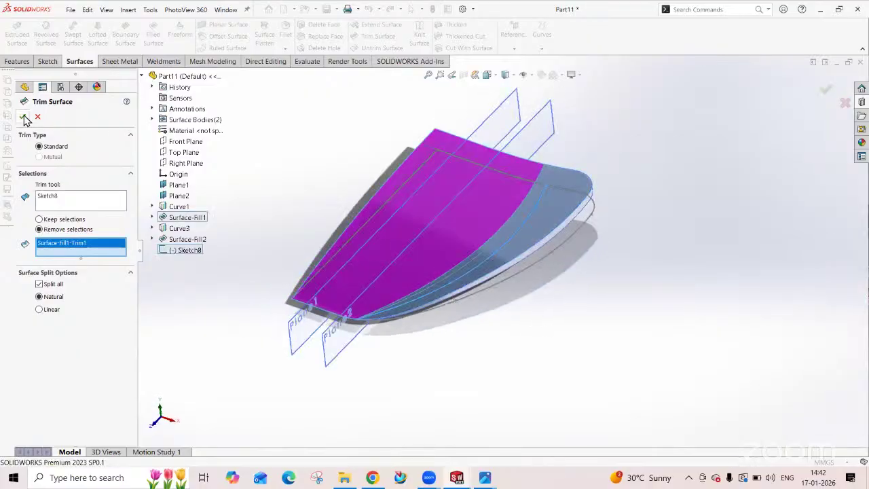
{"action": "left_click", "coordinate": [24, 118]}
- Edit the Surface-Fill1 trim to keep the selected inner region instead of removing it
{"action": "middle_click_drag", "start_coordinate": [460, 349], "coordinate": [463, 328]}
{"action": "right_click", "coordinate": [68, 308]}
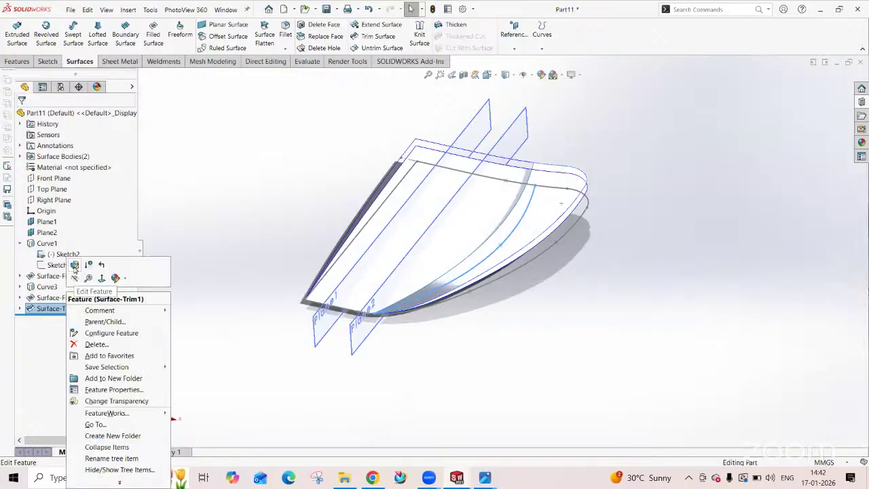
{"action": "left_click", "coordinate": [74, 266]}
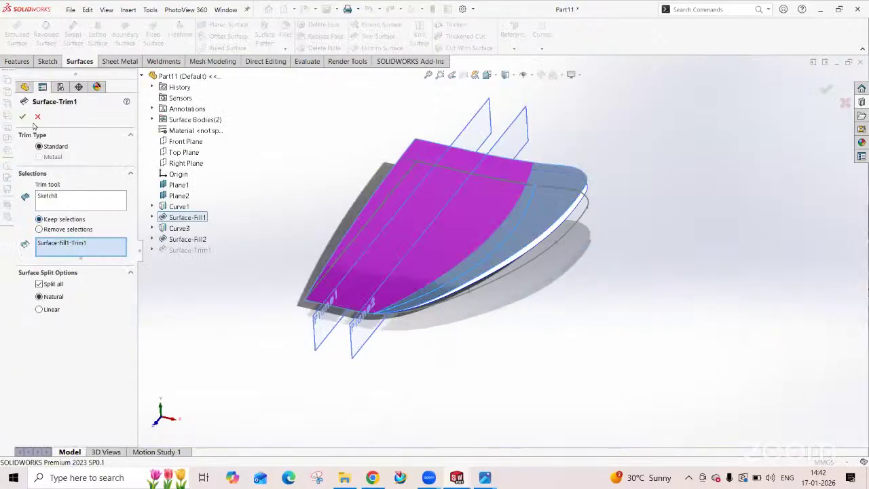
{"action": "left_click", "coordinate": [22, 116]}
{"action": "mouse_move", "coordinate": [298, 323]}
{"action": "middle_mouse_down"}
{"action": "mouse_move", "coordinate": [285, 333]}
{"action": "mouse_move", "coordinate": [298, 319]}
{"action": "middle_mouse_up"}
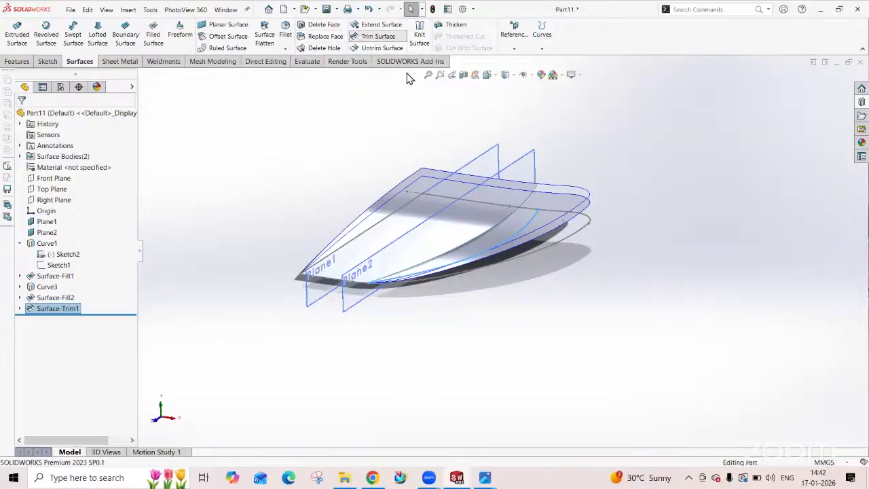
{"action": "left_click", "coordinate": [543, 220]}
{"action": "left_click", "coordinate": [504, 248]}
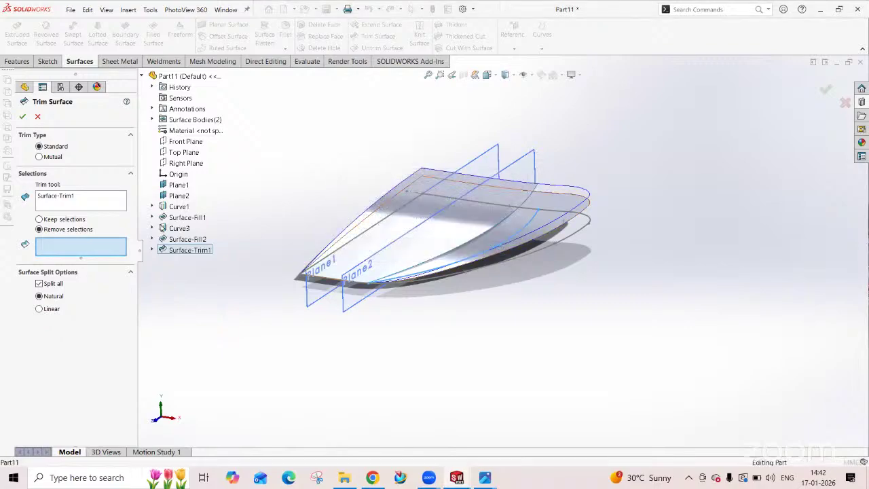
{"action": "left_click", "coordinate": [188, 239]}
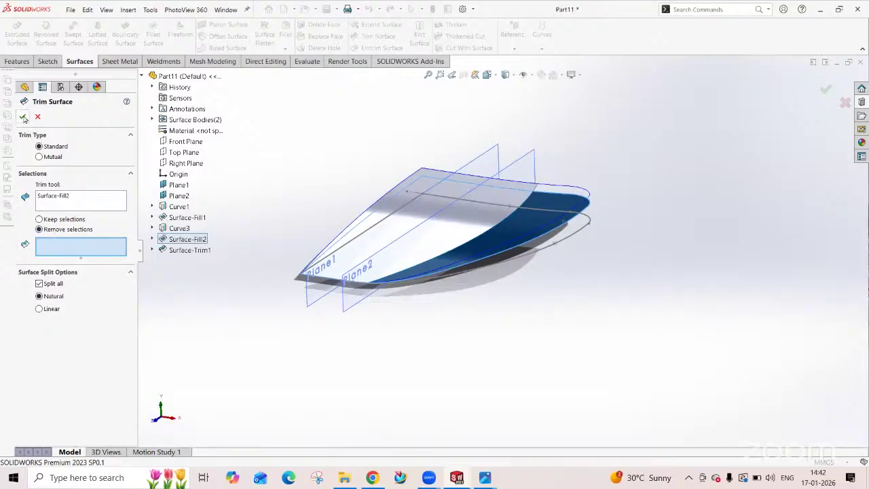
{"action": "left_click", "coordinate": [23, 116]}
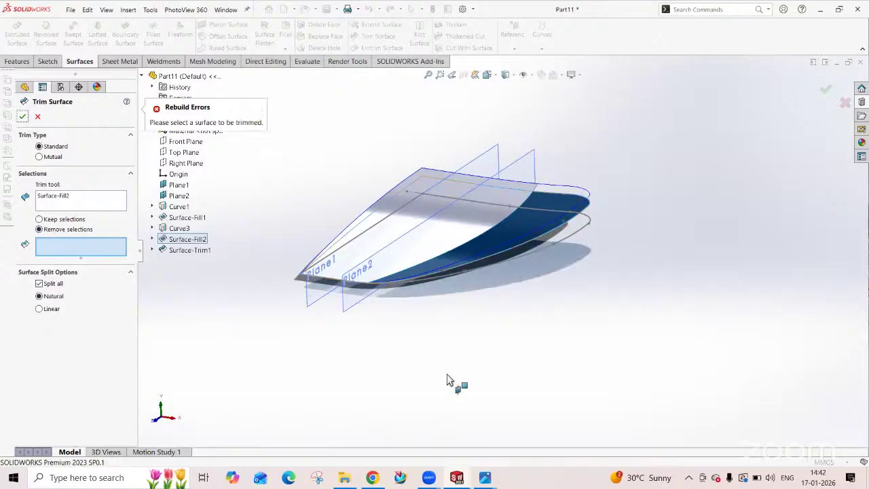
{"action": "left_click", "coordinate": [37, 116]}
- Trim Surface-Fill2 with a standard trim, using Sketch8 as the trim tool and keeping the inner region
{"action": "mouse_move", "coordinate": [426, 252]}
{"action": "middle_mouse_down"}
{"action": "mouse_move", "coordinate": [445, 306]}
{"action": "mouse_move", "coordinate": [407, 294]}
{"action": "mouse_move", "coordinate": [430, 304]}
{"action": "mouse_move", "coordinate": [438, 249]}
{"action": "middle_mouse_up"}
{"action": "scroll", "coordinate": [386, 286], "scroll_direction": "down", "scroll_amount": 3}
{"action": "scroll", "coordinate": [386, 286], "scroll_direction": "up", "scroll_amount": 5}
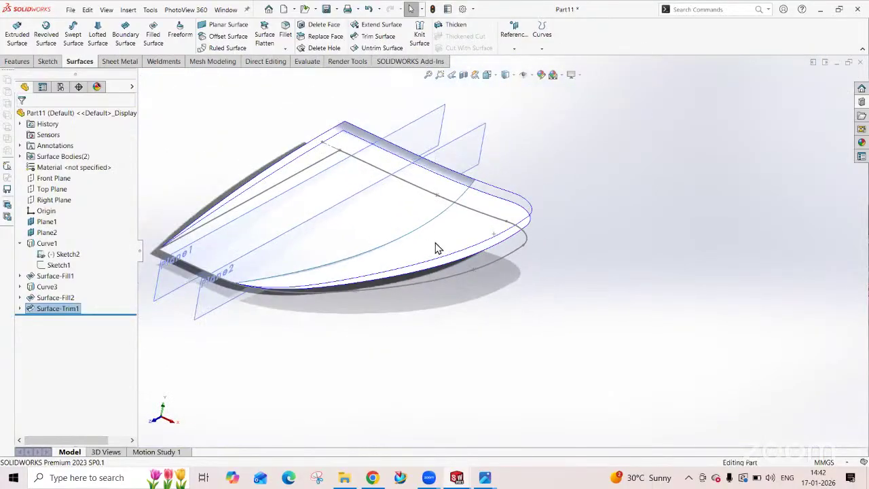
{"action": "left_click", "coordinate": [474, 322]}
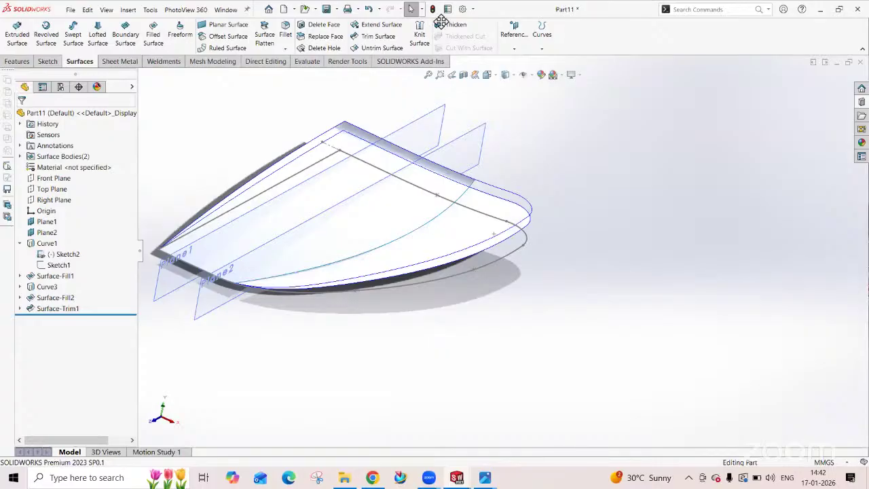
{"action": "left_click", "coordinate": [378, 36]}
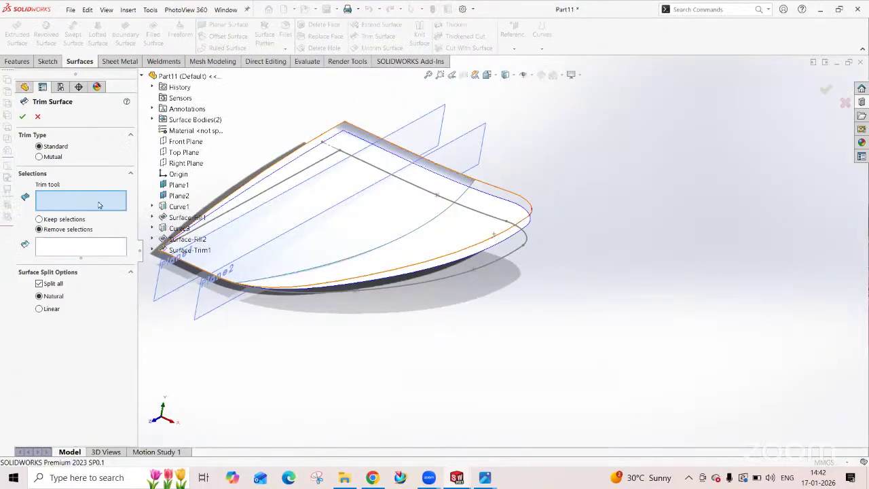
{"action": "middle_click_drag", "start_coordinate": [399, 255], "coordinate": [319, 271]}
{"action": "scroll", "coordinate": [315, 270], "scroll_direction": "up", "scroll_amount": 3}
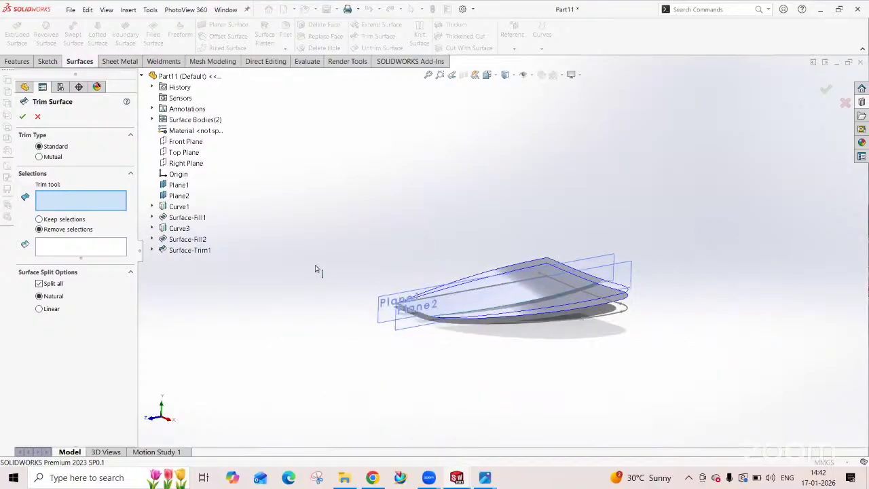
{"action": "left_click", "coordinate": [152, 250]}
{"action": "left_click", "coordinate": [198, 261]}
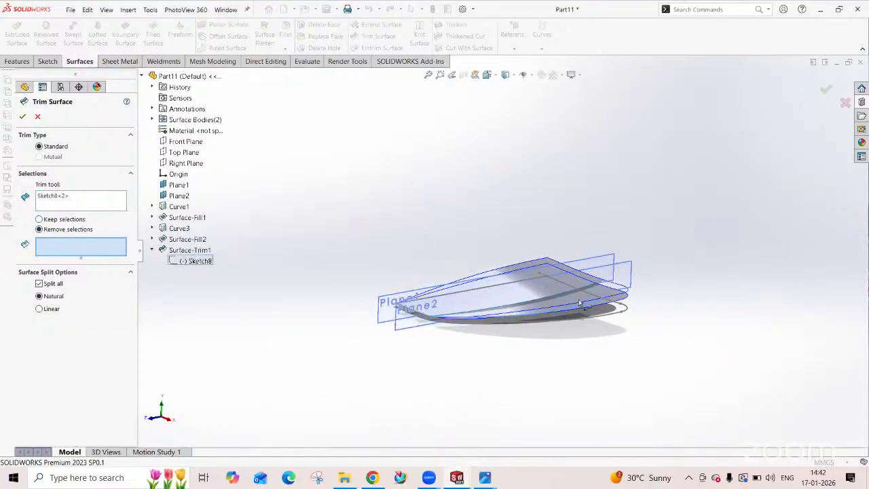
{"action": "scroll", "coordinate": [579, 302], "scroll_direction": "down", "scroll_amount": 5}
{"action": "scroll", "coordinate": [543, 248], "scroll_direction": "up", "scroll_amount": 2}
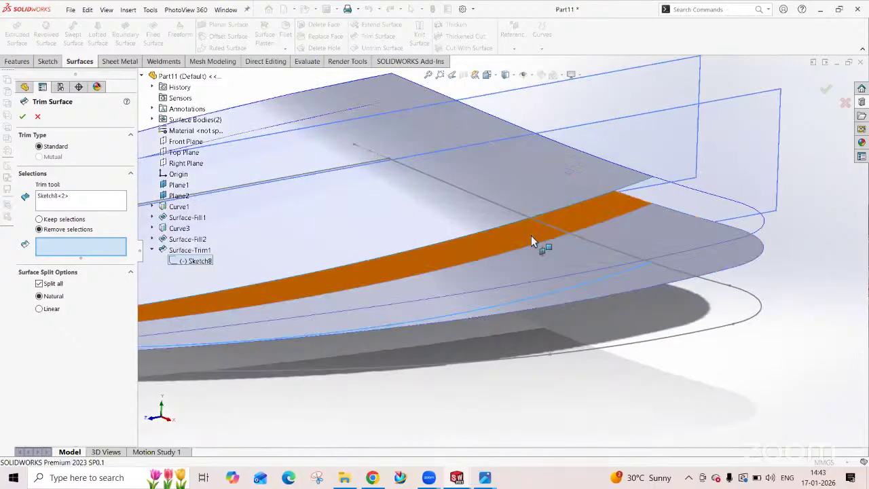
{"action": "left_click", "coordinate": [534, 241]}
{"action": "scroll", "coordinate": [577, 336], "scroll_direction": "up", "scroll_amount": 3}
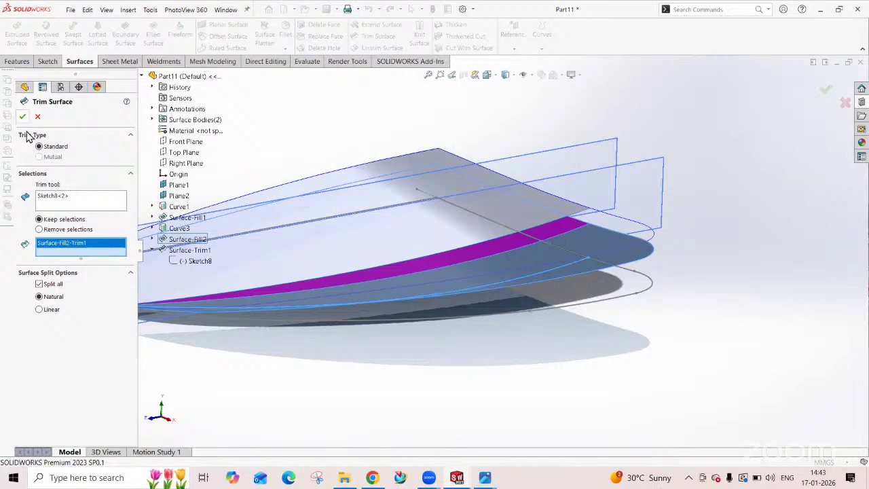
{"action": "left_click", "coordinate": [53, 199]}
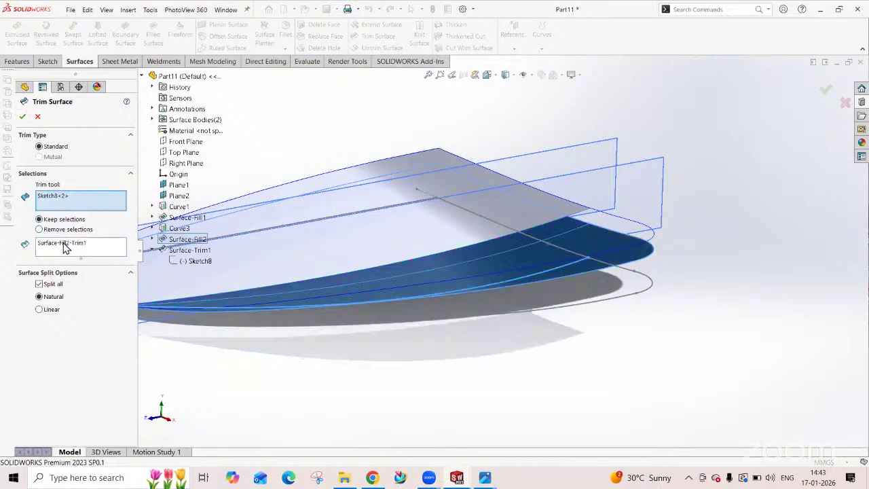
{"action": "left_click", "coordinate": [22, 116]}
- Edit the Surface-Fill2 trim so that the region outside the Sketch8 spline is kept
{"action": "scroll", "coordinate": [465, 273], "scroll_direction": "up", "scroll_amount": 3}
{"action": "middle_click_drag", "start_coordinate": [465, 274], "coordinate": [472, 332]}
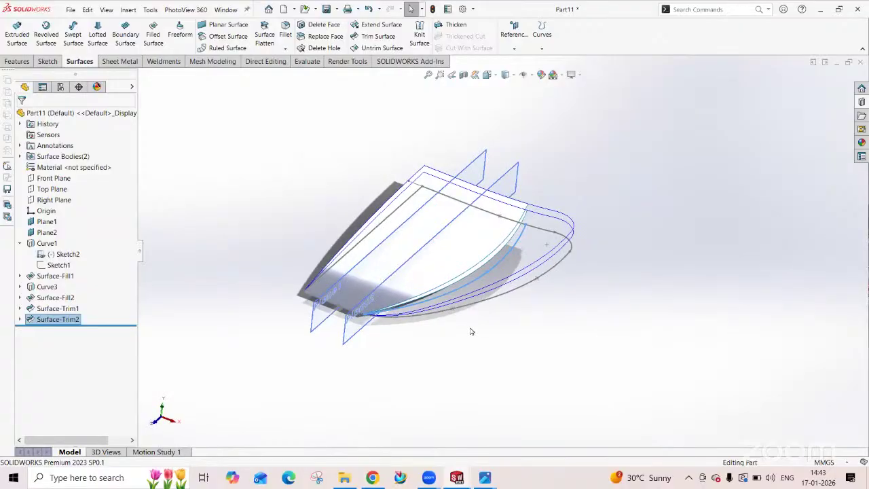
{"action": "middle_click_drag", "start_coordinate": [474, 331], "coordinate": [387, 285]}
{"action": "scroll", "coordinate": [414, 290], "scroll_direction": "down", "scroll_amount": 3}
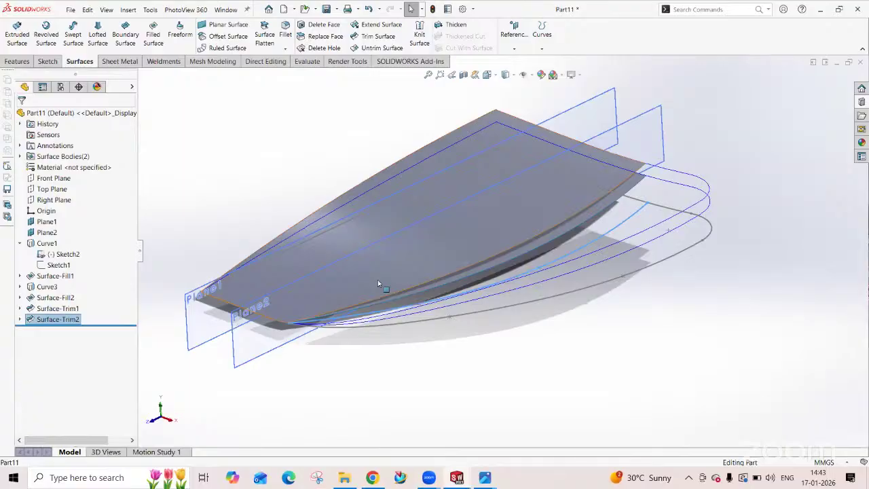
{"action": "right_click", "coordinate": [74, 317]}
{"action": "left_click", "coordinate": [87, 273]}
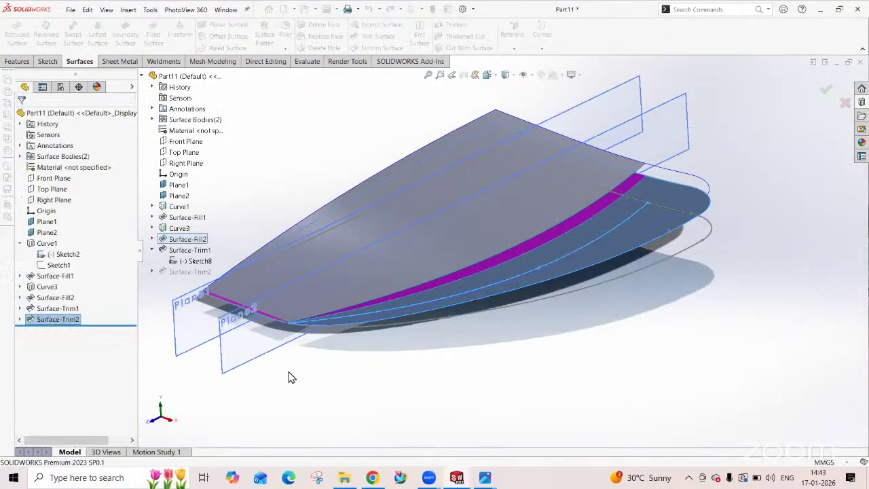
{"action": "scroll", "coordinate": [500, 271], "scroll_direction": "up", "scroll_amount": 5}
{"action": "scroll", "coordinate": [555, 297], "scroll_direction": "up", "scroll_amount": 3}
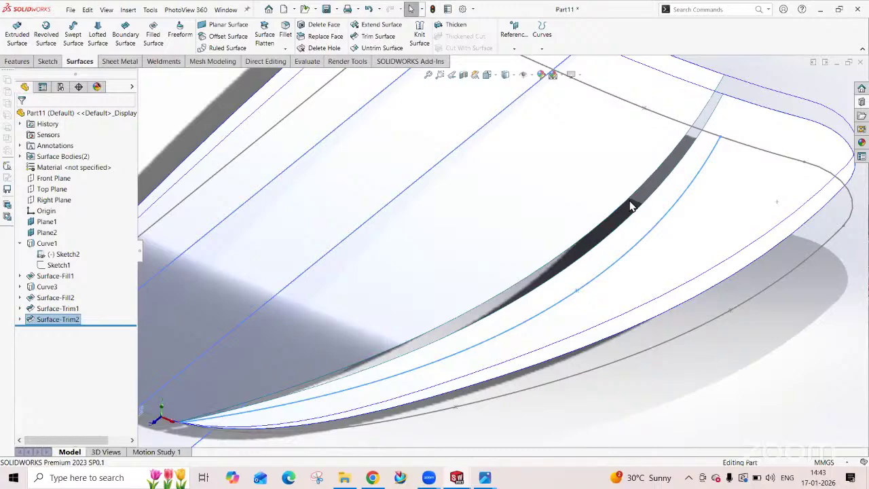
- Start a Boundary Surface with the lower surface's trimmed edge in Direction 1, using Curvature To Face
{"action": "left_click", "coordinate": [125, 34]}
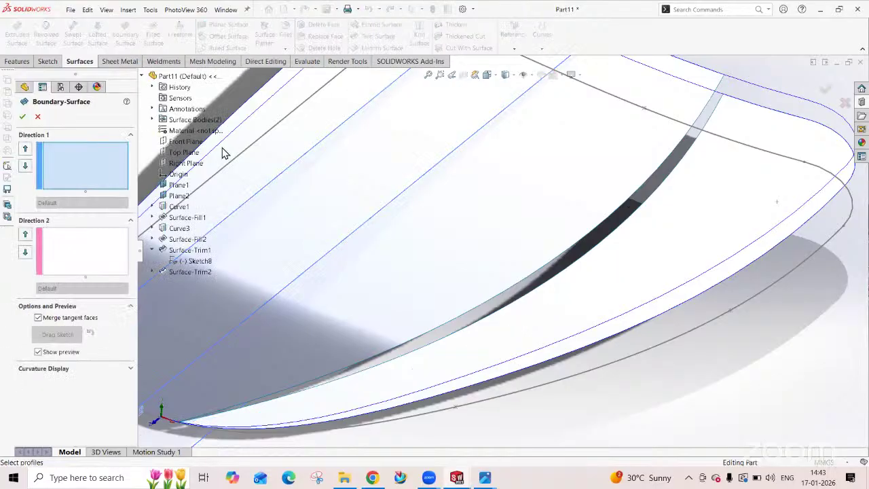
{"action": "key", "text": "f"}
{"action": "left_click", "coordinate": [543, 267]}
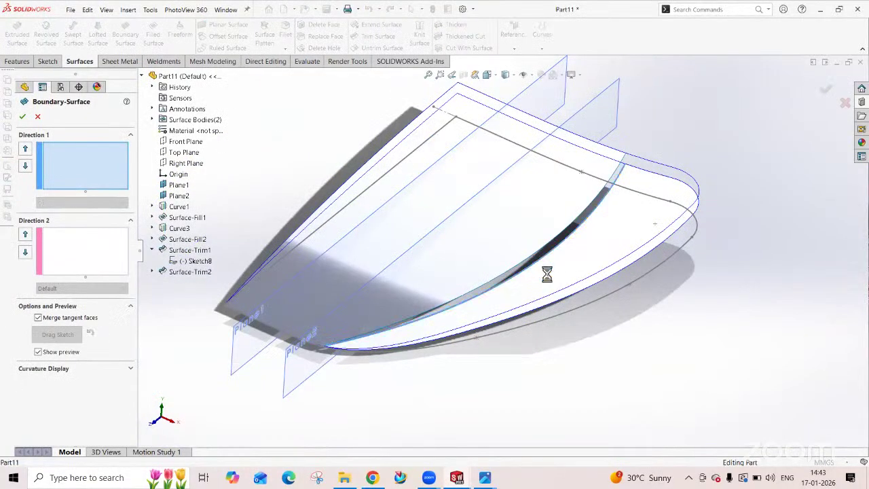
{"action": "scroll", "coordinate": [528, 250], "scroll_direction": "down", "scroll_amount": 3}
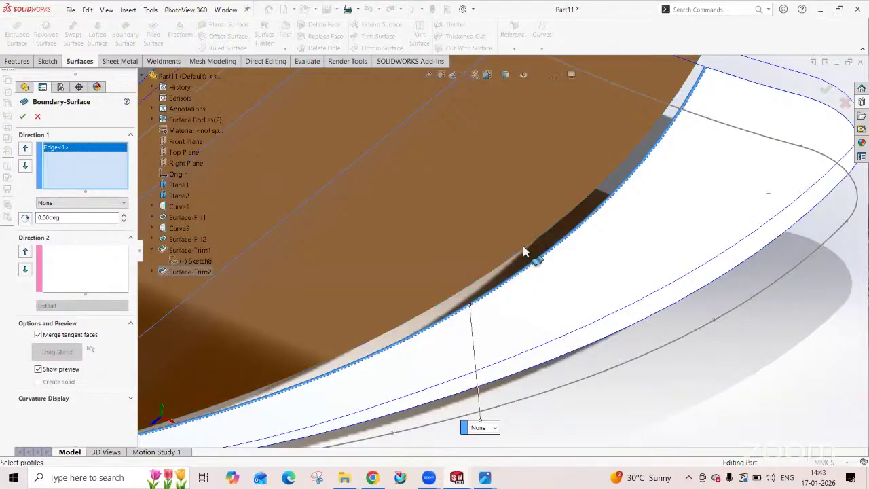
{"action": "left_click", "coordinate": [71, 201]}
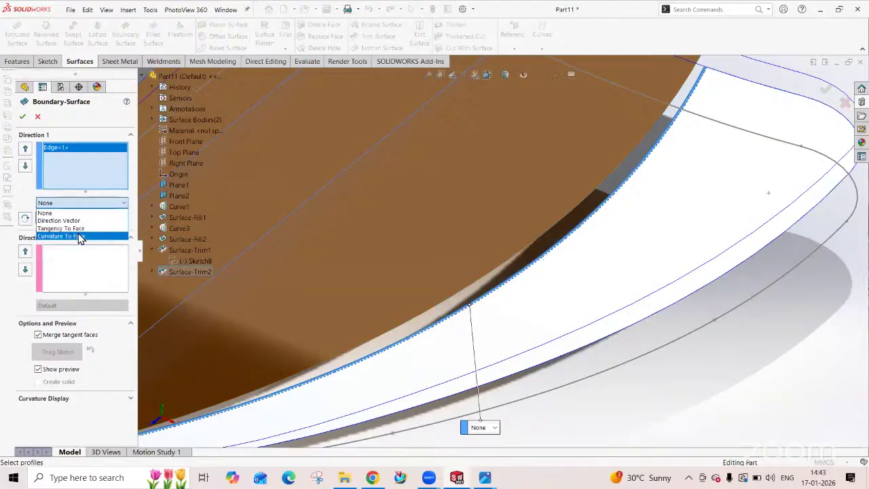
{"action": "left_click", "coordinate": [79, 235]}
- Add the upper surface's trimmed edge as the second Direction 1 profile and set it to Curvature To Face
{"action": "left_click", "coordinate": [468, 286]}
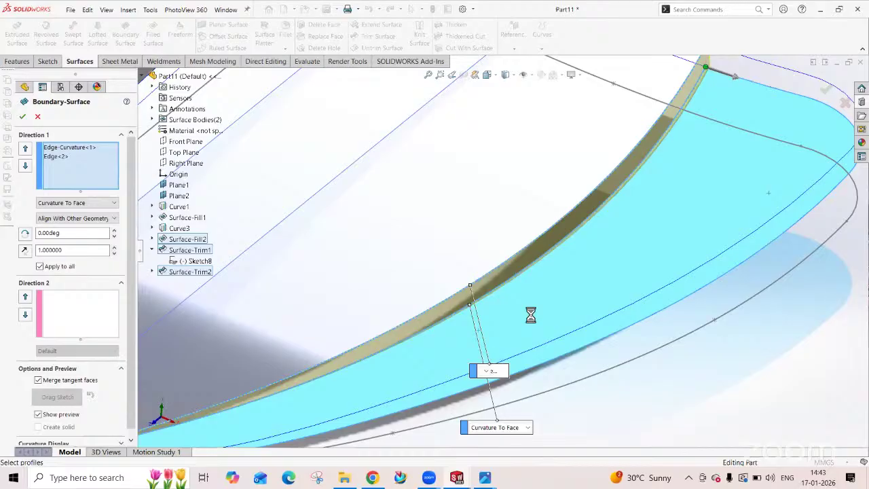
{"action": "scroll", "coordinate": [441, 248], "scroll_direction": "up", "scroll_amount": 5}
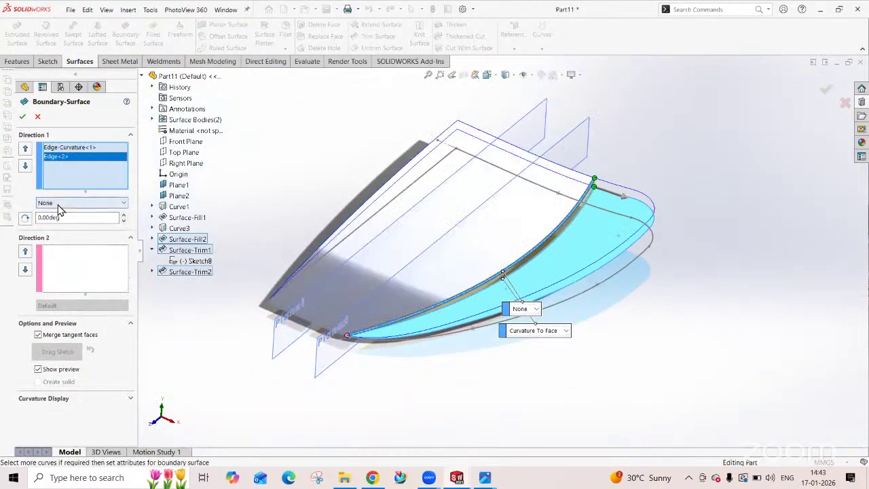
{"action": "left_click", "coordinate": [59, 203]}
{"action": "left_click", "coordinate": [72, 239]}
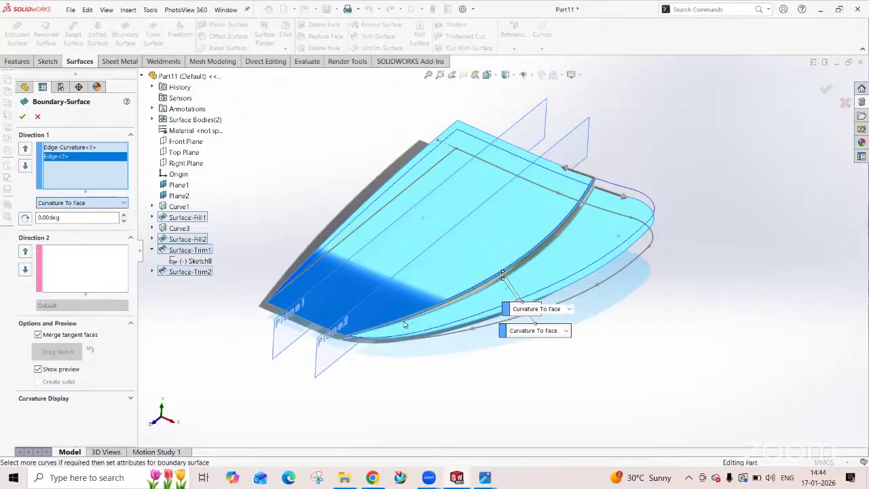
{"action": "scroll", "coordinate": [405, 326], "scroll_direction": "down", "scroll_amount": 3}
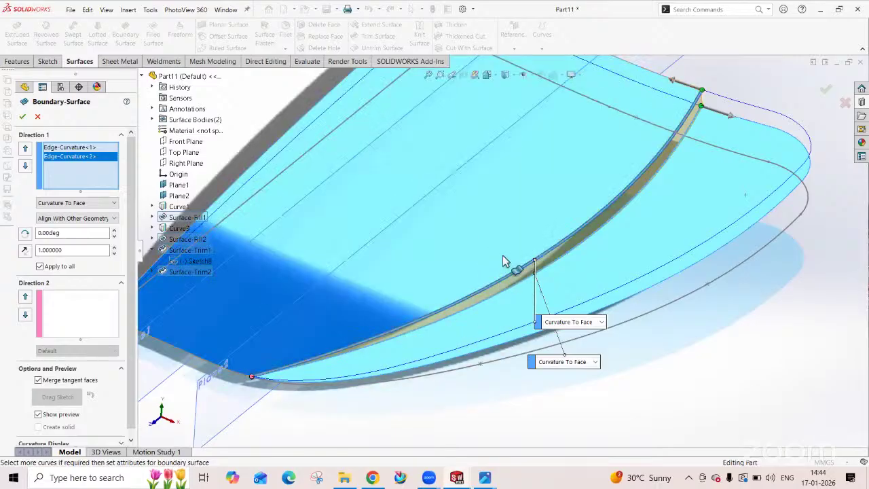
{"action": "scroll", "coordinate": [509, 275], "scroll_direction": "down", "scroll_amount": 3}
{"action": "scroll", "coordinate": [514, 291], "scroll_direction": "up", "scroll_amount": 4}
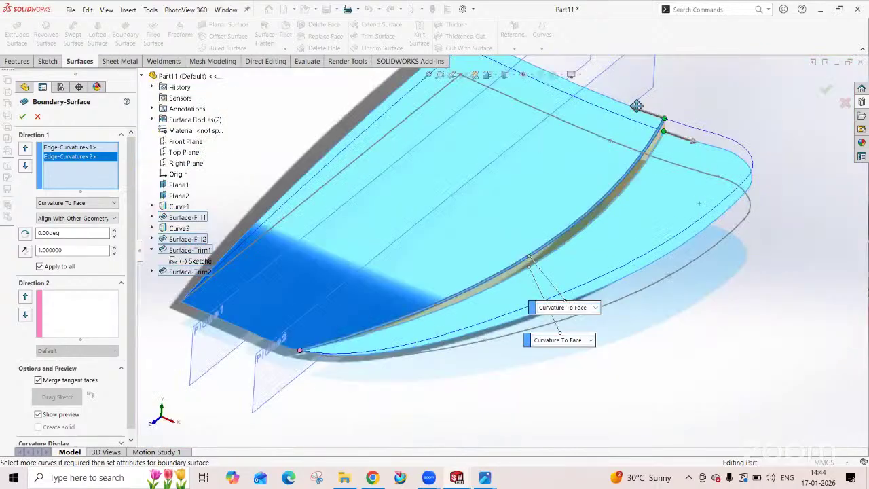
- Create the boundary surface across the gap between the two trimmed edges
{"action": "left_click", "coordinate": [26, 167]}
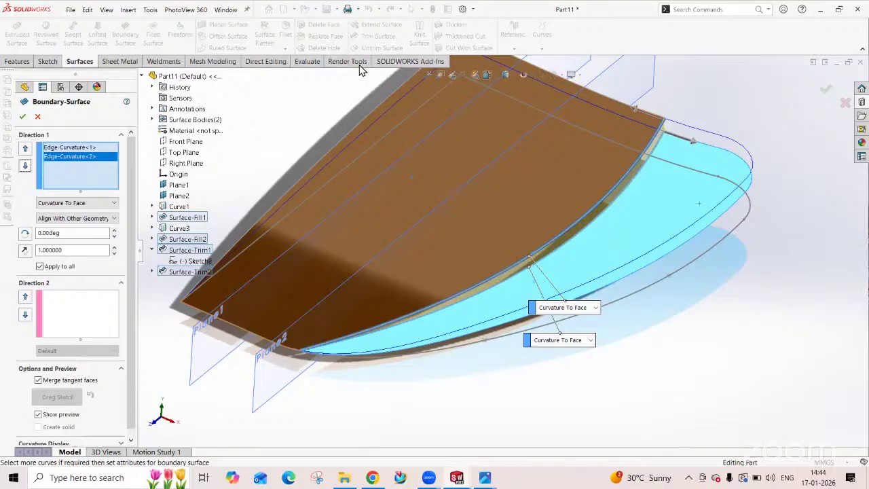
{"action": "scroll", "coordinate": [494, 246], "scroll_direction": "up", "scroll_amount": 5}
{"action": "scroll", "coordinate": [495, 246], "scroll_direction": "down", "scroll_amount": 5}
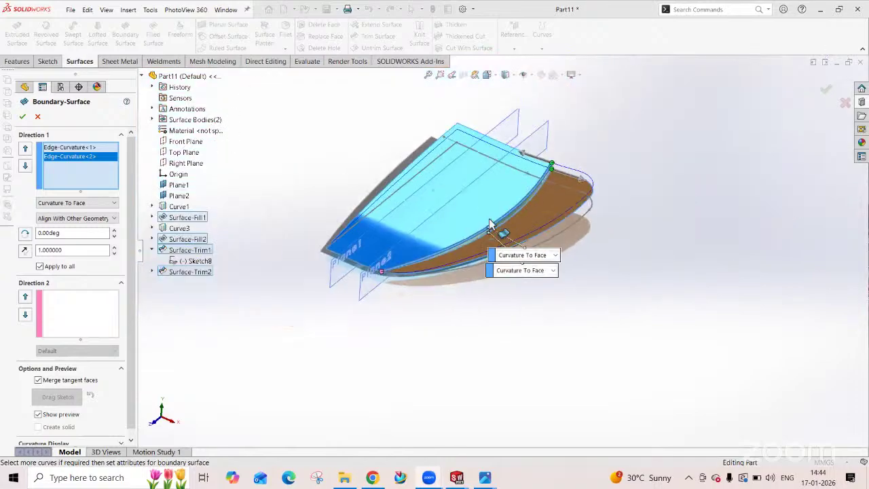
{"action": "middle_click_drag", "start_coordinate": [495, 246], "coordinate": [494, 226]}
{"action": "scroll", "coordinate": [454, 299], "scroll_direction": "up", "scroll_amount": 4}
{"action": "scroll", "coordinate": [454, 298], "scroll_direction": "up", "scroll_amount": 2}
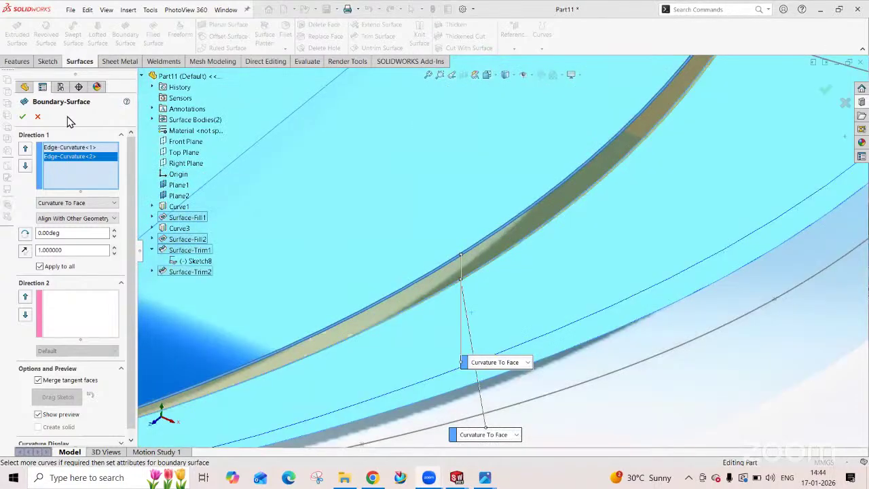
{"action": "left_click", "coordinate": [24, 115]}
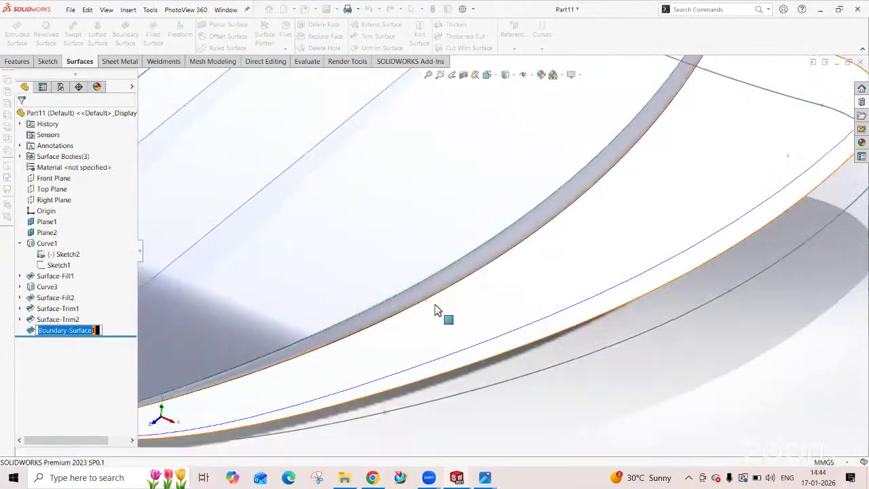
- Examine the new boundary surface and its transitions to the upper and lower surfaces from several angles
{"action": "scroll", "coordinate": [436, 310], "scroll_direction": "down", "scroll_amount": 5}
{"action": "middle_click_drag", "start_coordinate": [438, 294], "coordinate": [551, 246]}
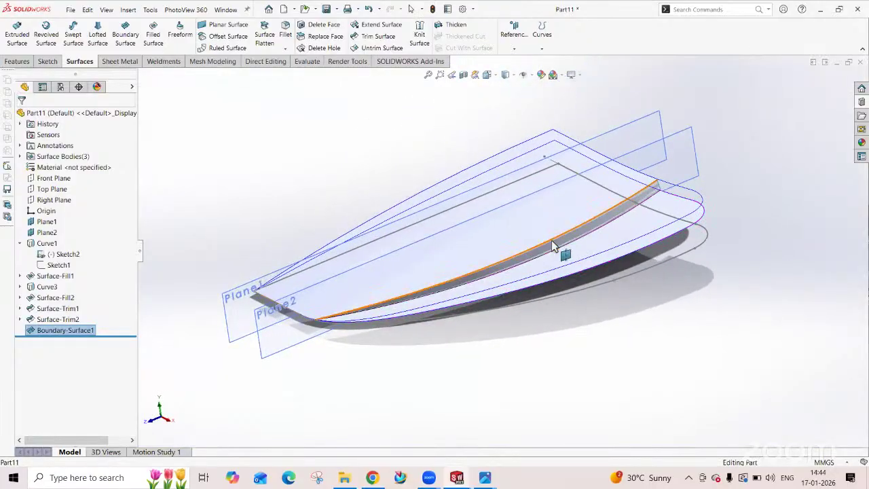
{"action": "scroll", "coordinate": [551, 246], "scroll_direction": "up", "scroll_amount": 4}
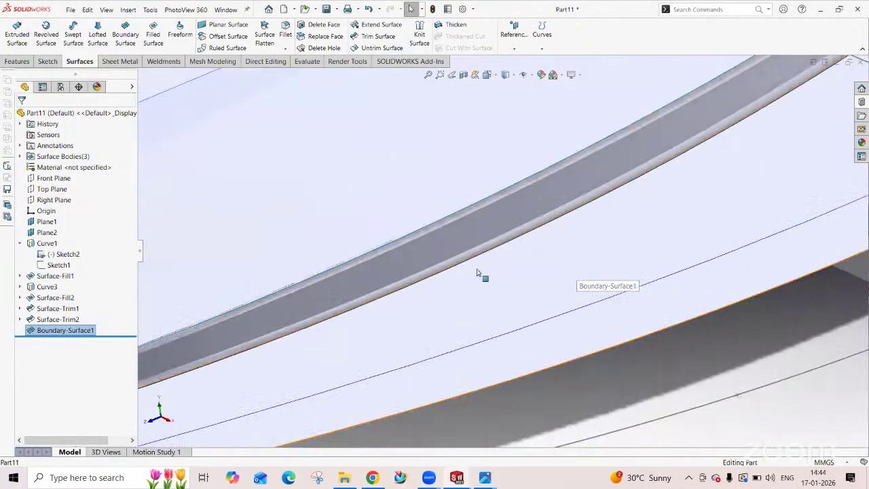
{"action": "scroll", "coordinate": [476, 273], "scroll_direction": "down", "scroll_amount": 5}
{"action": "mouse_move", "coordinate": [476, 273]}
{"action": "middle_mouse_down"}
{"action": "mouse_move", "coordinate": [396, 310]}
{"action": "mouse_move", "coordinate": [475, 275]}
{"action": "middle_mouse_up"}
{"action": "scroll", "coordinate": [476, 275], "scroll_direction": "up", "scroll_amount": 2}
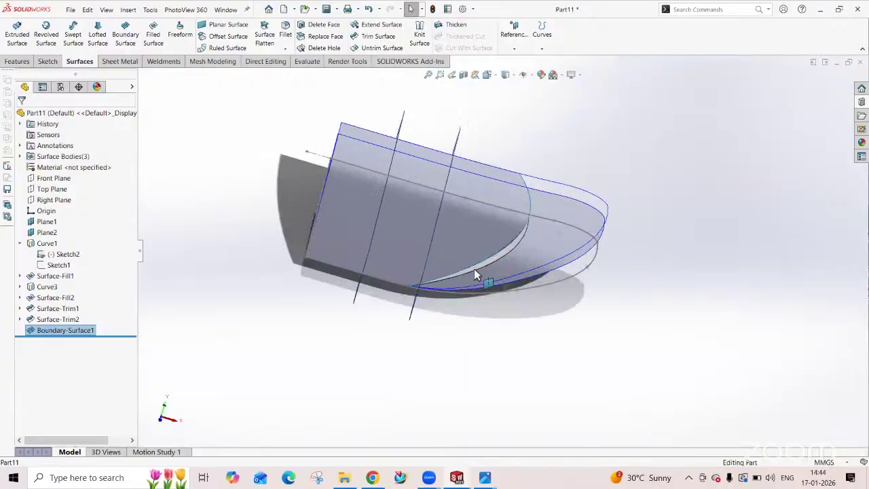
{"action": "scroll", "coordinate": [475, 275], "scroll_direction": "up", "scroll_amount": 2}
{"action": "middle_click_drag", "start_coordinate": [398, 310], "coordinate": [434, 285]}
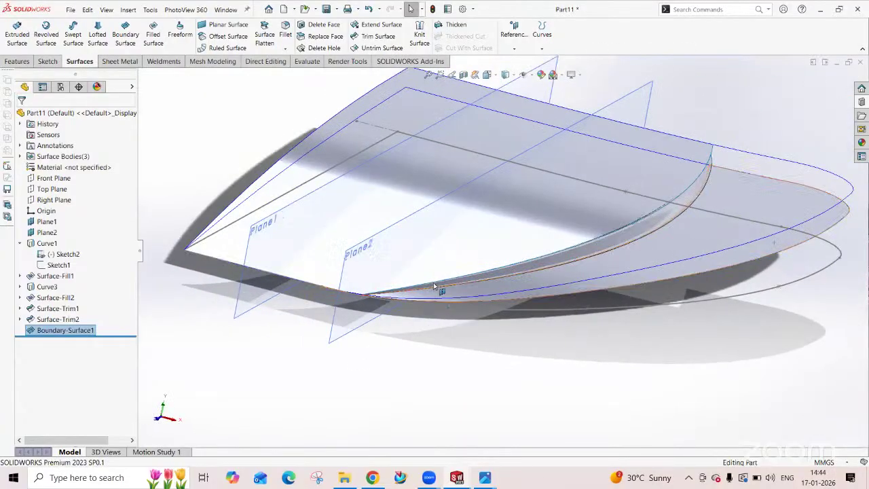
{"action": "left_click", "coordinate": [432, 292]}
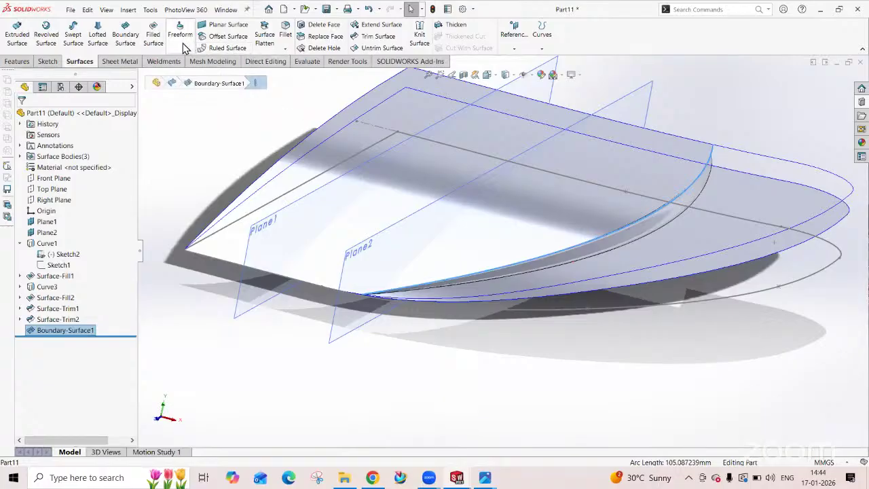
{"action": "left_click", "coordinate": [285, 51]}
{"action": "left_click", "coordinate": [285, 62]}
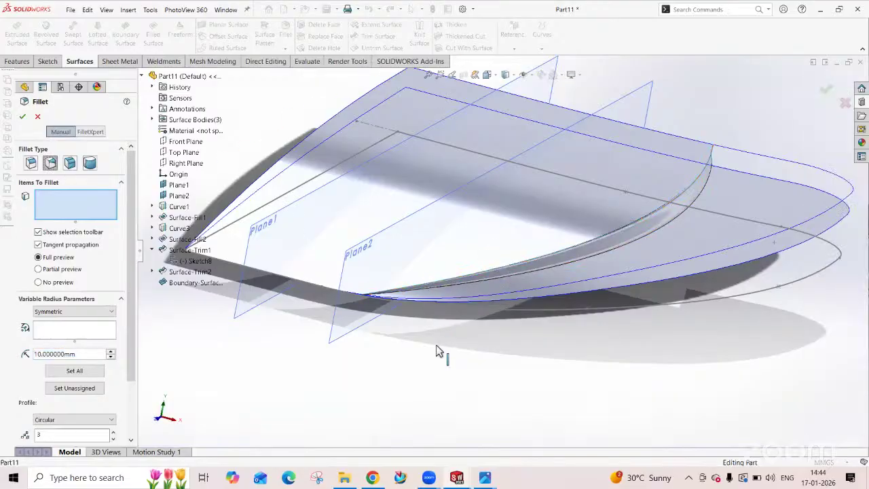
{"action": "left_click", "coordinate": [70, 163]}
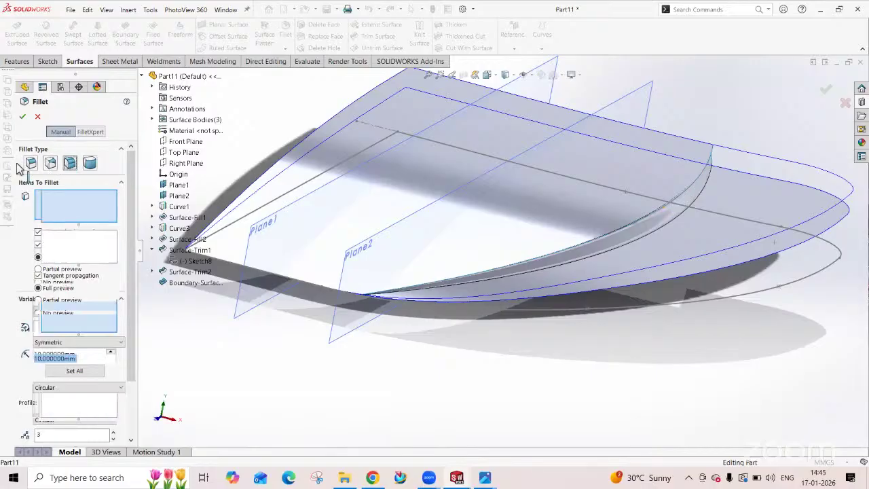
{"action": "left_click", "coordinate": [491, 293]}
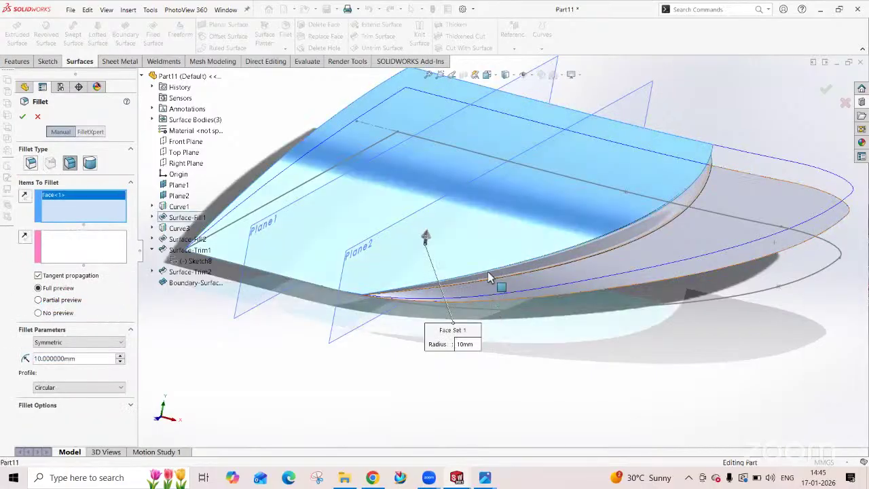
{"action": "scroll", "coordinate": [482, 271], "scroll_direction": "down", "scroll_amount": 3}
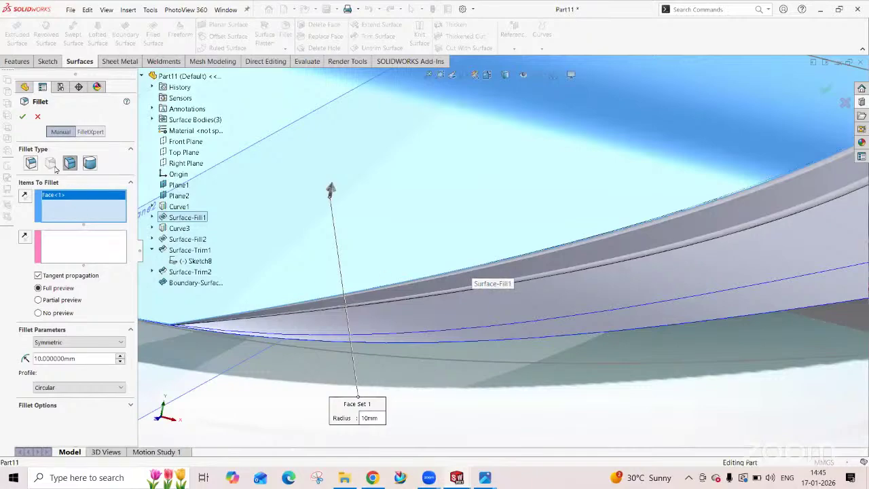
{"action": "left_click", "coordinate": [30, 162]}
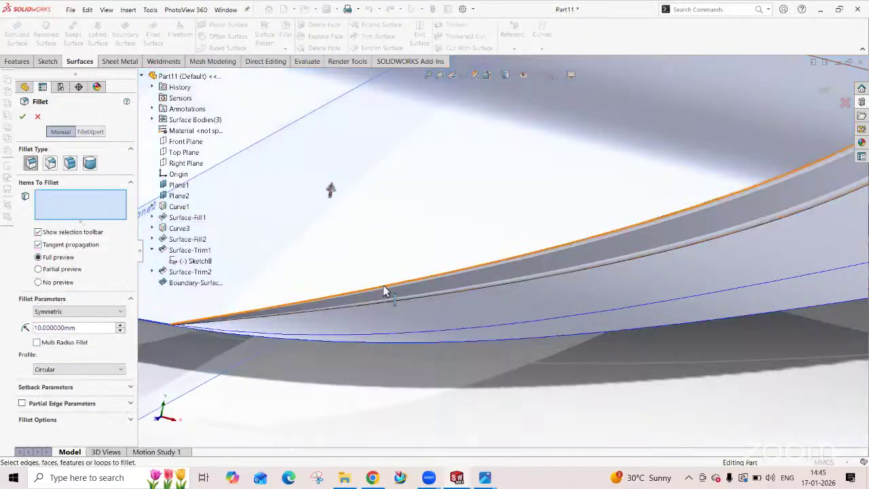
{"action": "key", "text": "f"}
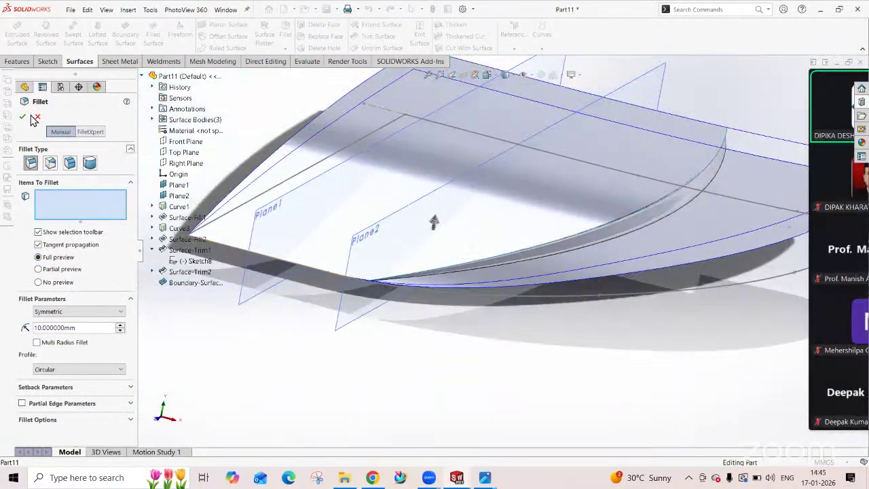
{"action": "key", "text": "Escape"}
- Edit Boundary-Surface1 to reverse the tangent direction at the upper surface's edge, Edge-Curvature<2>
{"action": "scroll", "coordinate": [599, 274], "scroll_direction": "up", "scroll_amount": 2}
{"action": "middle_click_drag", "start_coordinate": [600, 274], "coordinate": [572, 251]}
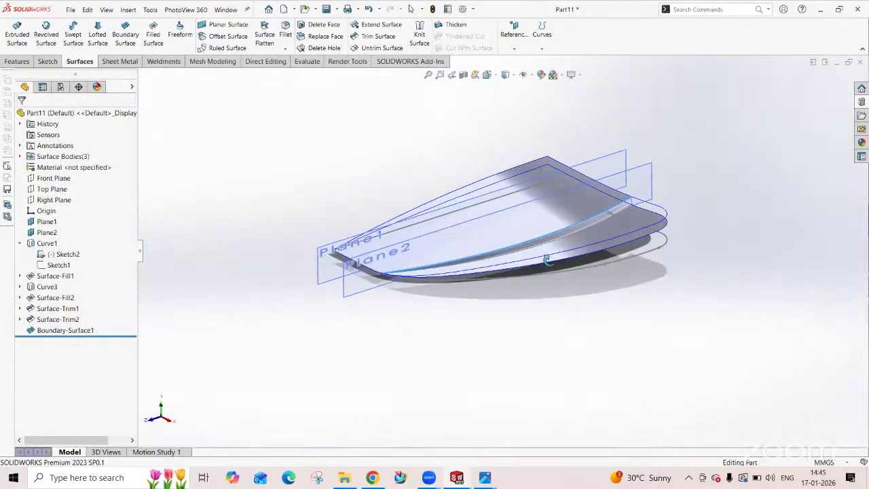
{"action": "scroll", "coordinate": [573, 251], "scroll_direction": "down", "scroll_amount": 5}
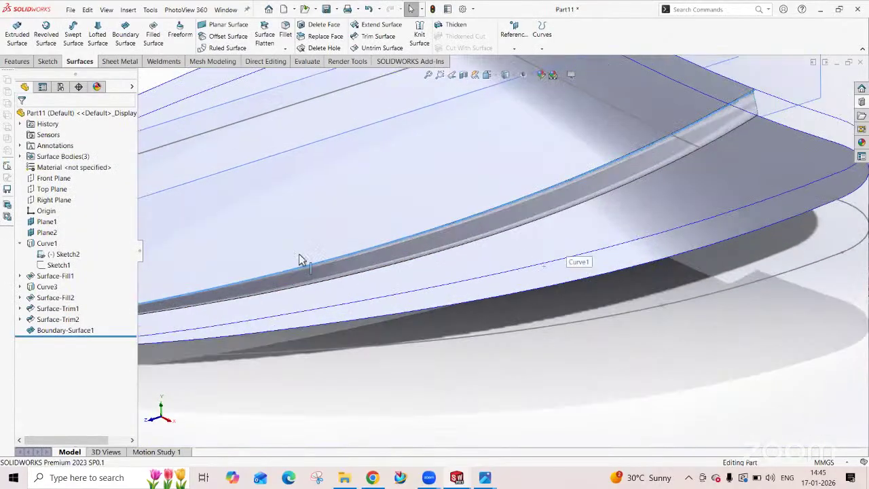
{"action": "right_click", "coordinate": [58, 329]}
{"action": "left_click", "coordinate": [62, 267]}
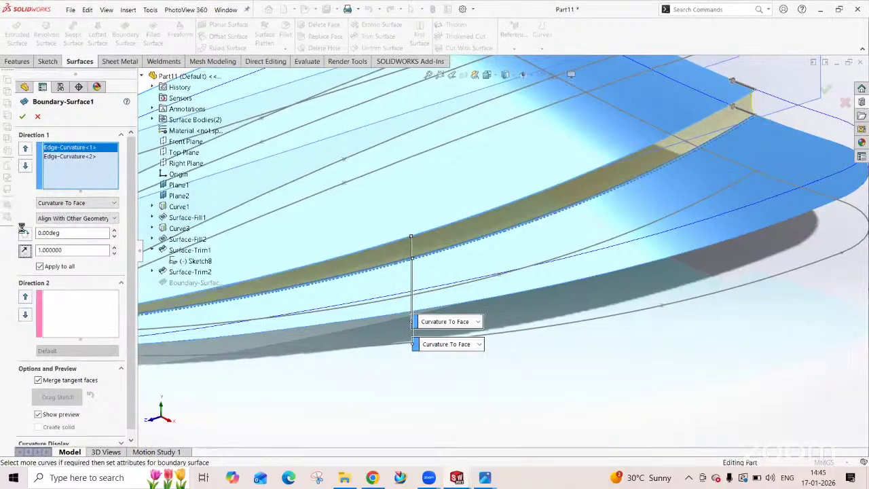
{"action": "left_click", "coordinate": [24, 250]}
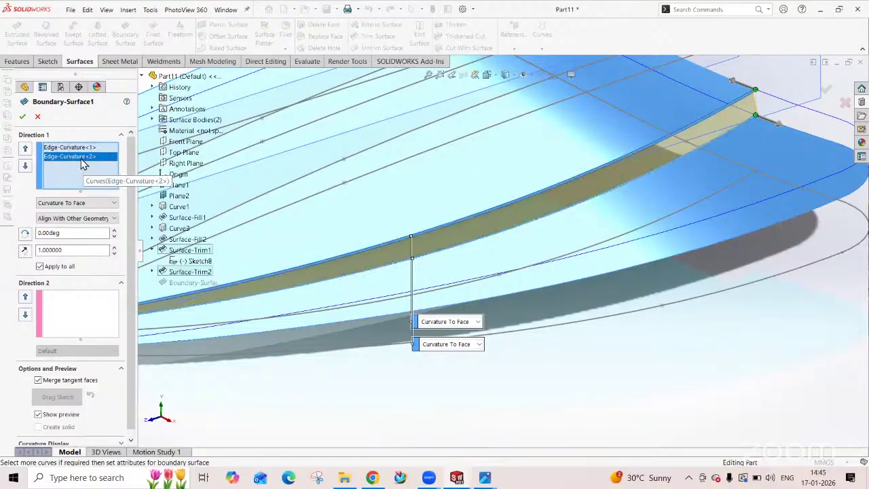
{"action": "left_click", "coordinate": [22, 251]}
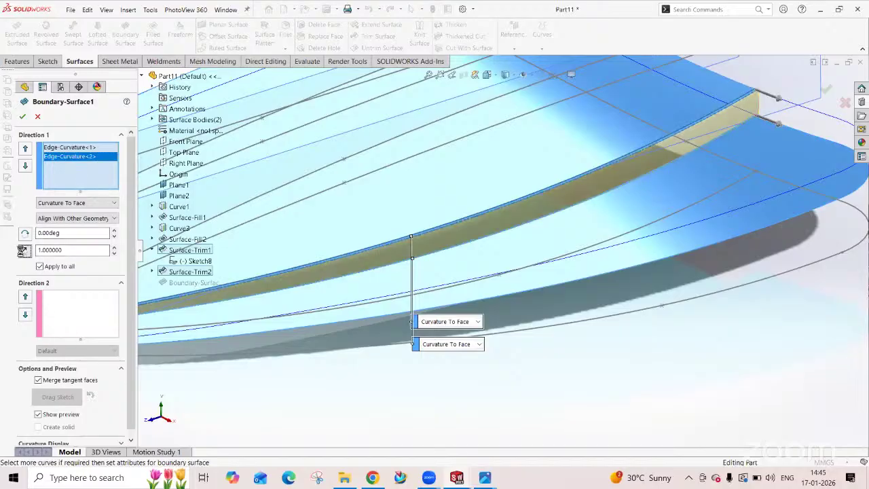
{"action": "left_click", "coordinate": [23, 116]}
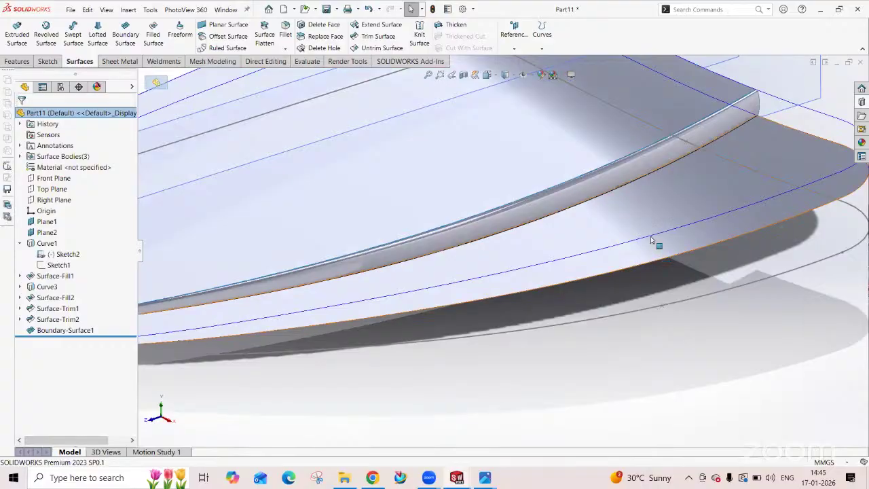
- Start a Mirror feature using the Right Plane as the mirror plane
{"action": "scroll", "coordinate": [651, 241], "scroll_direction": "up", "scroll_amount": 5}
{"action": "scroll", "coordinate": [174, 315], "scroll_direction": "down", "scroll_amount": 4}
{"action": "middle_click_drag", "start_coordinate": [175, 315], "coordinate": [497, 272]}
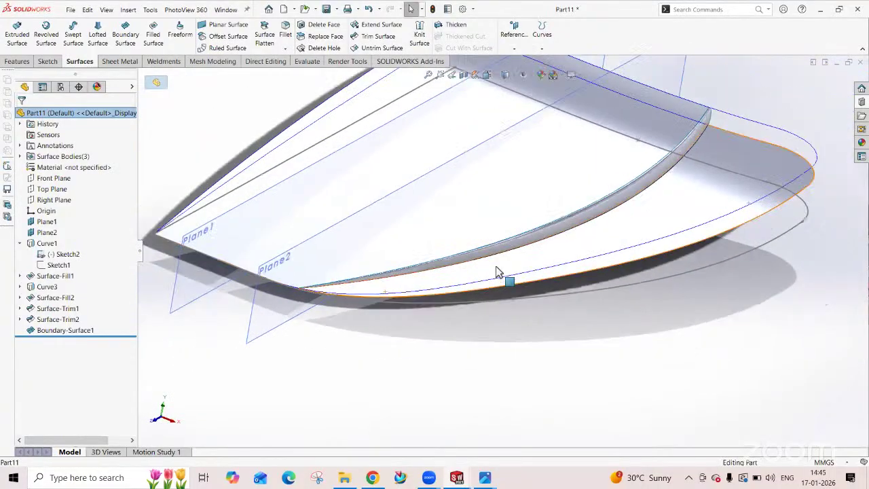
{"action": "scroll", "coordinate": [497, 272], "scroll_direction": "up", "scroll_amount": 4}
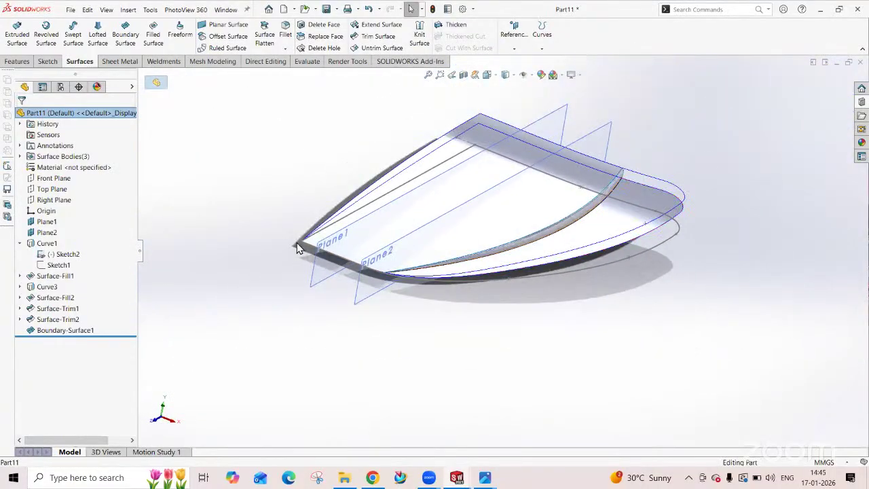
{"action": "middle_click_drag", "start_coordinate": [374, 252], "coordinate": [170, 206]}
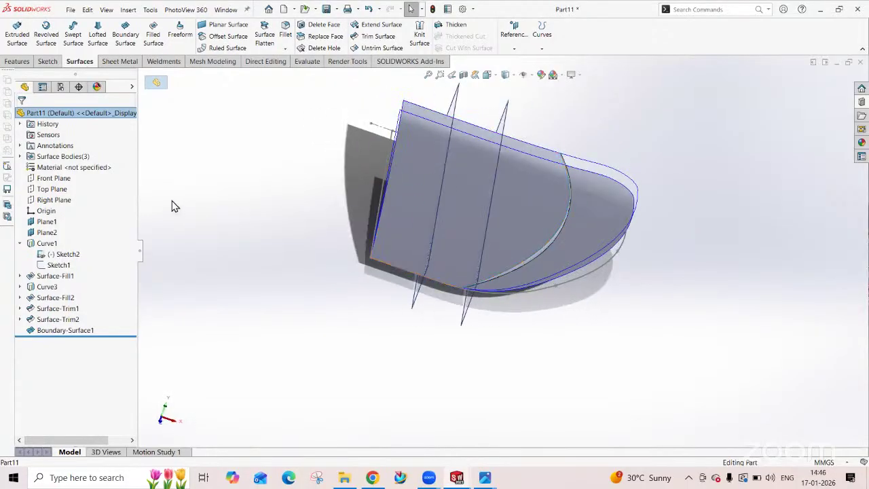
{"action": "left_click", "coordinate": [67, 200]}
{"action": "left_click", "coordinate": [17, 61]}
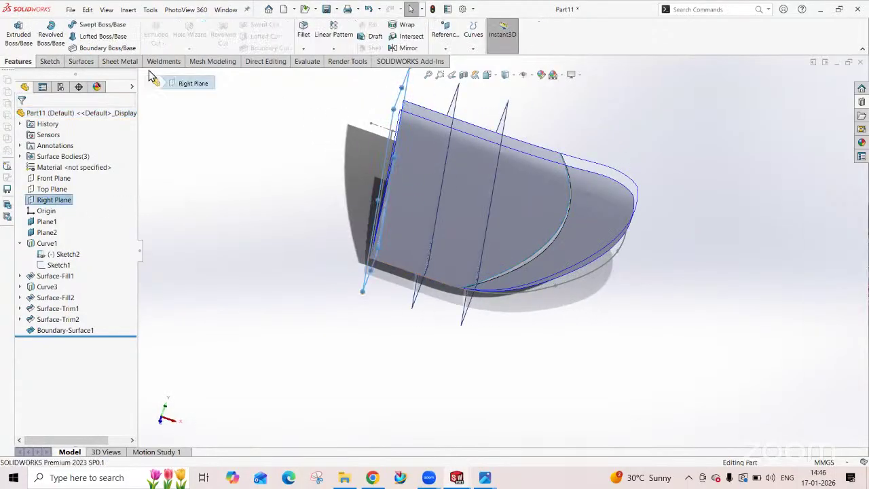
{"action": "left_click", "coordinate": [406, 47]}
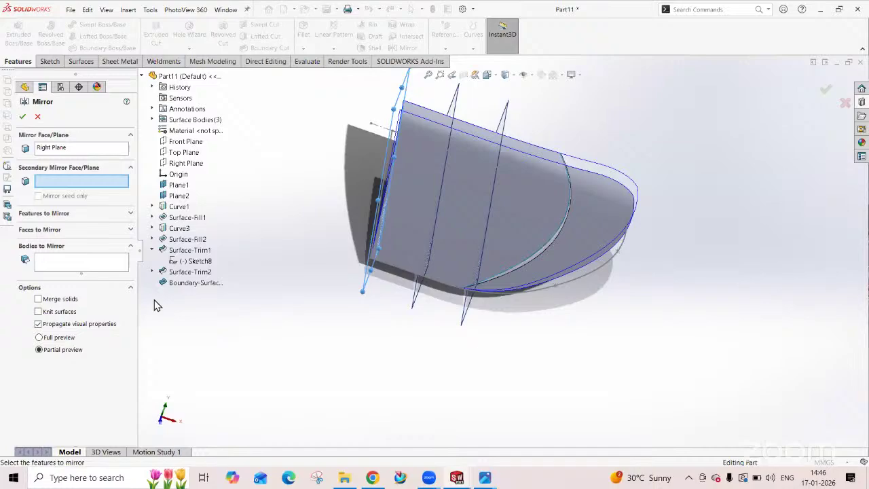
- Mirror the bodies Surface-Trim1, Surface-Trim2 and Boundary-Surface1 across the Right Plane
{"action": "left_click", "coordinate": [57, 264]}
{"action": "left_click", "coordinate": [450, 257]}
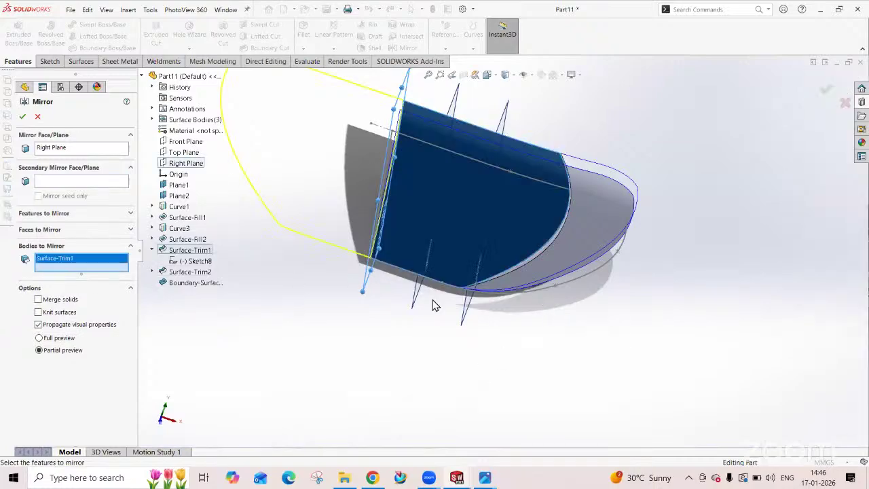
{"action": "left_click", "coordinate": [533, 277]}
{"action": "left_click", "coordinate": [521, 271]}
{"action": "scroll", "coordinate": [520, 271], "scroll_direction": "down", "scroll_amount": 4}
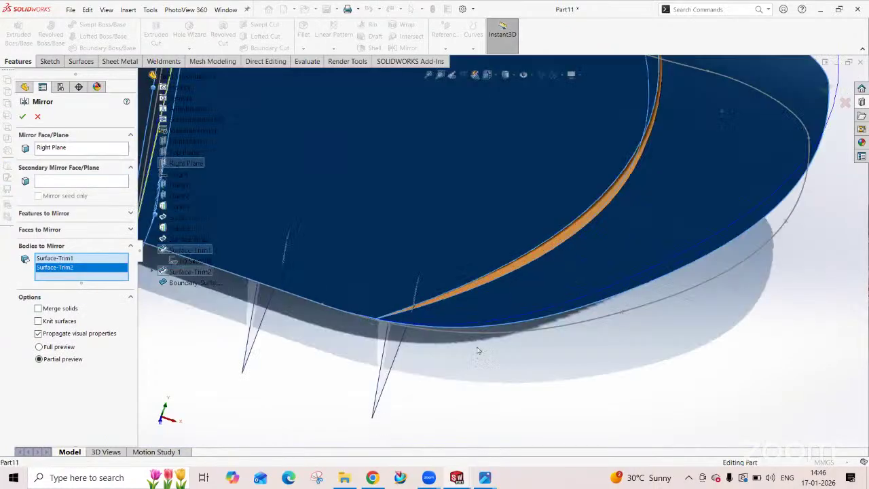
{"action": "key", "text": "z"}
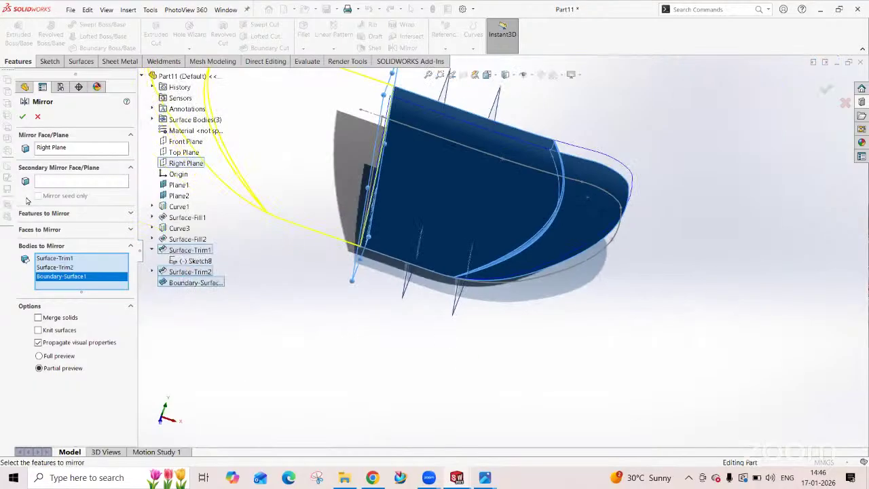
{"action": "left_click", "coordinate": [53, 149]}
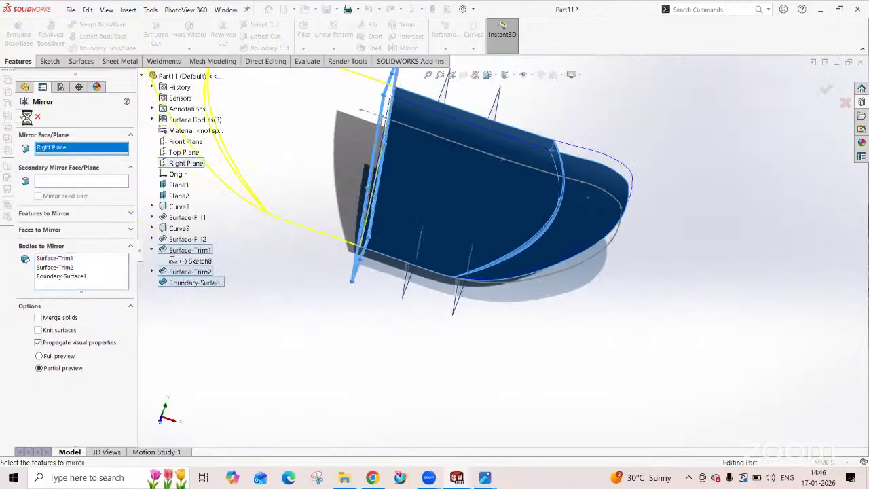
{"action": "middle_click_drag", "start_coordinate": [281, 302], "coordinate": [339, 319]}
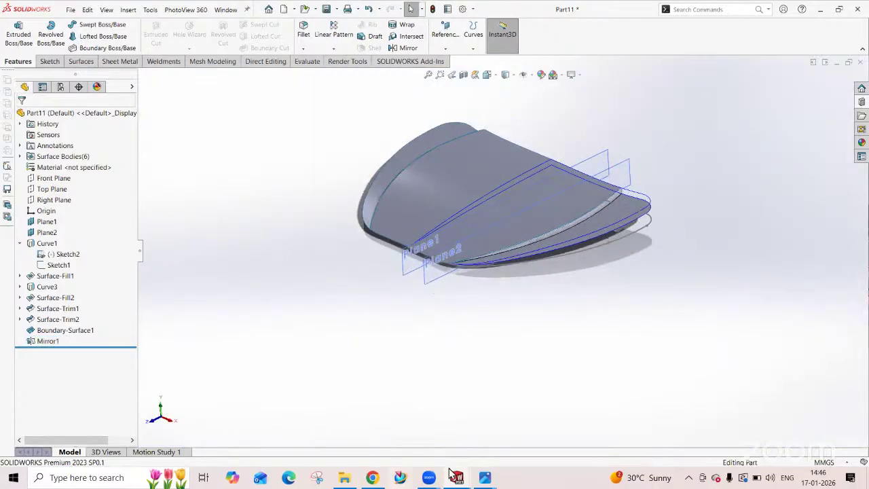
- Compare the mirrored bonnet with the reference image car bonet.PNG, inspecting the surfaces up close
{"action": "mouse_move", "coordinate": [484, 479]}
{"action": "left_click", "coordinate": [437, 429]}
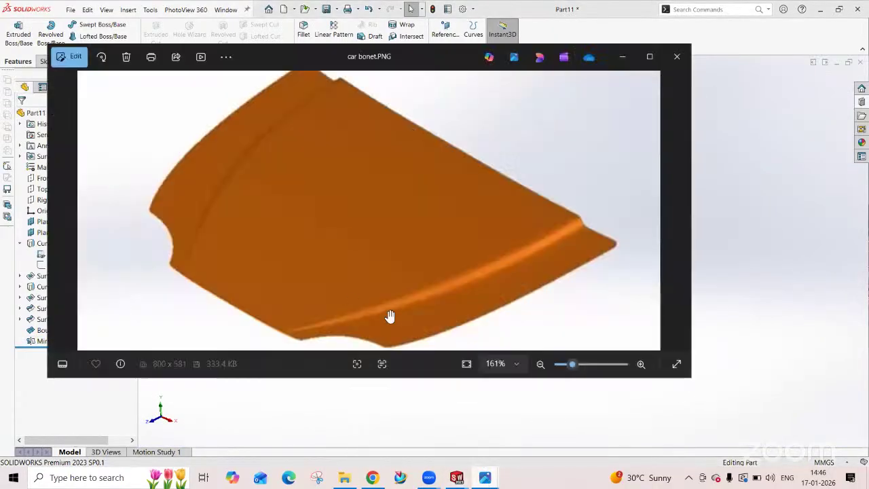
{"action": "left_click", "coordinate": [627, 54]}
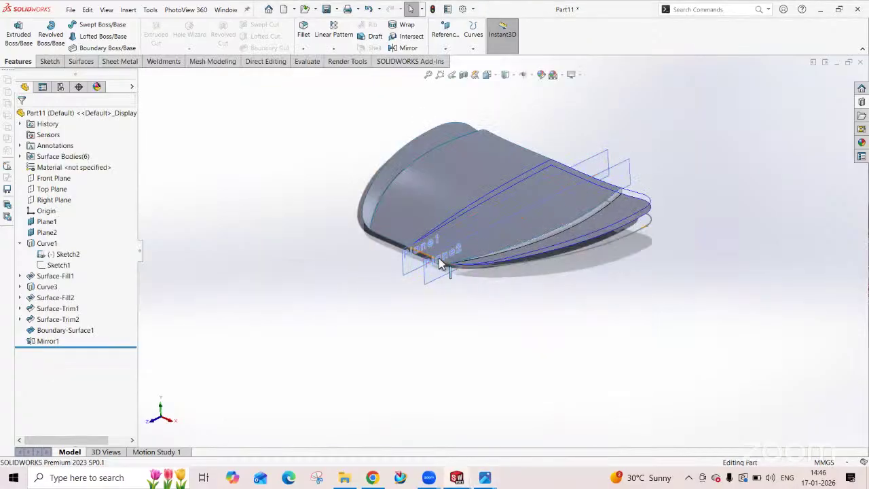
{"action": "middle_click_drag", "start_coordinate": [439, 264], "coordinate": [520, 219]}
{"action": "scroll", "coordinate": [489, 248], "scroll_direction": "up", "scroll_amount": 5}
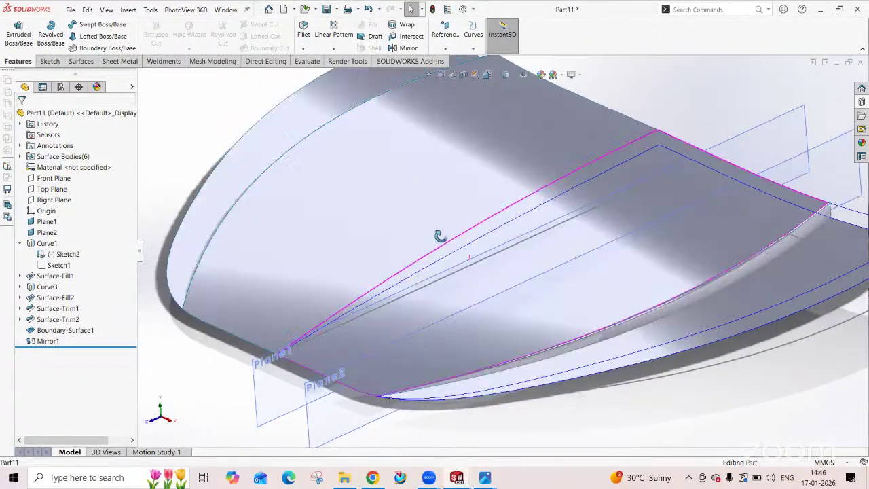
{"action": "scroll", "coordinate": [440, 236], "scroll_direction": "down", "scroll_amount": 6}
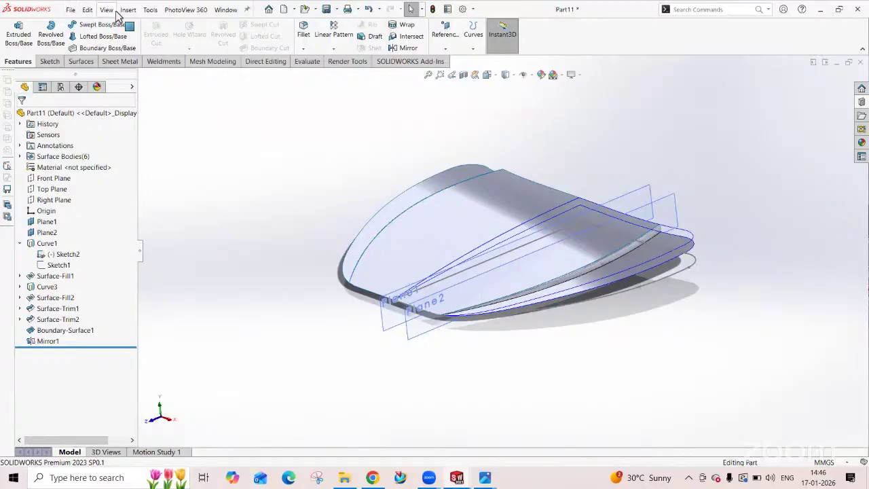
{"action": "left_click", "coordinate": [109, 11]}
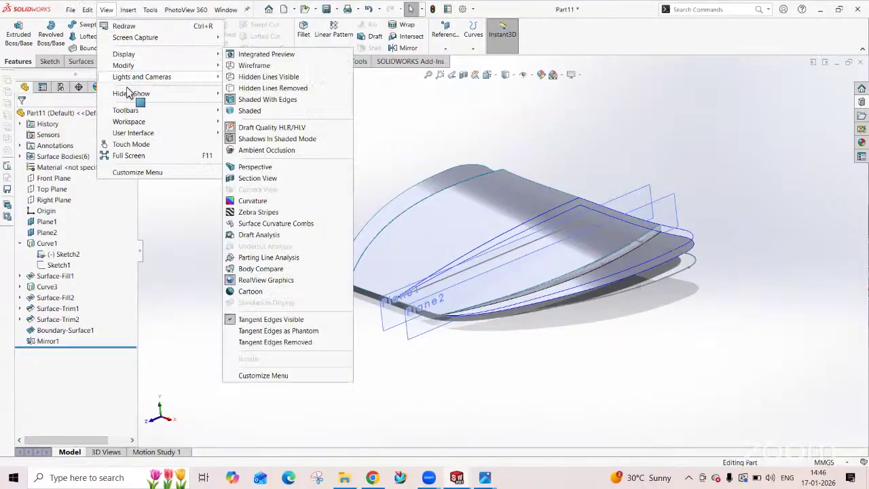
{"action": "mouse_move", "coordinate": [132, 78]}
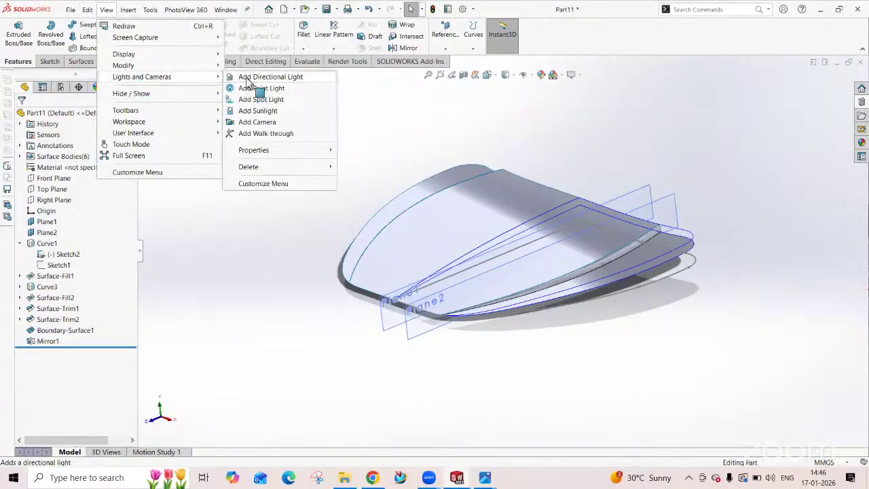
{"action": "left_click", "coordinate": [248, 78]}
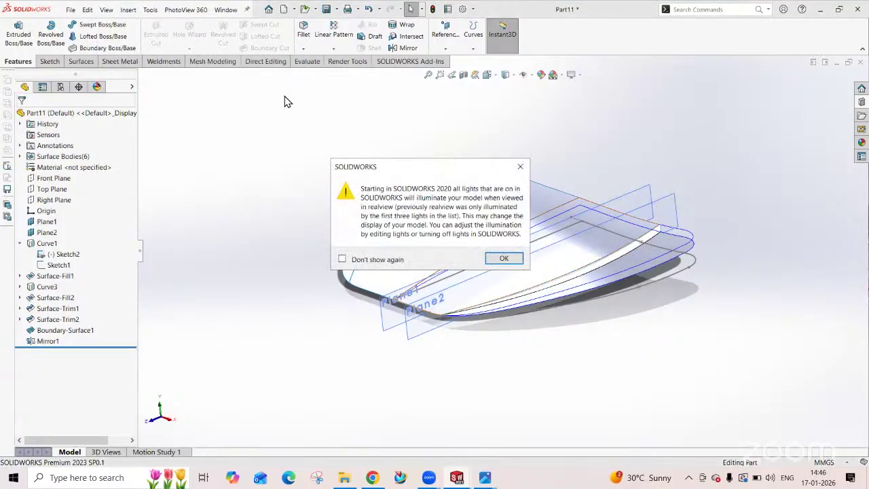
{"action": "left_click", "coordinate": [510, 260]}
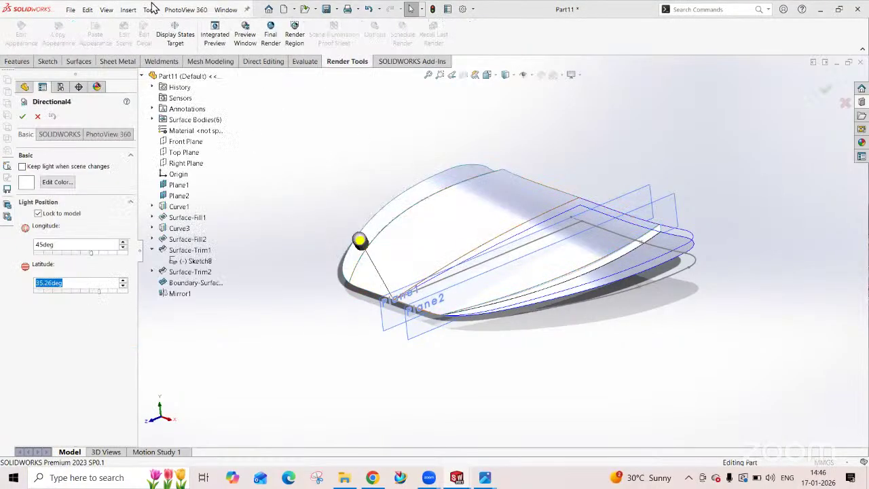
{"action": "left_click", "coordinate": [68, 182]}
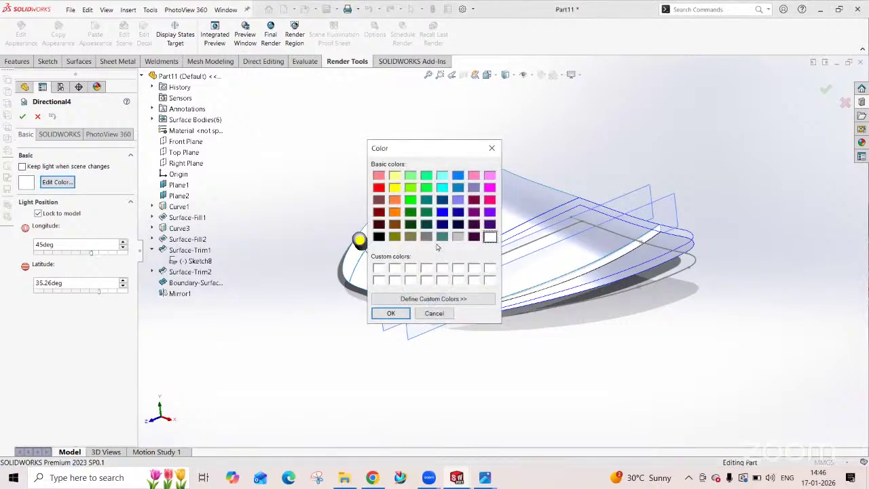
{"action": "left_click", "coordinate": [458, 236]}
{"action": "left_click", "coordinate": [391, 313]}
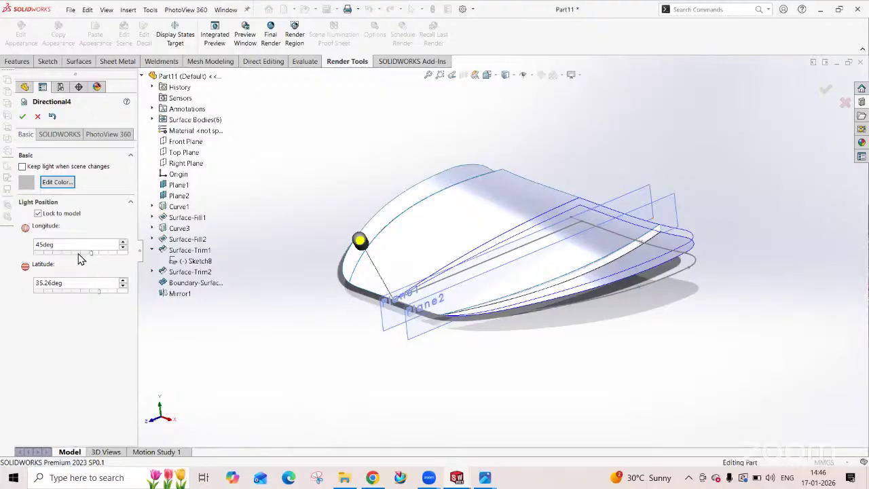
{"action": "left_click", "coordinate": [91, 249]}
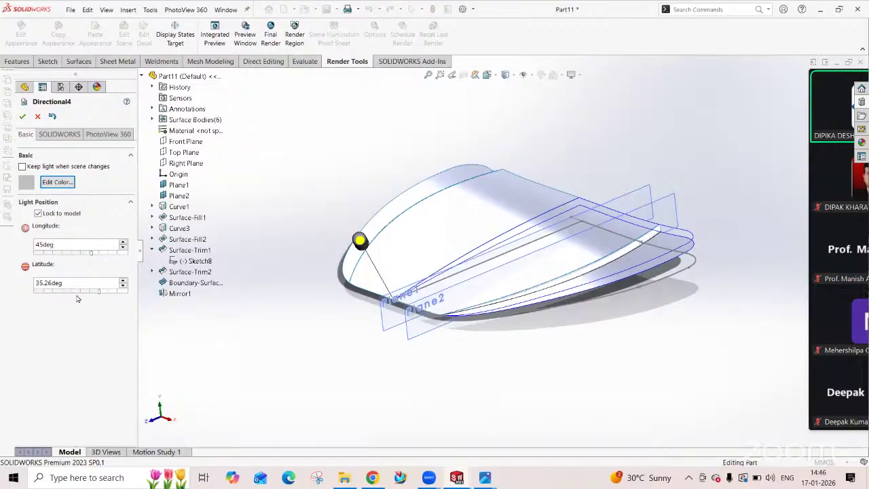
{"action": "middle_click_drag", "start_coordinate": [355, 236], "coordinate": [505, 261]}
{"action": "left_click_drag", "start_coordinate": [504, 258], "coordinate": [298, 266]}
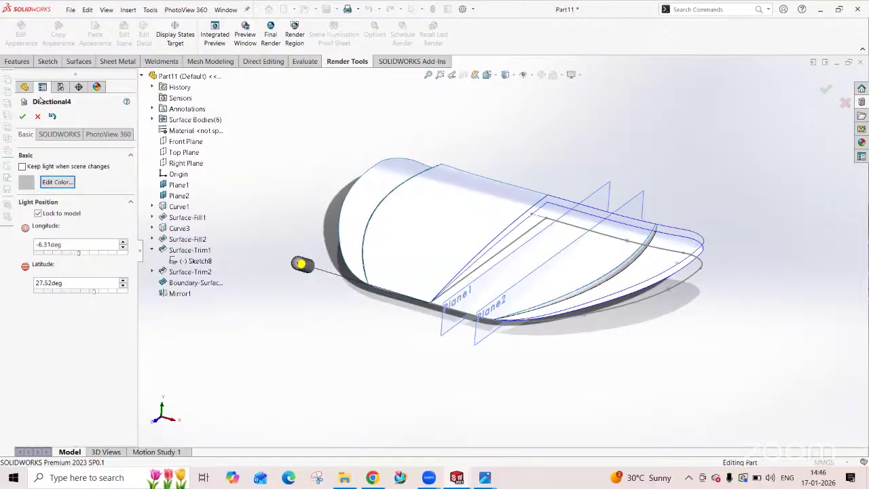
{"action": "left_click", "coordinate": [108, 134]}
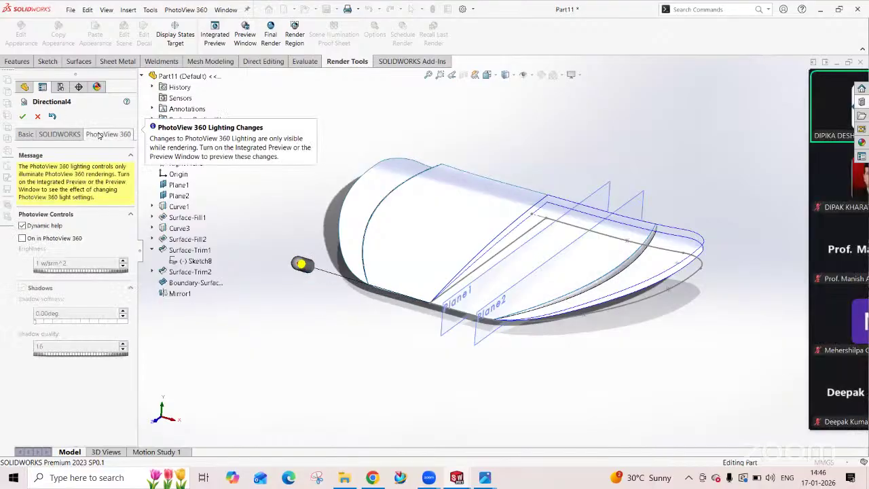
{"action": "left_click", "coordinate": [384, 63]}
{"action": "left_click", "coordinate": [39, 117]}
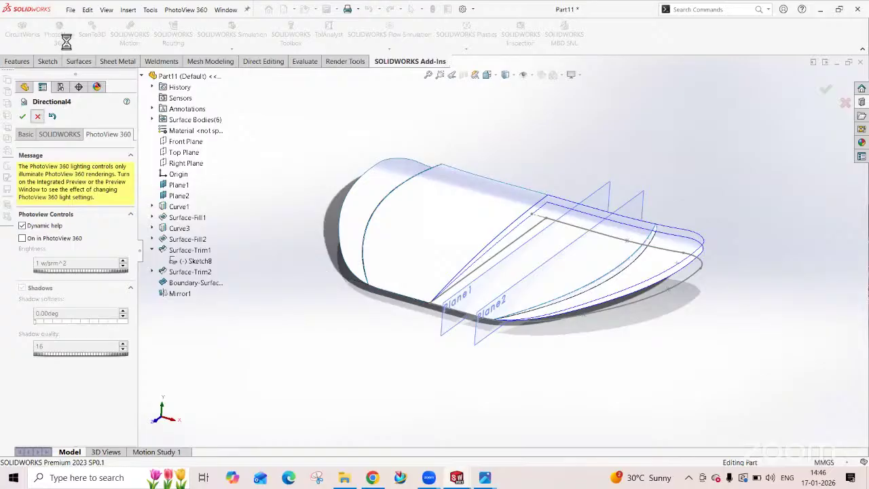
{"action": "left_click", "coordinate": [59, 35]}
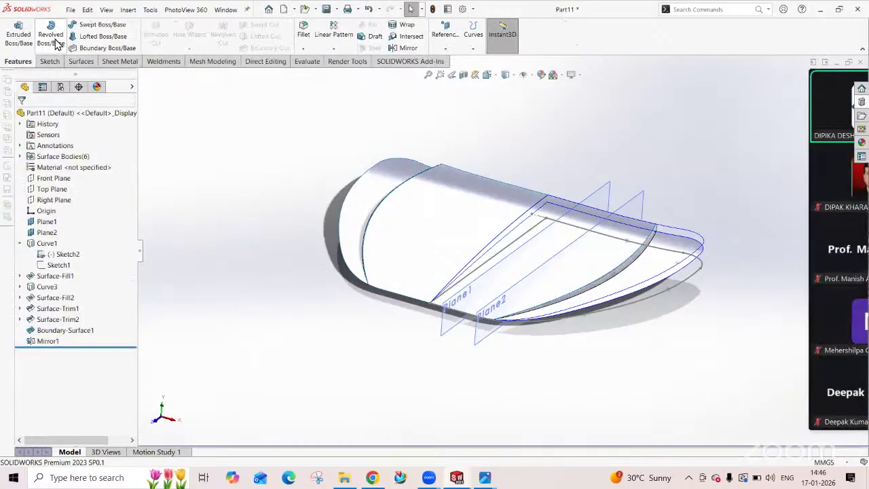
{"action": "left_click", "coordinate": [410, 62]}
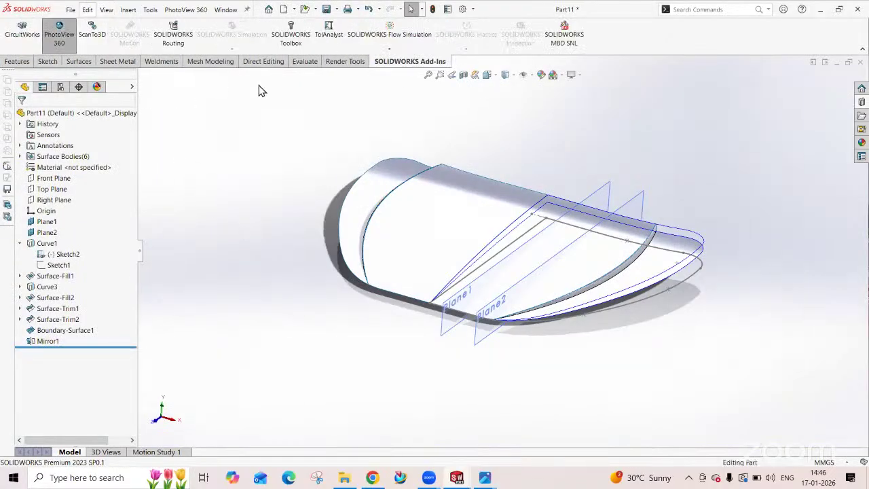
- Add a spot light to the scene and set its colour to dark gray
{"action": "left_click", "coordinate": [69, 11]}
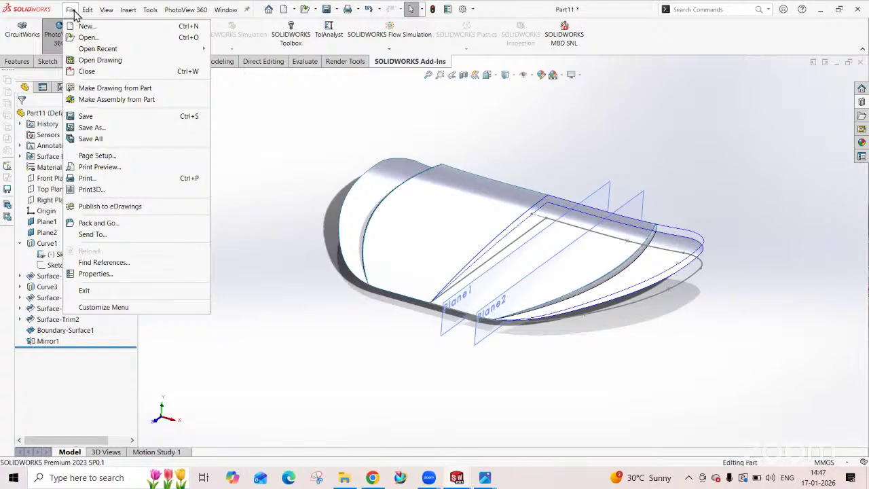
{"action": "mouse_move", "coordinate": [107, 9]}
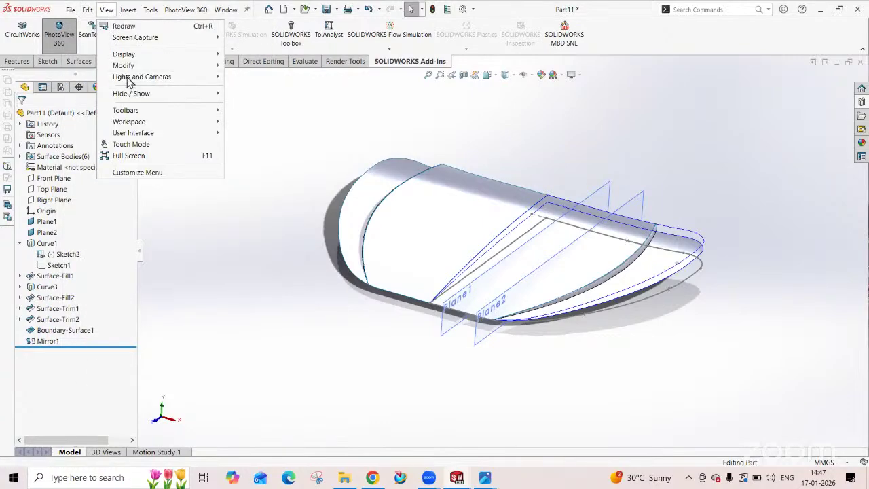
{"action": "mouse_move", "coordinate": [129, 80]}
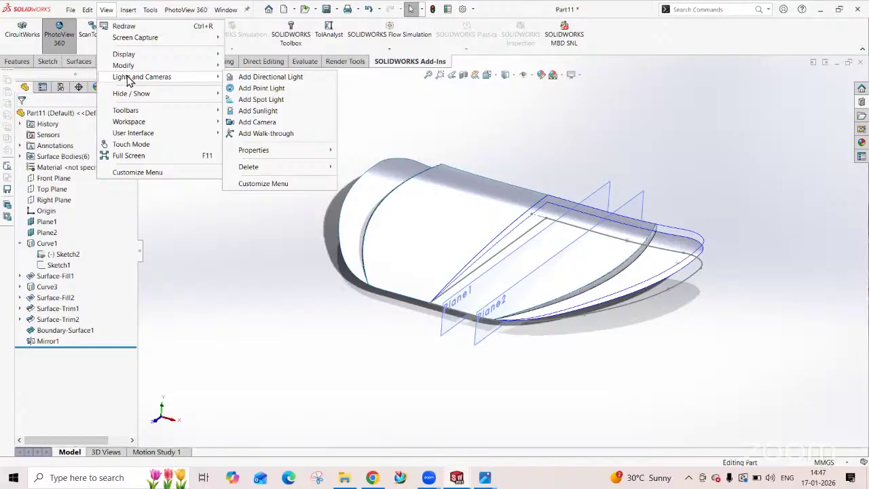
{"action": "left_click", "coordinate": [258, 110]}
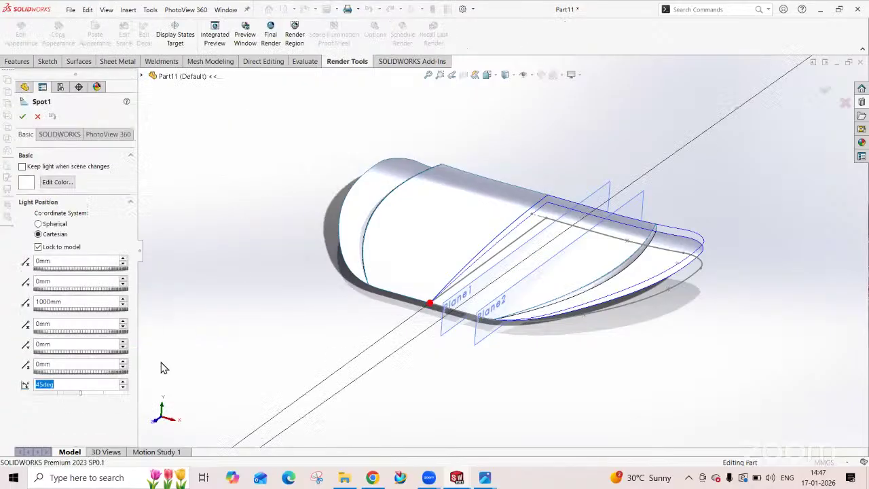
{"action": "left_click", "coordinate": [74, 182]}
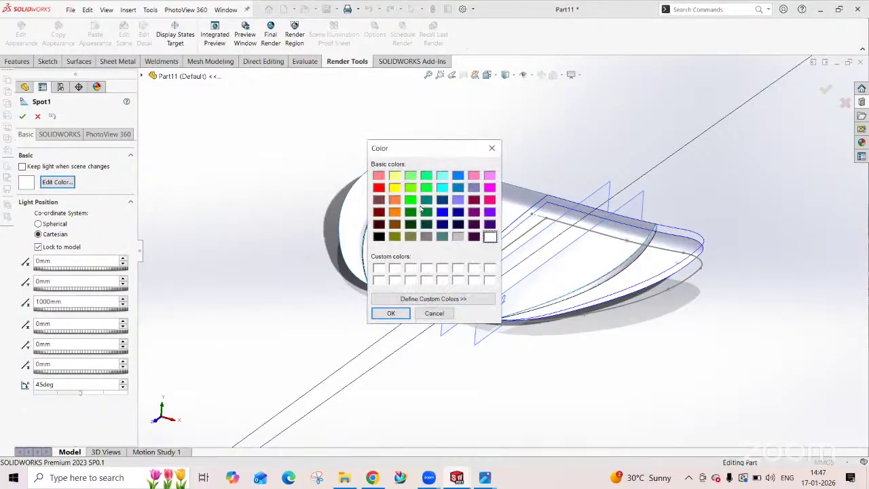
{"action": "left_click", "coordinate": [429, 236]}
{"action": "left_click", "coordinate": [388, 313]}
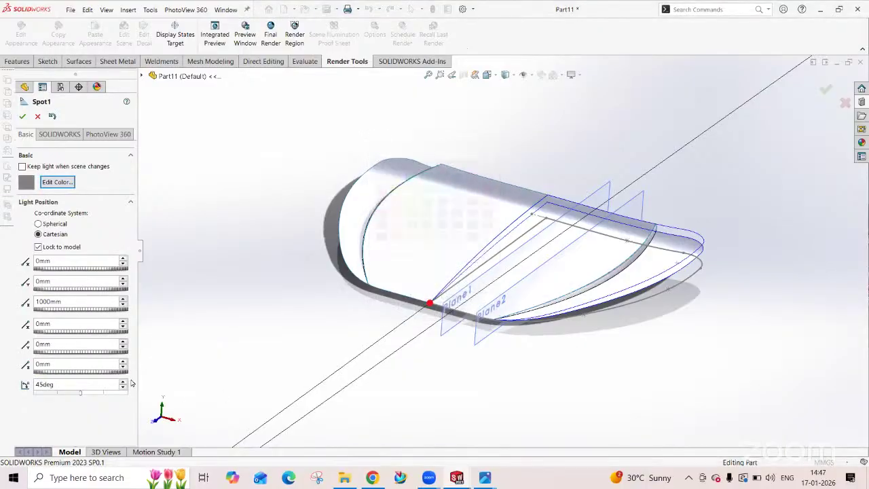
- Position the spot light at about X 315 mm, Y 320 mm, Z 741 mm, keeping its target at the origin
{"action": "left_click", "coordinate": [123, 260]}
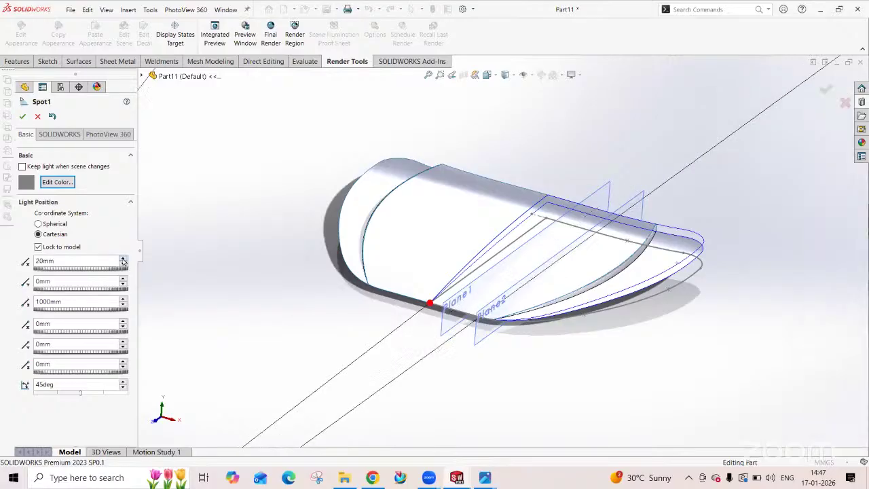
{"action": "left_click", "coordinate": [122, 279]}
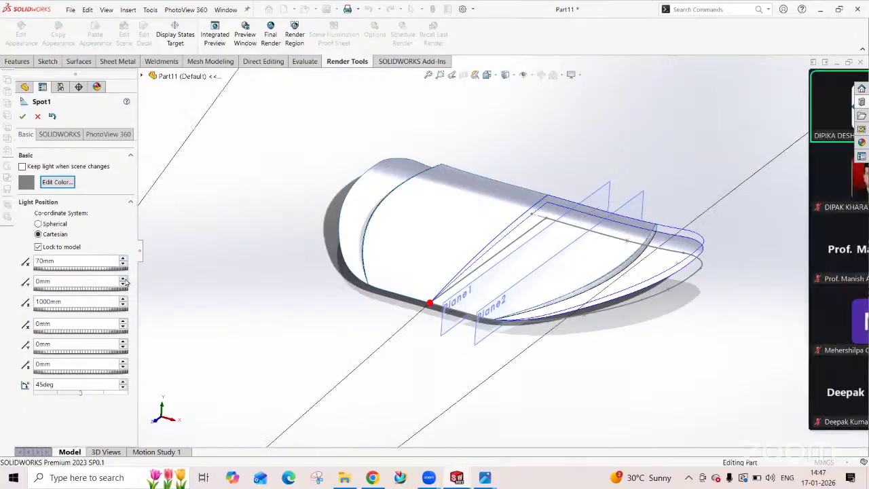
{"action": "scroll", "coordinate": [426, 262], "scroll_direction": "down", "scroll_amount": 5}
{"action": "scroll", "coordinate": [426, 263], "scroll_direction": "up", "scroll_amount": 10}
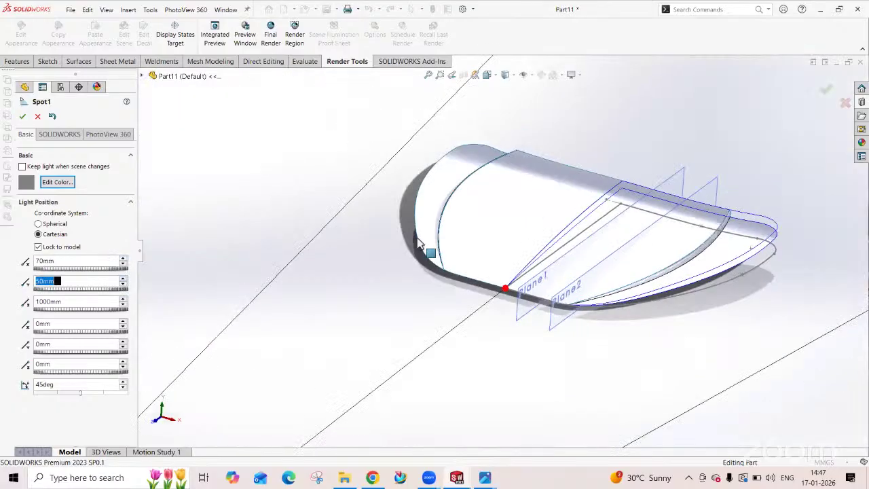
{"action": "left_click_drag", "start_coordinate": [374, 362], "coordinate": [475, 275]}
{"action": "scroll", "coordinate": [477, 239], "scroll_direction": "down", "scroll_amount": 3}
{"action": "middle_click_drag", "start_coordinate": [448, 252], "coordinate": [406, 340]}
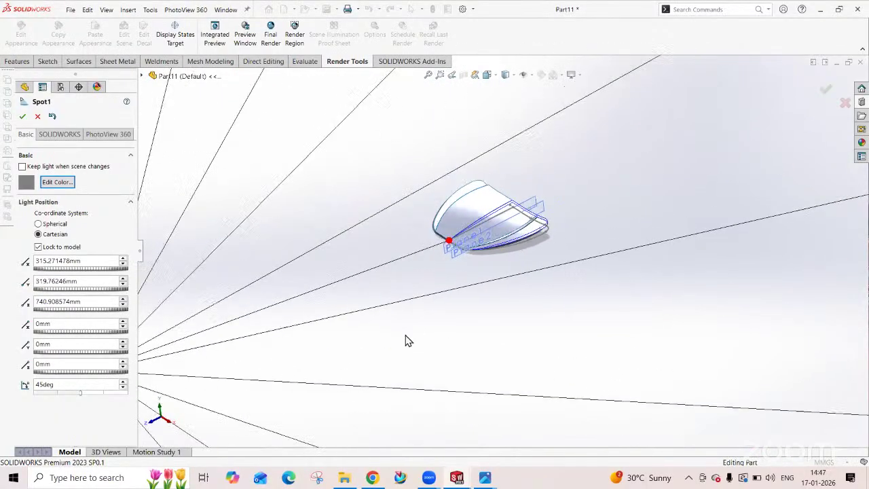
{"action": "left_click", "coordinate": [22, 119]}
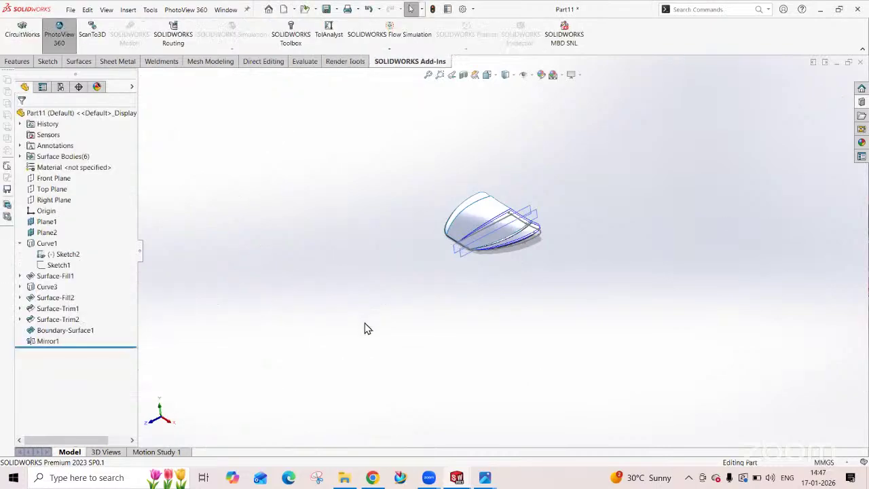
- Add a camera aimed at its target and place it about 1131 mm from the target so it views the bonnet
{"action": "left_click", "coordinate": [71, 10]}
{"action": "mouse_move", "coordinate": [107, 10]}
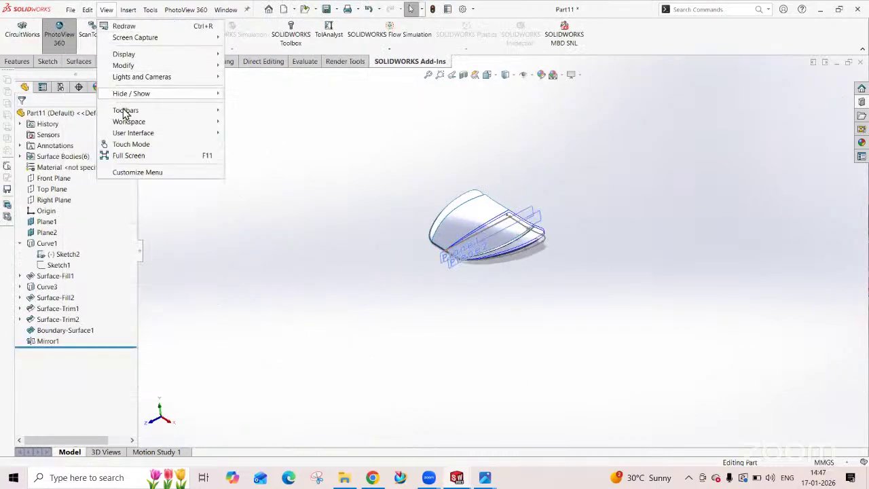
{"action": "mouse_move", "coordinate": [129, 80]}
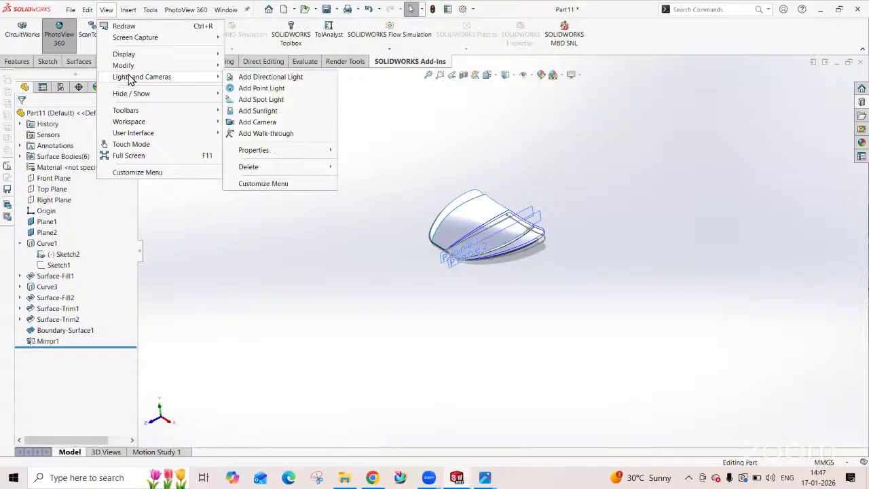
{"action": "left_click", "coordinate": [257, 122]}
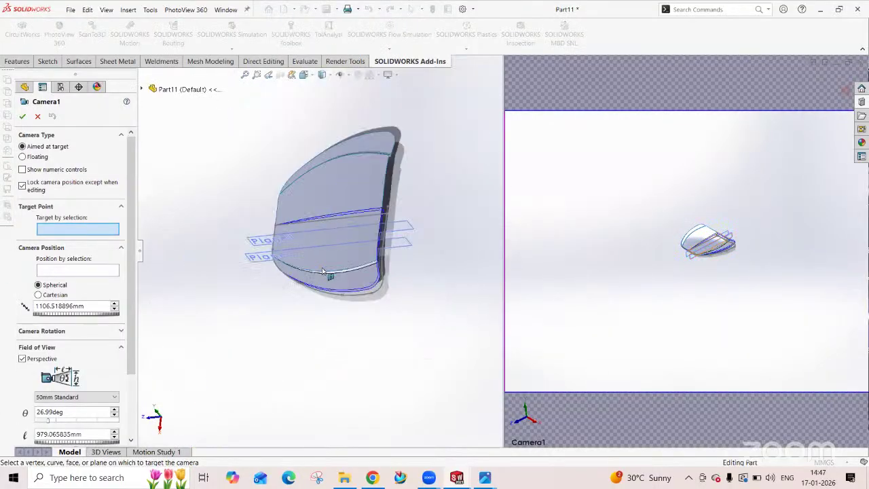
{"action": "scroll", "coordinate": [347, 258], "scroll_direction": "down", "scroll_amount": 3}
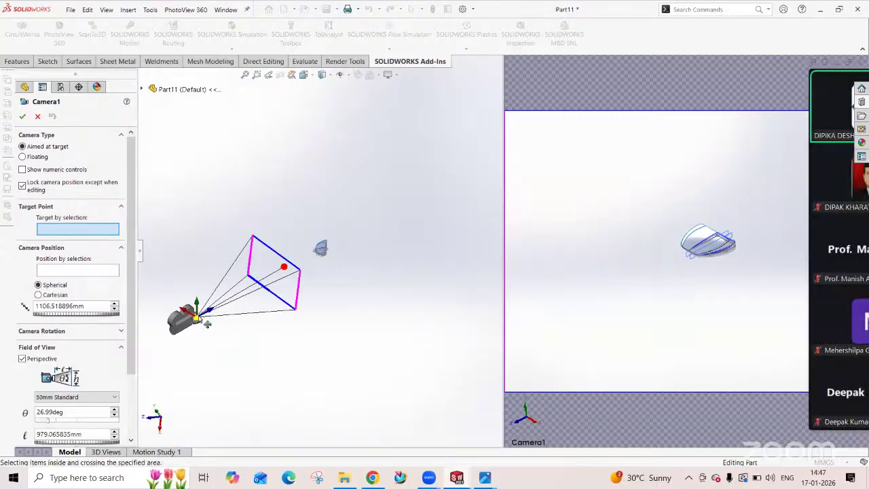
{"action": "mouse_move", "coordinate": [201, 323]}
{"action": "left_mouse_down"}
{"action": "mouse_move", "coordinate": [241, 334]}
{"action": "mouse_move", "coordinate": [188, 303]}
{"action": "mouse_move", "coordinate": [207, 332]}
{"action": "left_mouse_up"}
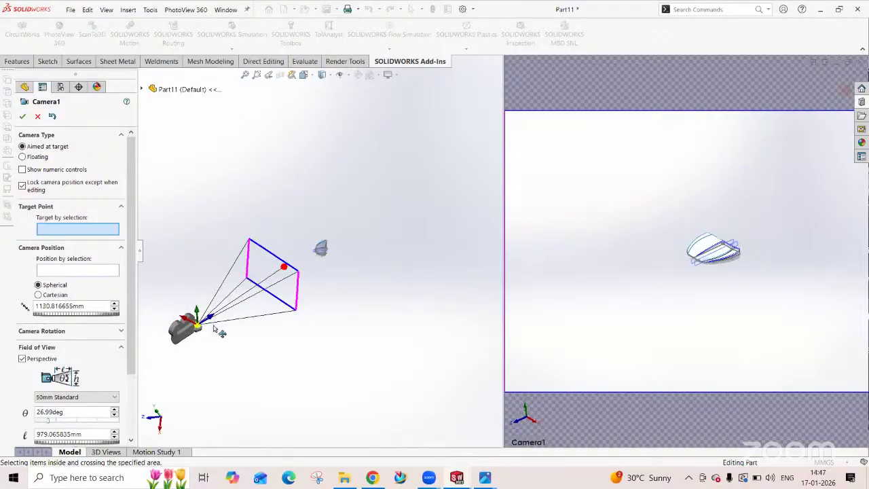
{"action": "scroll", "coordinate": [333, 260], "scroll_direction": "down", "scroll_amount": 4}
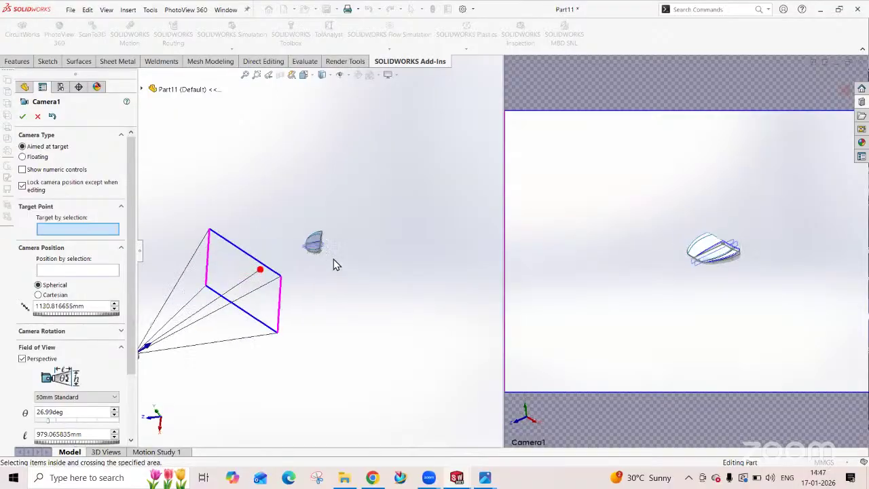
{"action": "left_click", "coordinate": [22, 116]}
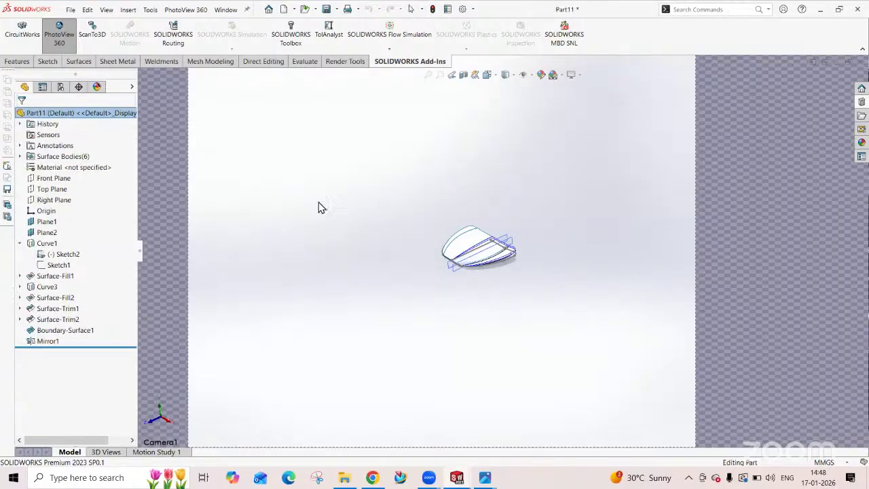
- Add a walk-through with the Top Plane as its viewport direction and start it, dismissing the quick start instructions
{"action": "left_click", "coordinate": [105, 10]}
{"action": "mouse_move", "coordinate": [128, 77]}
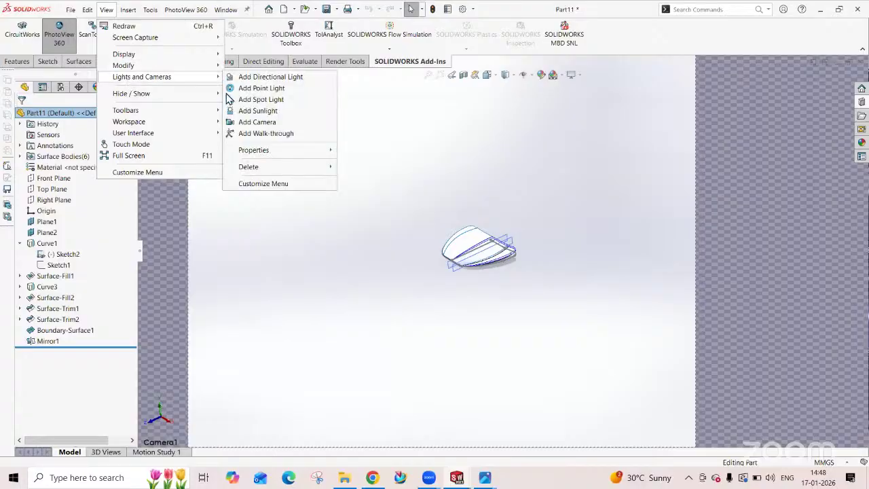
{"action": "left_click", "coordinate": [250, 133]}
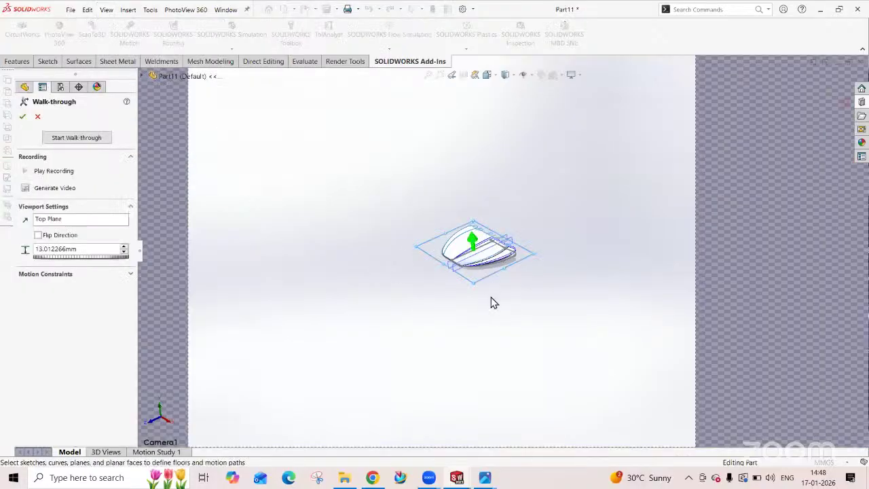
{"action": "left_click", "coordinate": [76, 136]}
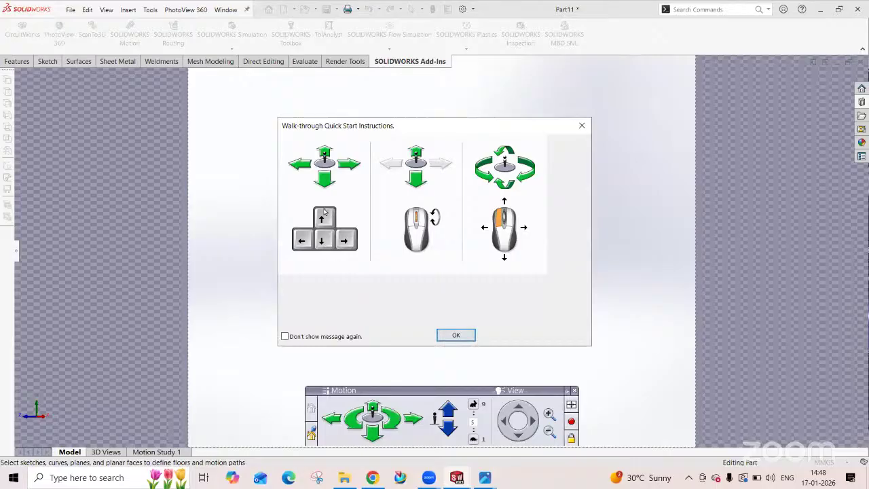
{"action": "left_click", "coordinate": [456, 335]}
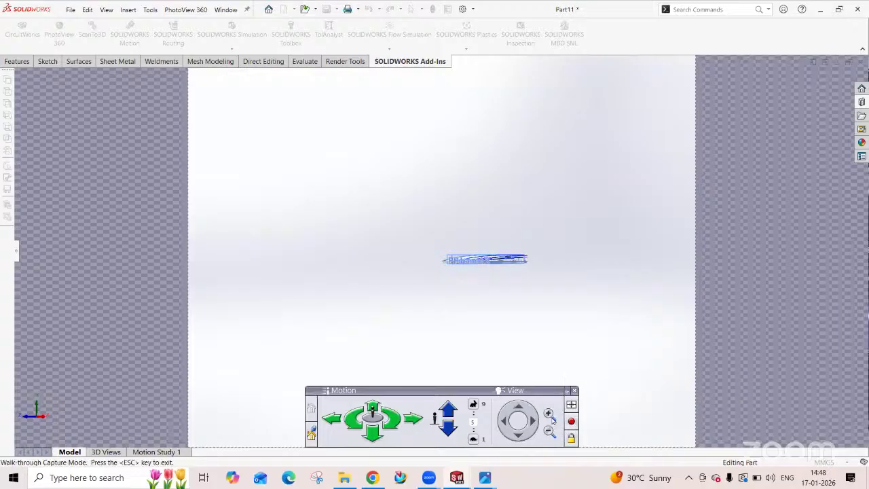
- Record a walk-through that raises the avatar and turns the view around the bonnet, keep the recording and accept the walk-through
{"action": "left_click", "coordinate": [572, 439]}
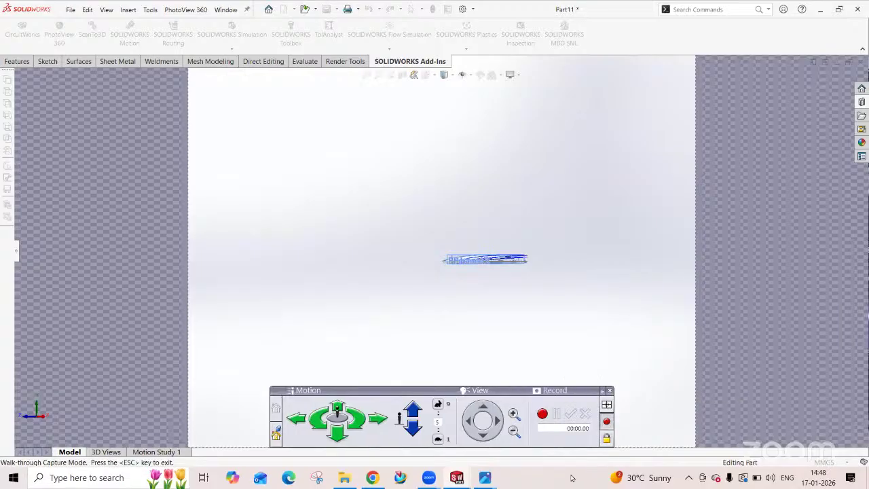
{"action": "left_click", "coordinate": [541, 416]}
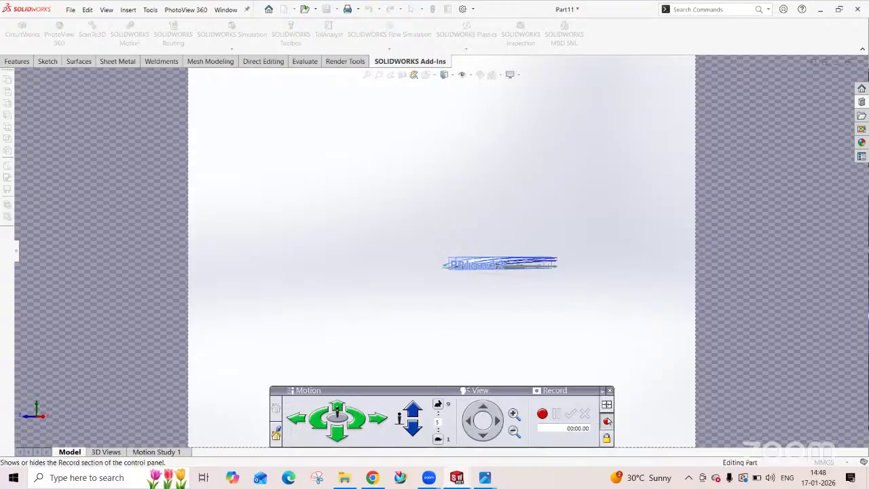
{"action": "left_click", "coordinate": [542, 414]}
{"action": "left_click", "coordinate": [407, 407]}
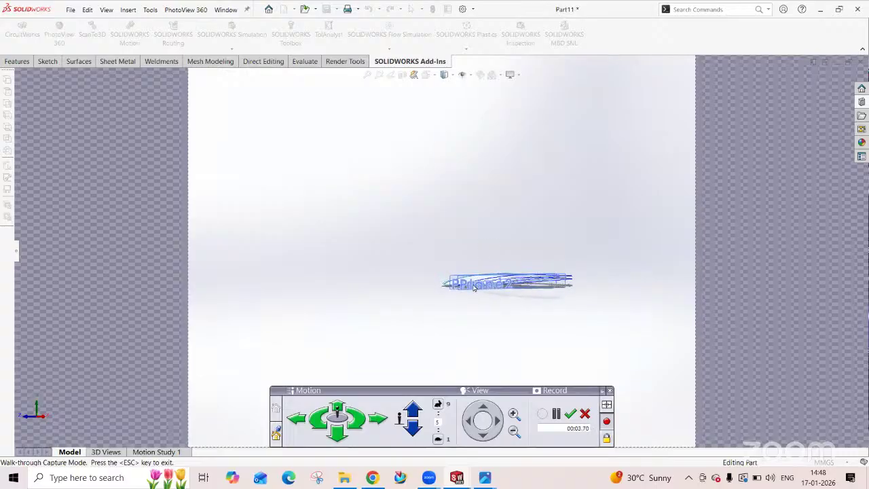
{"action": "left_click_drag", "start_coordinate": [535, 332], "coordinate": [381, 241]}
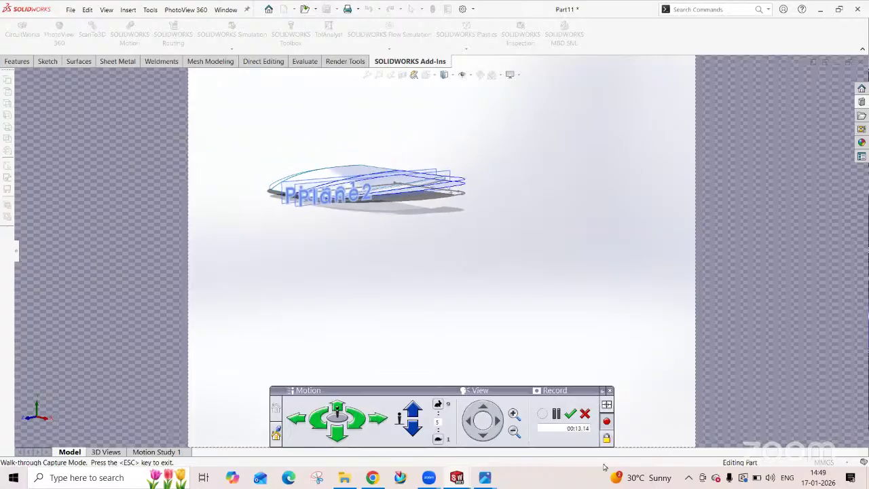
{"action": "left_click", "coordinate": [569, 414]}
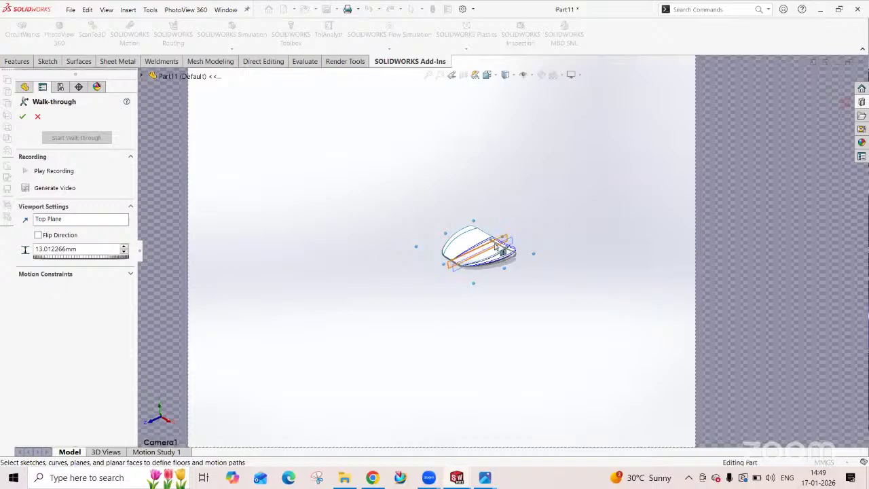
{"action": "left_click", "coordinate": [22, 118]}
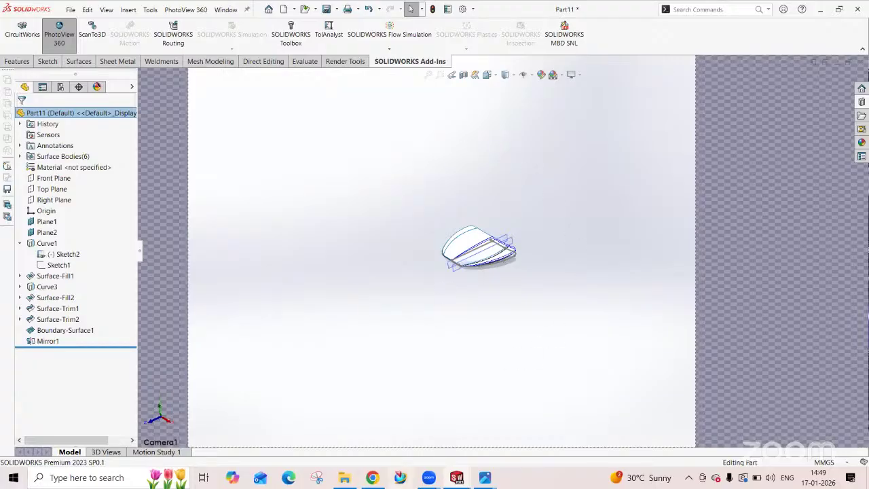
- Switch to the open SHEET 1 part and show the bracket enlarged in the isometric view
{"action": "mouse_move", "coordinate": [457, 479]}
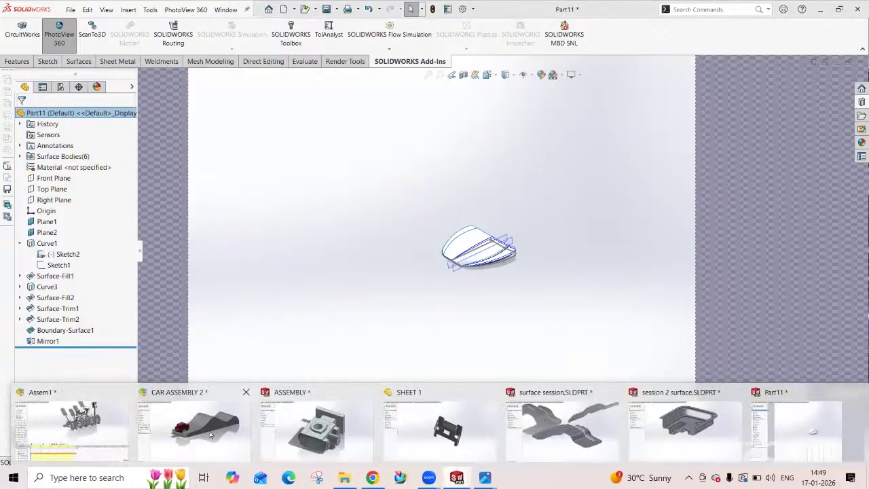
{"action": "left_click", "coordinate": [420, 428]}
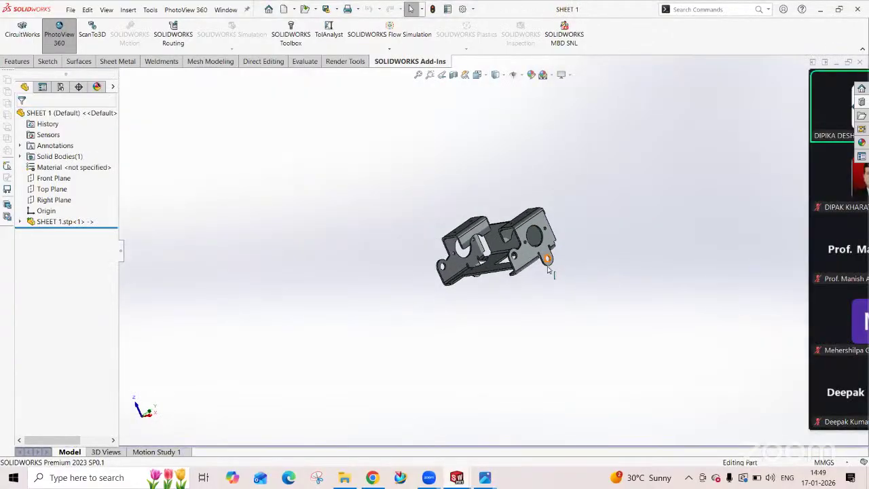
{"action": "middle_click_drag", "start_coordinate": [550, 265], "coordinate": [495, 248]}
{"action": "scroll", "coordinate": [496, 248], "scroll_direction": "down", "scroll_amount": 10}
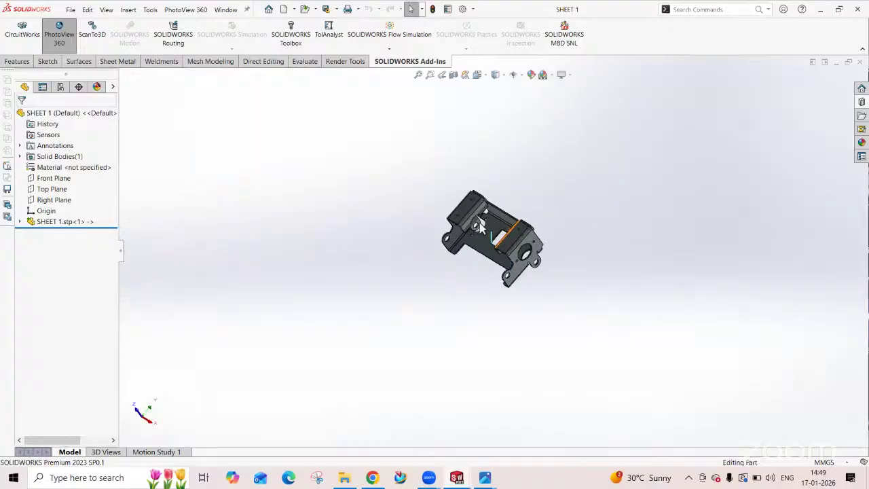
{"action": "key", "text": "ctrl+7"}
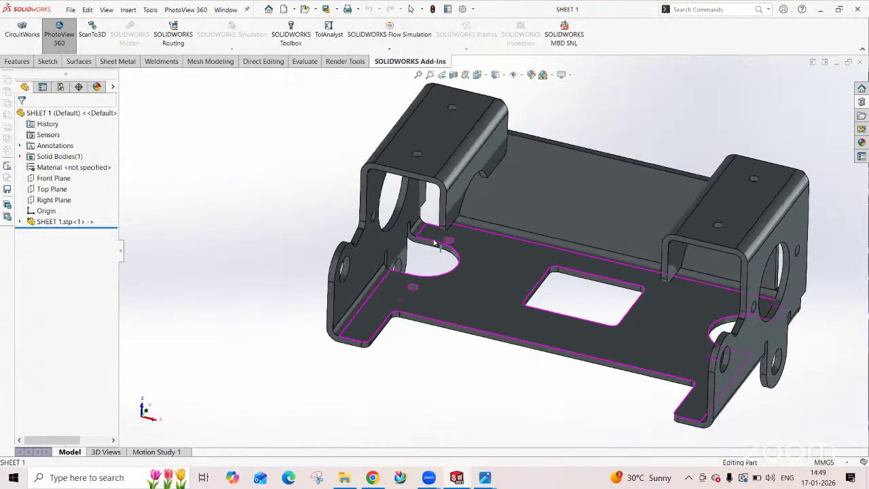
- Add a walk-through to the bracket with the Front Plane as a motion constraint and the Top Plane as the viewport direction
{"action": "left_click", "coordinate": [107, 9]}
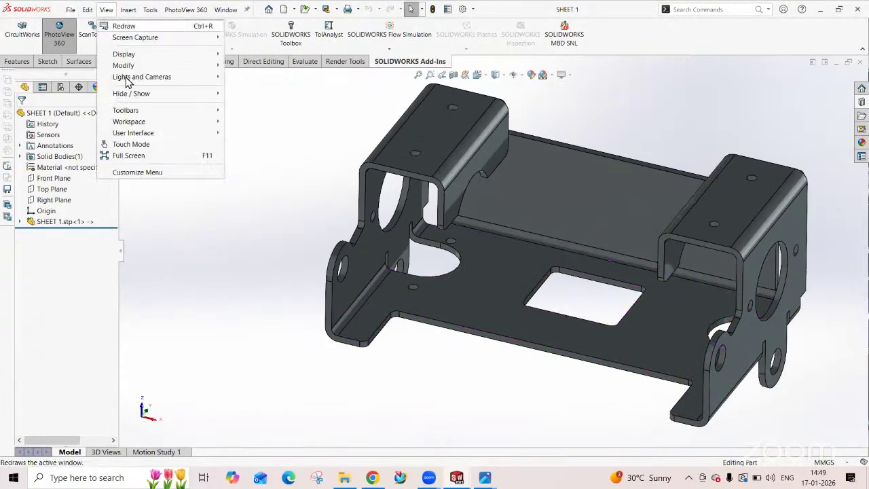
{"action": "mouse_move", "coordinate": [142, 76]}
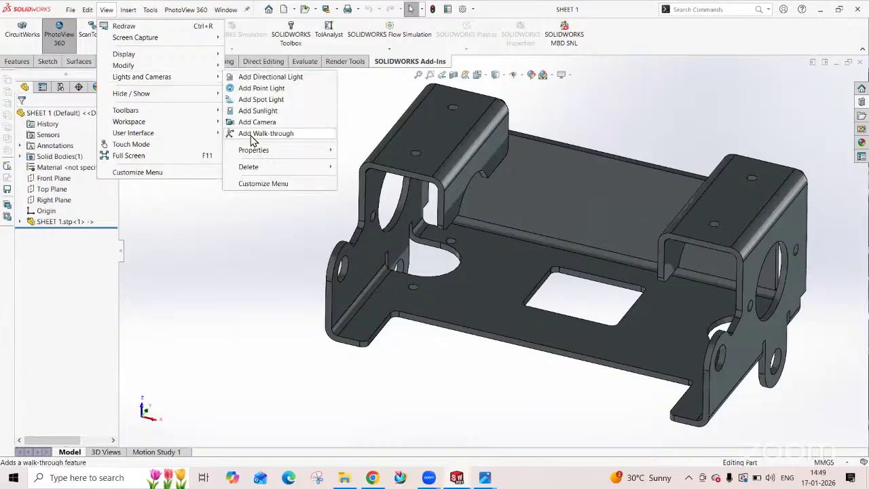
{"action": "left_click", "coordinate": [252, 134]}
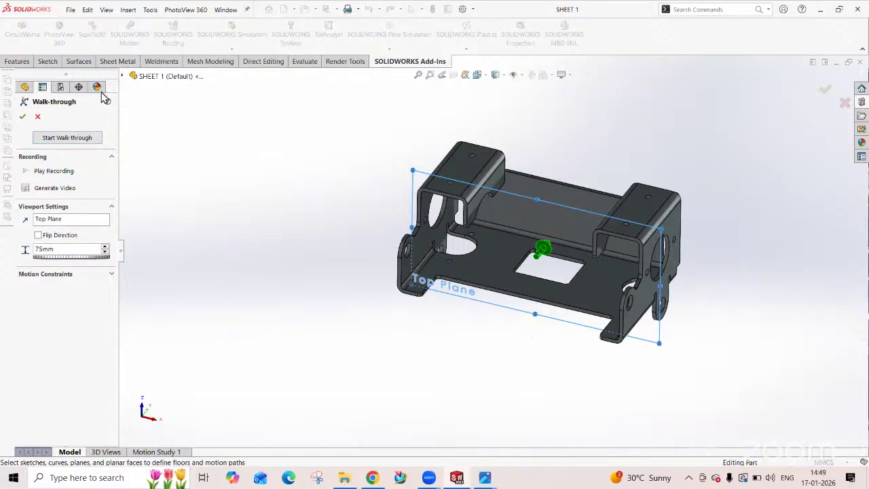
{"action": "left_click", "coordinate": [120, 76]}
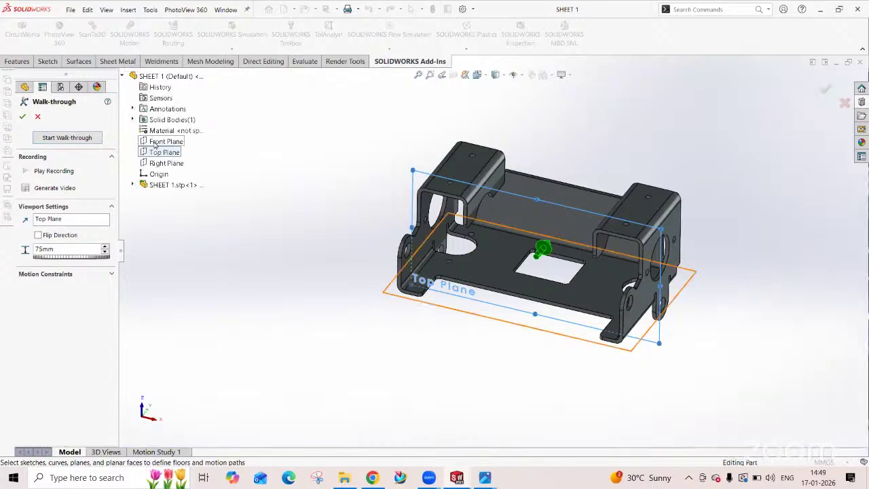
{"action": "left_click", "coordinate": [157, 141]}
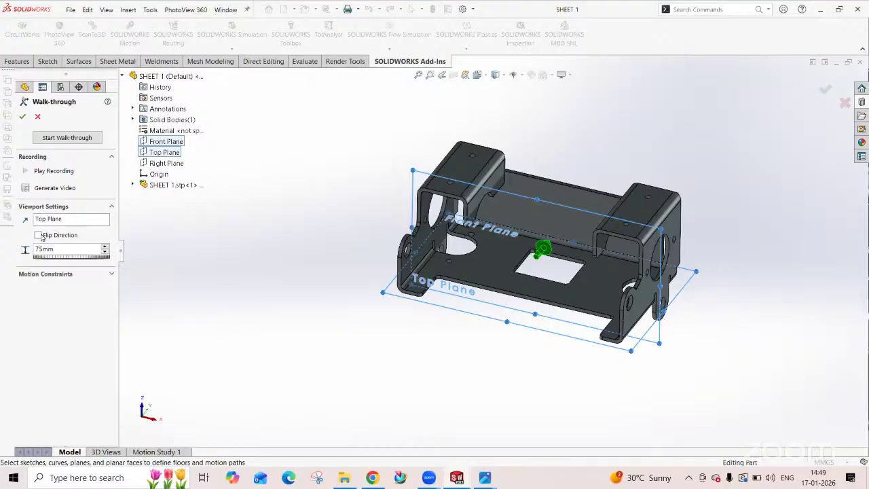
{"action": "left_click", "coordinate": [40, 235]}
{"action": "left_click", "coordinate": [39, 235]}
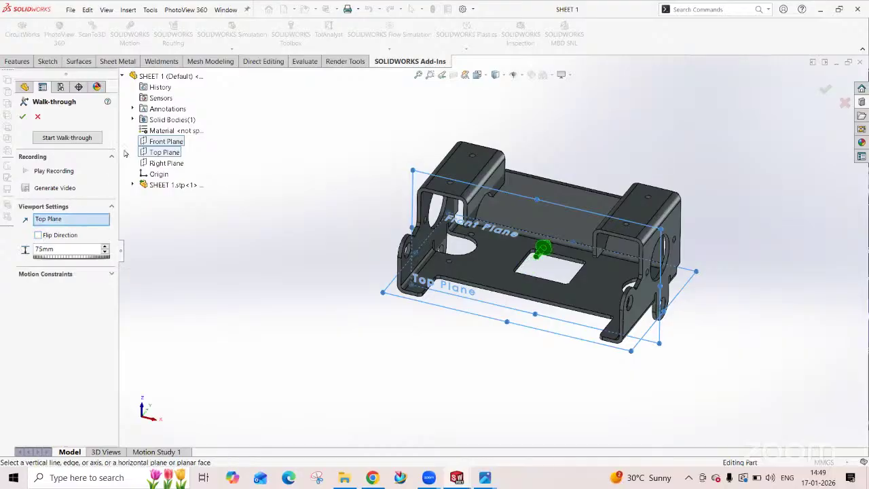
{"action": "left_click", "coordinate": [163, 141]}
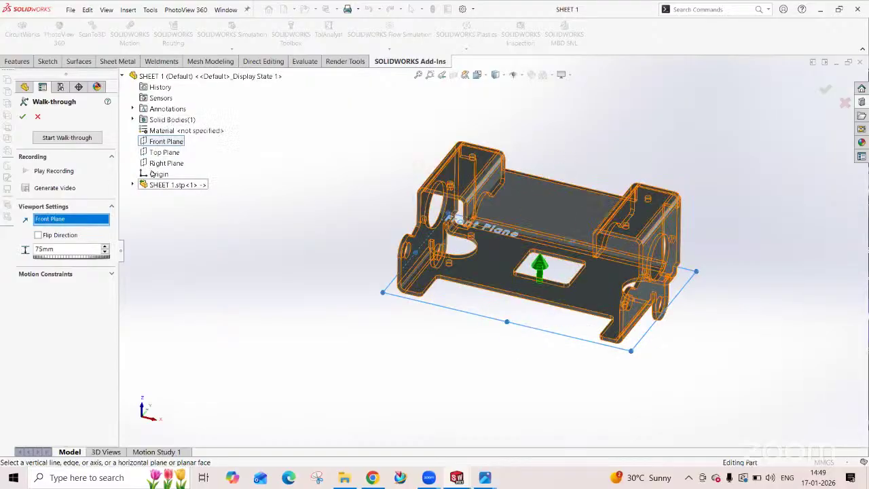
{"action": "left_click", "coordinate": [163, 152]}
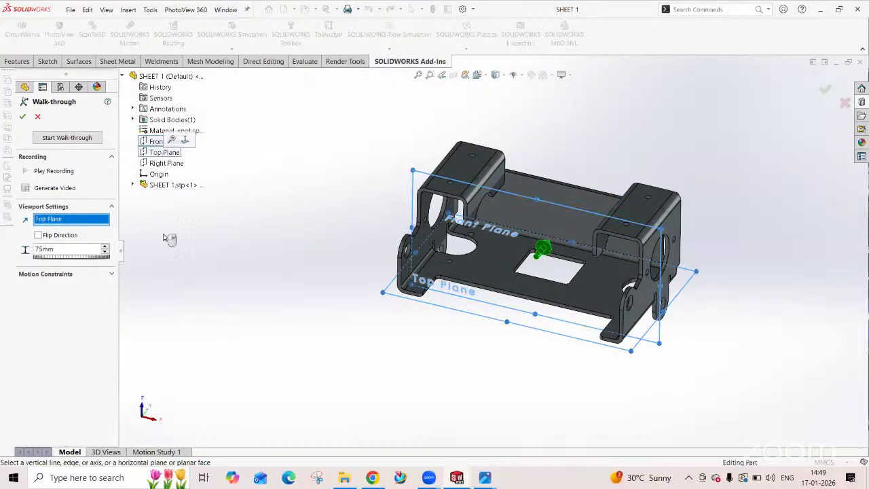
- Start the bracket's walk-through, dismiss the opening messages and turn the view until the whole bracket is in frame
{"action": "left_click", "coordinate": [46, 138]}
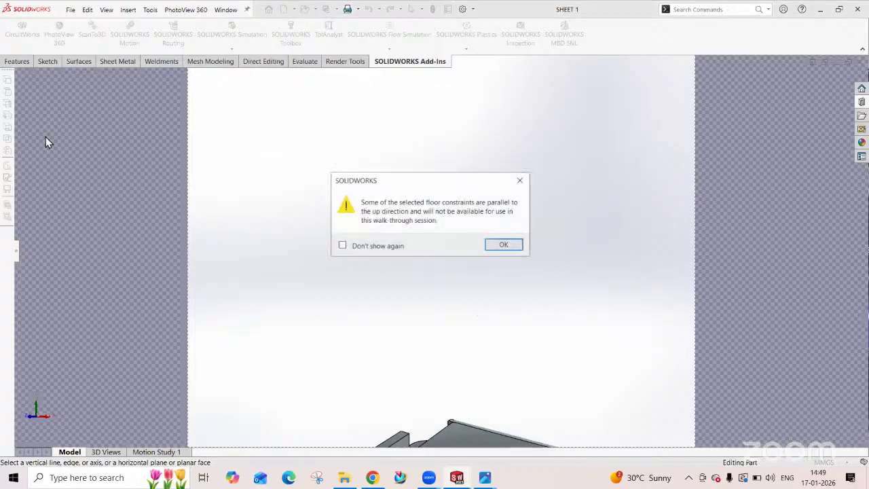
{"action": "left_click", "coordinate": [494, 246]}
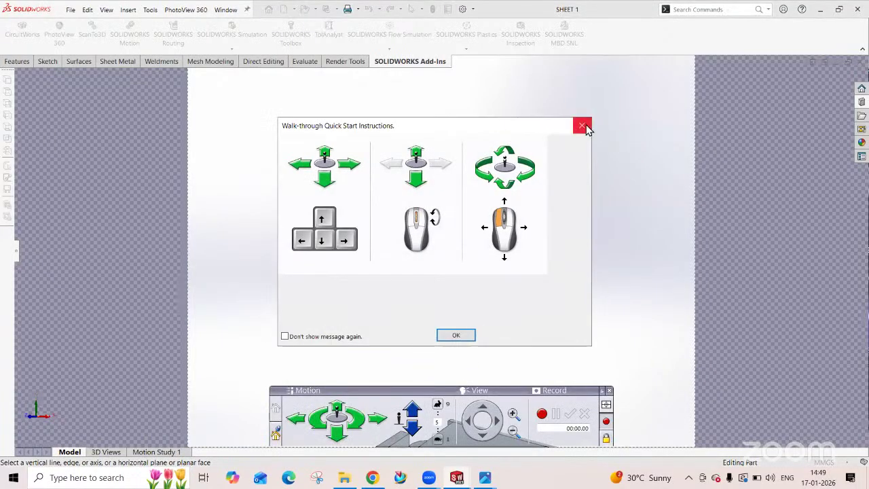
{"action": "left_click", "coordinate": [453, 336]}
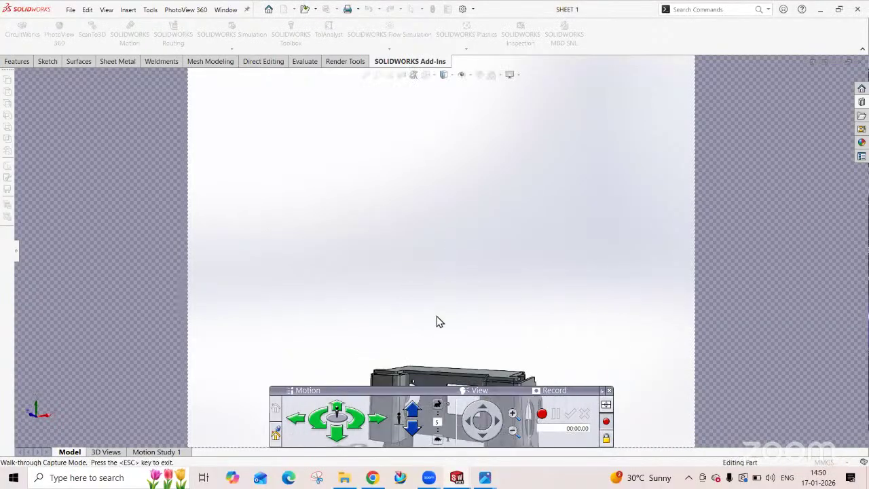
{"action": "left_click_drag", "start_coordinate": [438, 321], "coordinate": [520, 308]}
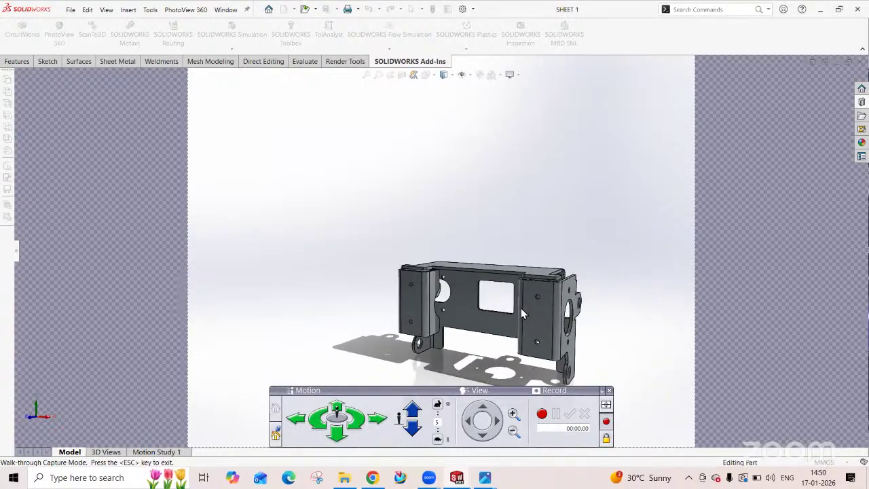
- Record a walk-through that raises the avatar, turns and moves closer to the bracket, and keep the recording
{"action": "left_click", "coordinate": [542, 414]}
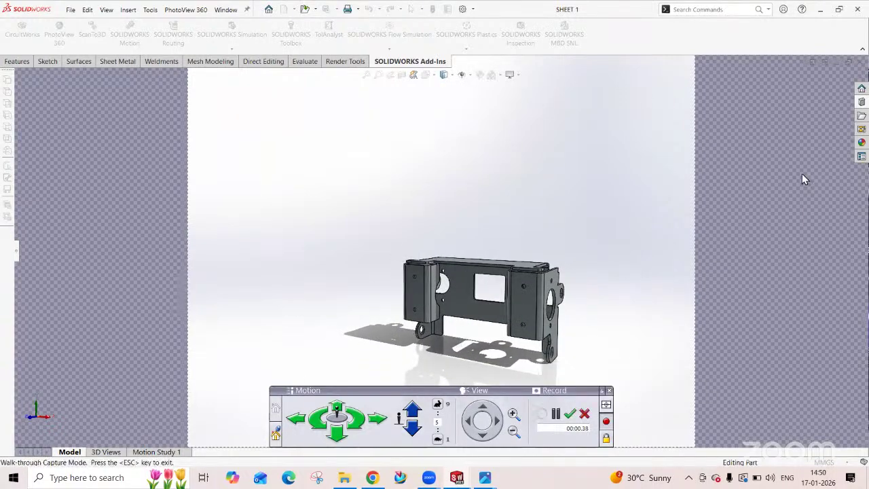
{"action": "left_click", "coordinate": [410, 410]}
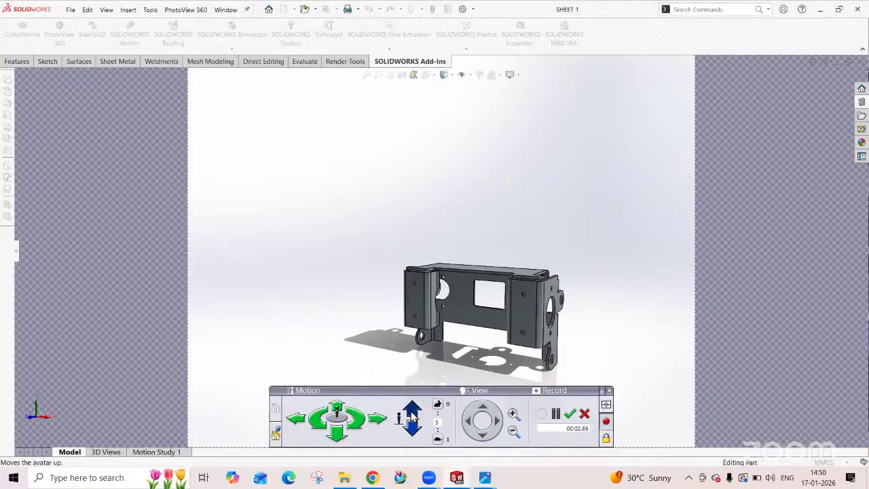
{"action": "left_click", "coordinate": [359, 429]}
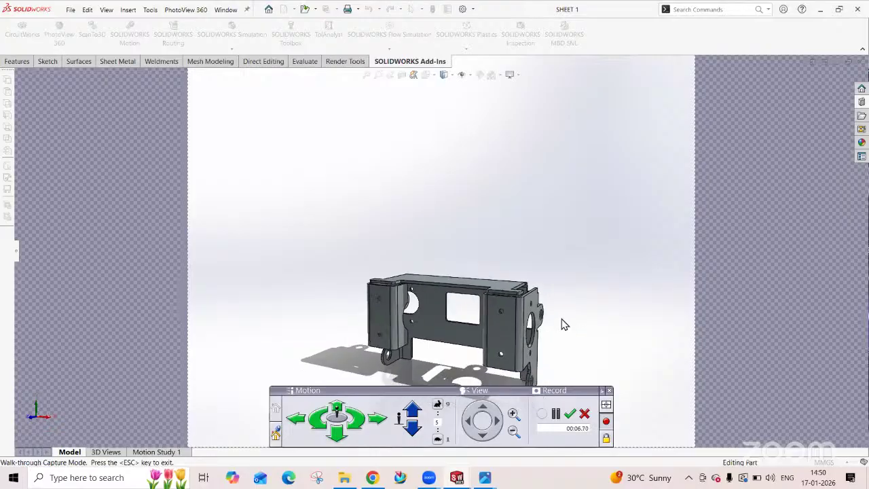
{"action": "key", "text": "Up"}
{"action": "left_click_drag", "start_coordinate": [473, 374], "coordinate": [384, 387]}
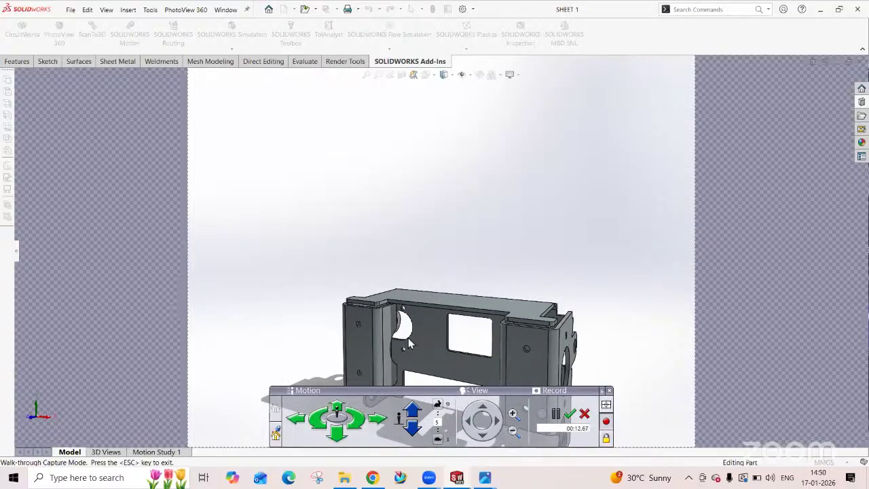
{"action": "left_click_drag", "start_coordinate": [545, 343], "coordinate": [535, 342]}
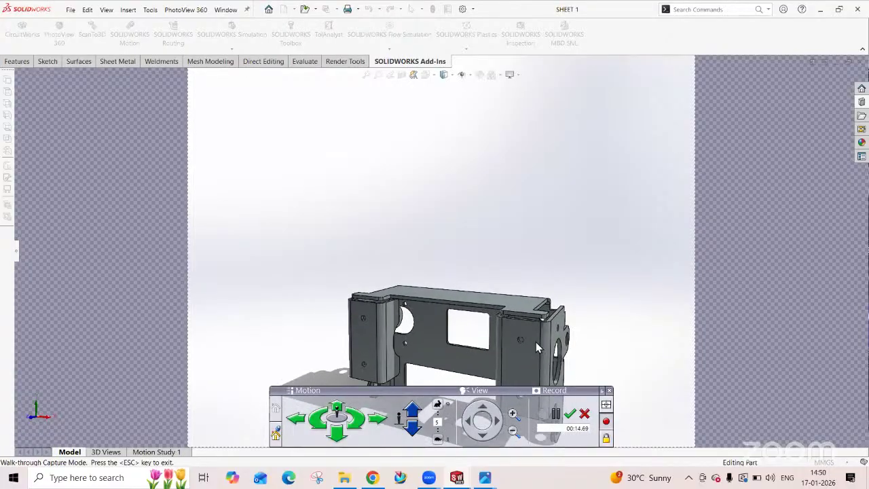
{"action": "left_click", "coordinate": [570, 416]}
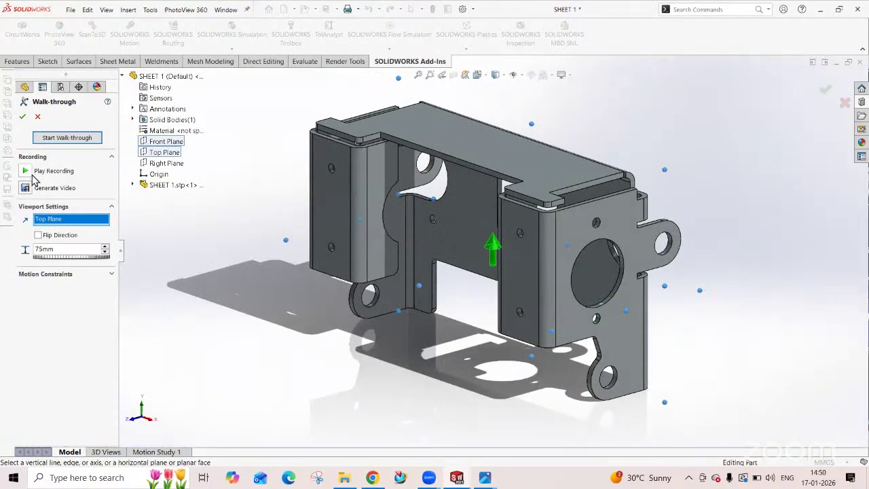
- Generate a video of the recording as SHEET 1 in AVI format on the Desktop, using the Intel IYUV codec
{"action": "left_click", "coordinate": [26, 188]}
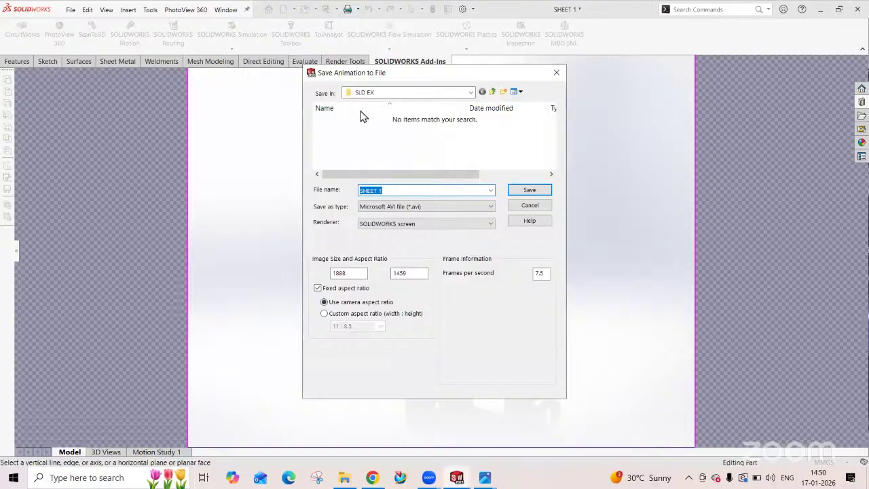
{"action": "left_click", "coordinate": [393, 93]}
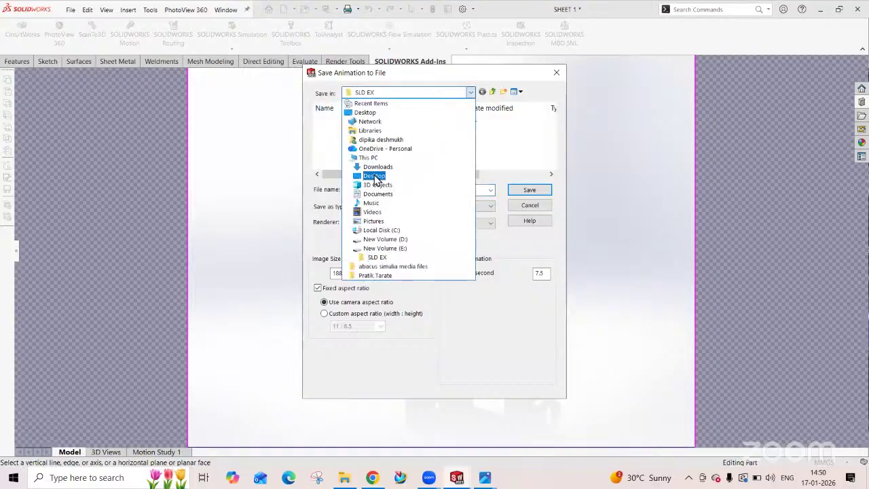
{"action": "left_click", "coordinate": [365, 112]}
{"action": "scroll", "coordinate": [374, 145], "scroll_direction": "down", "scroll_amount": 3}
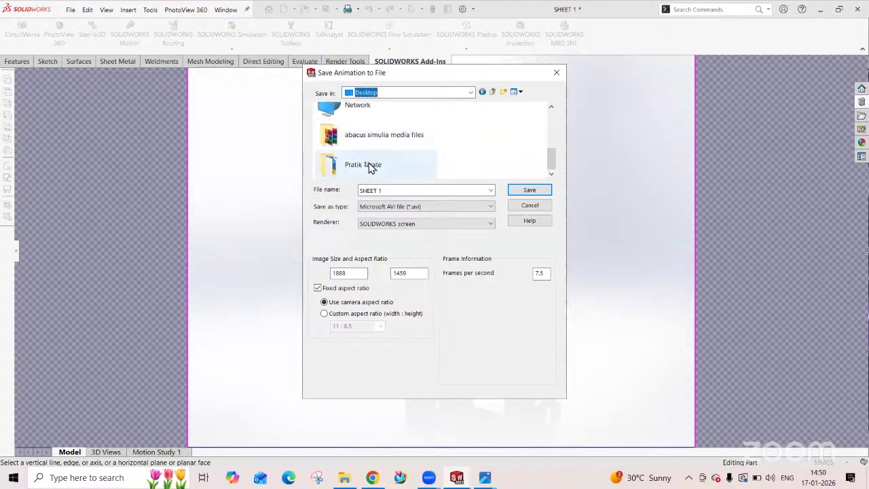
{"action": "left_click", "coordinate": [524, 190]}
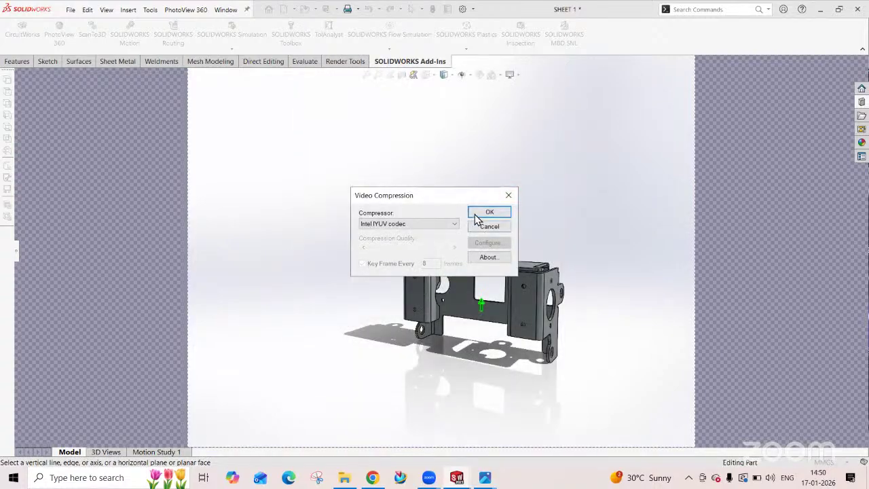
{"action": "left_click", "coordinate": [487, 211]}
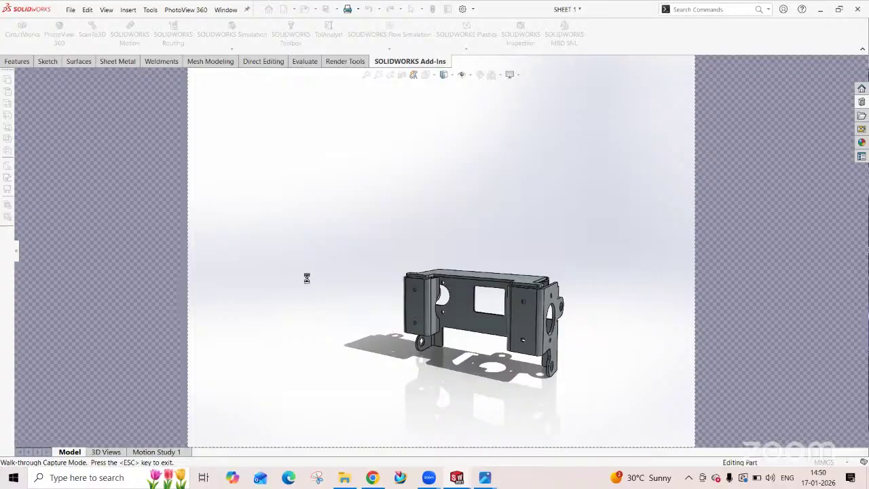
{"action": "key", "text": "Right"}
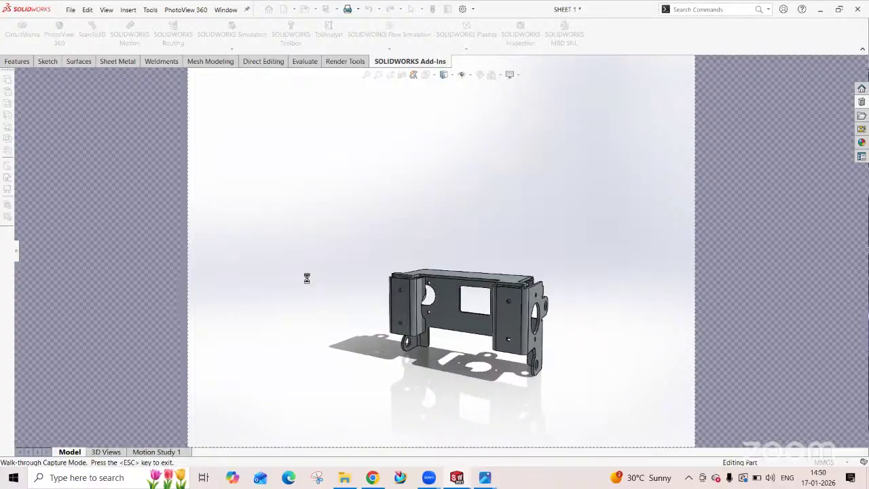
{"action": "key", "text": "Up"}
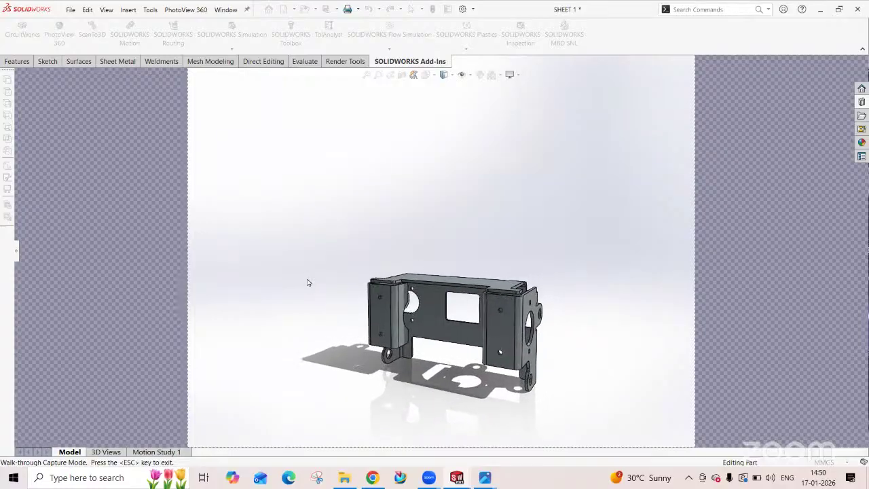
{"action": "key", "text": "Down"}
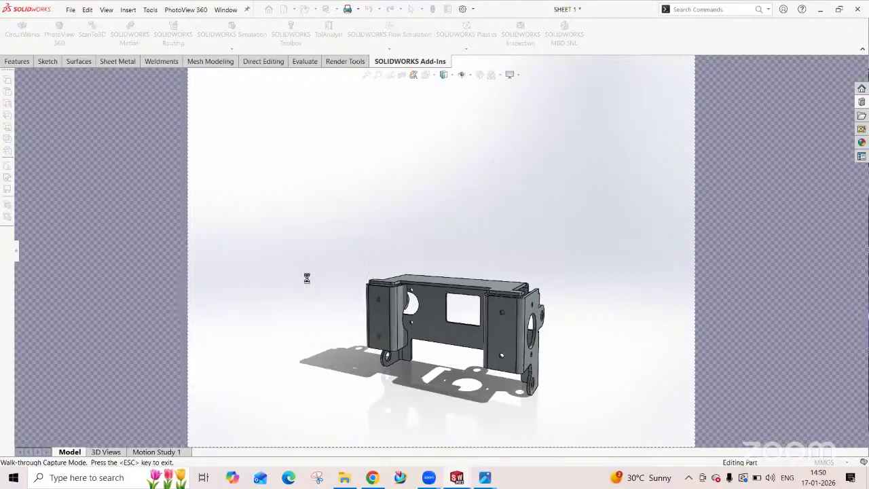
{"action": "key", "text": "Up"}
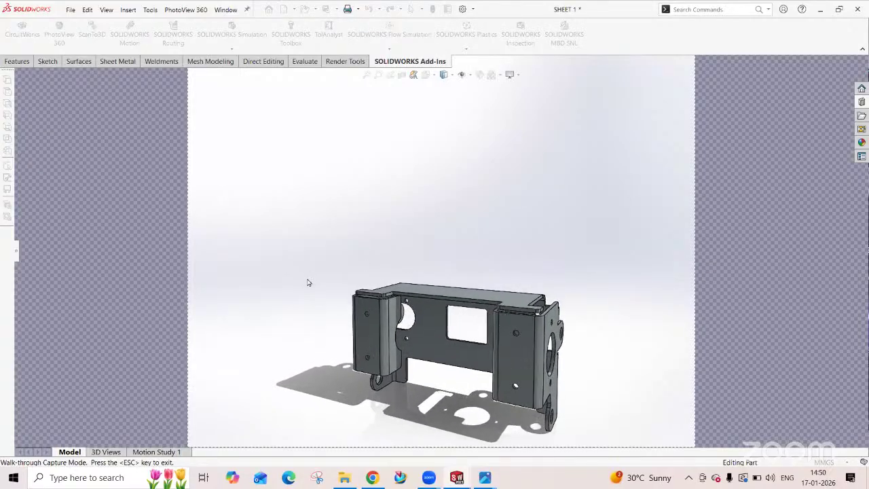
{"action": "key", "text": "Up"}
{"action": "key", "text": "Down"}
{"action": "key", "text": "Down"}
{"action": "key", "text": "Down"}
{"action": "key", "text": "Down"}
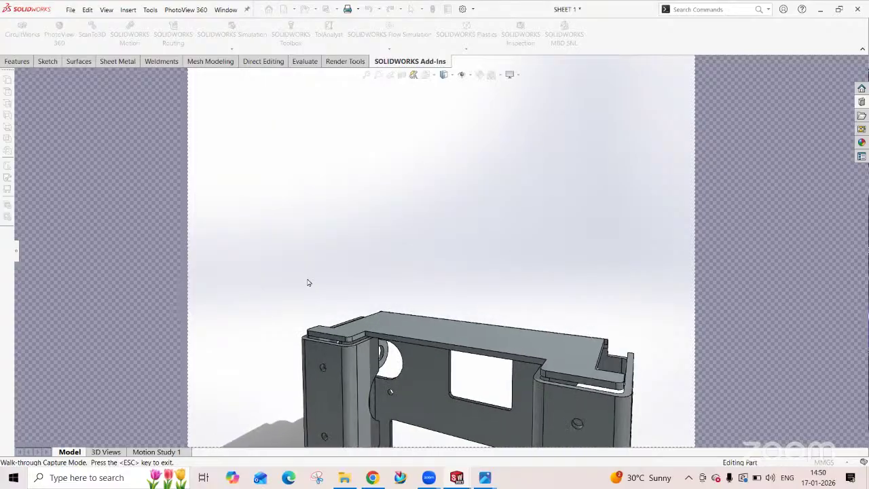
{"action": "key", "text": "Down"}
{"action": "key", "text": "Down"}
{"action": "key", "text": "Down"}
{"action": "key", "text": "Down"}
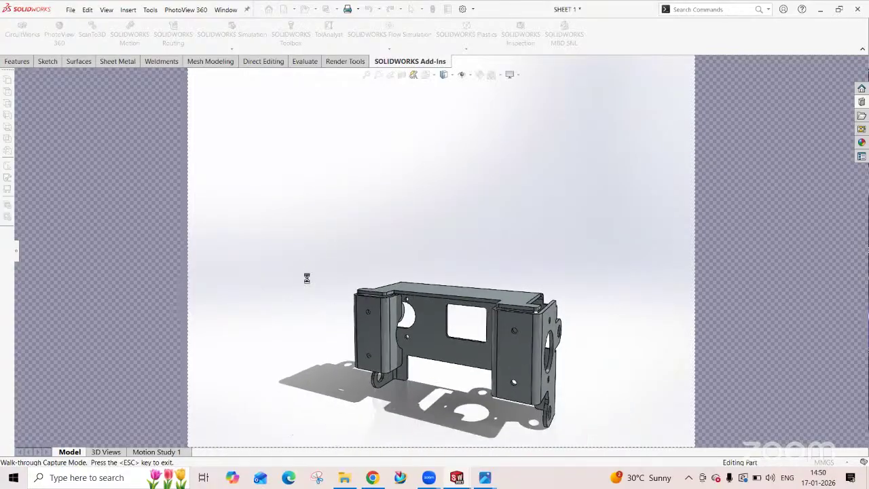
{"action": "key", "text": "Up"}
{"action": "key", "text": "Up"}
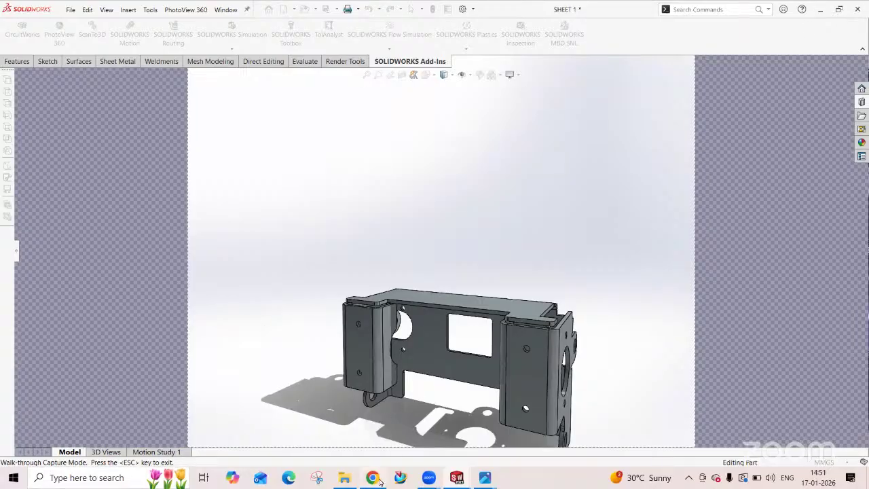
{"action": "key", "text": "Down"}
- Leave the walk-through capture mode and accept the bracket's walk-through
{"action": "mouse_move", "coordinate": [455, 479]}
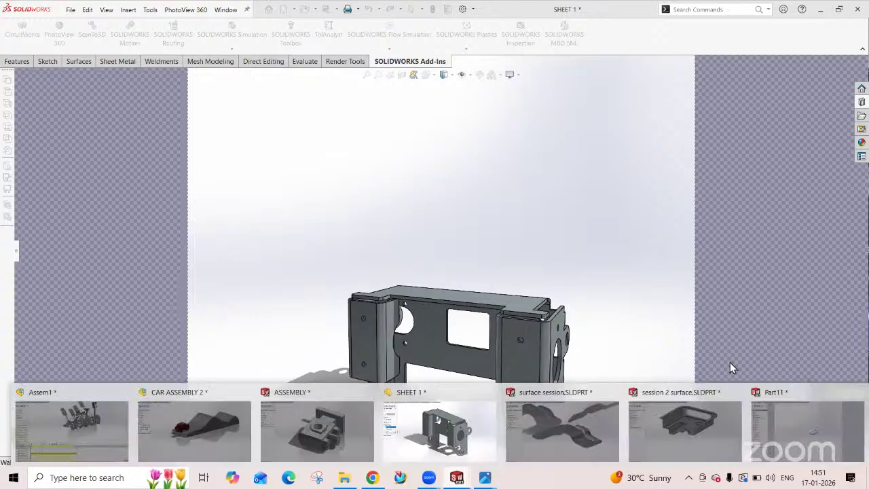
{"action": "key", "text": "Escape"}
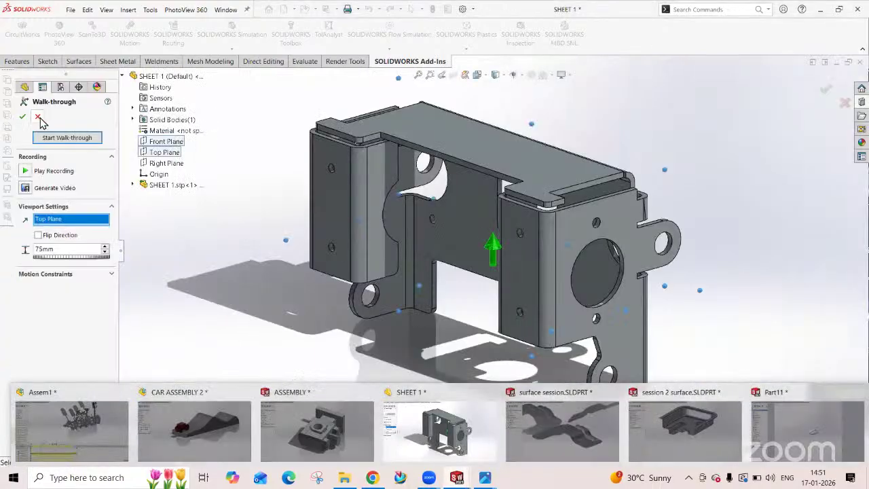
{"action": "left_click", "coordinate": [23, 117]}
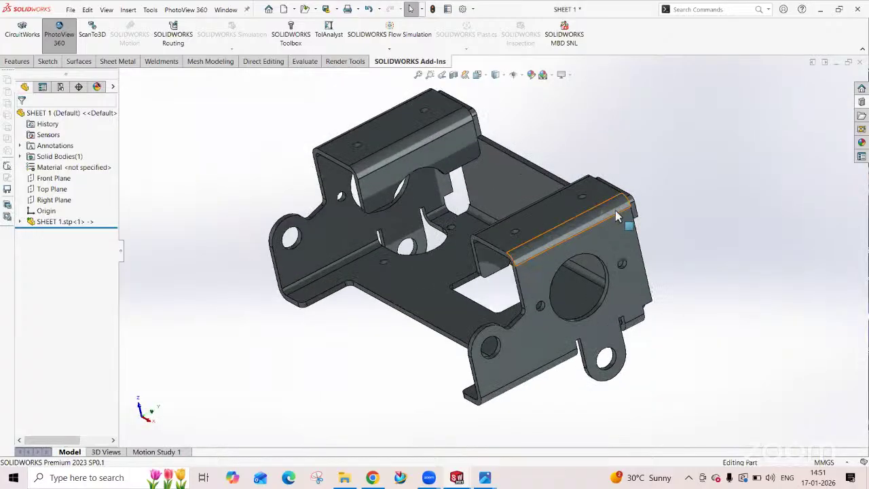
{"action": "left_click", "coordinate": [348, 61]}
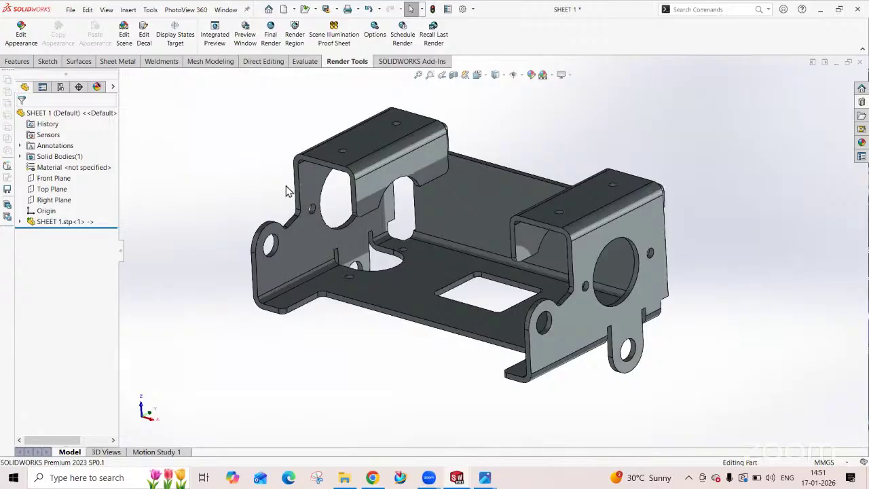
{"action": "left_click", "coordinate": [21, 34]}
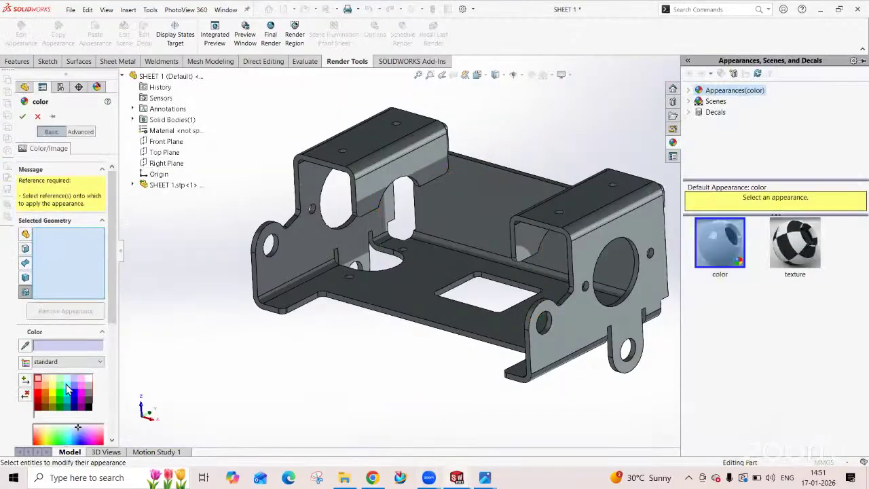
{"action": "left_click", "coordinate": [80, 131]}
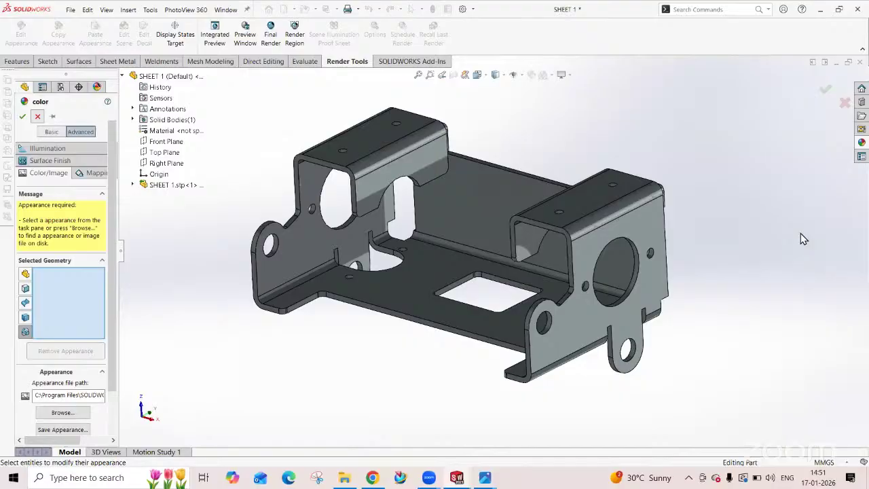
- Apply the polished steel appearance from the Metal appearances library to the bracket
{"action": "left_click", "coordinate": [862, 144]}
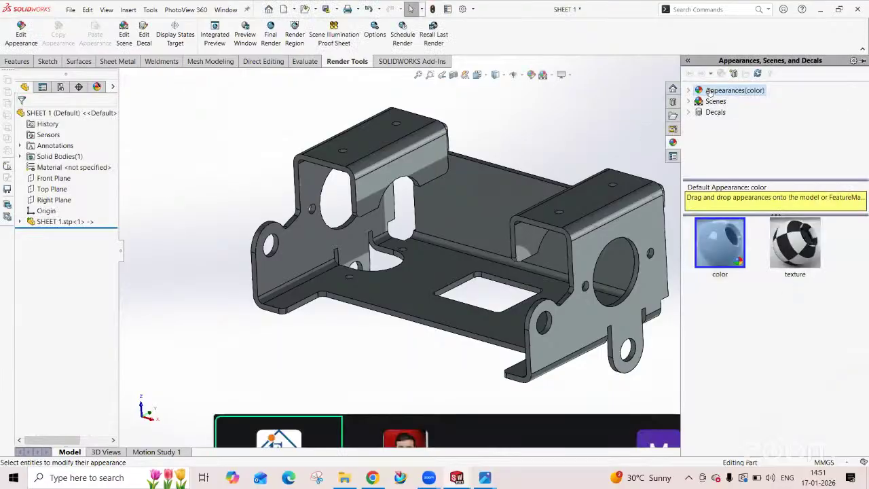
{"action": "left_click", "coordinate": [691, 90]}
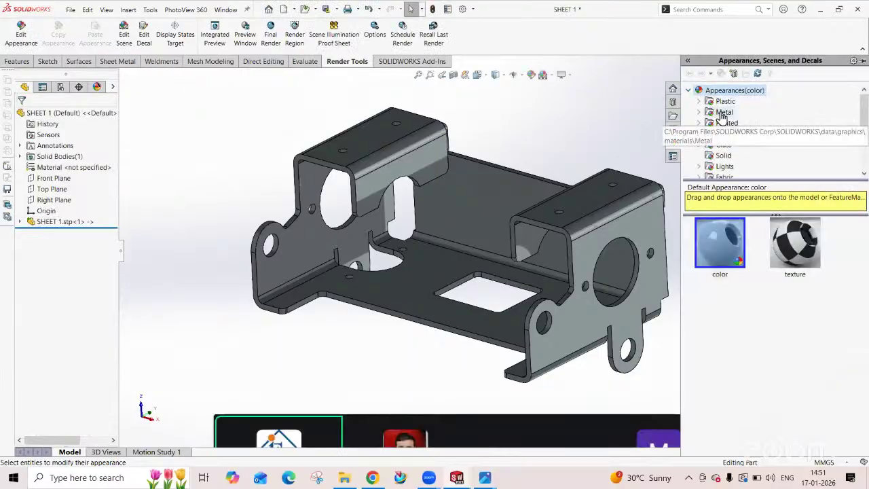
{"action": "left_click", "coordinate": [722, 114]}
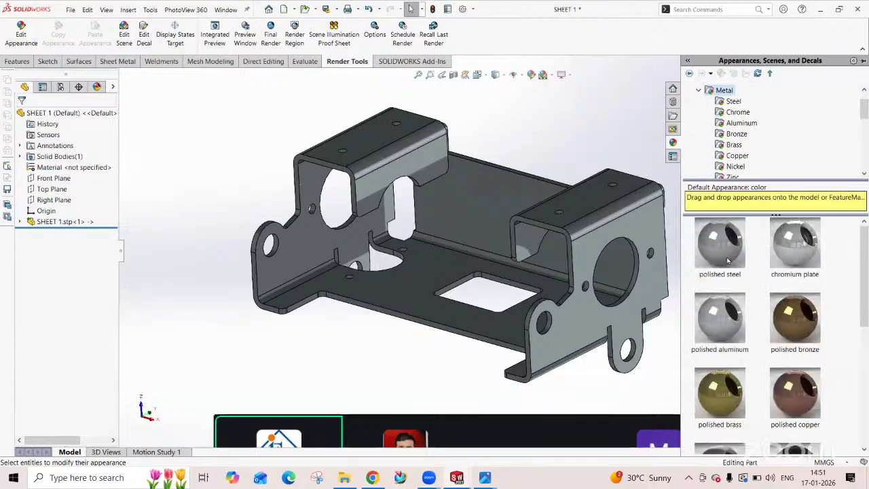
{"action": "double_click", "coordinate": [728, 260]}
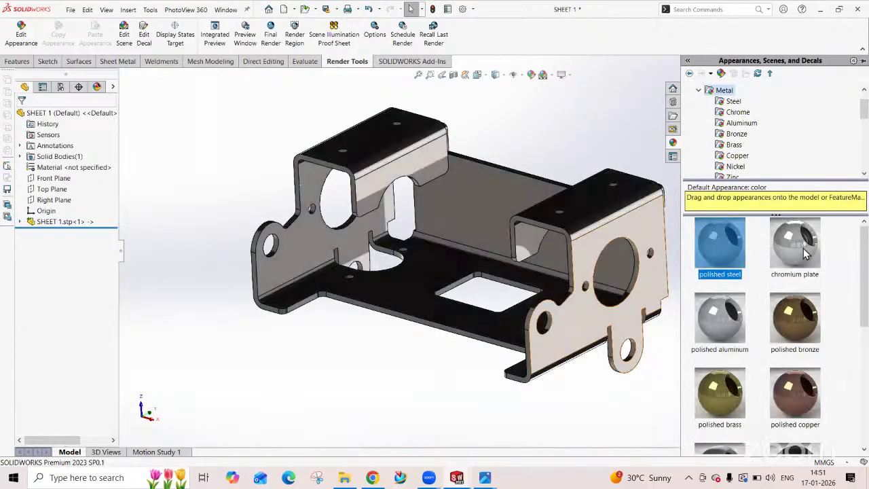
- Try the chromium plate appearance on the bracket, then replace it with polished aluminum
{"action": "double_click", "coordinate": [805, 254]}
{"action": "left_click_drag", "start_coordinate": [804, 253], "coordinate": [543, 266]}
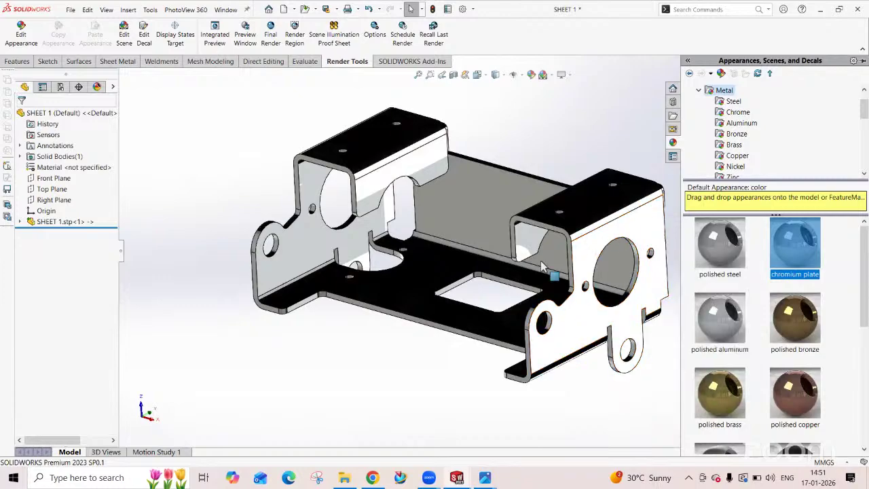
{"action": "scroll", "coordinate": [533, 278], "scroll_direction": "up", "scroll_amount": 2}
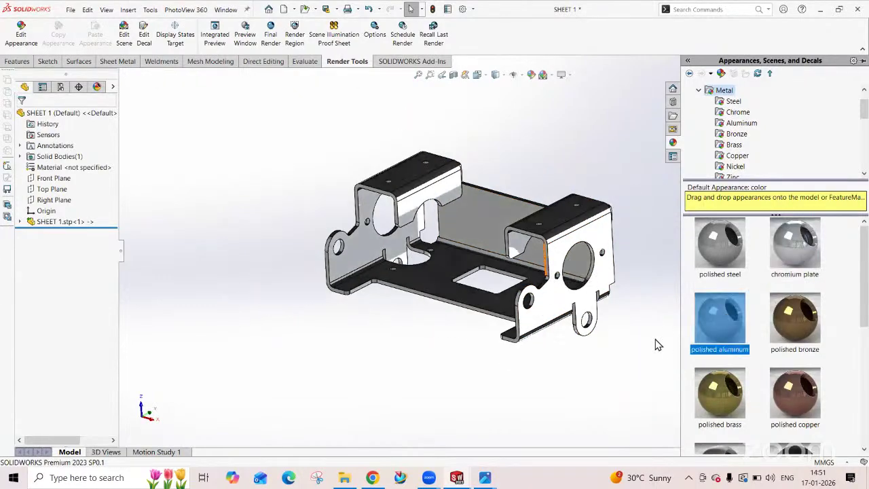
{"action": "scroll", "coordinate": [582, 247], "scroll_direction": "down", "scroll_amount": 3}
{"action": "scroll", "coordinate": [514, 292], "scroll_direction": "up", "scroll_amount": 3}
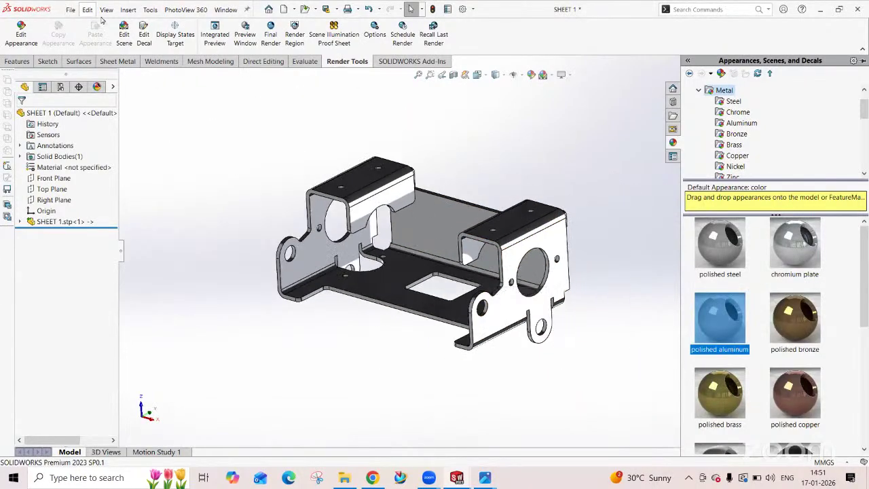
- Try the 3 Point Green and 3 Point Beige basic scenes, then apply the 3 Point Faded scene
{"action": "left_click", "coordinate": [124, 34]}
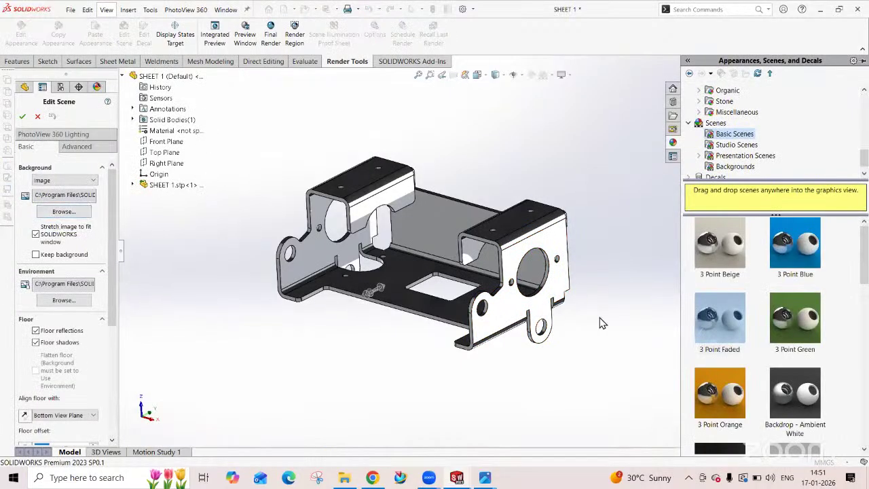
{"action": "left_click", "coordinate": [713, 345]}
{"action": "double_click", "coordinate": [786, 327]}
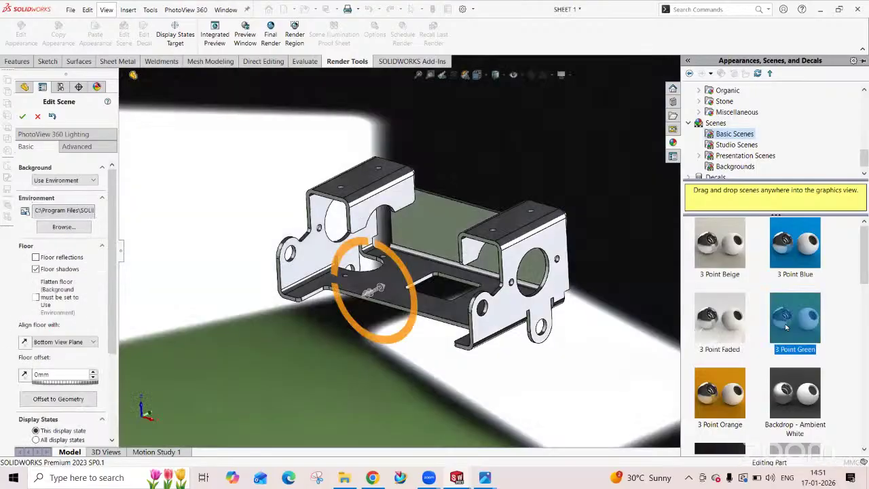
{"action": "double_click", "coordinate": [733, 262]}
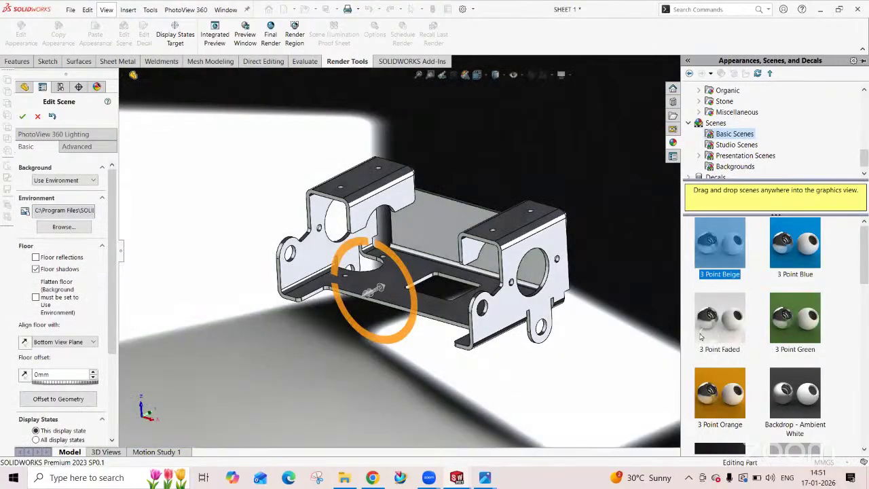
{"action": "double_click", "coordinate": [726, 319]}
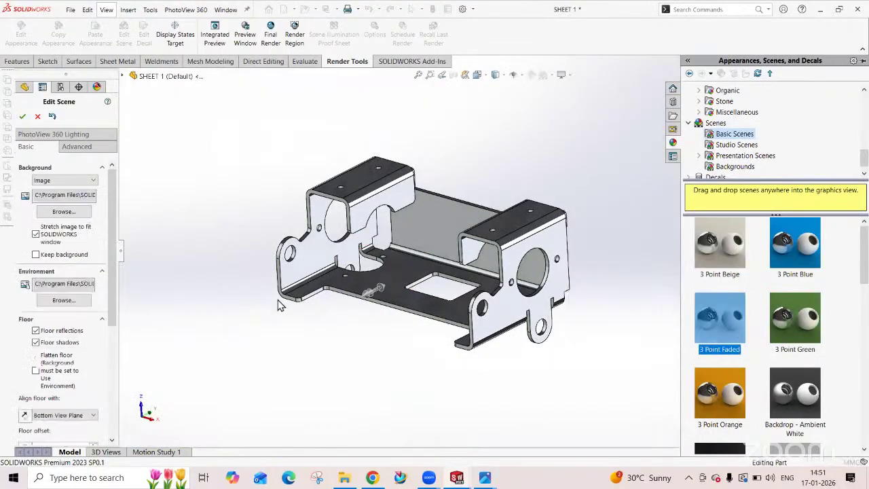
{"action": "left_click", "coordinate": [22, 116]}
- Try to place the Designed with SolidWorks decal on the bracket, then cancel the decal
{"action": "left_click", "coordinate": [143, 35]}
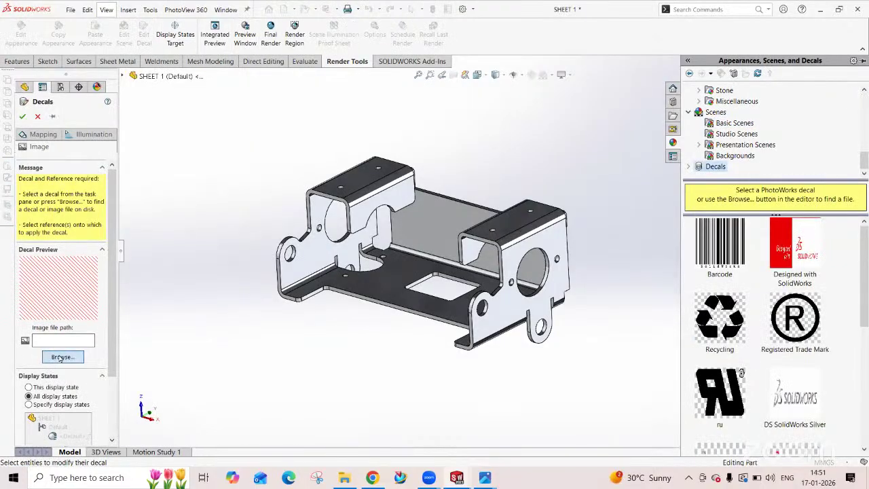
{"action": "left_click", "coordinate": [60, 357]}
{"action": "double_click", "coordinate": [389, 161]}
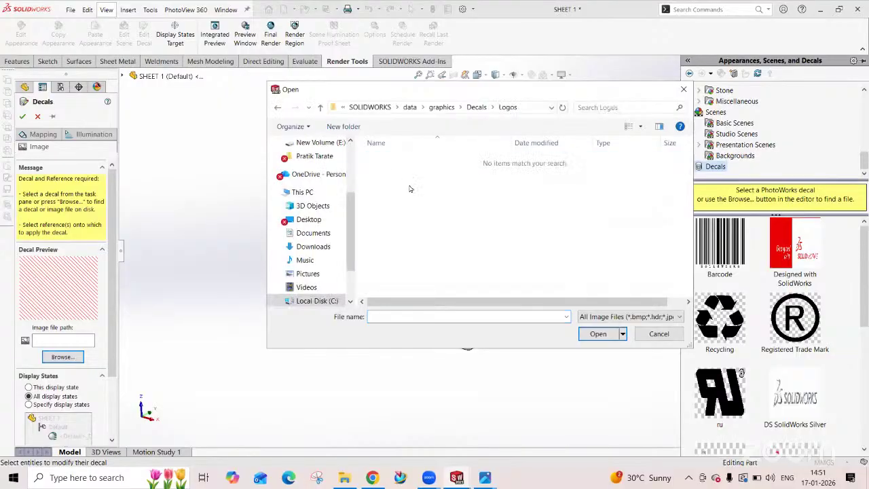
{"action": "left_click_drag", "start_coordinate": [501, 302], "coordinate": [537, 302]}
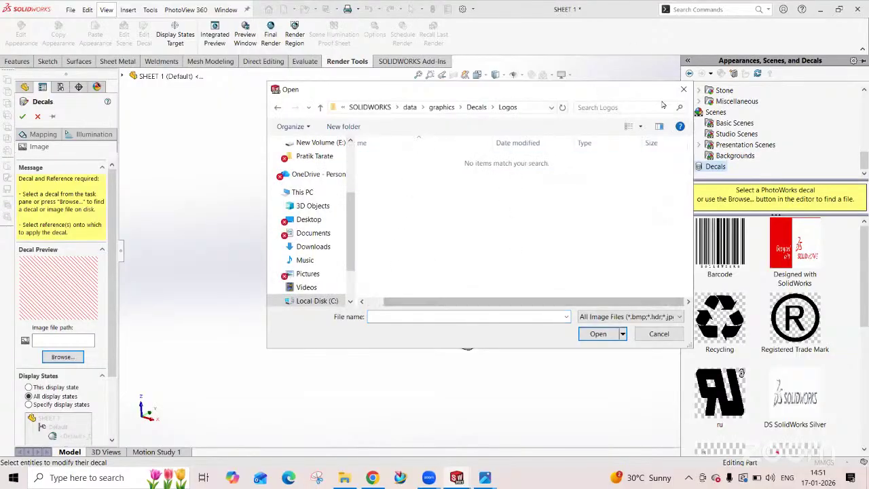
{"action": "key", "text": "Escape"}
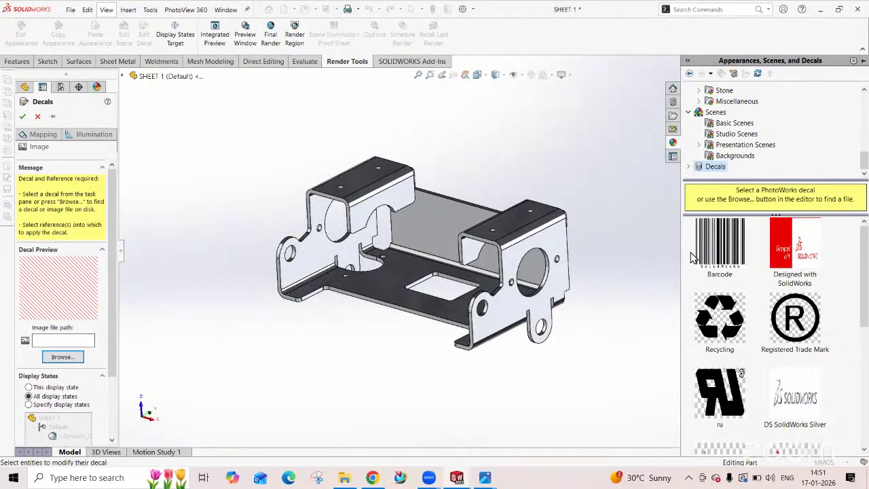
{"action": "left_click_drag", "start_coordinate": [778, 243], "coordinate": [442, 290]}
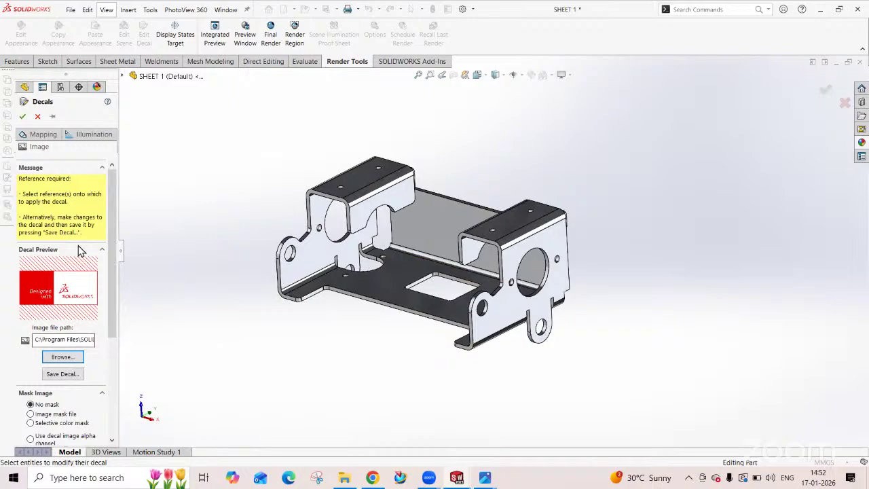
{"action": "left_click", "coordinate": [37, 117]}
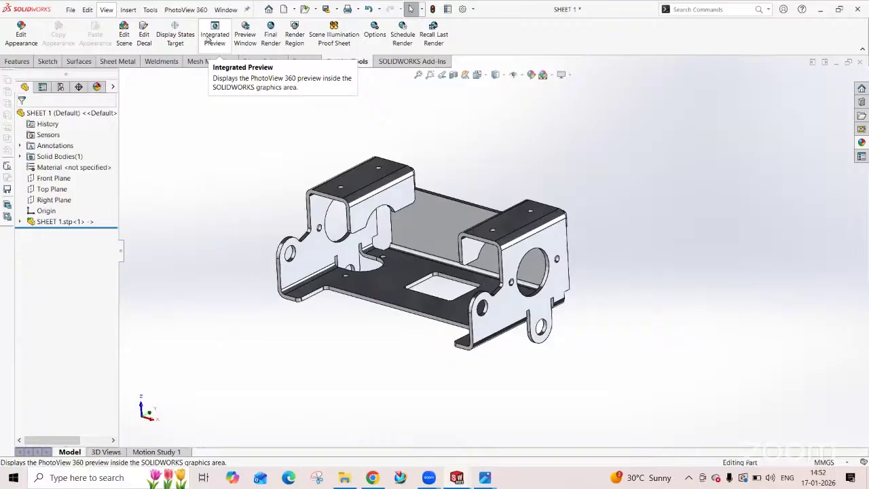
- Start the integrated render preview with perspective view turned on
{"action": "left_click", "coordinate": [212, 38]}
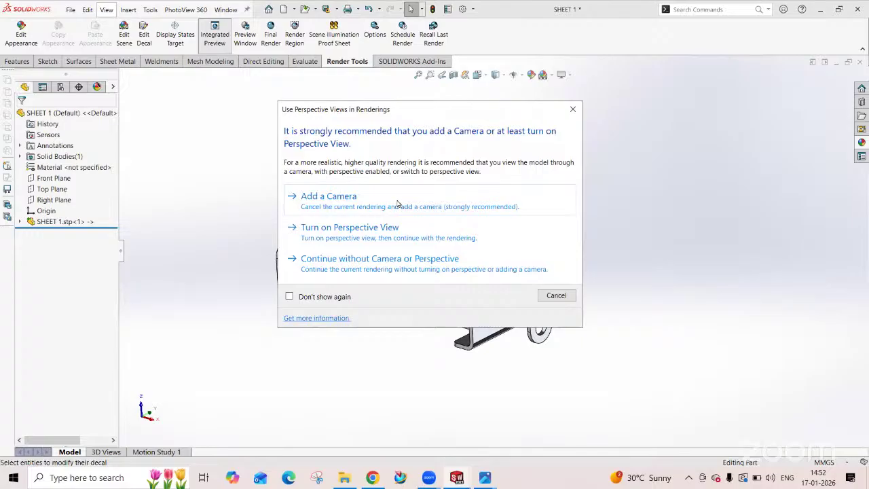
{"action": "left_click", "coordinate": [401, 234]}
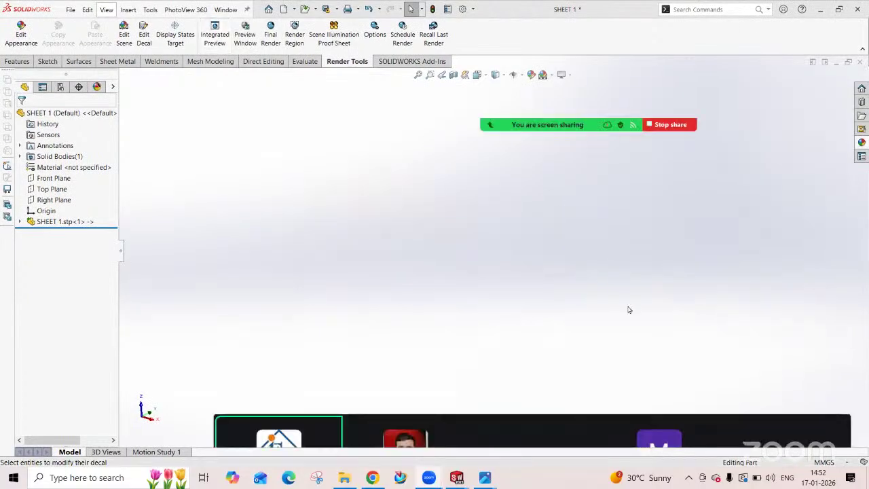
- Try a slightly lower rendering brightness in the Scene Illumination Proof Sheet, then close it without accepting
{"action": "left_click", "coordinate": [335, 41]}
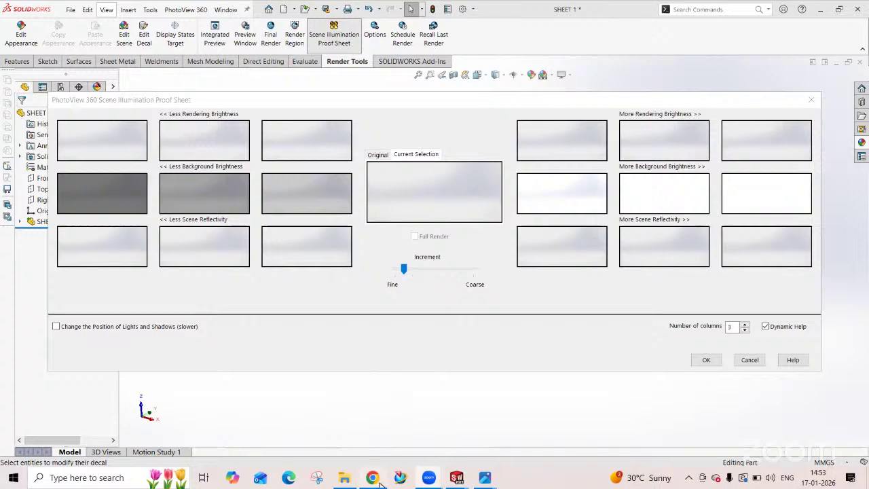
{"action": "left_click", "coordinate": [373, 479]}
{"action": "mouse_move", "coordinate": [429, 477]}
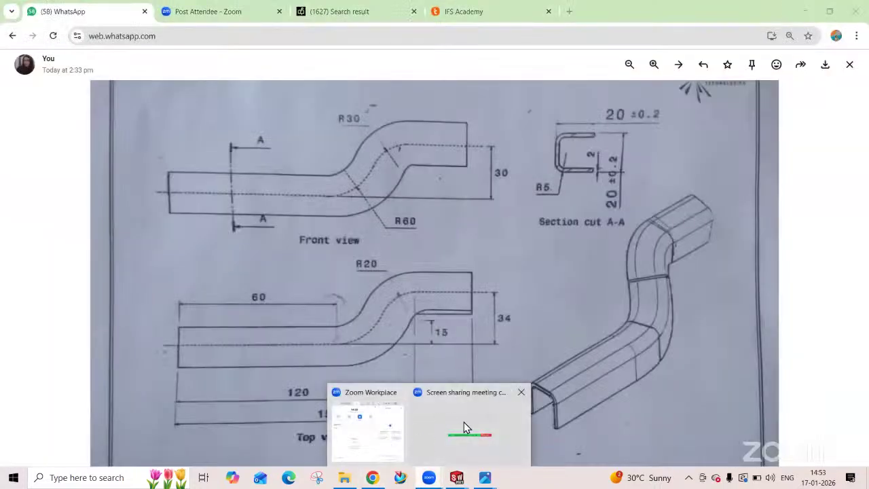
{"action": "left_click", "coordinate": [805, 11]}
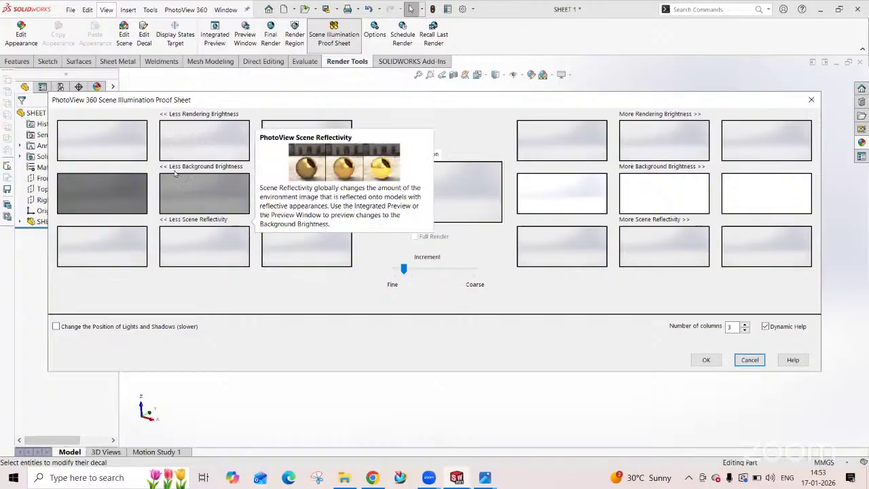
{"action": "left_click", "coordinate": [319, 154]}
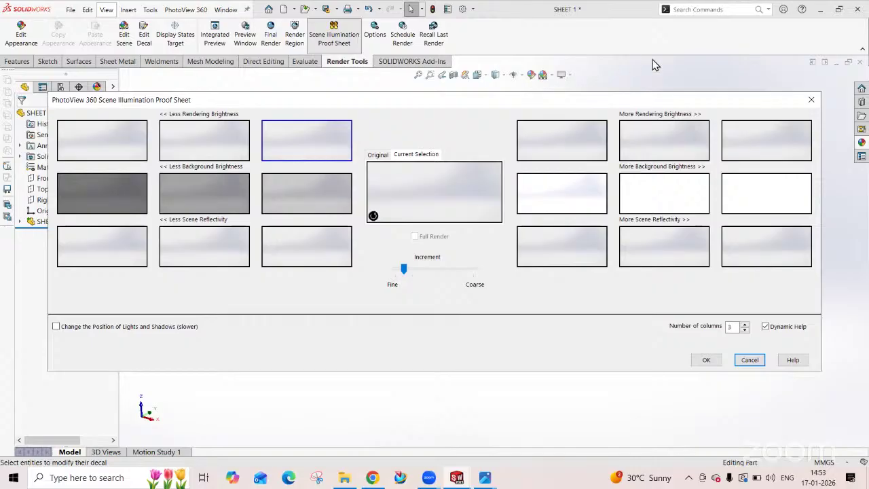
{"action": "left_click_drag", "start_coordinate": [664, 107], "coordinate": [671, 309]}
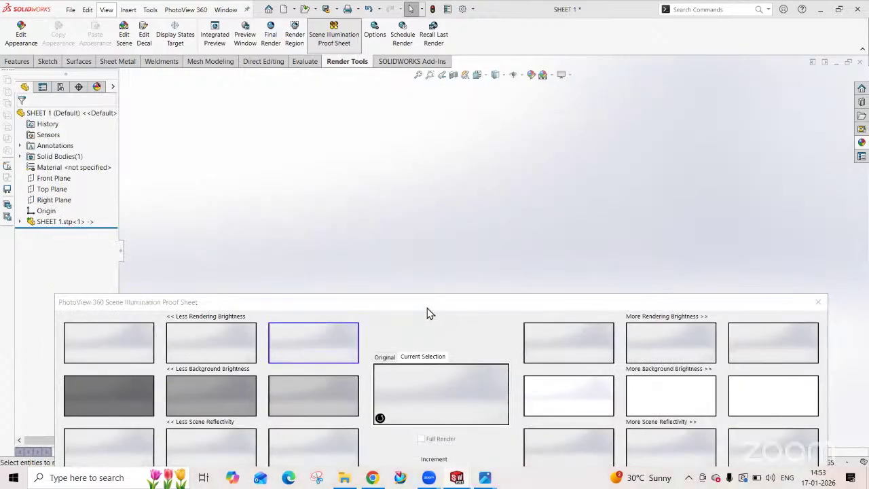
{"action": "left_click_drag", "start_coordinate": [428, 311], "coordinate": [254, 164]}
{"action": "left_click", "coordinate": [644, 155]}
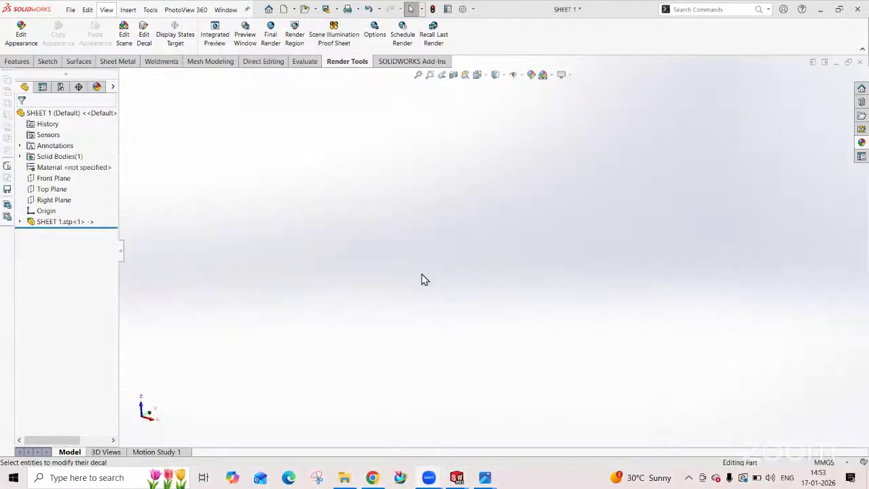
- Bring the bracket back into view and reorient it with the view selector
{"action": "right_click", "coordinate": [50, 229]}
{"action": "right_click", "coordinate": [47, 222]}
{"action": "left_click", "coordinate": [452, 102]}
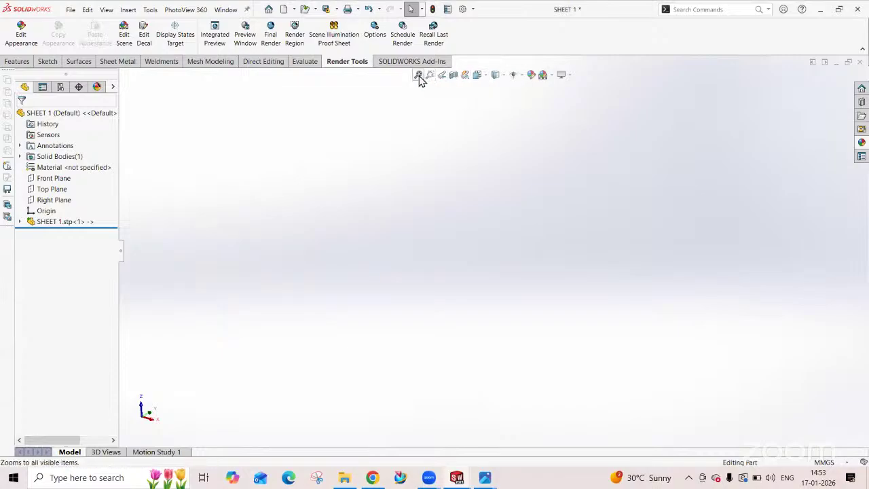
{"action": "left_click", "coordinate": [486, 80]}
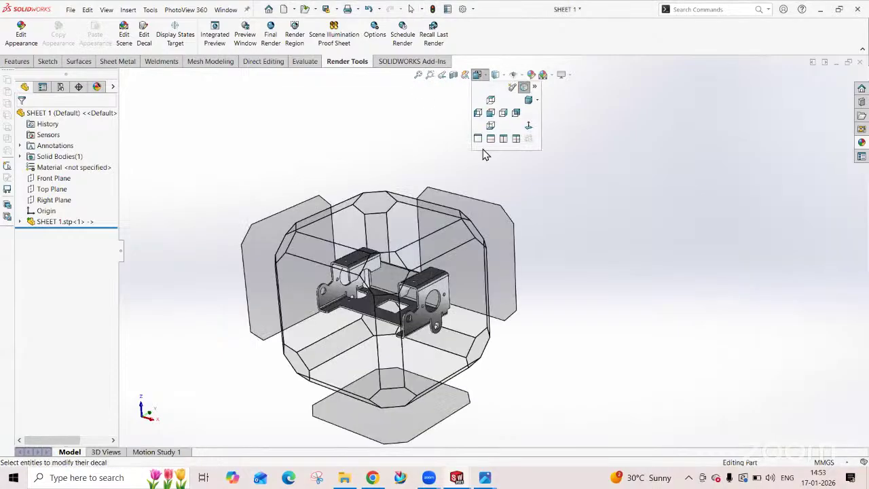
{"action": "left_click", "coordinate": [395, 284]}
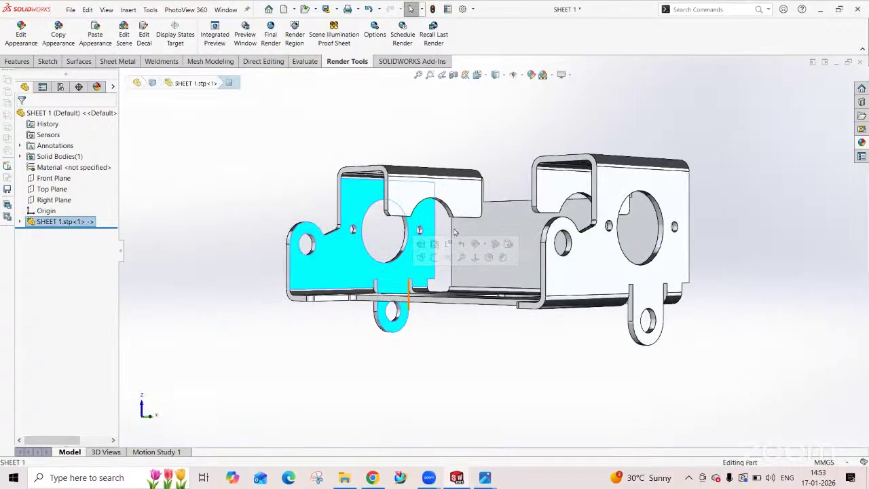
- Choose a higher rendering brightness for the bracket in the Scene Illumination Proof Sheet and make the increment coarser
{"action": "left_click", "coordinate": [333, 34]}
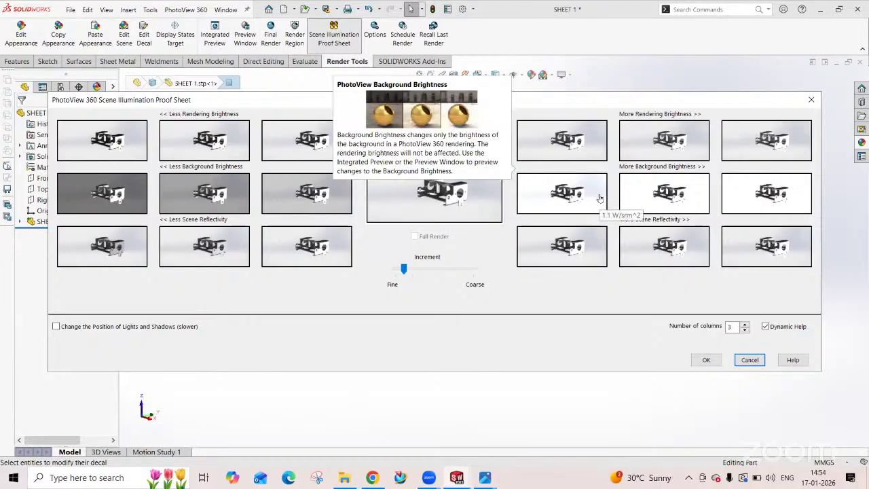
{"action": "left_click", "coordinate": [660, 152]}
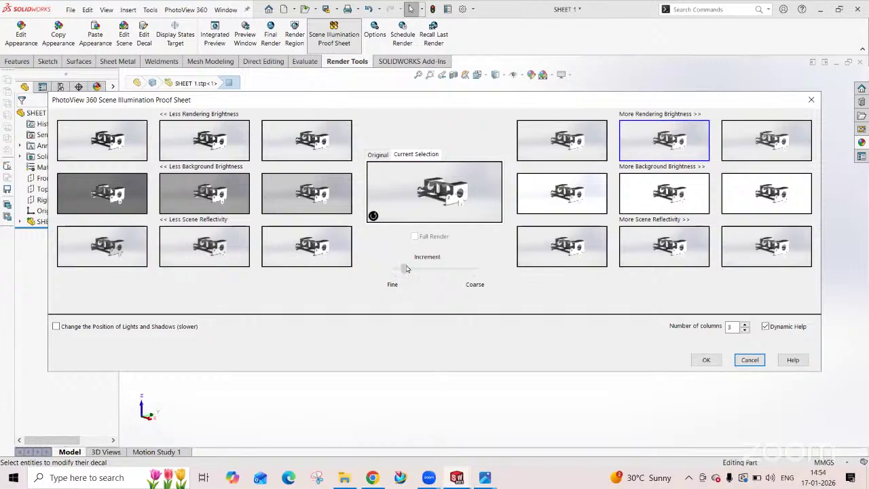
{"action": "mouse_move", "coordinate": [406, 269]}
{"action": "left_mouse_down"}
{"action": "mouse_move", "coordinate": [438, 270]}
{"action": "mouse_move", "coordinate": [393, 270]}
{"action": "mouse_move", "coordinate": [419, 270]}
{"action": "left_mouse_up"}
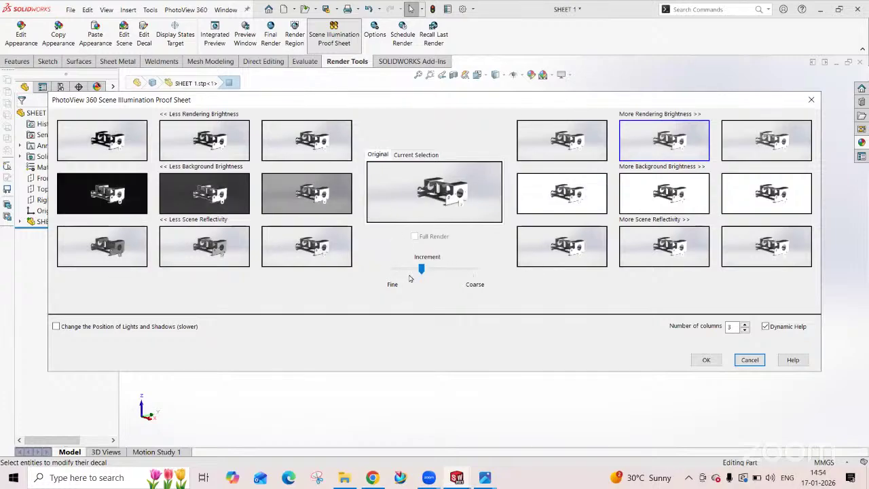
- Try proofs with varied background brightness, lower scene reflectivity and lower rendering brightness, finish with more background brightness, and accept the illumination
{"action": "left_click", "coordinate": [292, 191]}
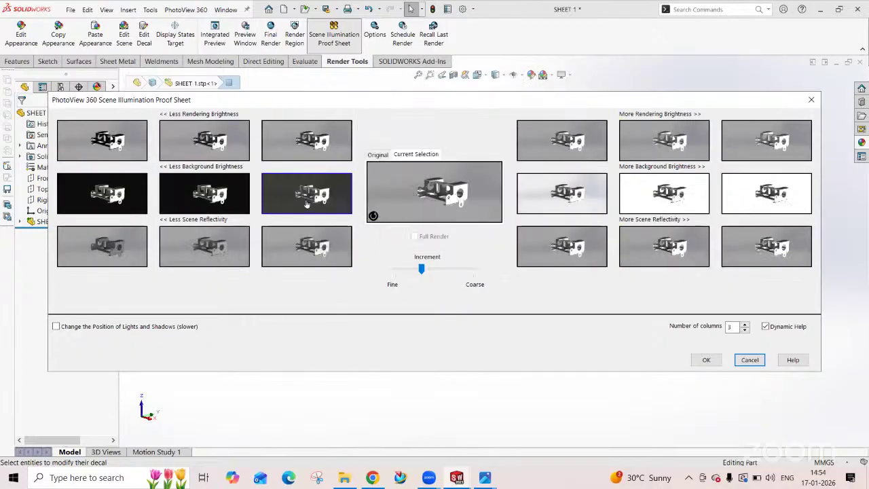
{"action": "left_click", "coordinate": [230, 201]}
{"action": "left_click", "coordinate": [302, 243]}
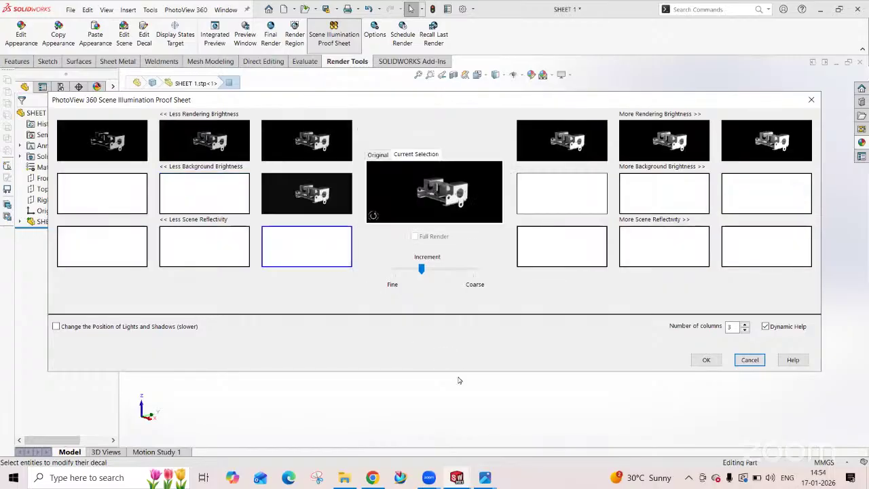
{"action": "left_click", "coordinate": [306, 140]}
{"action": "left_click", "coordinate": [562, 193]}
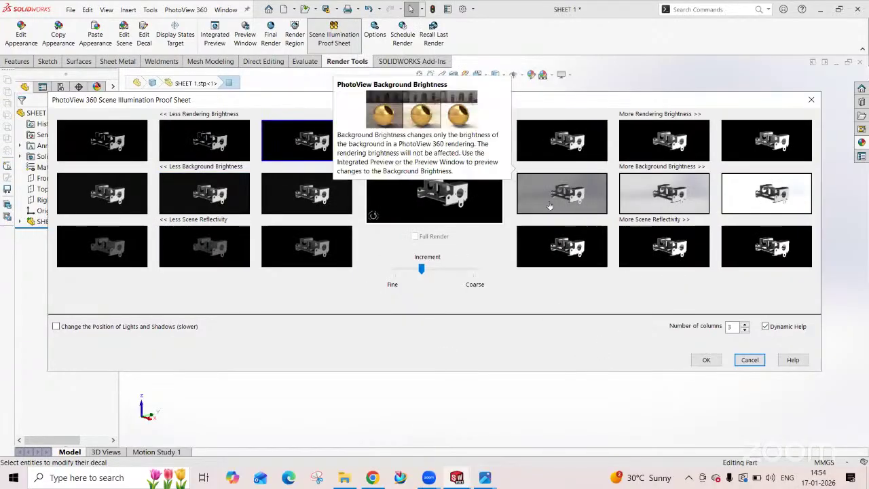
{"action": "left_click", "coordinate": [310, 260]}
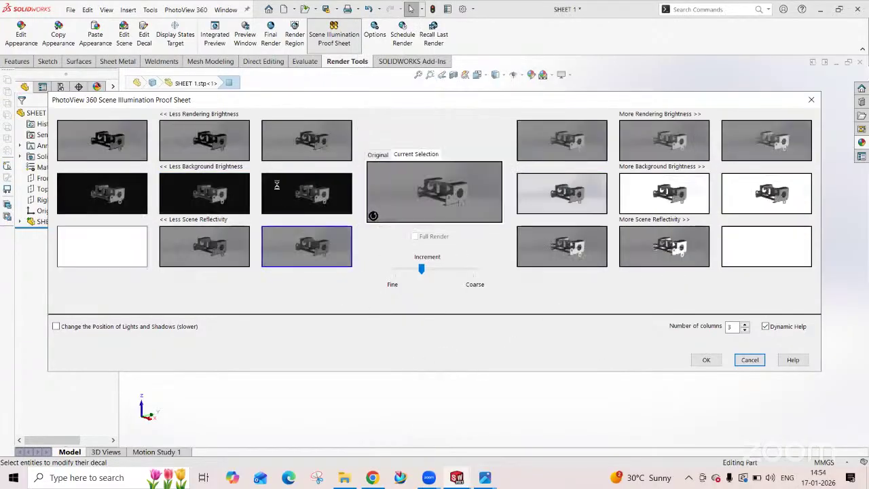
{"action": "left_click", "coordinate": [210, 144]}
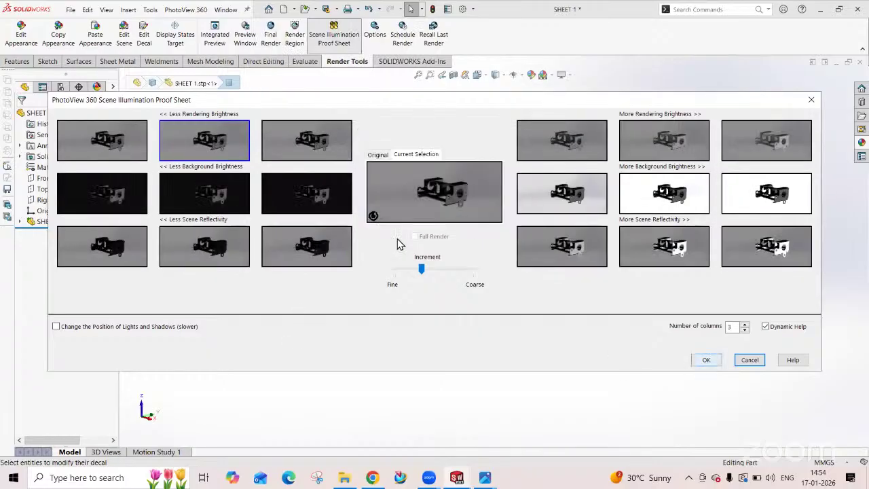
{"action": "left_click", "coordinate": [667, 198]}
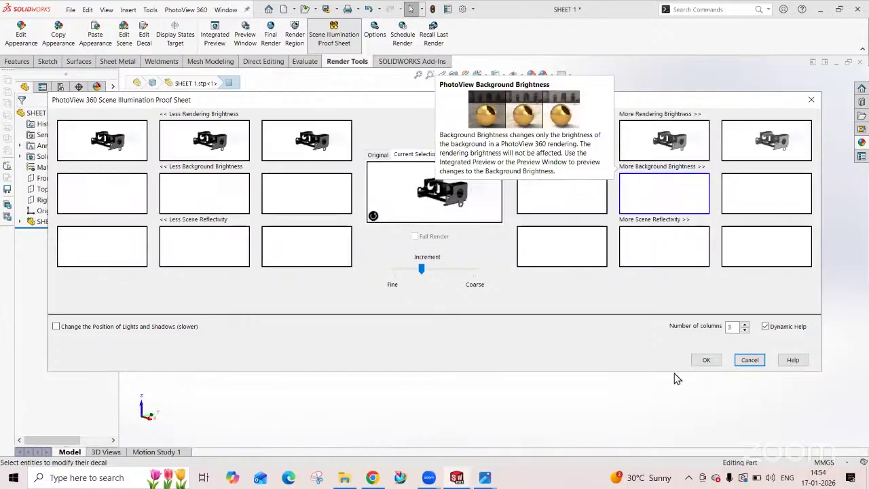
{"action": "left_click", "coordinate": [706, 361]}
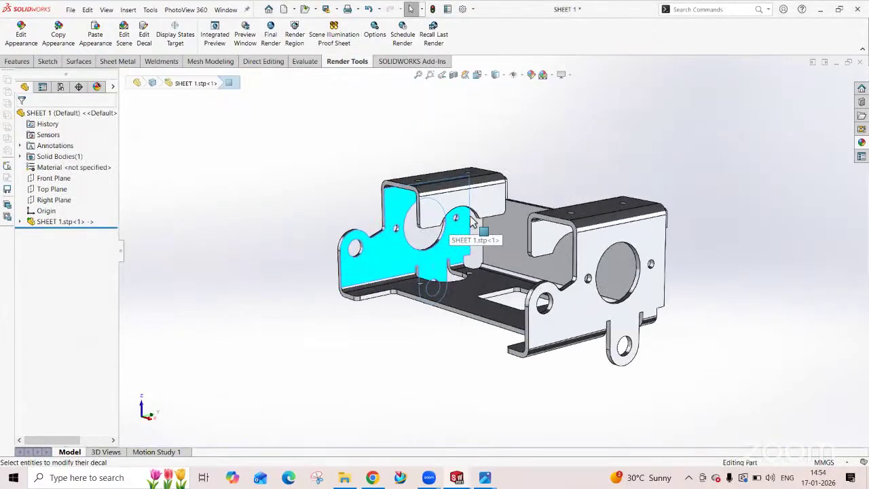
- Define a render region and resize its opposite corners to fit closely around the whole bracket
{"action": "left_click", "coordinate": [294, 40]}
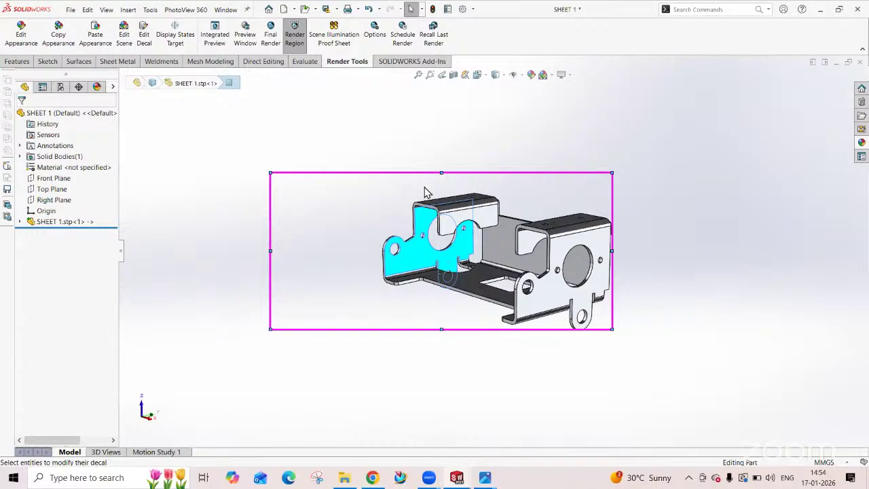
{"action": "left_click", "coordinate": [326, 182]}
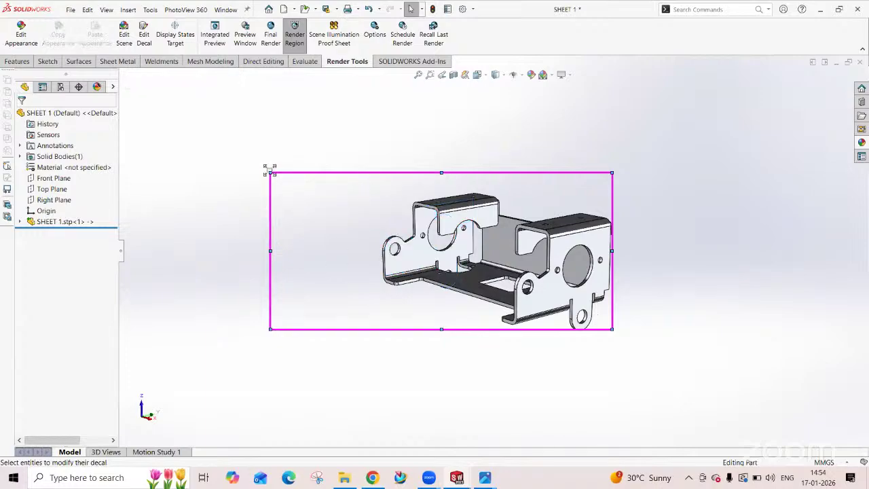
{"action": "left_click_drag", "start_coordinate": [317, 182], "coordinate": [365, 177]}
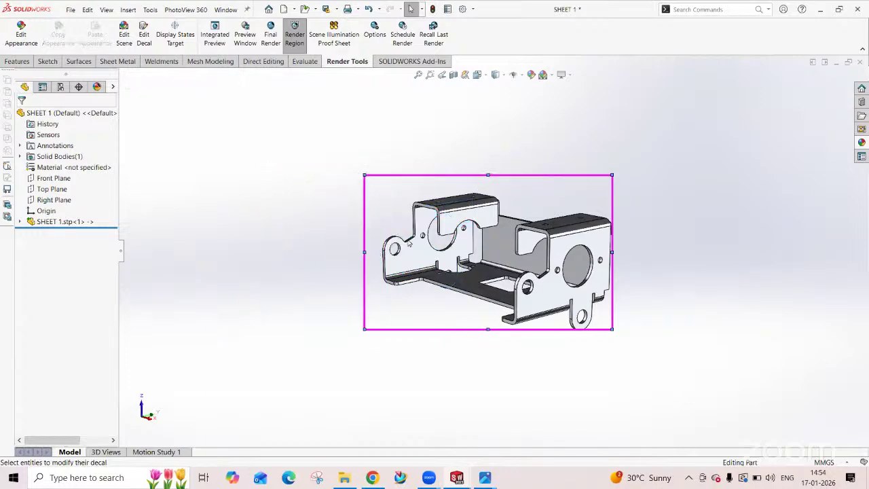
{"action": "left_click_drag", "start_coordinate": [611, 328], "coordinate": [626, 340]}
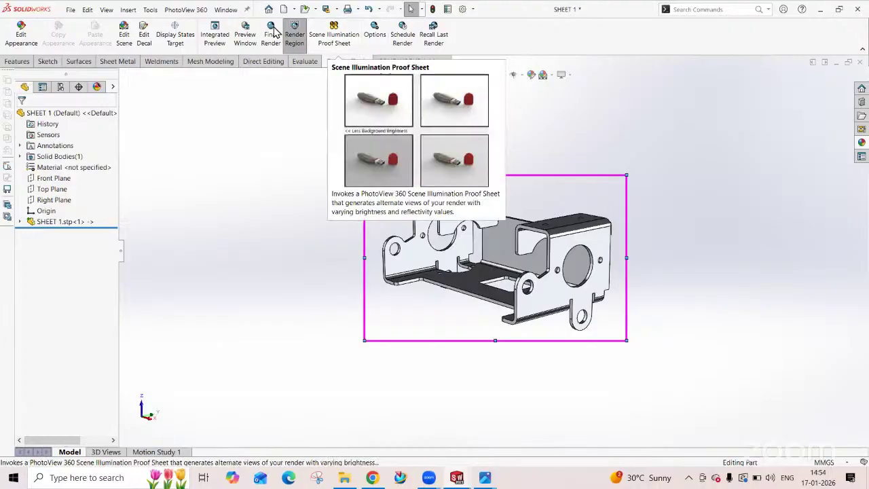
- Choose JPEG as the output image format in the PhotoView 360 options and accept the settings
{"action": "left_click", "coordinate": [374, 31]}
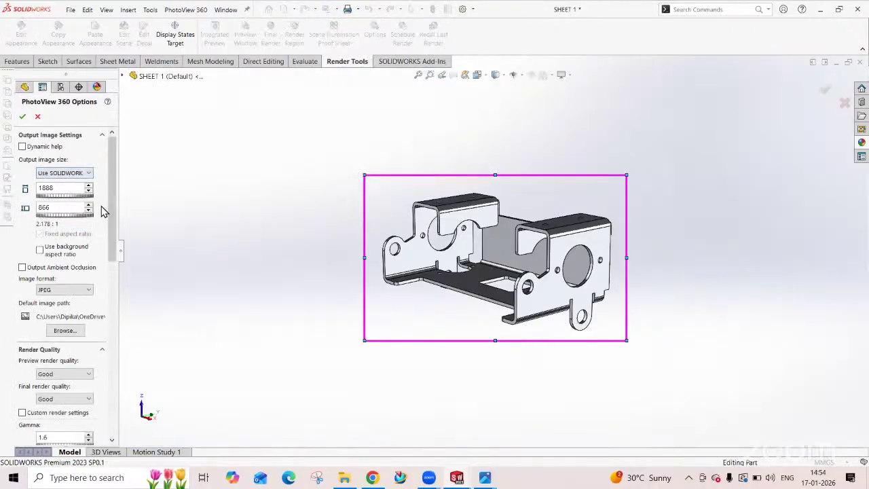
{"action": "left_click", "coordinate": [68, 291]}
{"action": "left_click", "coordinate": [67, 294]}
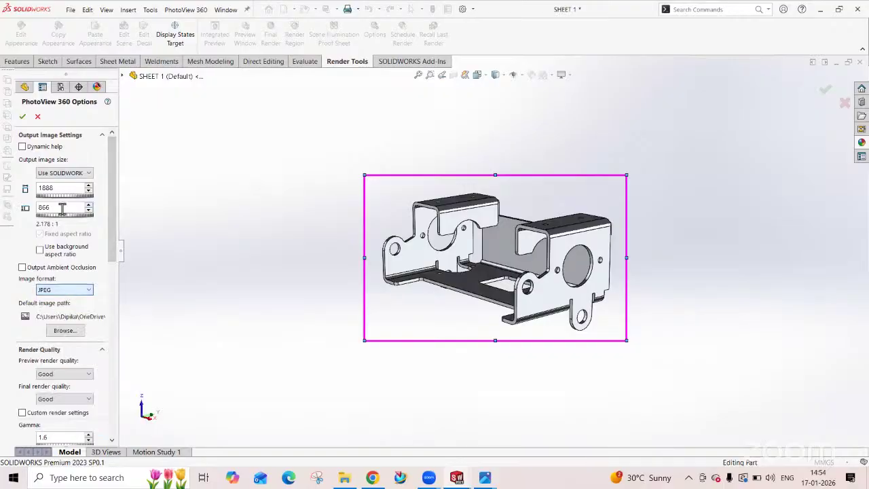
{"action": "left_click", "coordinate": [23, 116]}
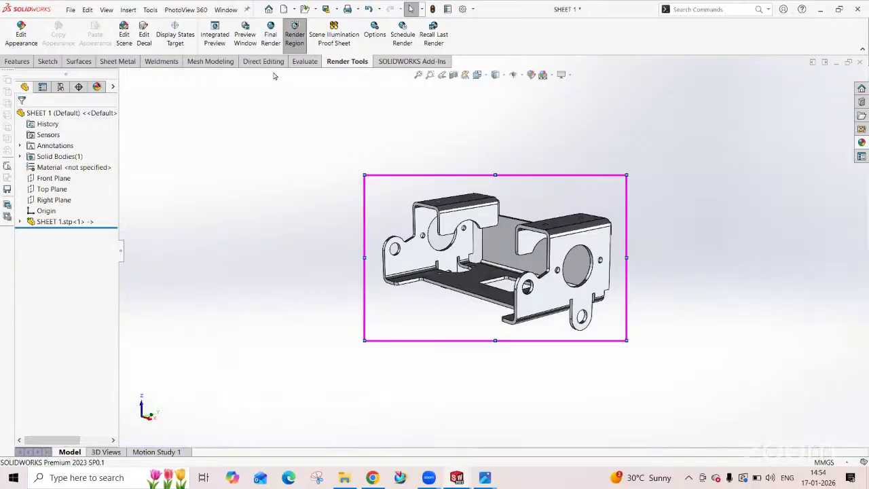
- Run a final render of the bracket within the render region and bring the Final Render window to the front
{"action": "left_click", "coordinate": [270, 36]}
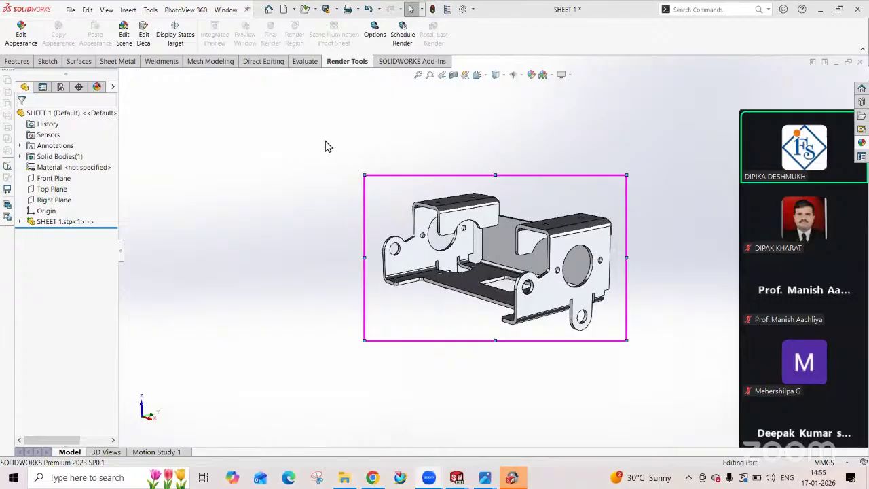
{"action": "left_click", "coordinate": [511, 479]}
{"action": "left_click", "coordinate": [511, 479]}
{"action": "left_click", "coordinate": [511, 478]}
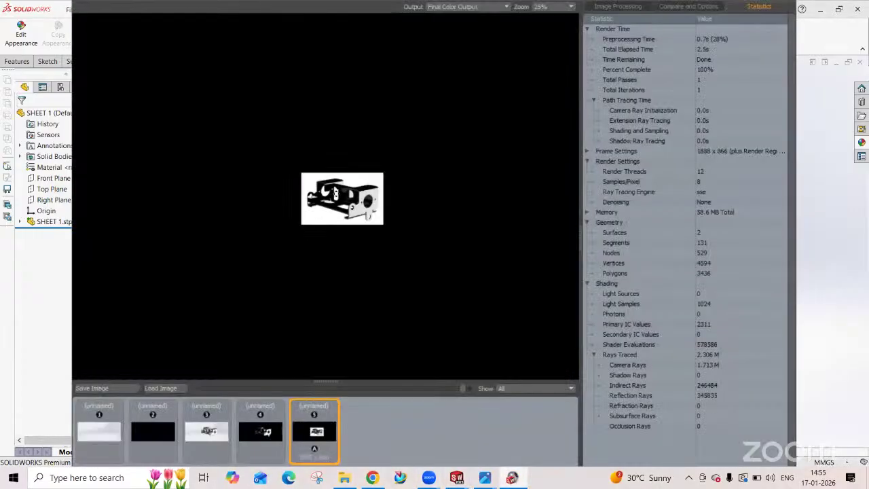
- Examine the rendered bracket's edges, holes and surface shading up close and as a whole in the Final Render window
{"action": "scroll", "coordinate": [334, 194], "scroll_direction": "down", "scroll_amount": 1}
{"action": "scroll", "coordinate": [335, 194], "scroll_direction": "up", "scroll_amount": 5}
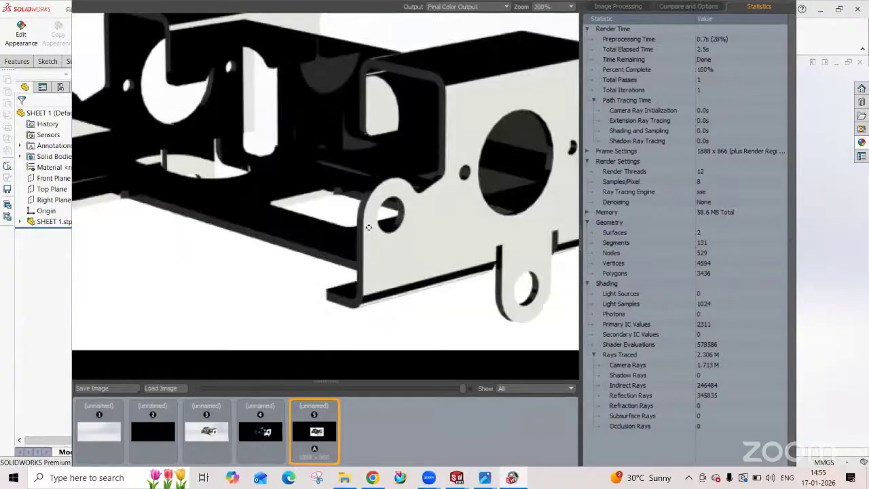
{"action": "scroll", "coordinate": [368, 228], "scroll_direction": "down", "scroll_amount": 5}
{"action": "scroll", "coordinate": [376, 218], "scroll_direction": "up", "scroll_amount": 4}
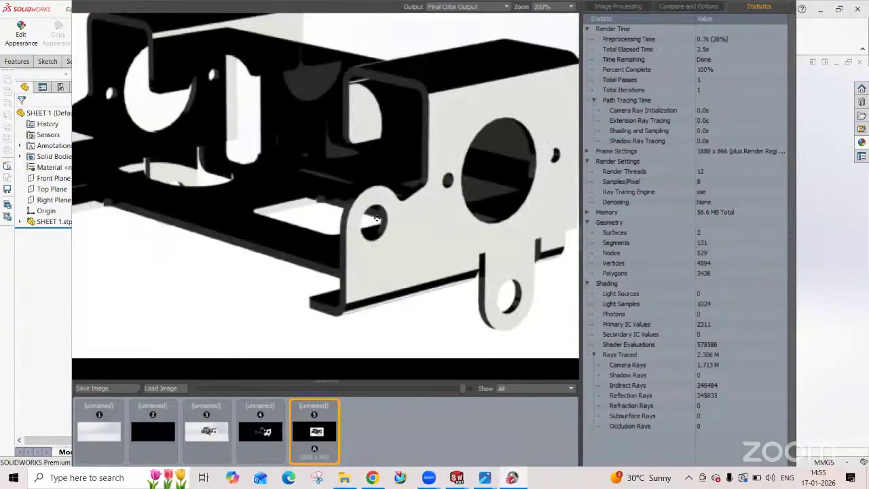
{"action": "scroll", "coordinate": [376, 218], "scroll_direction": "down", "scroll_amount": 2}
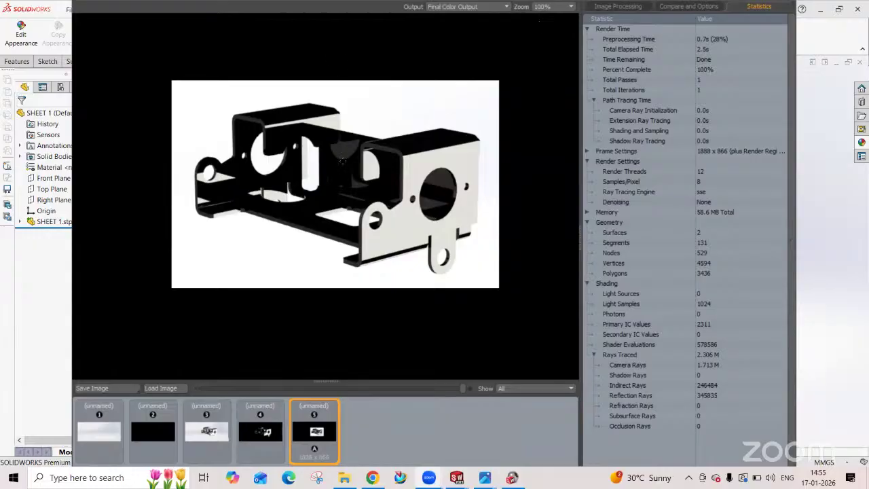
{"action": "scroll", "coordinate": [393, 234], "scroll_direction": "up", "scroll_amount": 1}
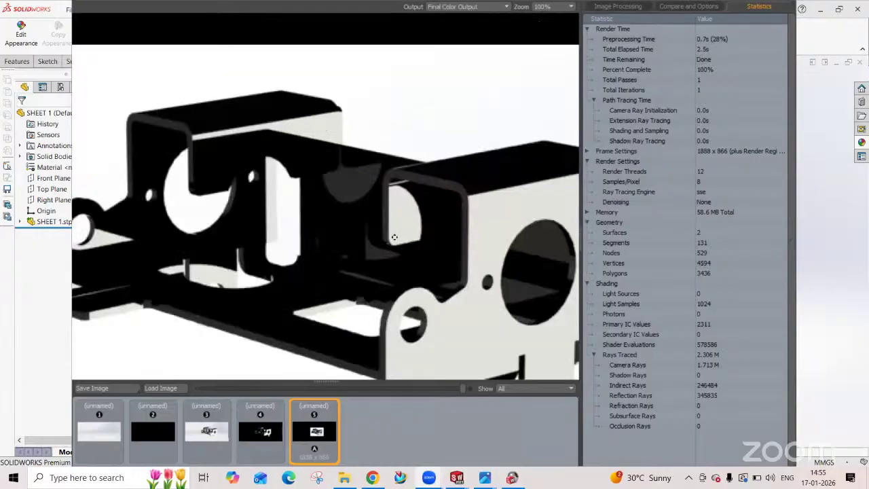
{"action": "scroll", "coordinate": [394, 235], "scroll_direction": "down", "scroll_amount": 2}
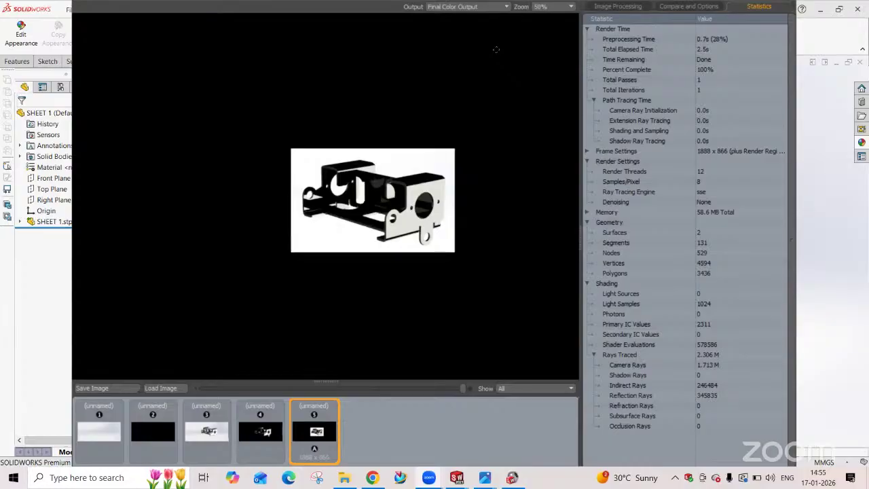